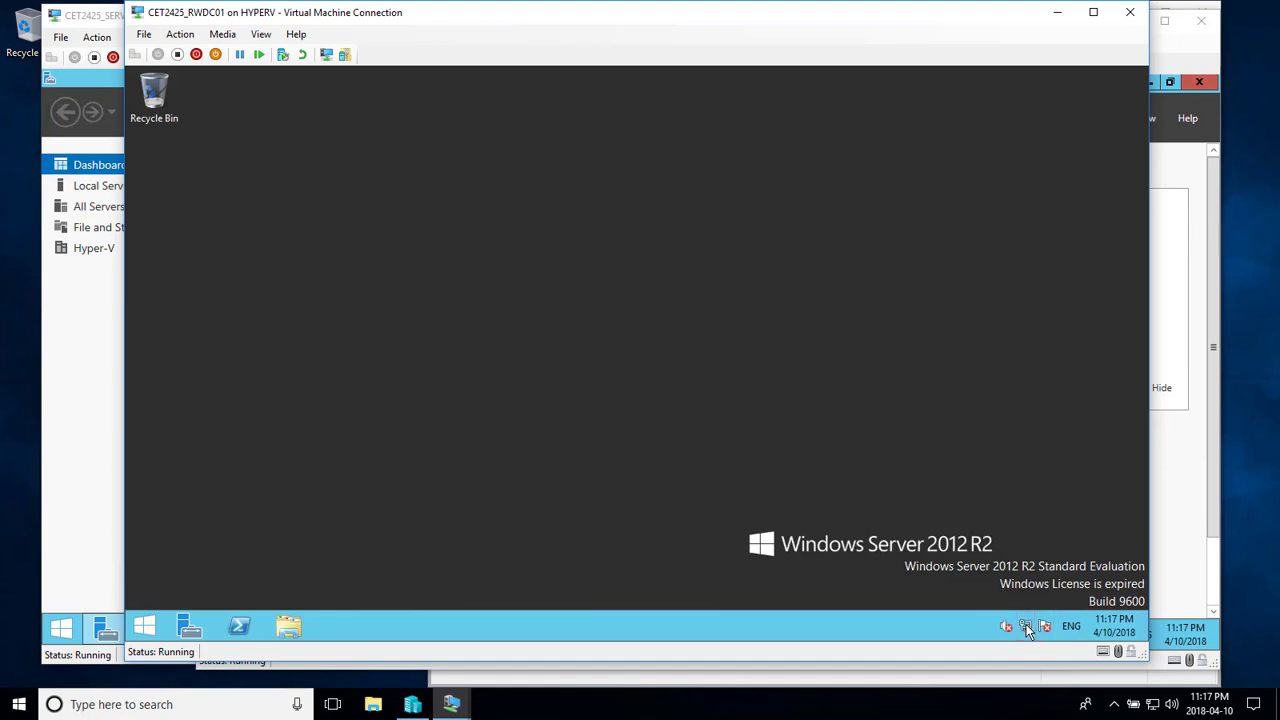
# - Check the network connections of the RWDC01 virtual machine
pyautogui.moveTo(1025, 628)
pyautogui.moveTo(1025, 667); pyautogui.dragTo(1025, 668)
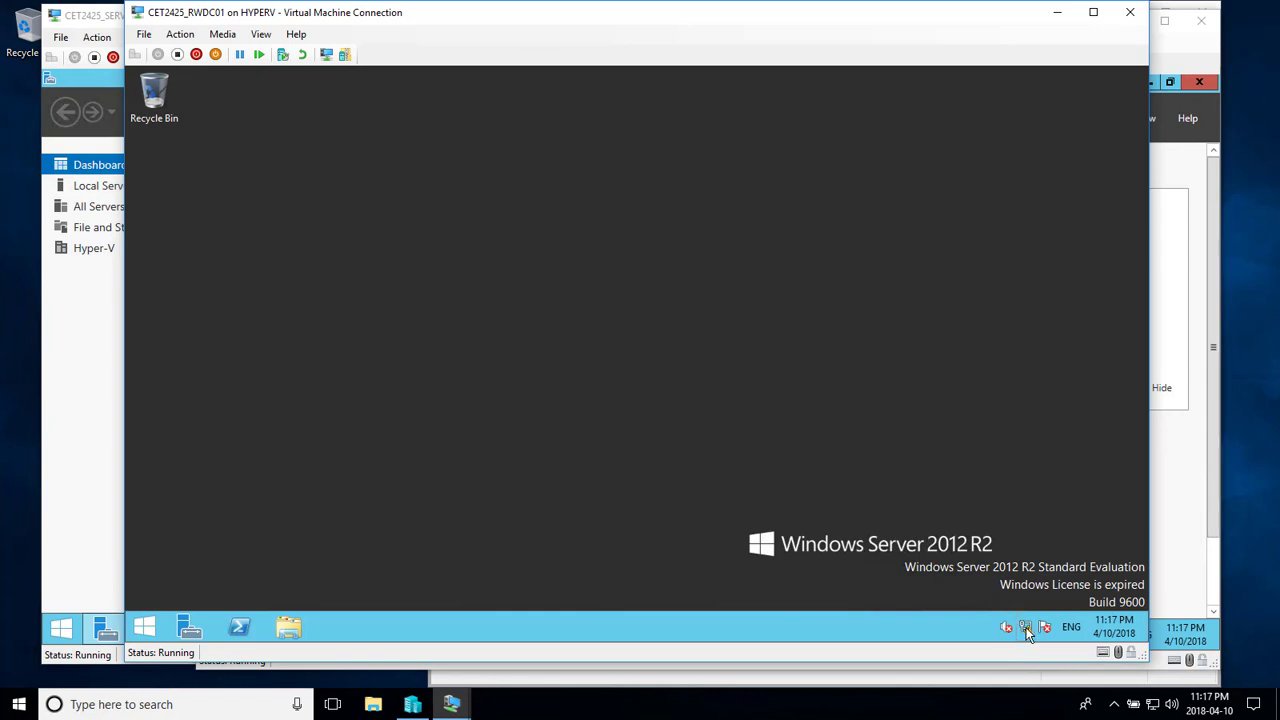
pyautogui.moveTo(1026, 633)
pyautogui.click(1027, 628)
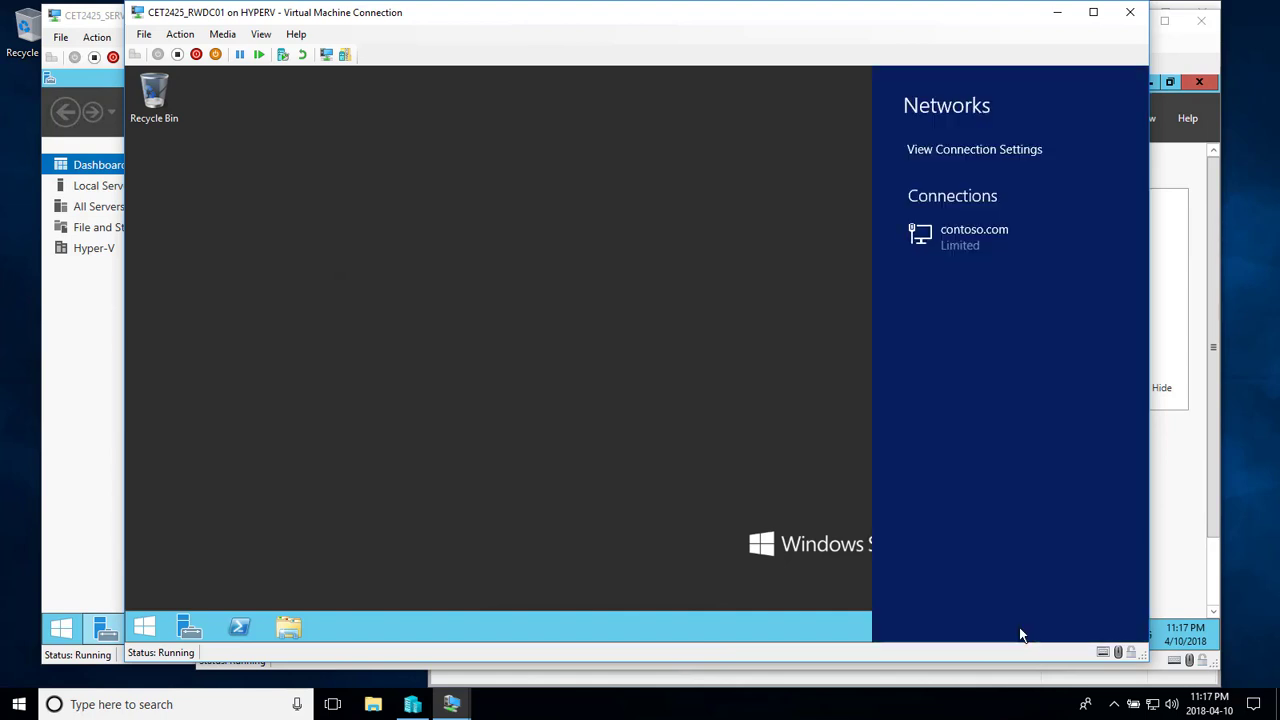
pyautogui.click(803, 310)
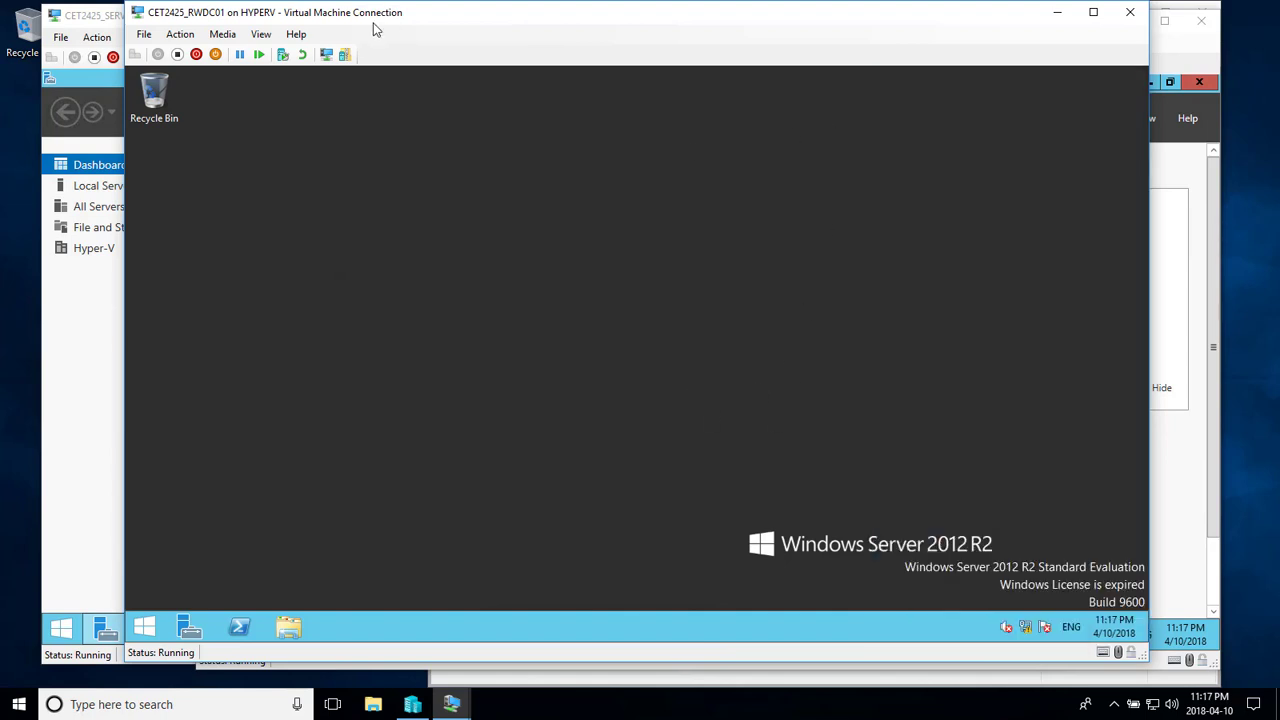
# - Switch to the STORAGE01 virtual machine and start creating a new iSCSI virtual disk from its File and Storage Services
pyautogui.click(1057, 12)
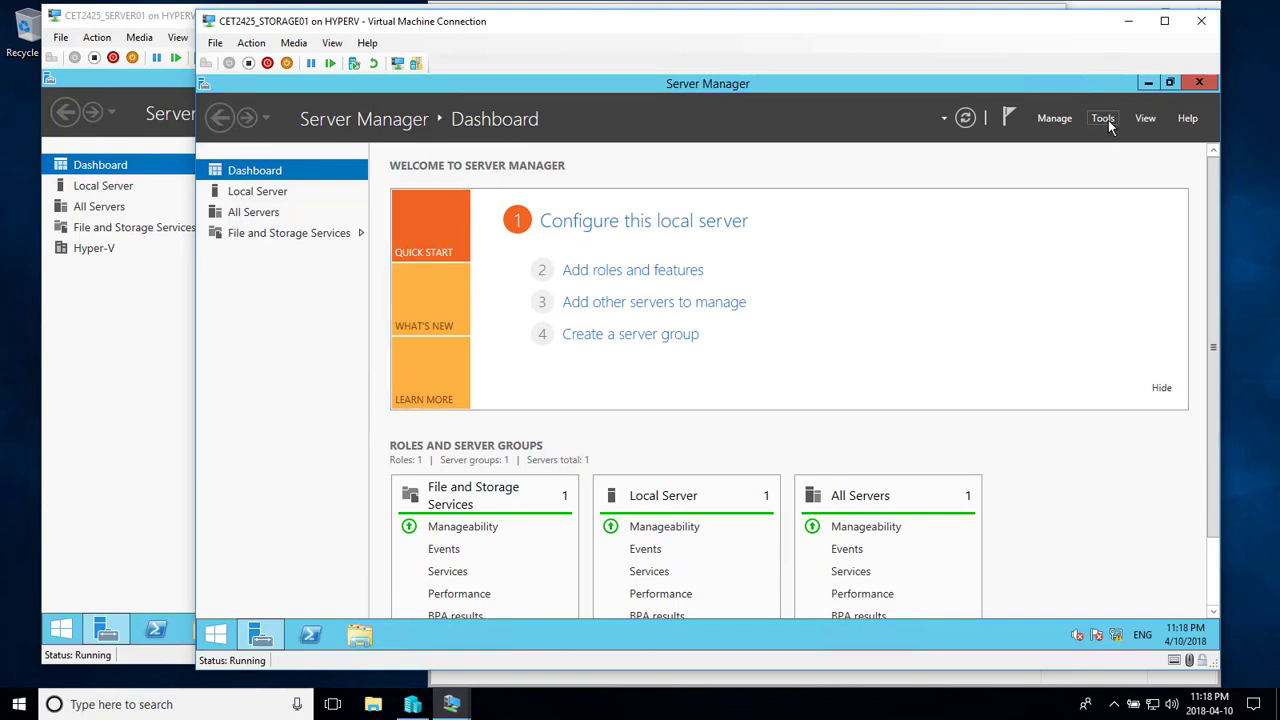
pyautogui.click(260, 234)
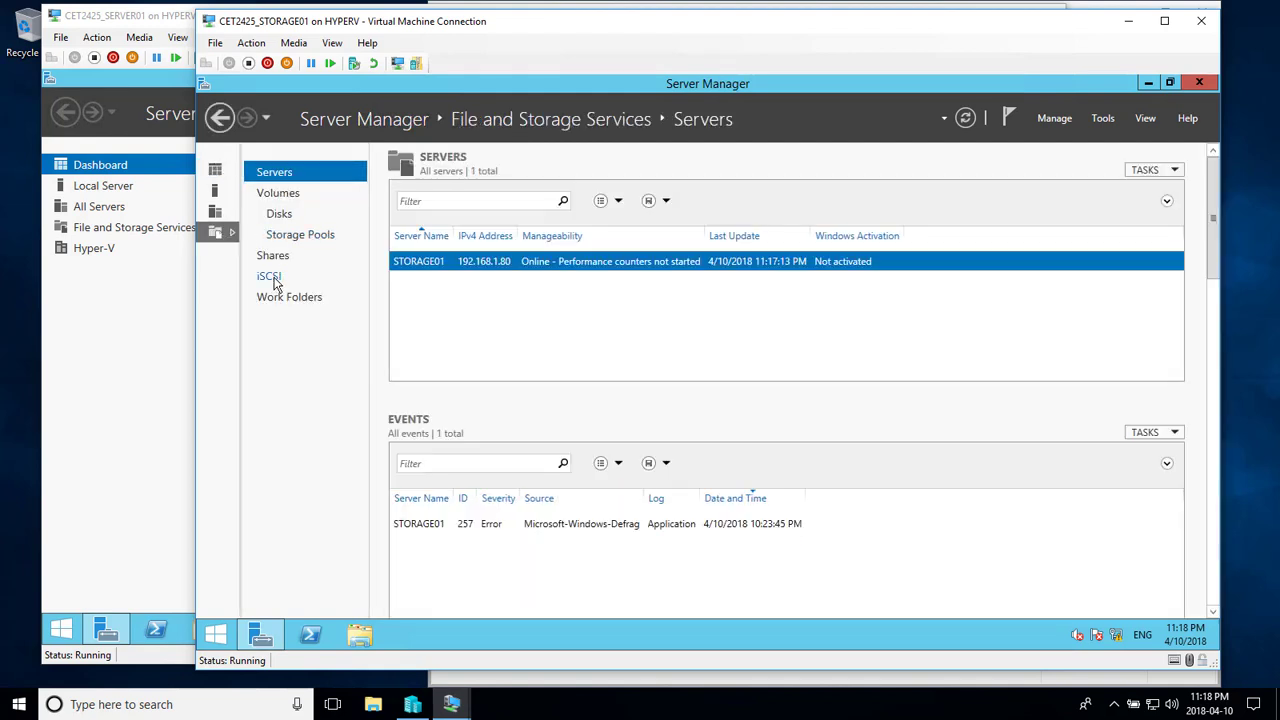
pyautogui.click(272, 279)
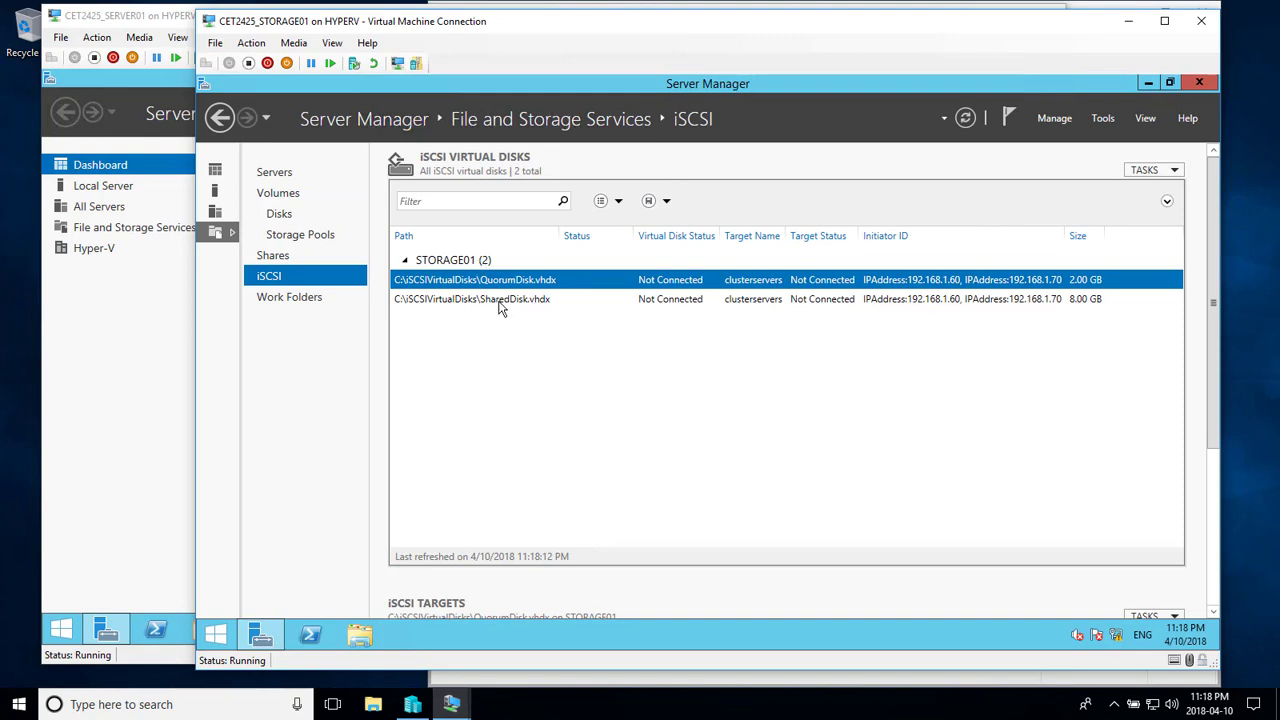
pyautogui.click(1170, 176)
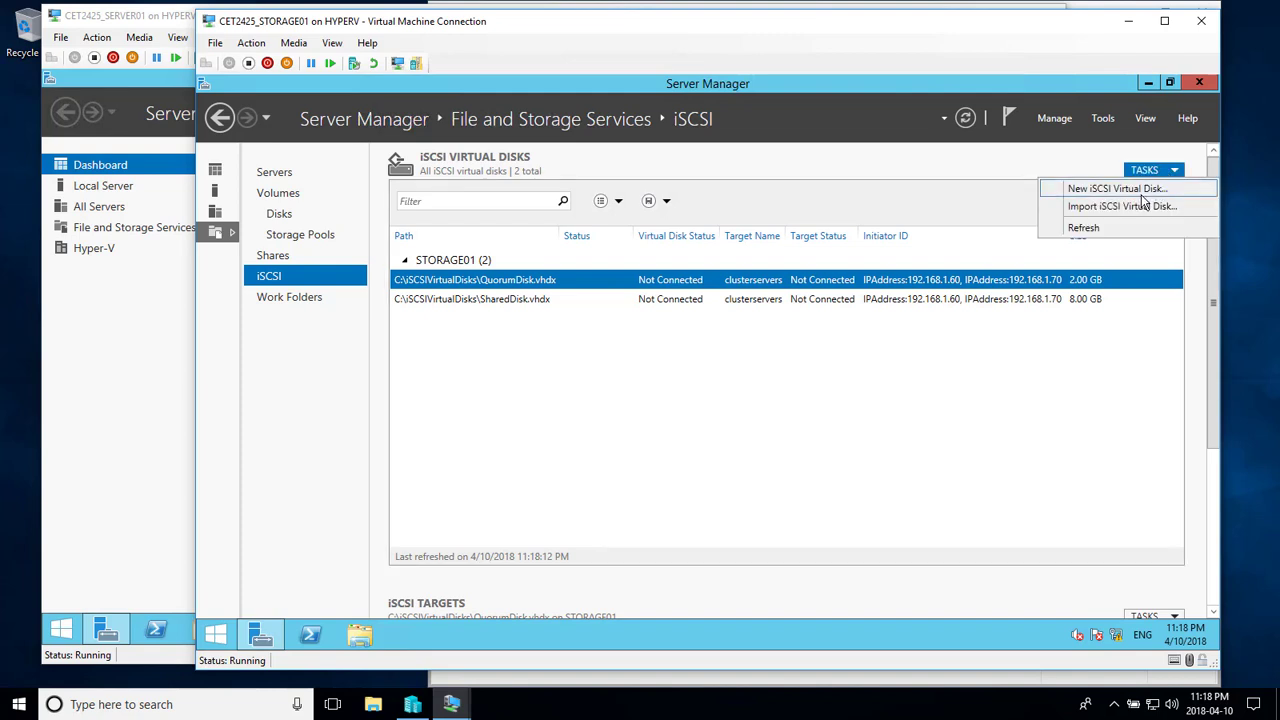
pyautogui.click(1141, 192)
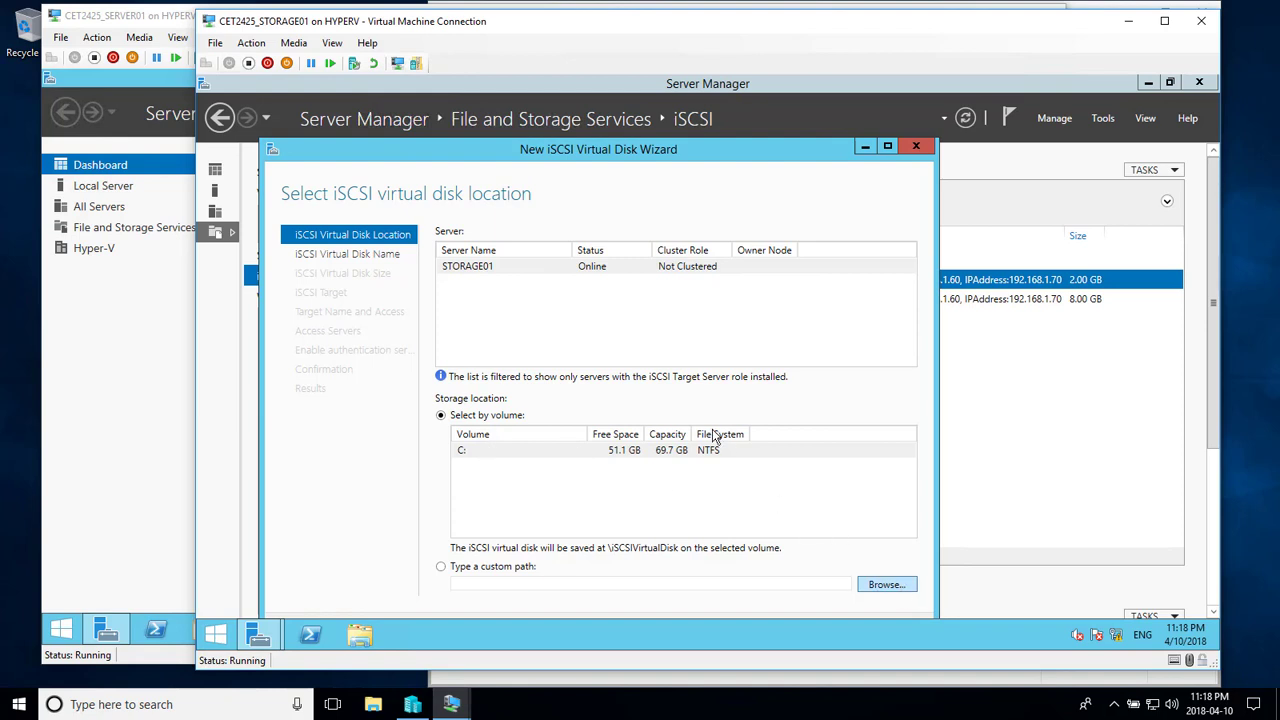
# - Accept volume C: on STORAGE01 as the disk location and name the iSCSI virtual disk vDisk01
pyautogui.moveTo(664, 150); pyautogui.dragTo(658, 87)
pyautogui.click(731, 567)
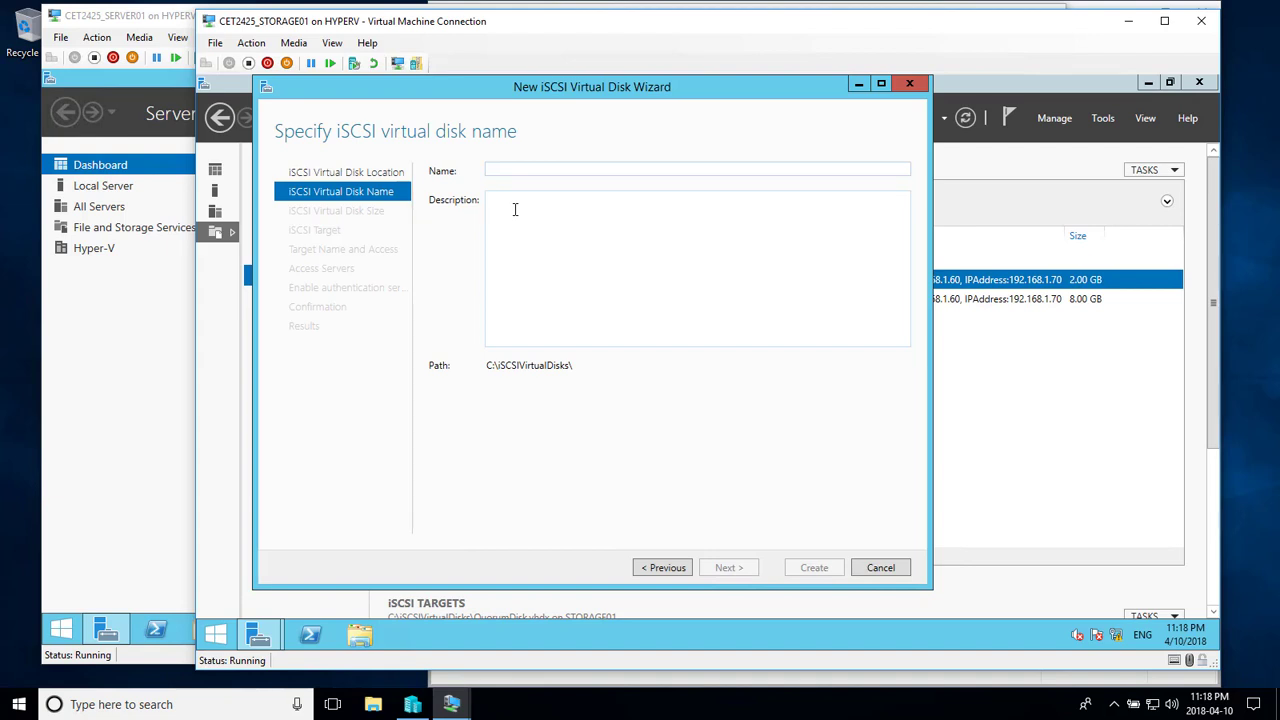
pyautogui.write('vDi')
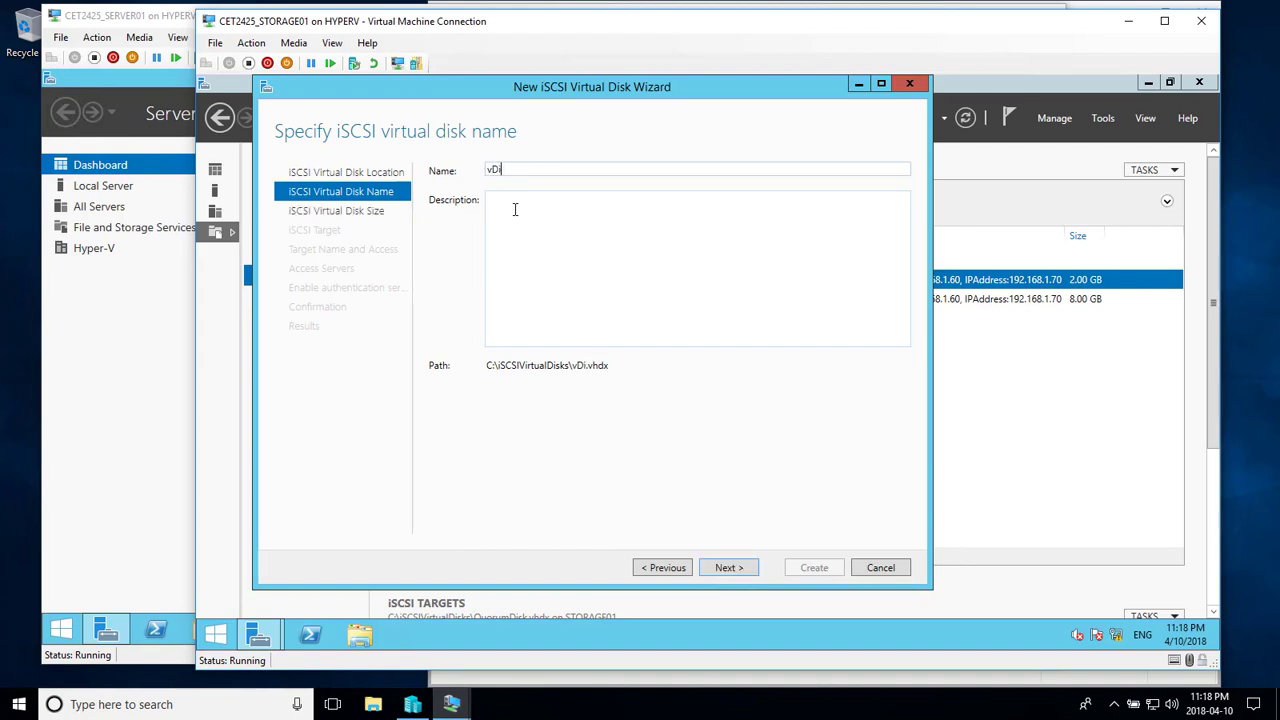
pyautogui.write('sk01')
pyautogui.click(743, 570)
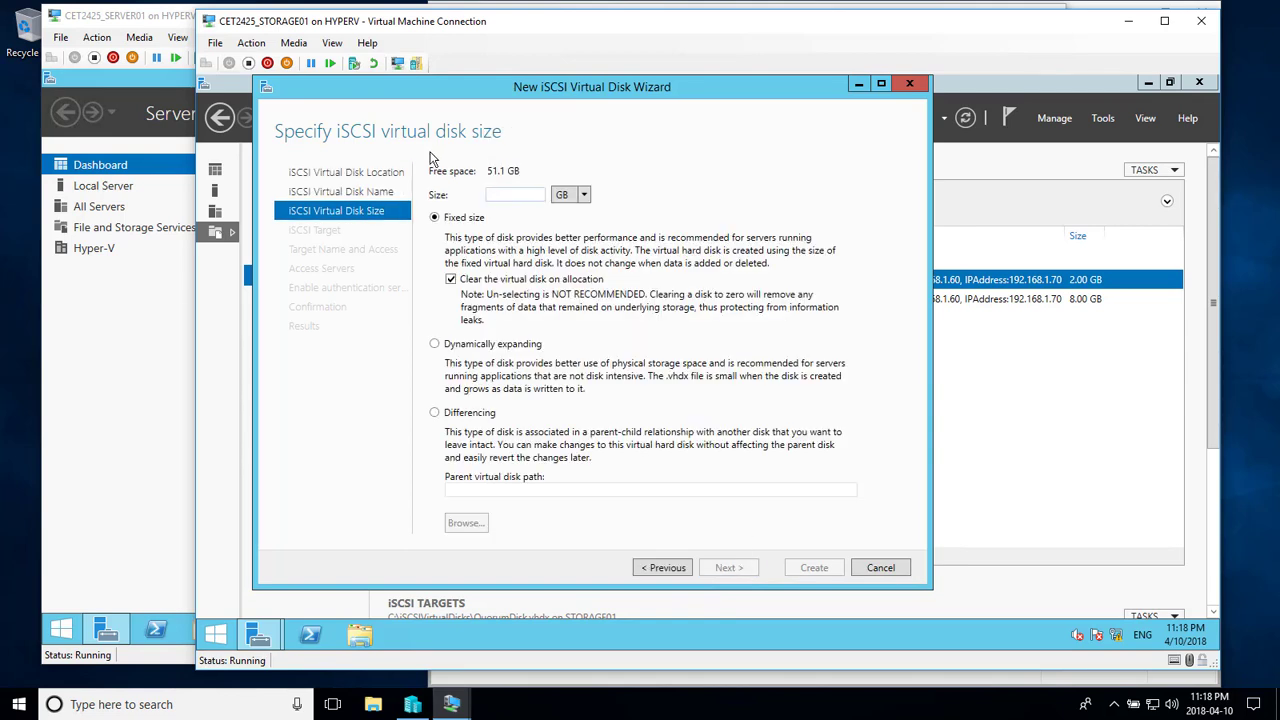
# - Set the virtual disk size to 5 GB and make it dynamically expanding
pyautogui.write('5')
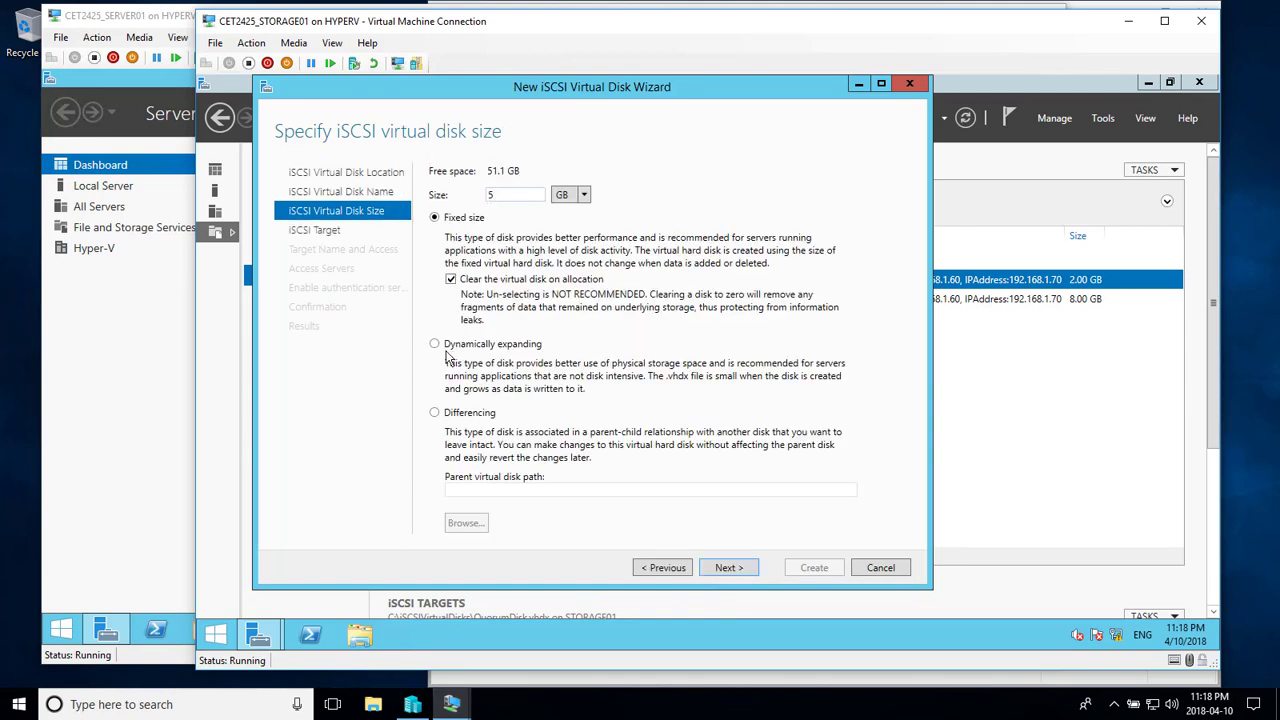
pyautogui.click(436, 345)
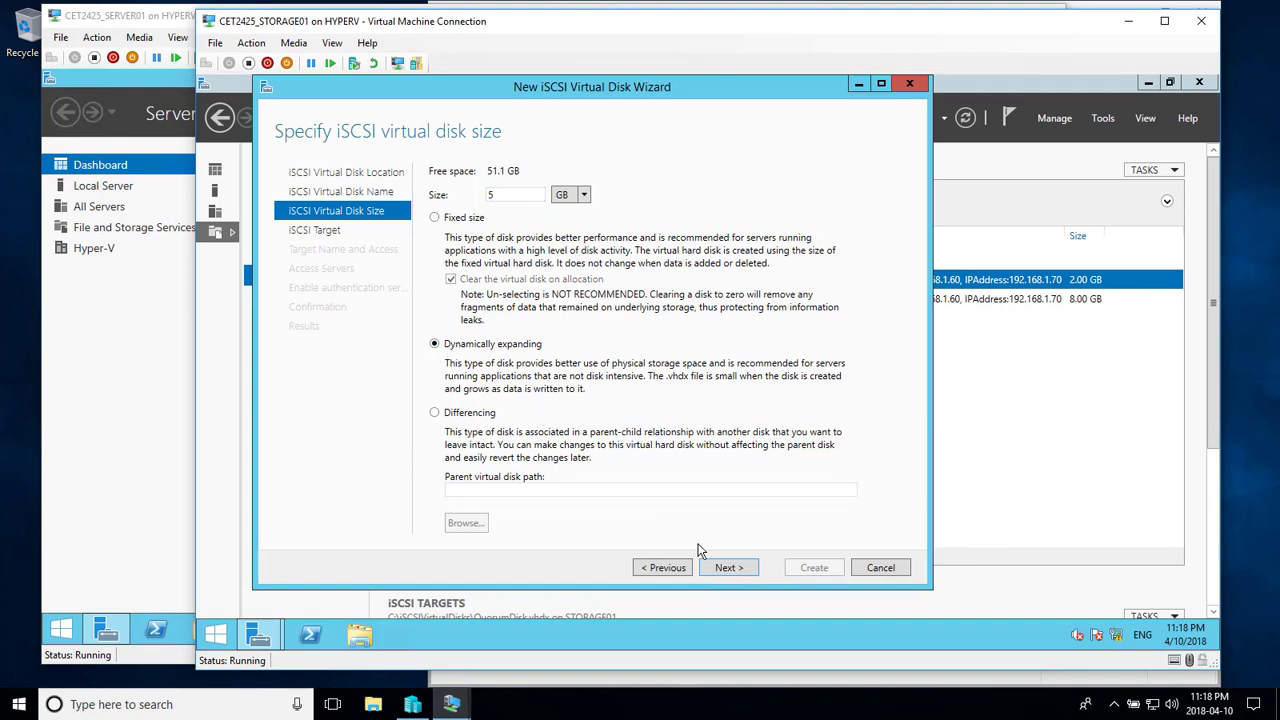
pyautogui.click(726, 569)
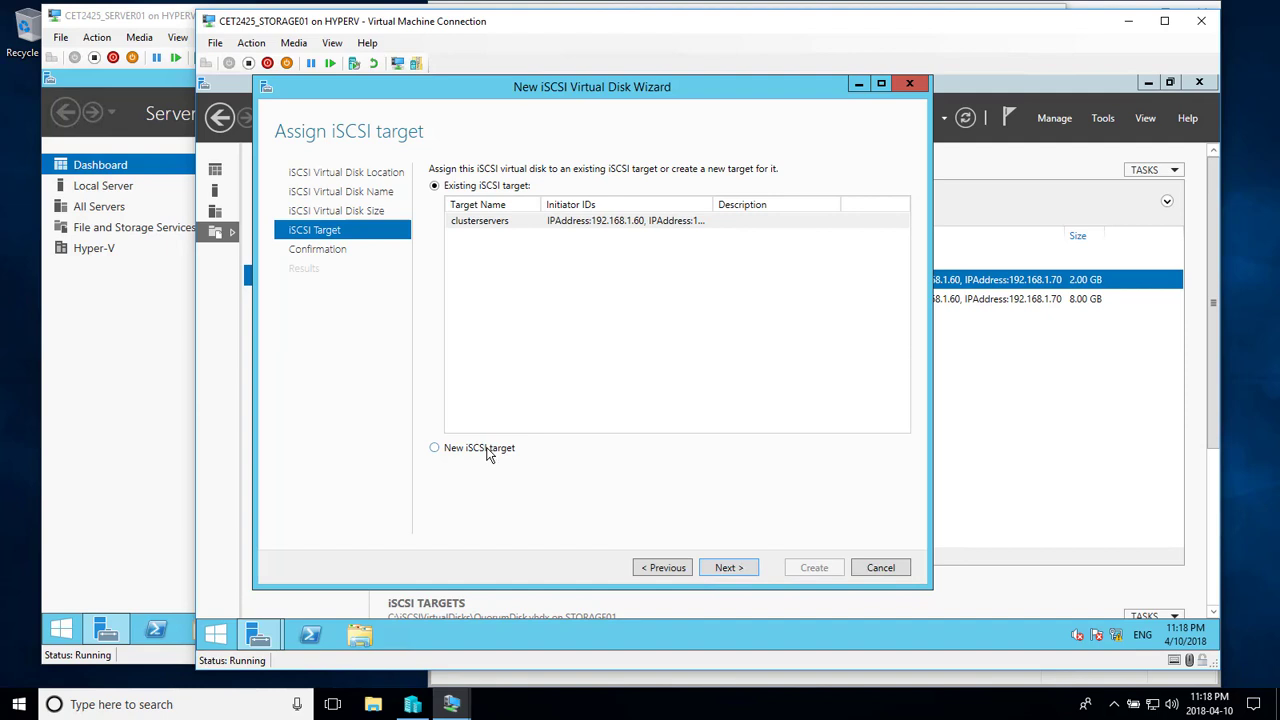
# - Assign the disk to a new iSCSI target named iscsi-disks
pyautogui.click(489, 451)
pyautogui.click(719, 569)
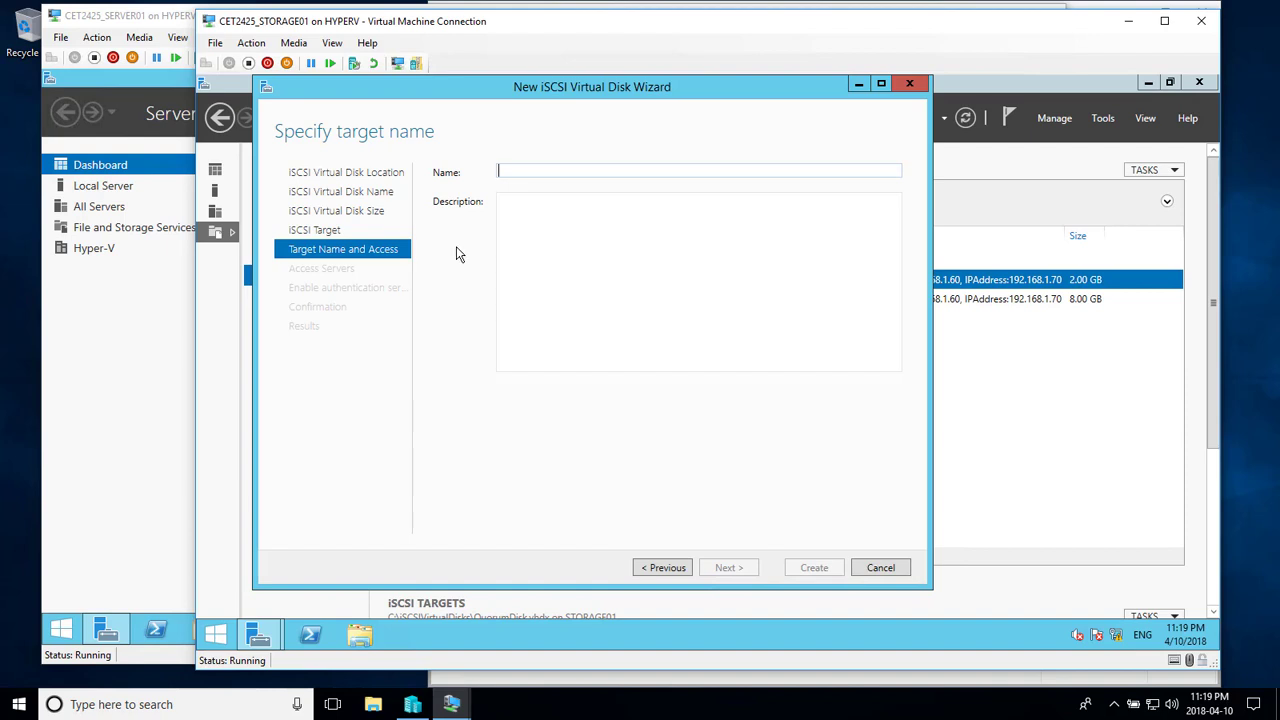
pyautogui.write('is')
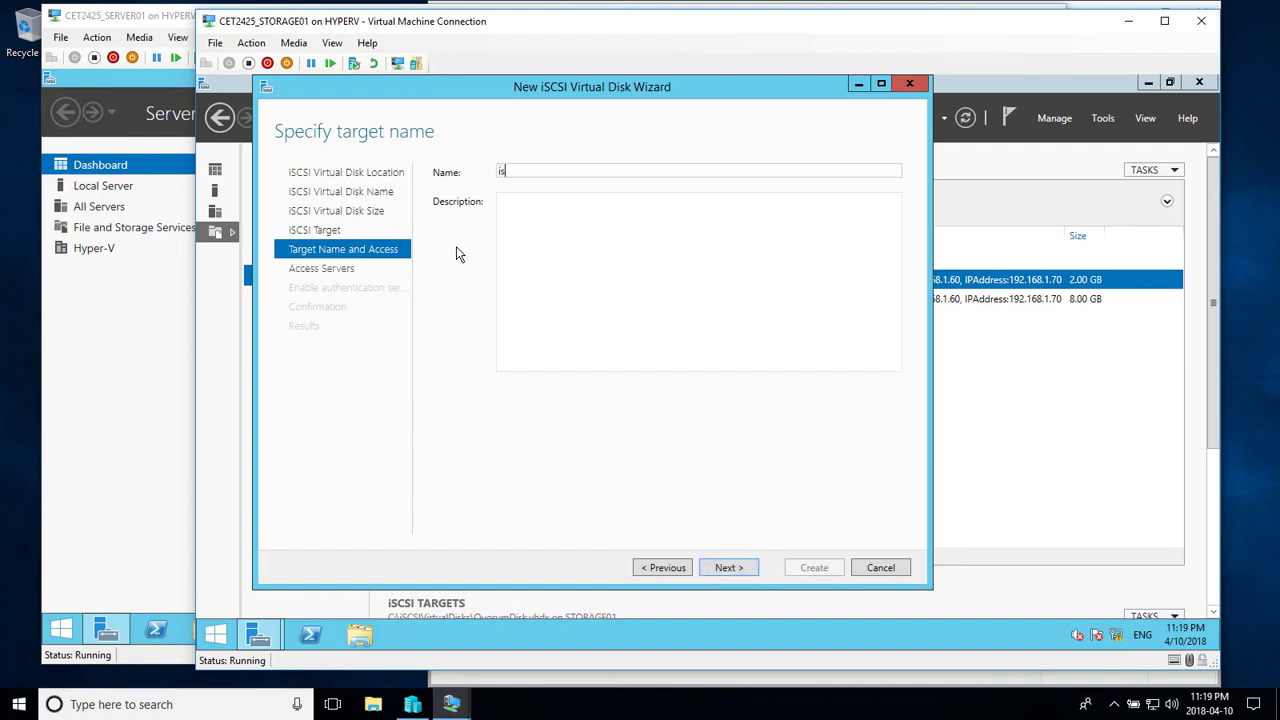
pyautogui.write('csi-disks')
pyautogui.click(728, 567)
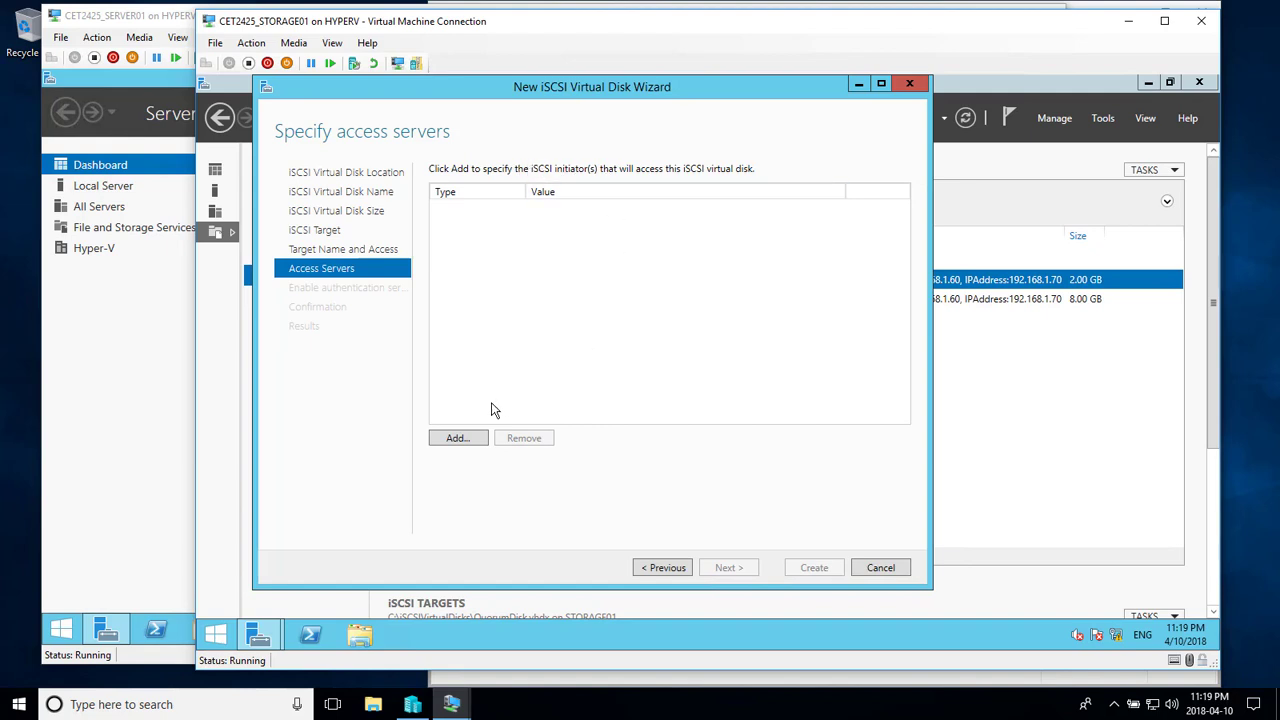
# - Begin adding an access server and pick SERVER01 from the directory as the initiator computer to query
pyautogui.click(455, 440)
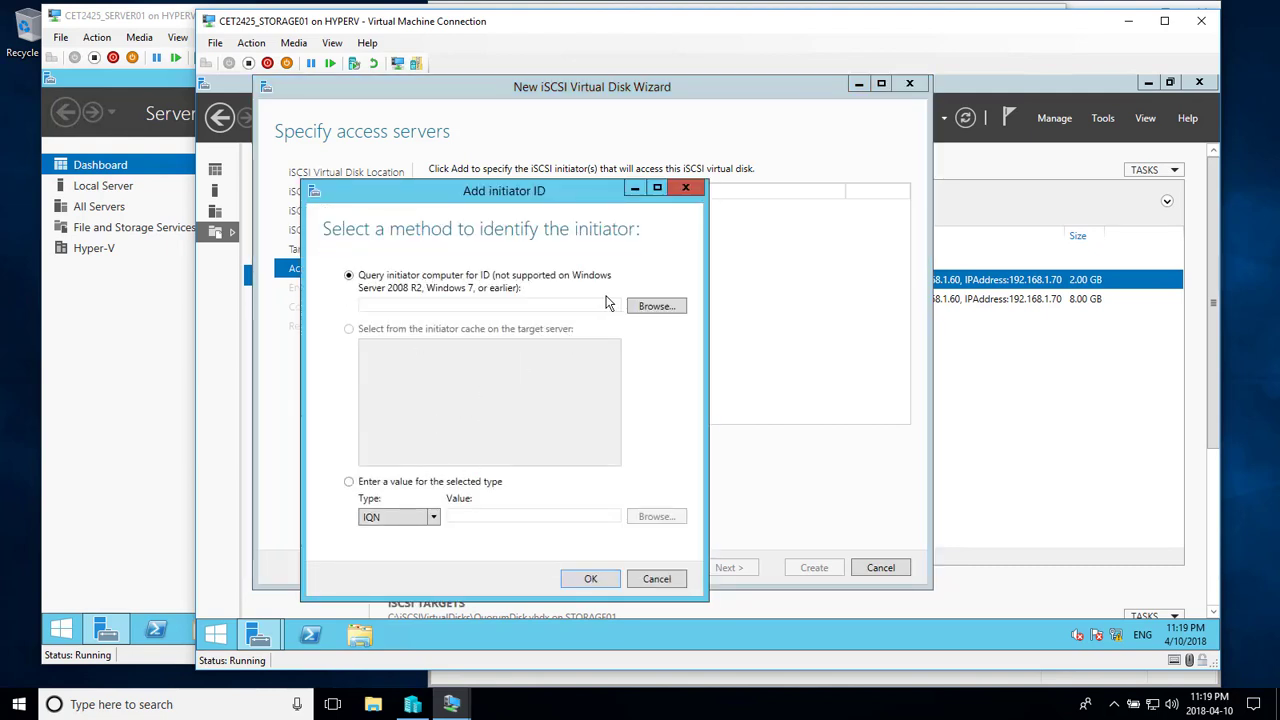
pyautogui.click(656, 306)
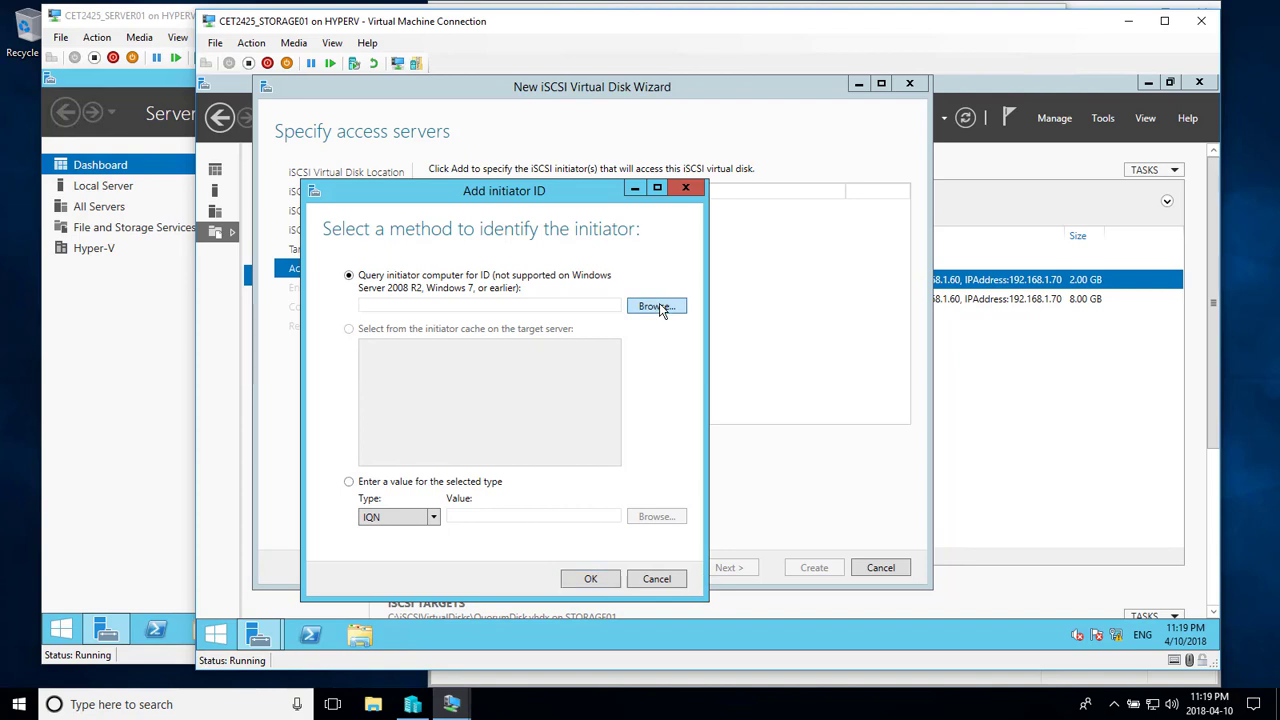
pyautogui.click(344, 390)
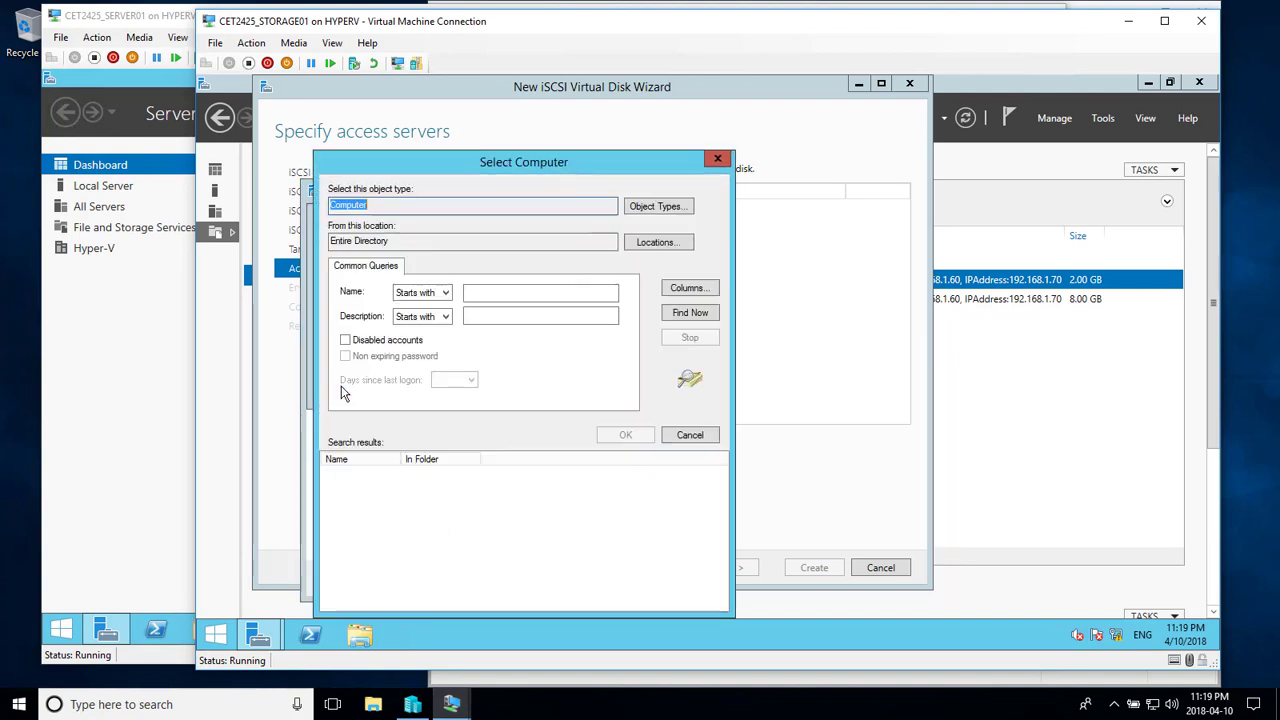
pyautogui.click(690, 312)
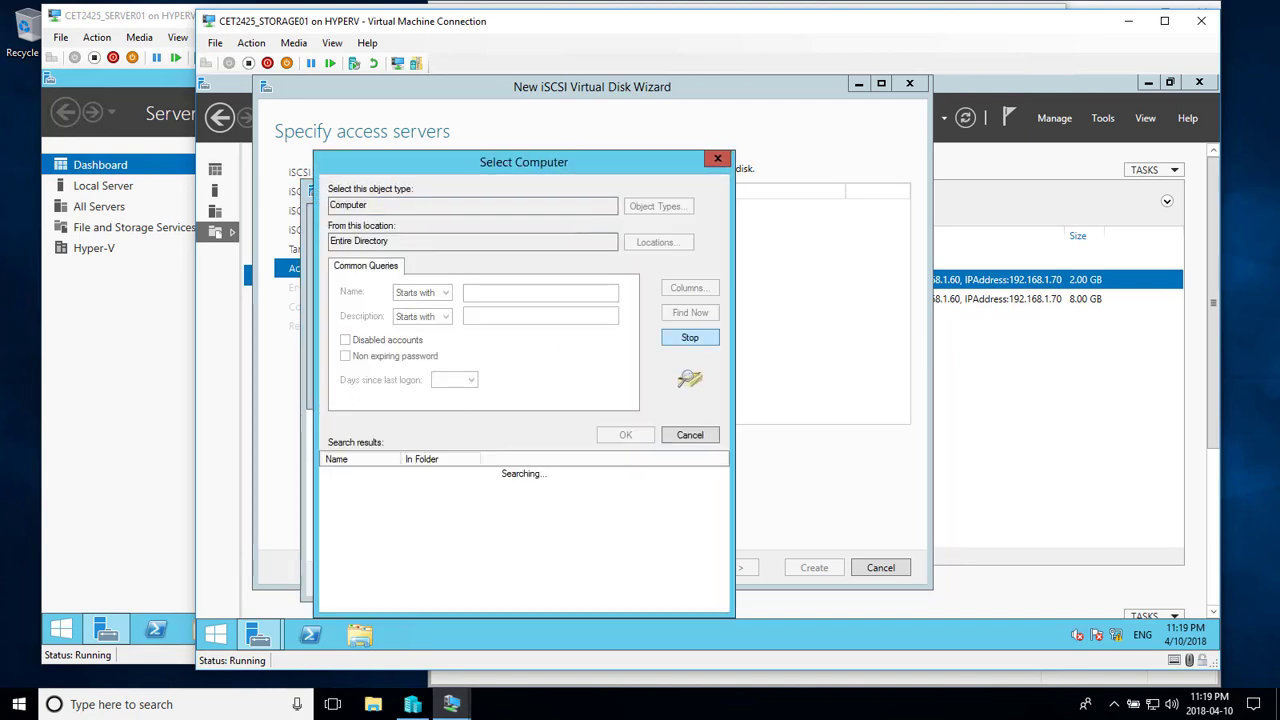
pyautogui.doubleClick(360, 486)
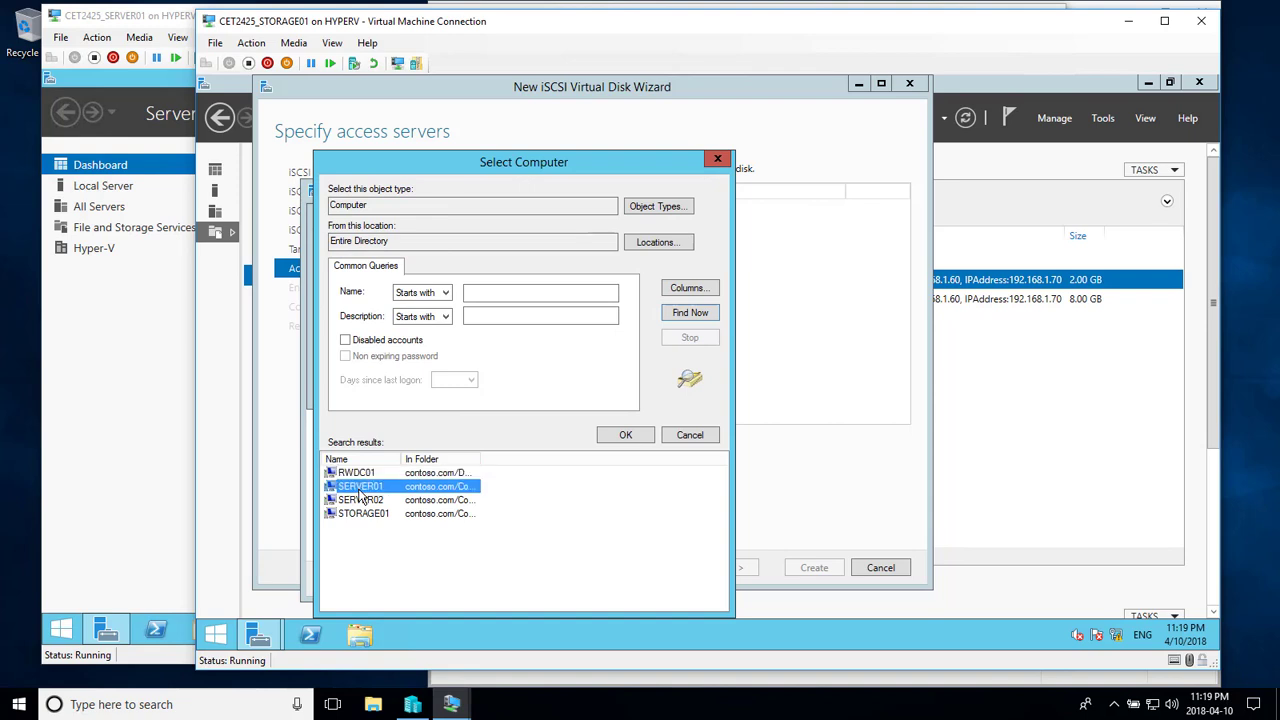
pyautogui.click(589, 391)
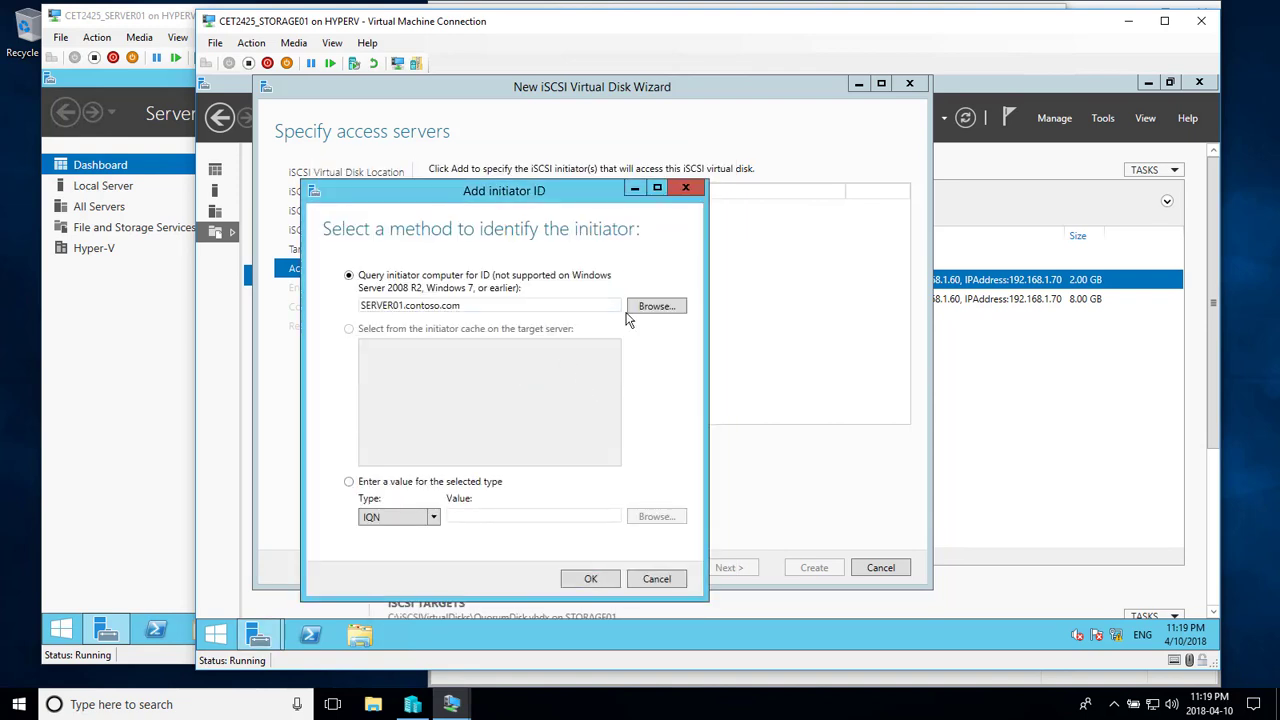
# - Identify the initiator by DNS Name instead, select SERVER01 from the directory as the value, and add it to the access servers
pyautogui.click(433, 518)
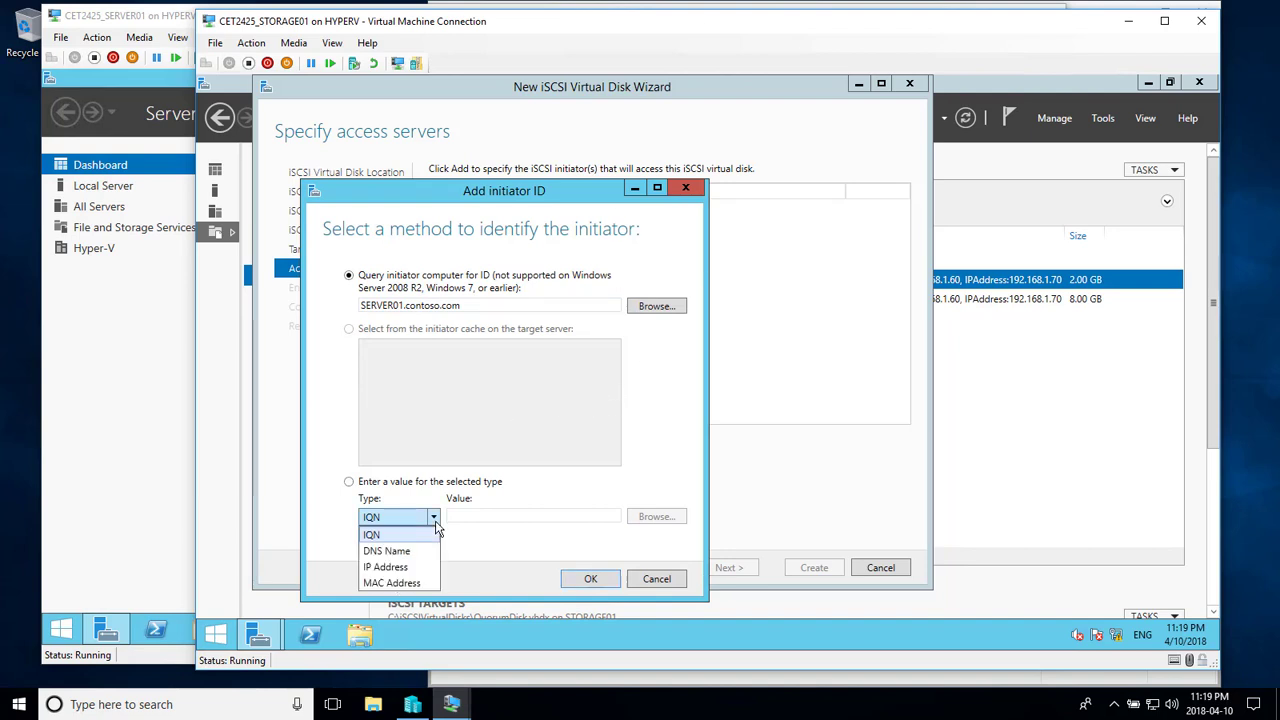
pyautogui.click(394, 551)
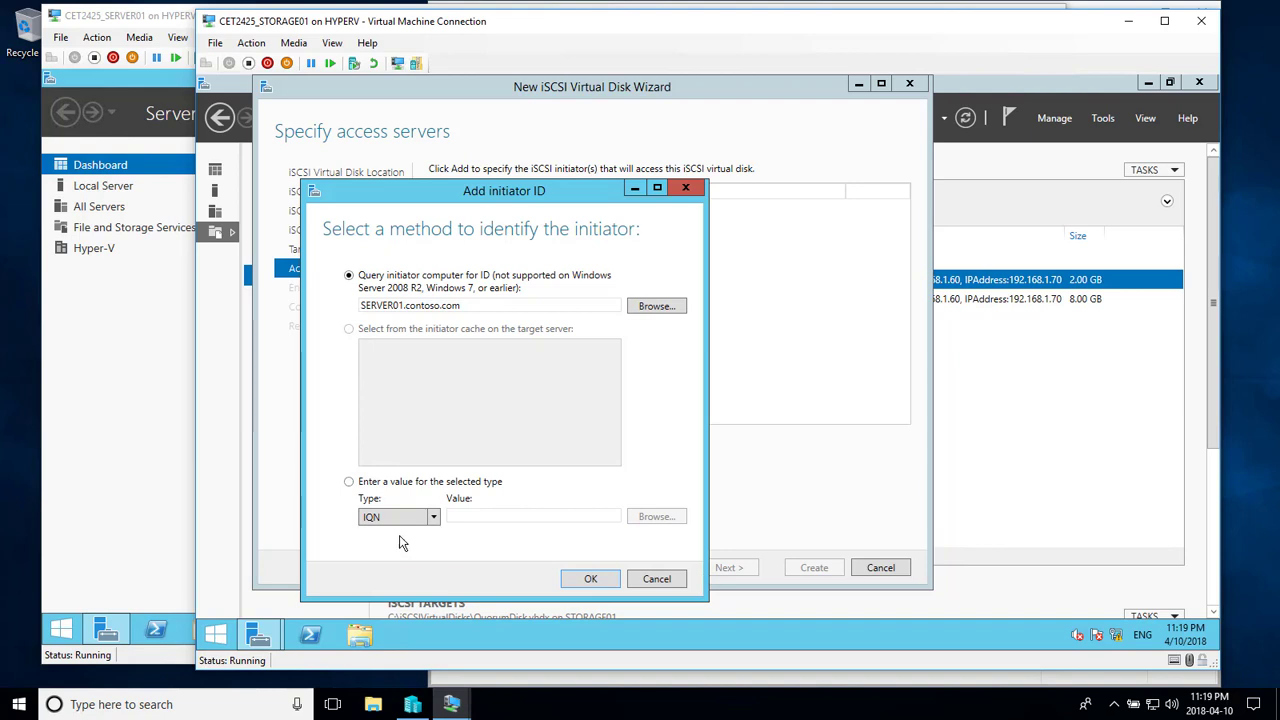
pyautogui.click(656, 518)
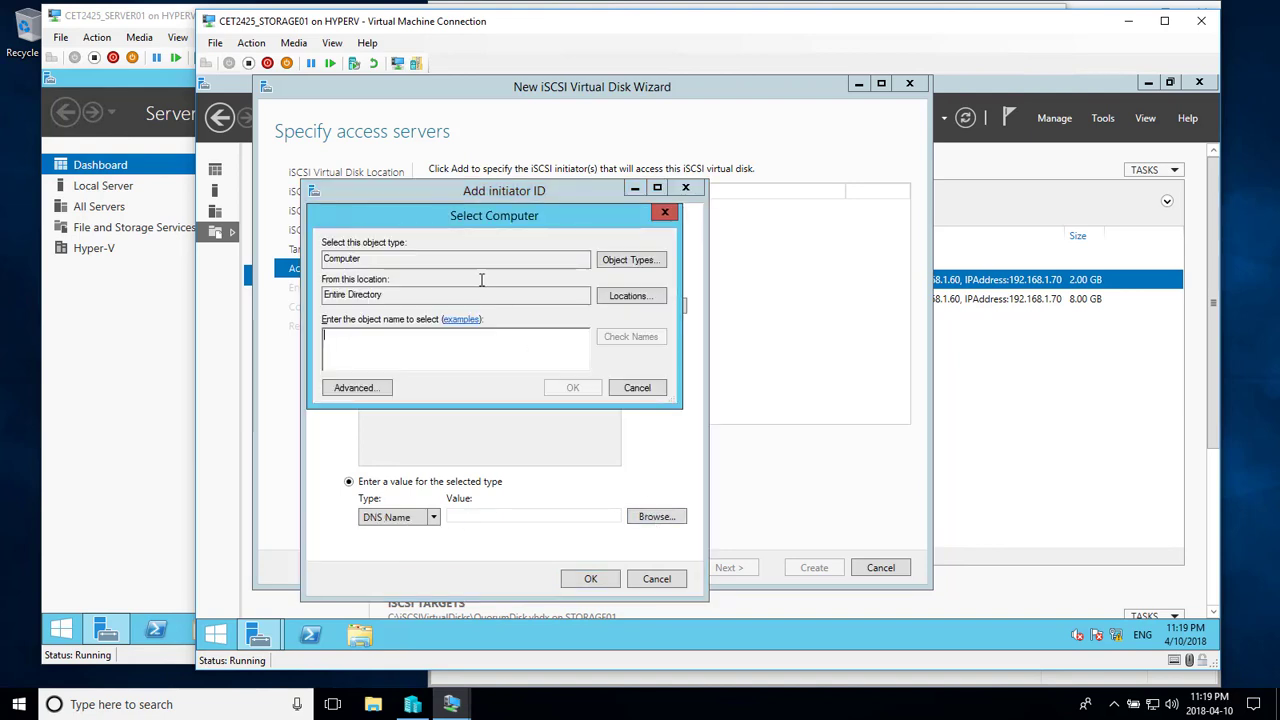
pyautogui.click(354, 388)
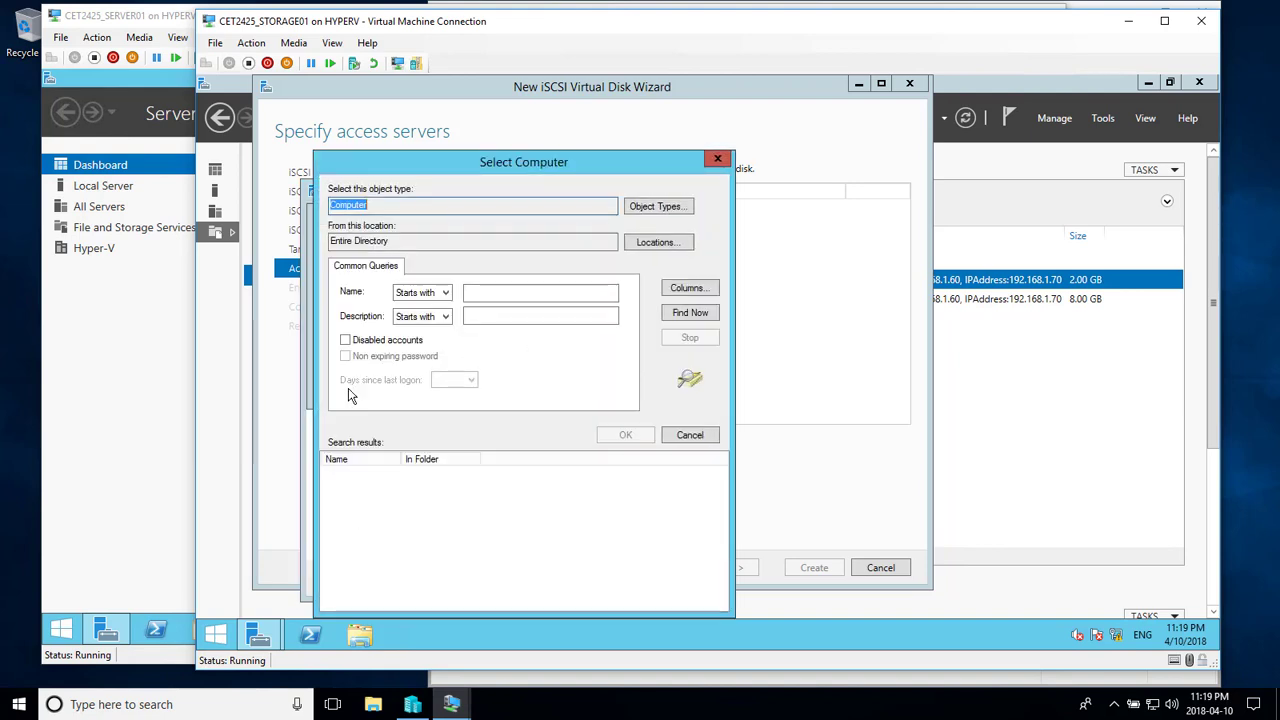
pyautogui.click(686, 316)
pyautogui.doubleClick(334, 489)
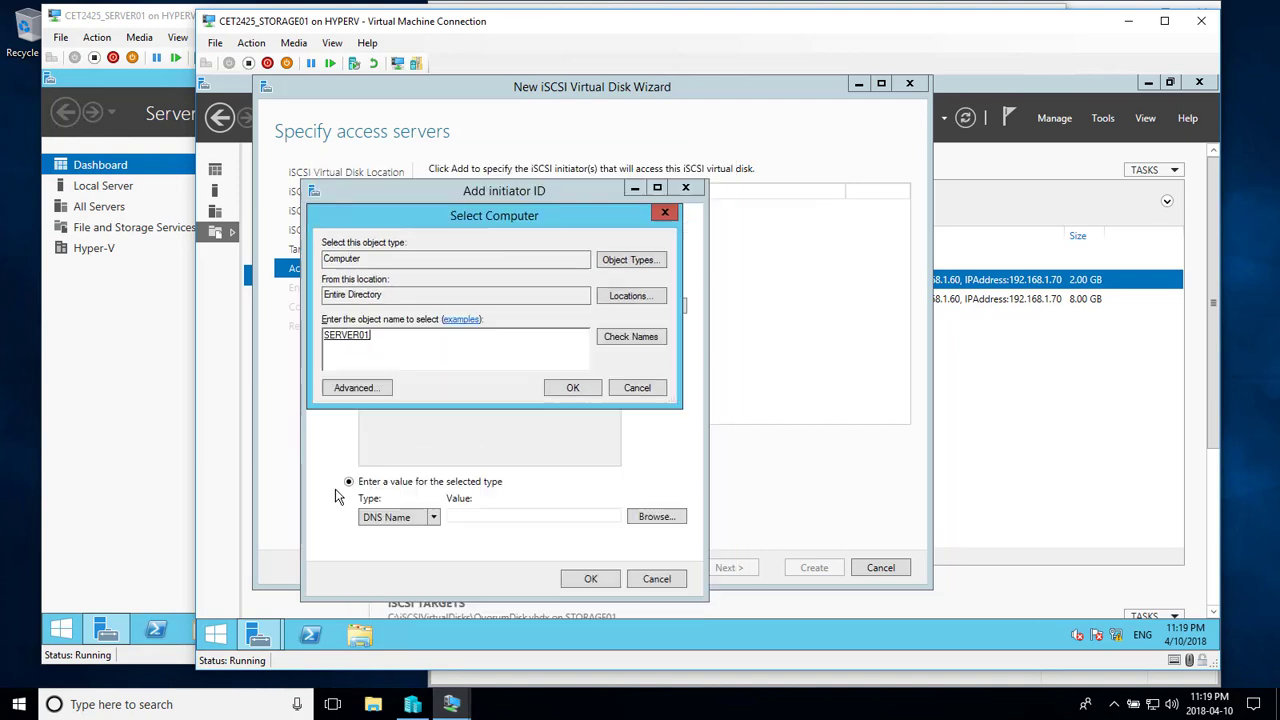
pyautogui.click(572, 387)
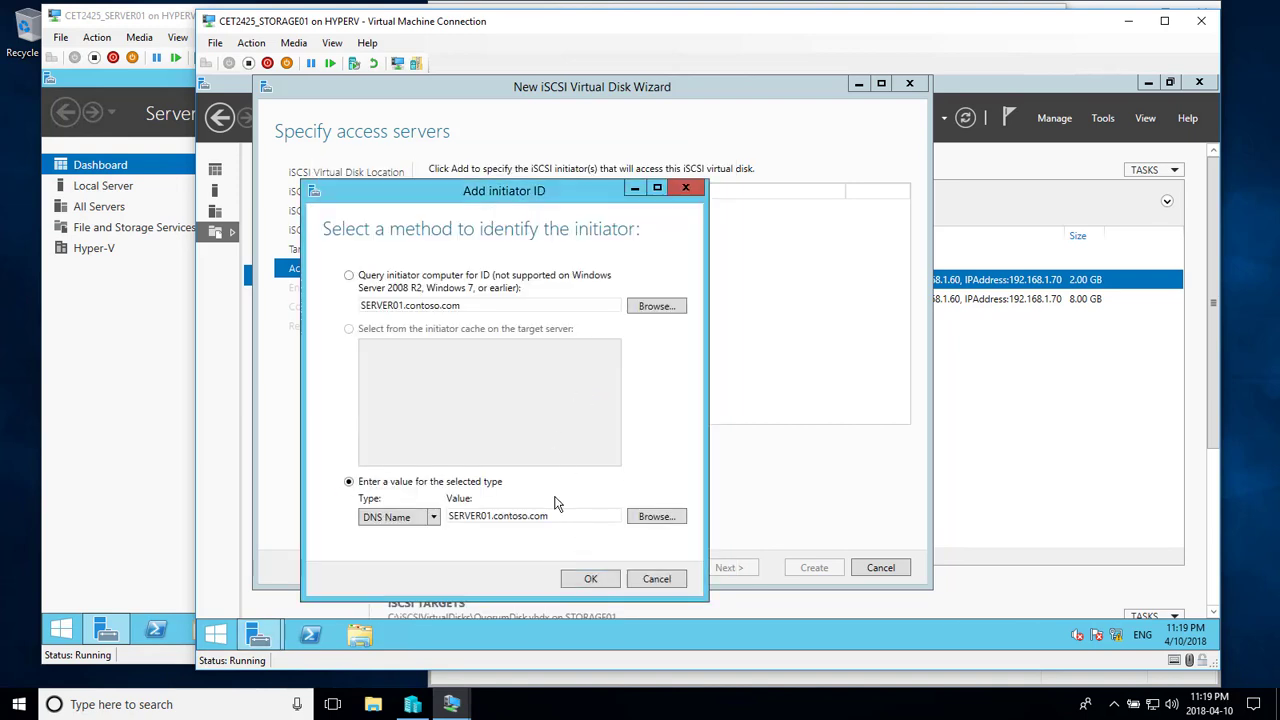
pyautogui.click(580, 579)
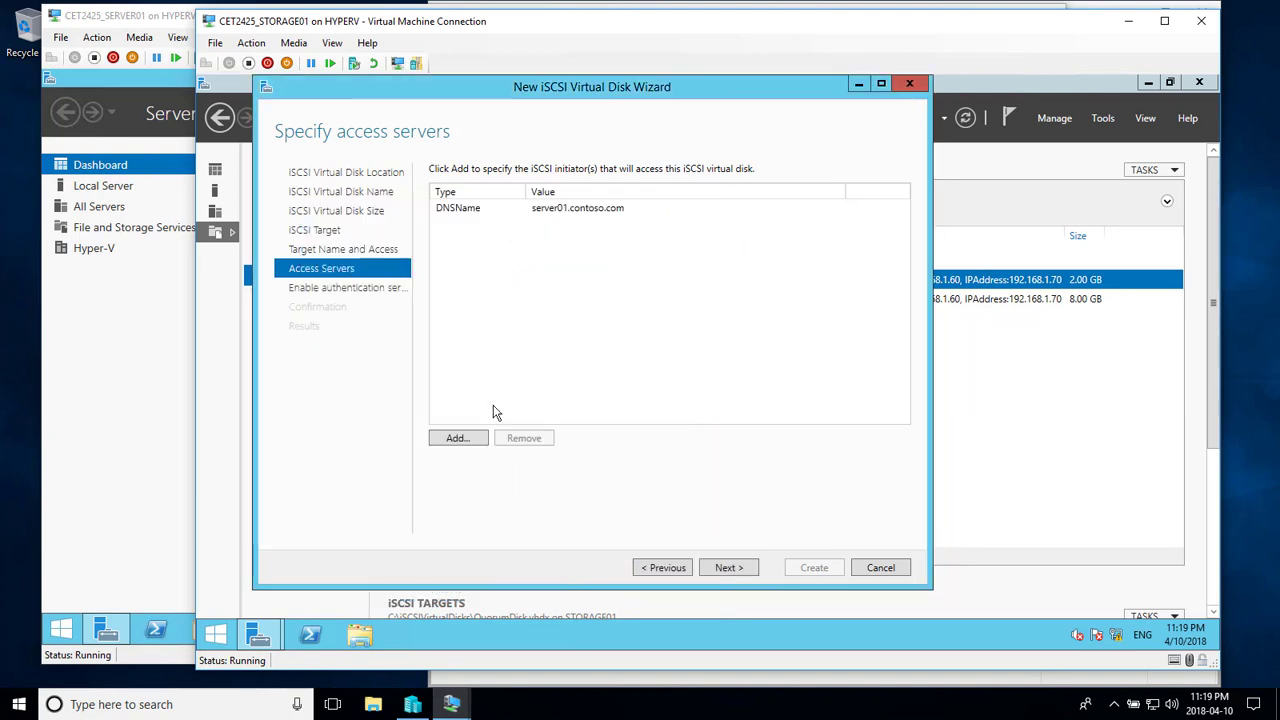
# - Begin adding a second access server and pick SERVER02 from the directory as the initiator computer to query
pyautogui.click(477, 437)
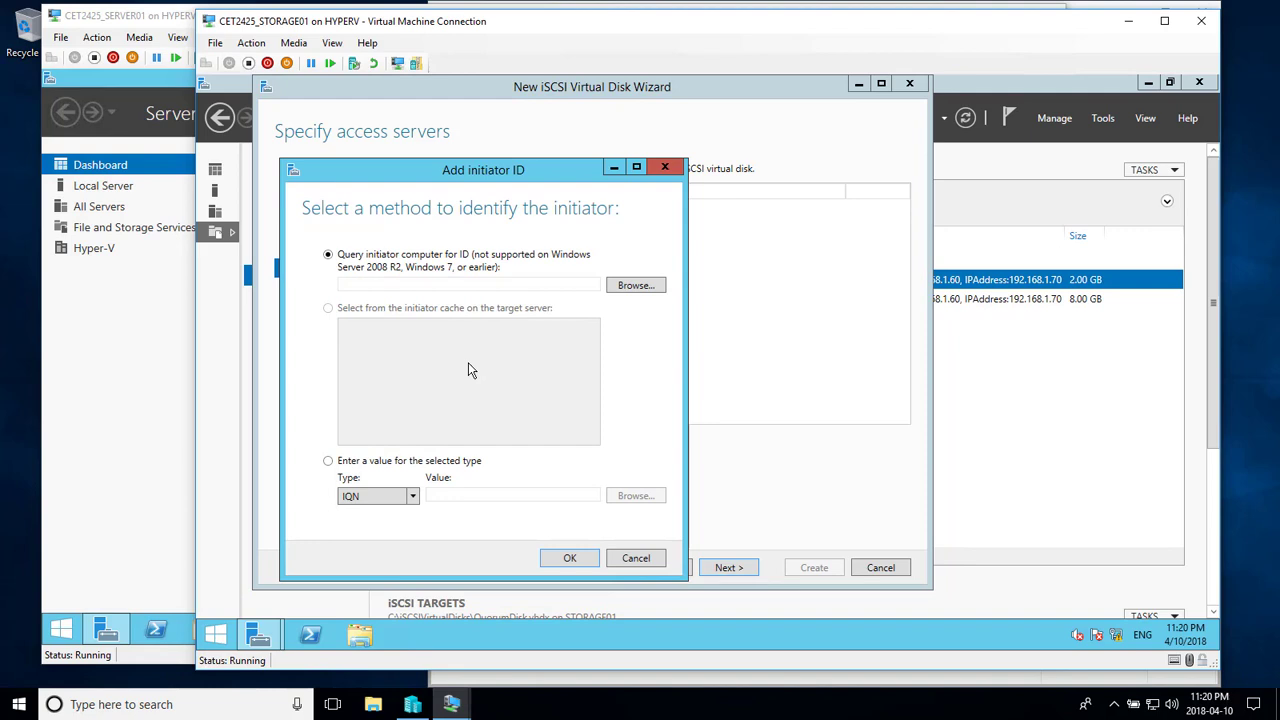
pyautogui.click(631, 288)
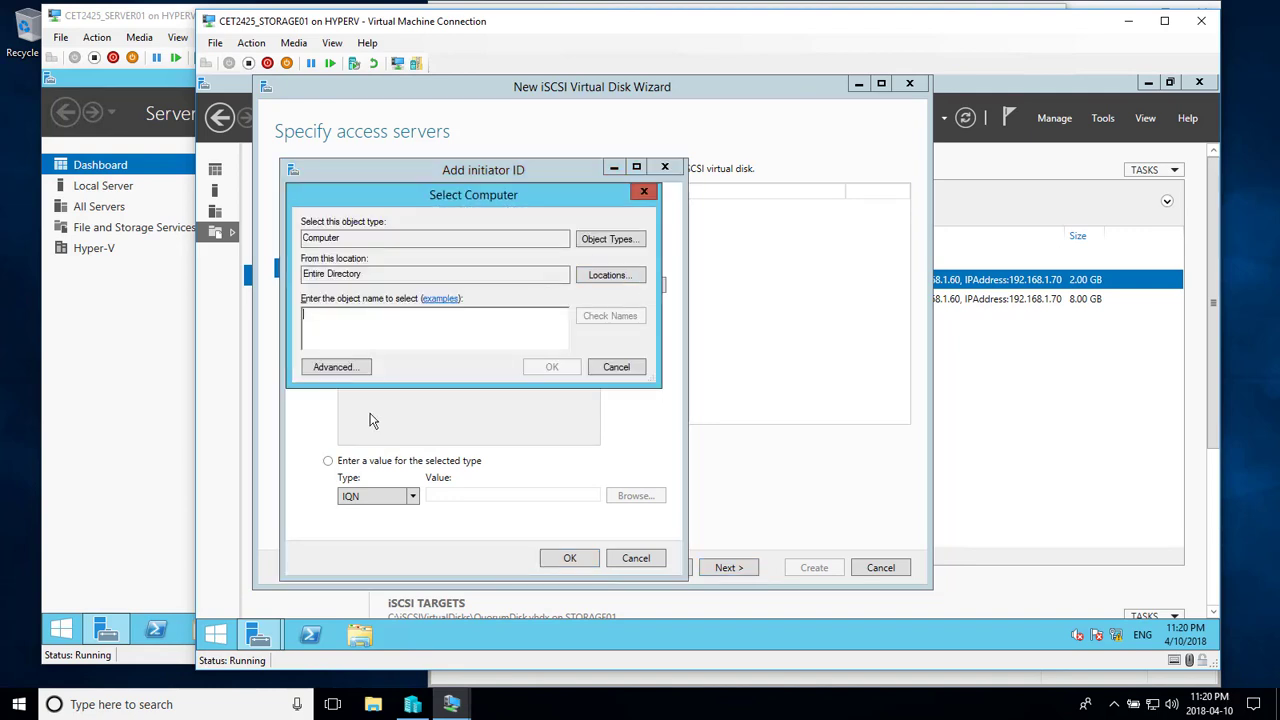
pyautogui.click(333, 367)
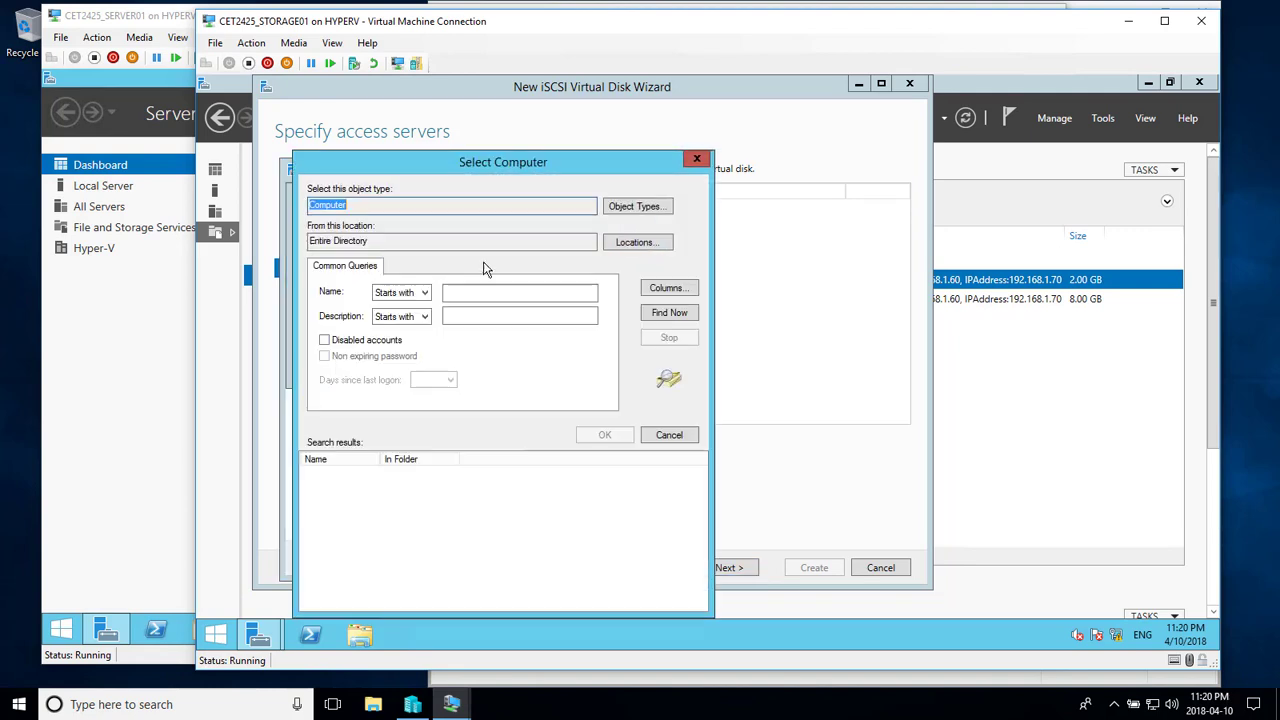
pyautogui.click(669, 313)
pyautogui.doubleClick(345, 500)
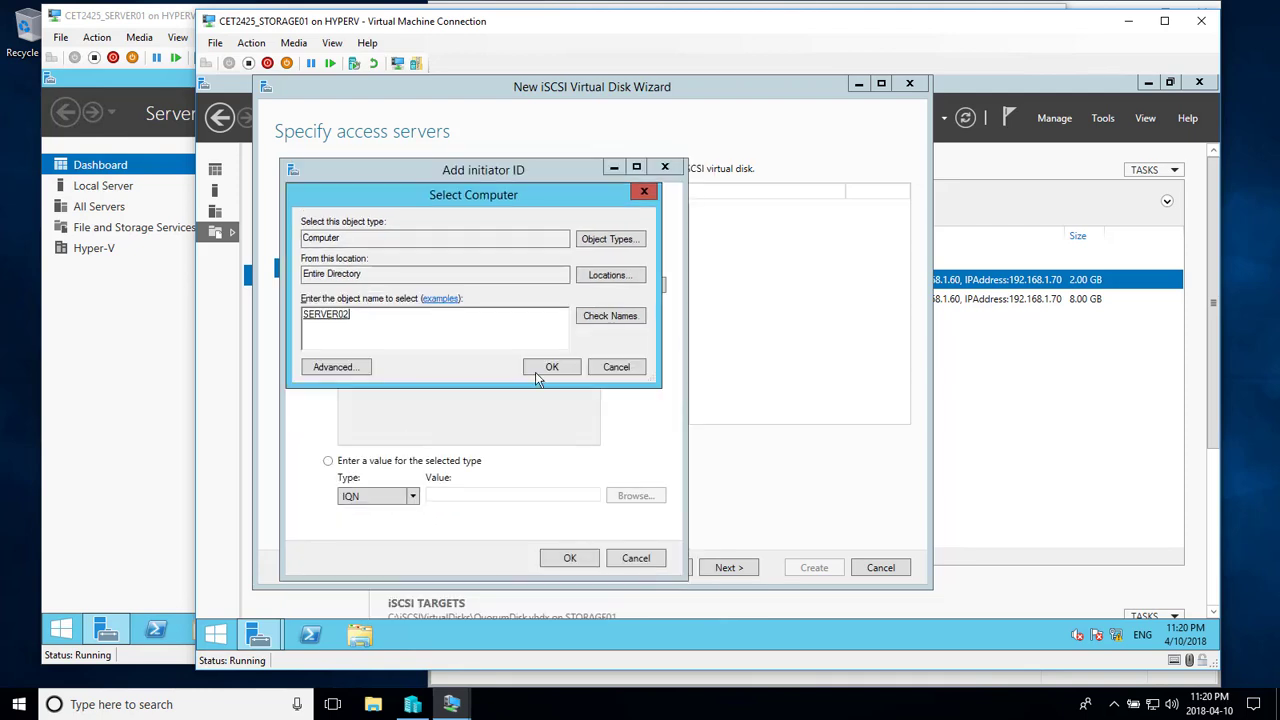
pyautogui.click(553, 367)
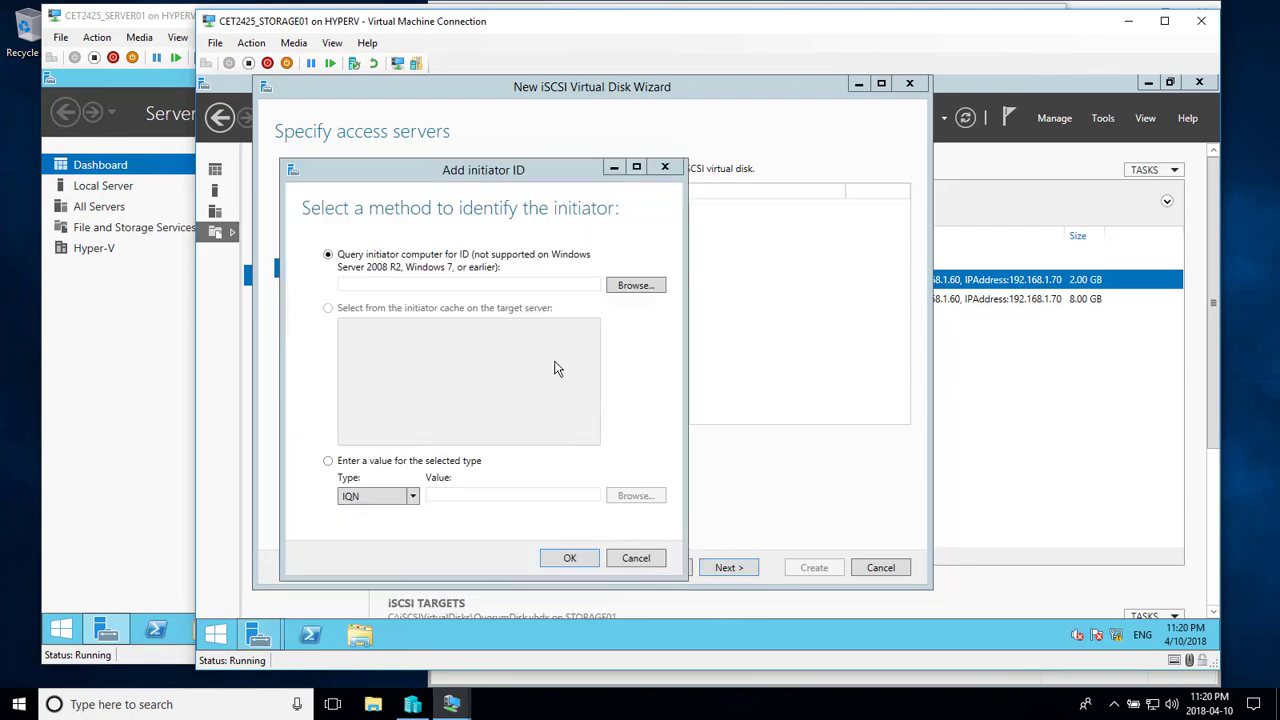
# - Switch the identification method to DNS Name, select SERVER02 from the directory as its value, and add it to the access servers
pyautogui.click(413, 498)
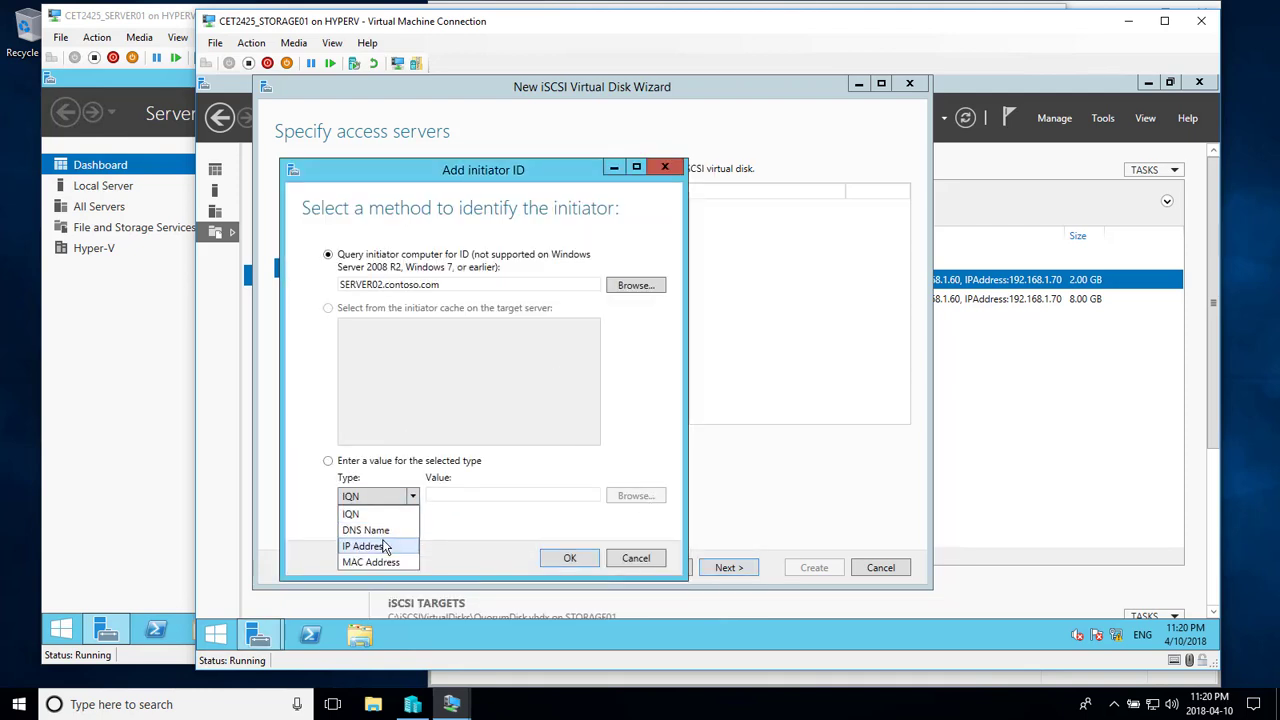
pyautogui.click(383, 530)
pyautogui.click(640, 497)
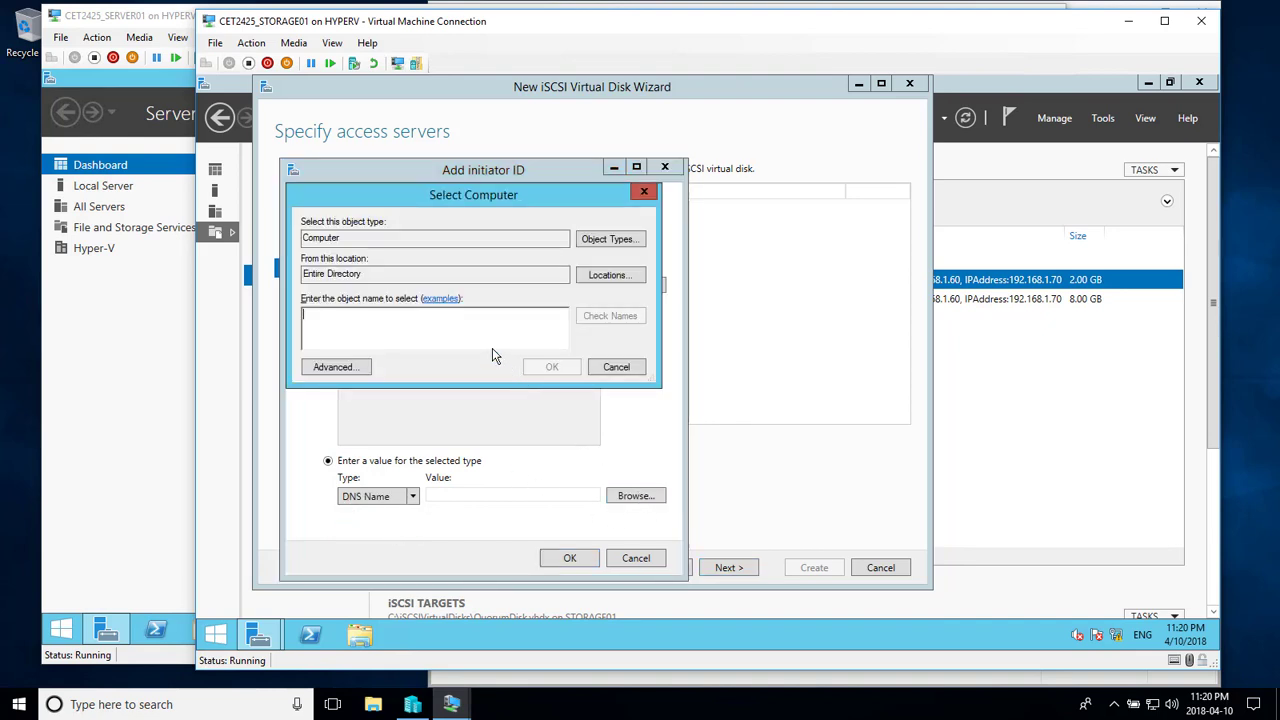
pyautogui.click(342, 366)
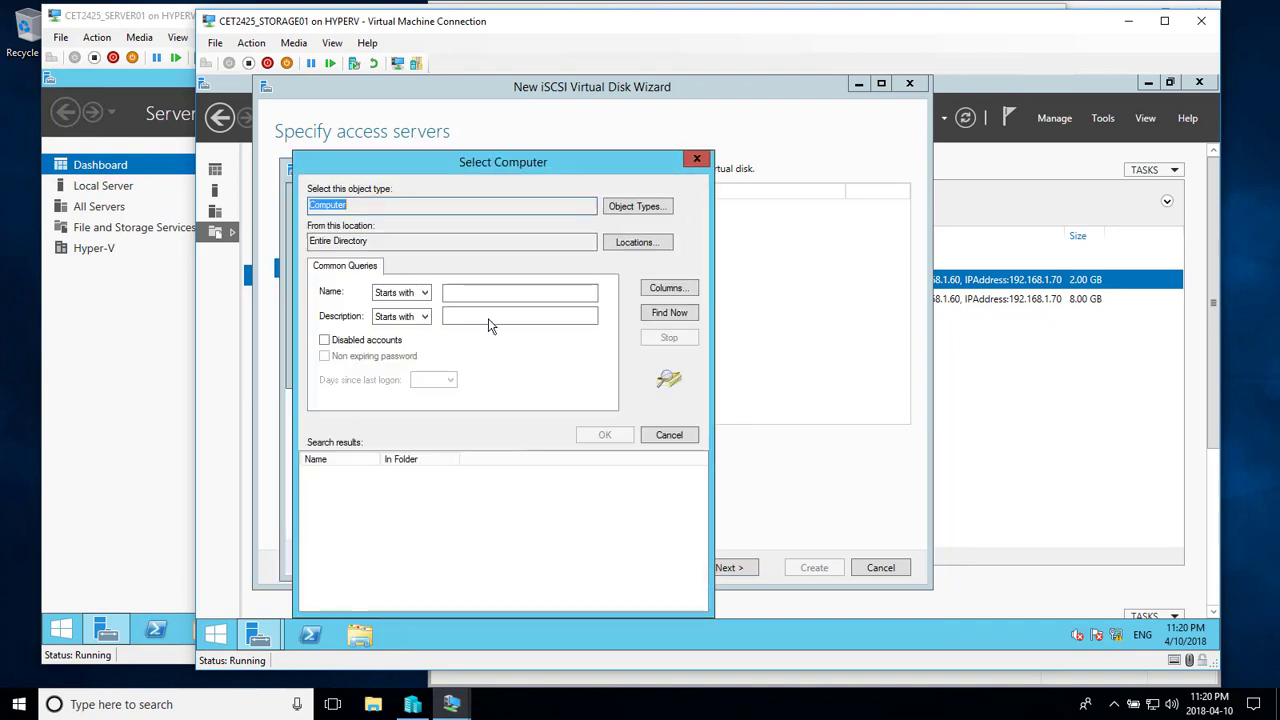
pyautogui.click(668, 312)
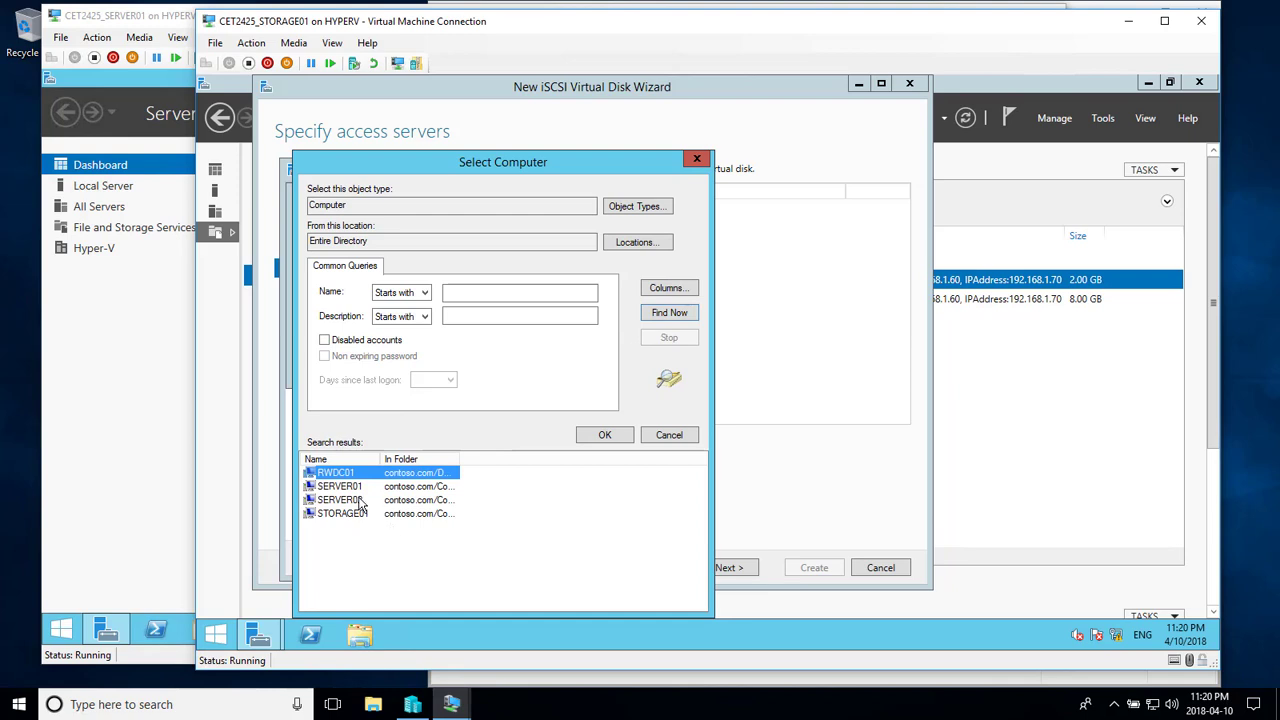
pyautogui.doubleClick(360, 500)
pyautogui.click(556, 368)
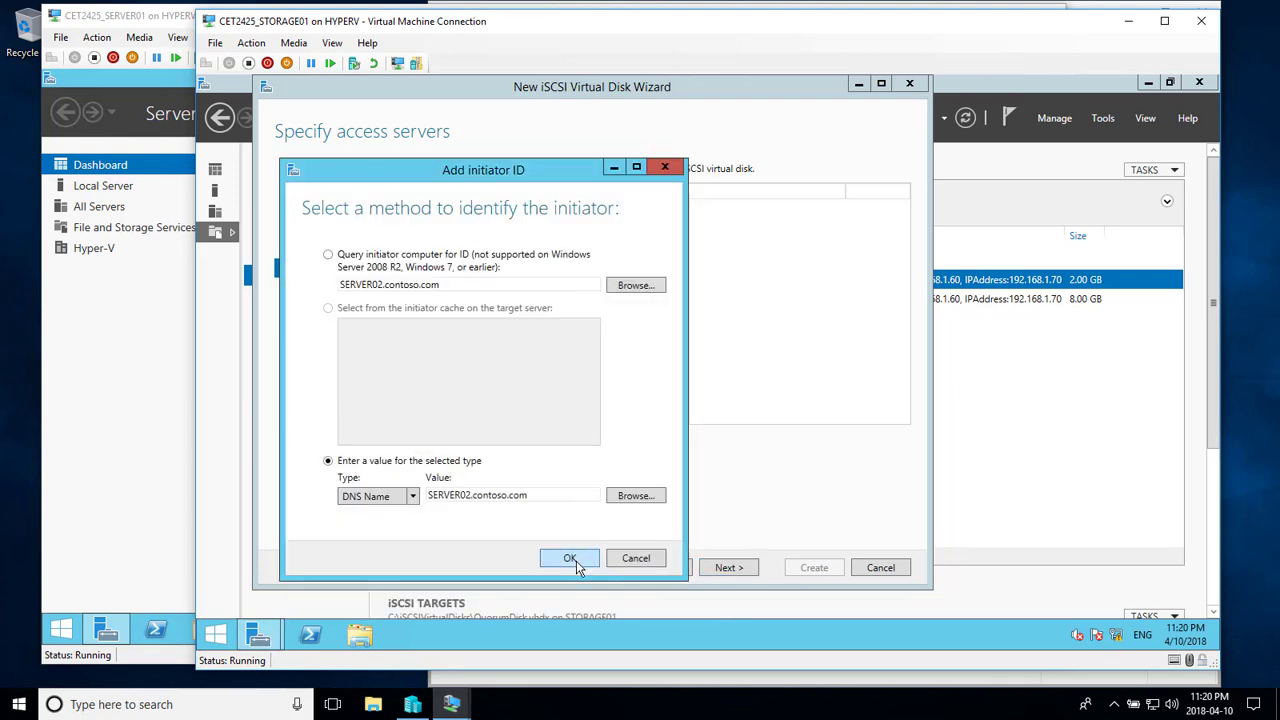
pyautogui.click(574, 561)
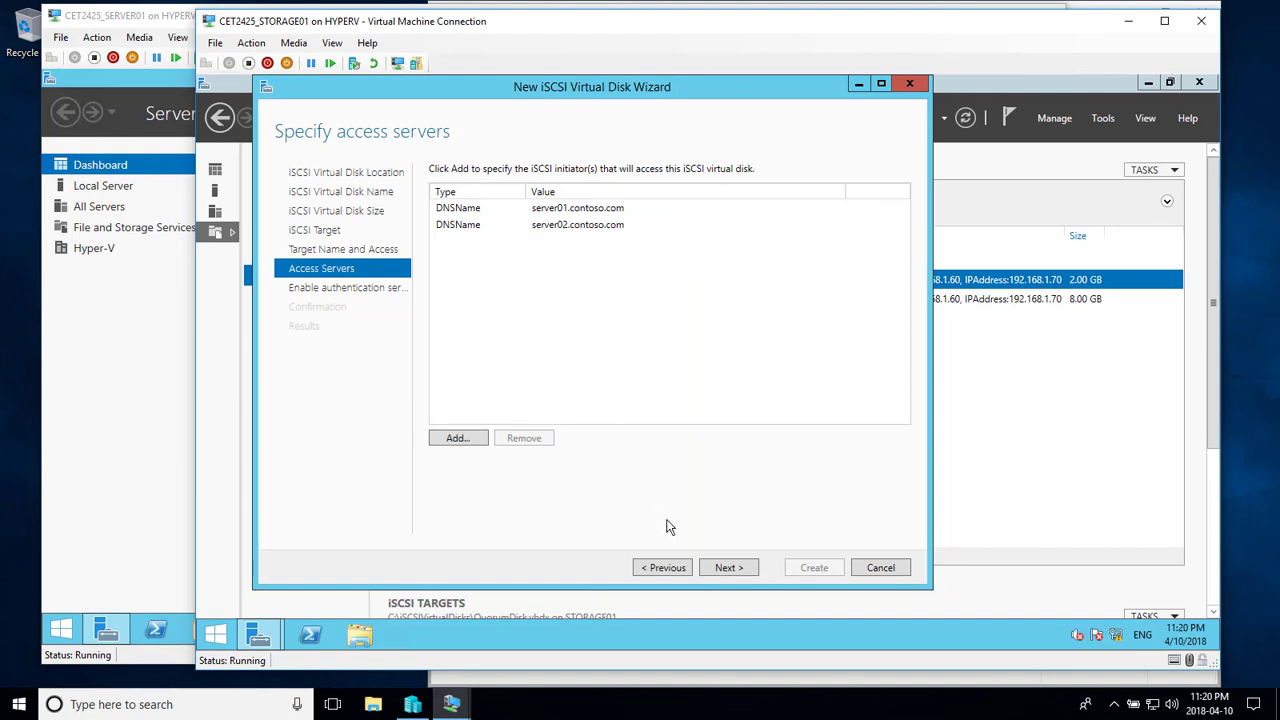
# - Leave CHAP and reverse CHAP disabled, create the vDisk01 virtual disk with its iscsi-disks target, and close the wizard
pyautogui.click(749, 572)
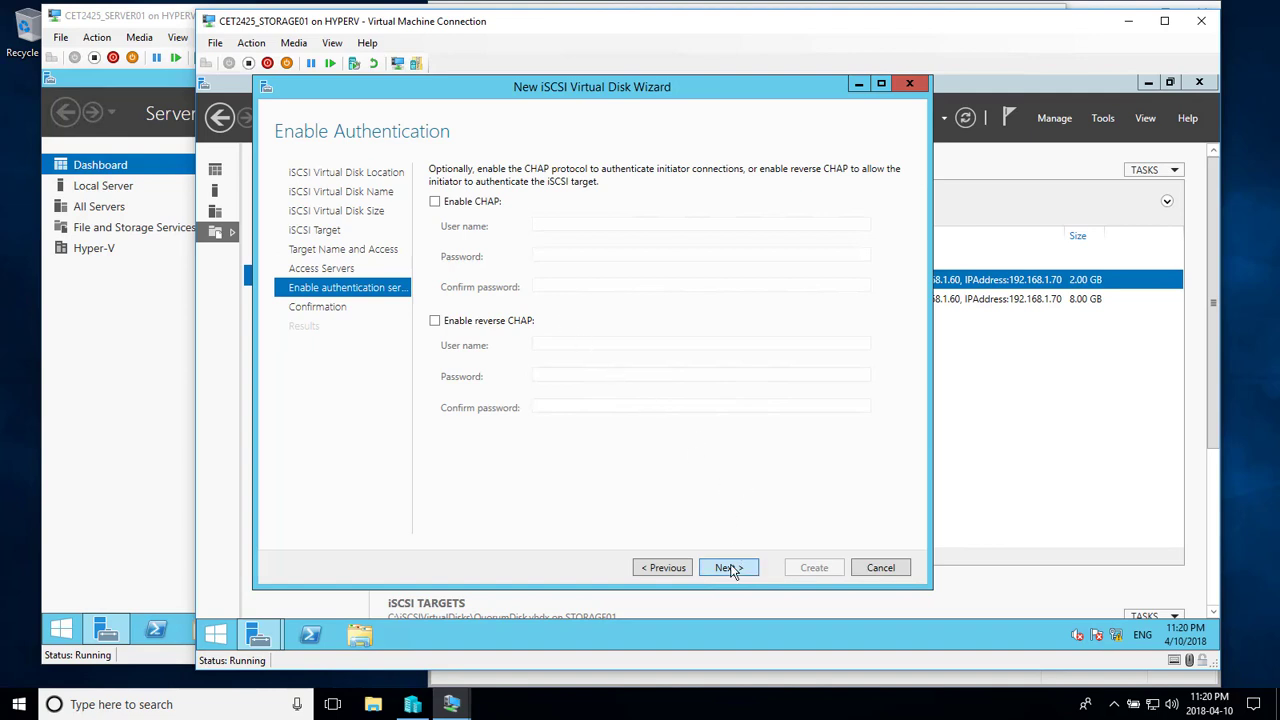
pyautogui.click(733, 570)
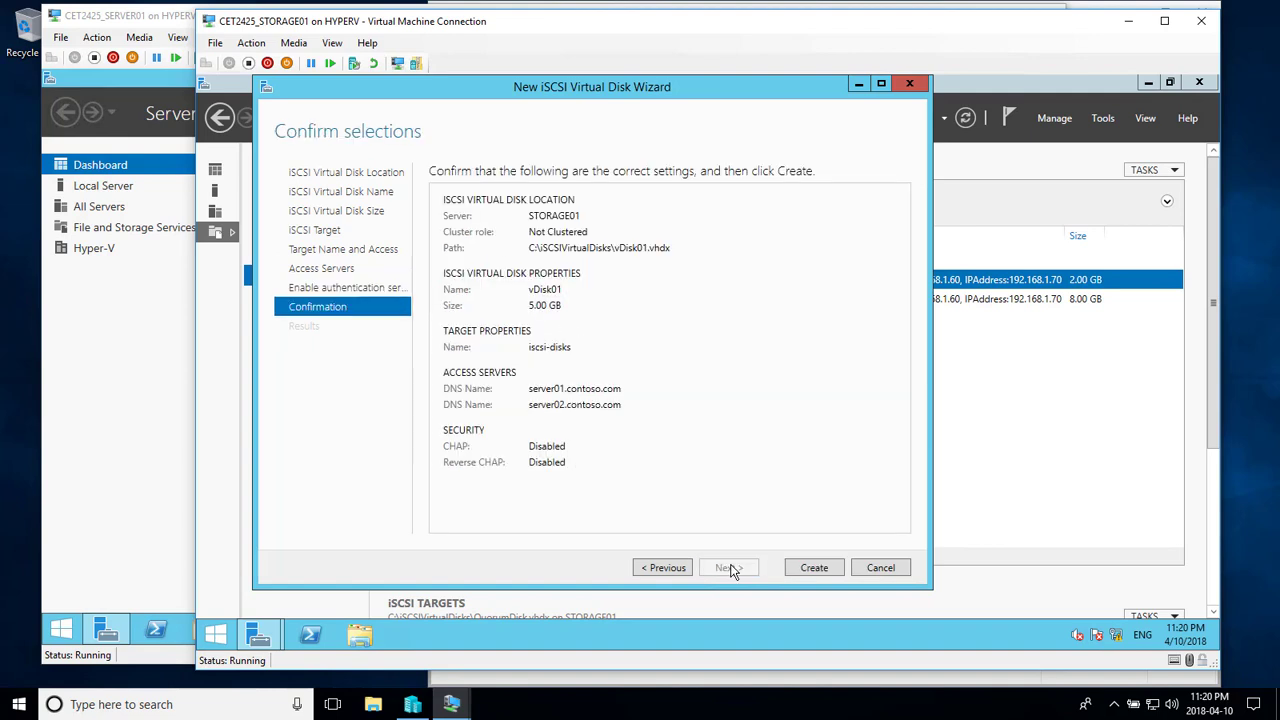
pyautogui.click(812, 569)
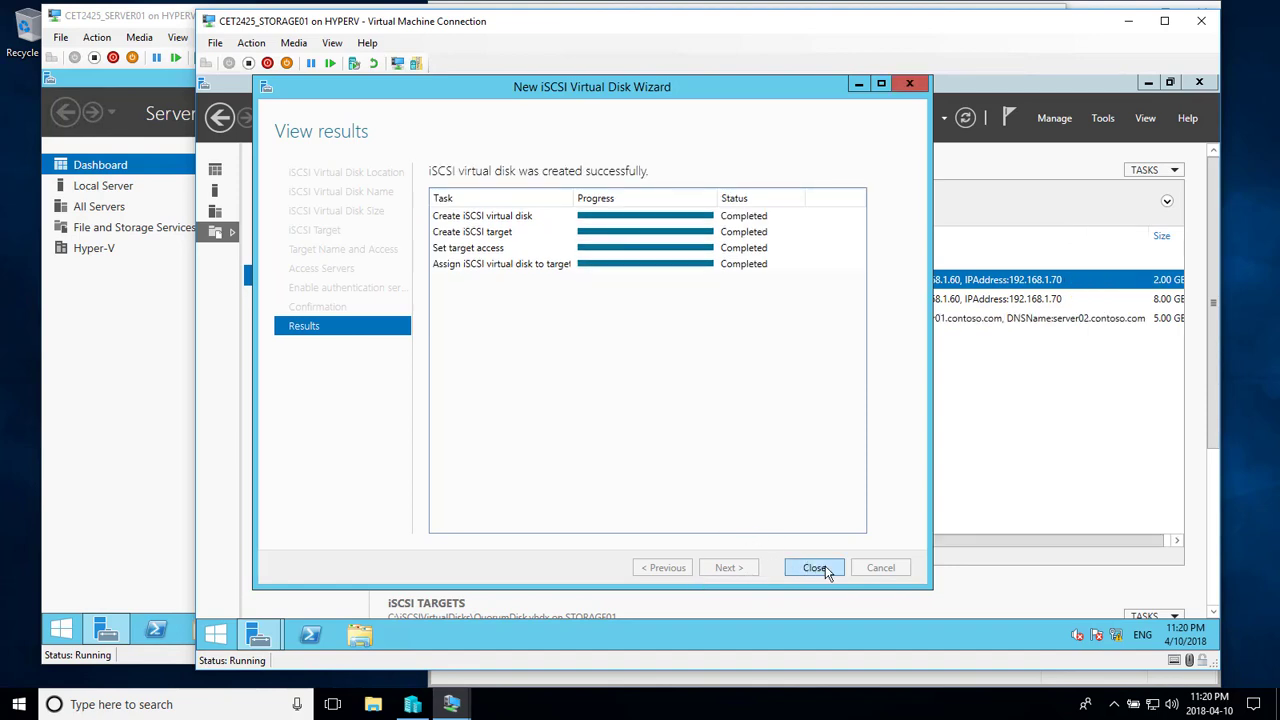
pyautogui.click(815, 568)
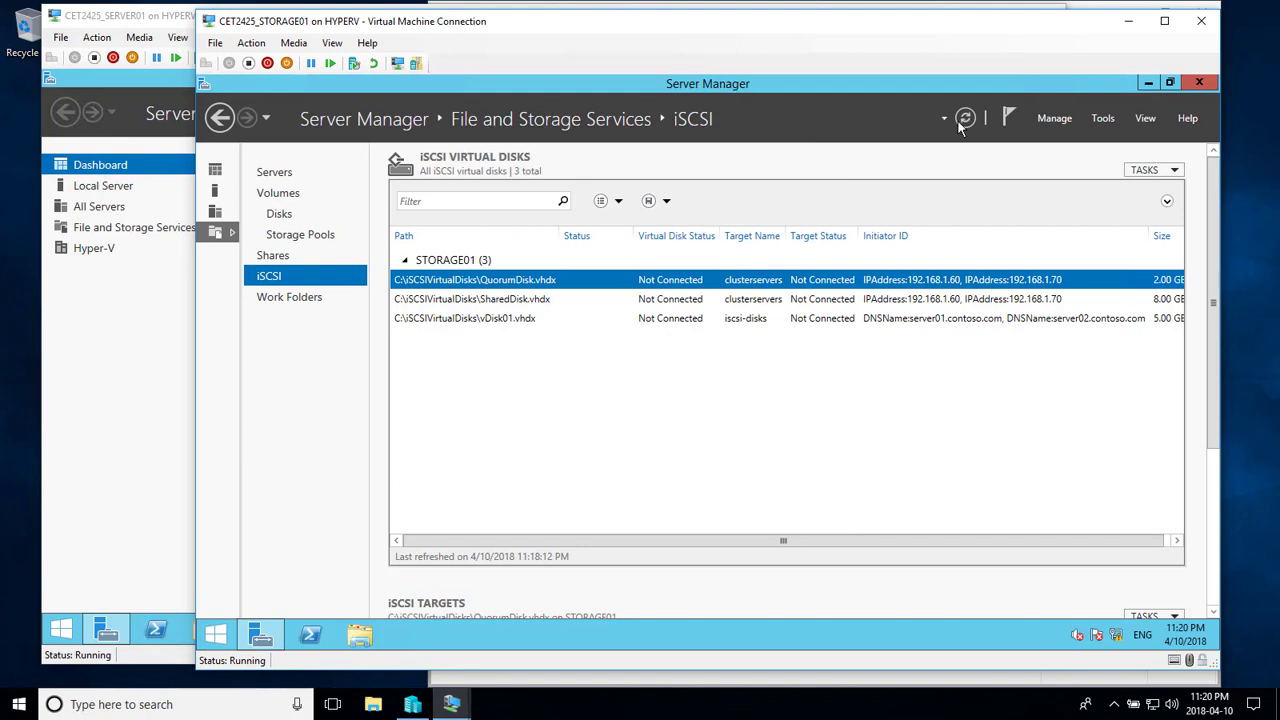
# - Start a new iSCSI virtual disk on volume C: of STORAGE01 and name it vDisk02
pyautogui.click(1167, 172)
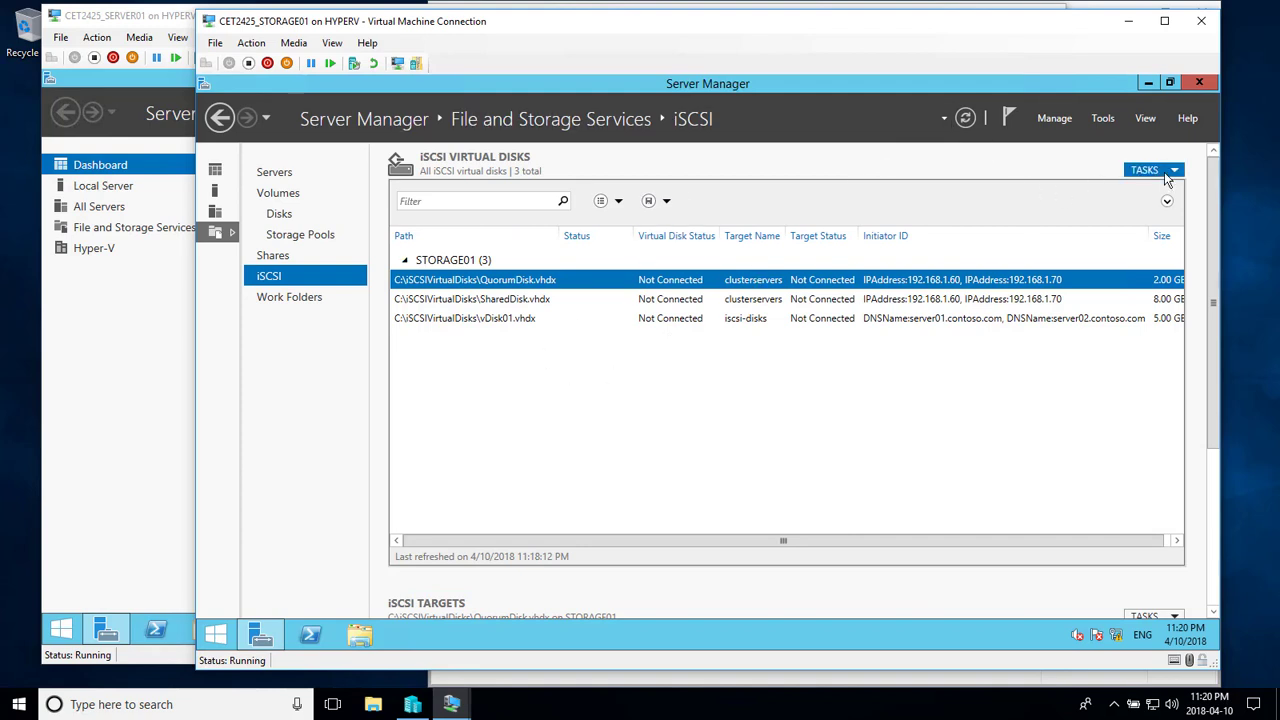
pyautogui.click(1110, 187)
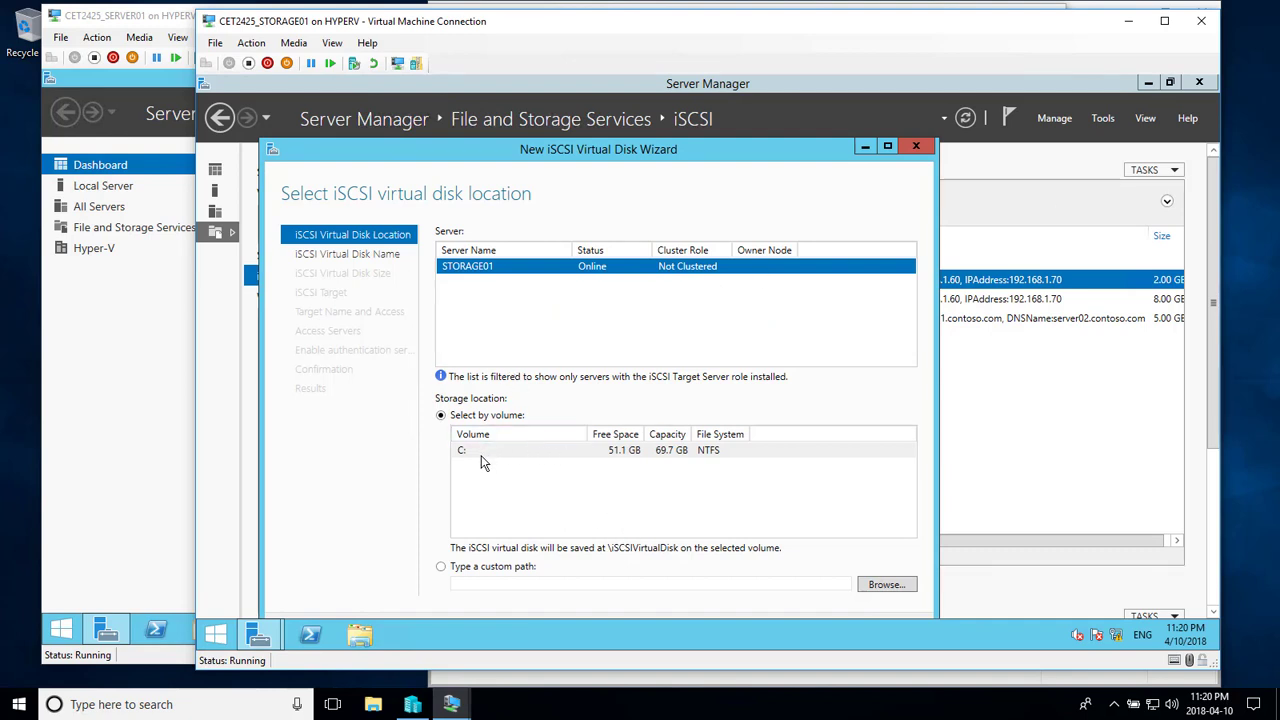
pyautogui.moveTo(576, 145); pyautogui.dragTo(584, 92)
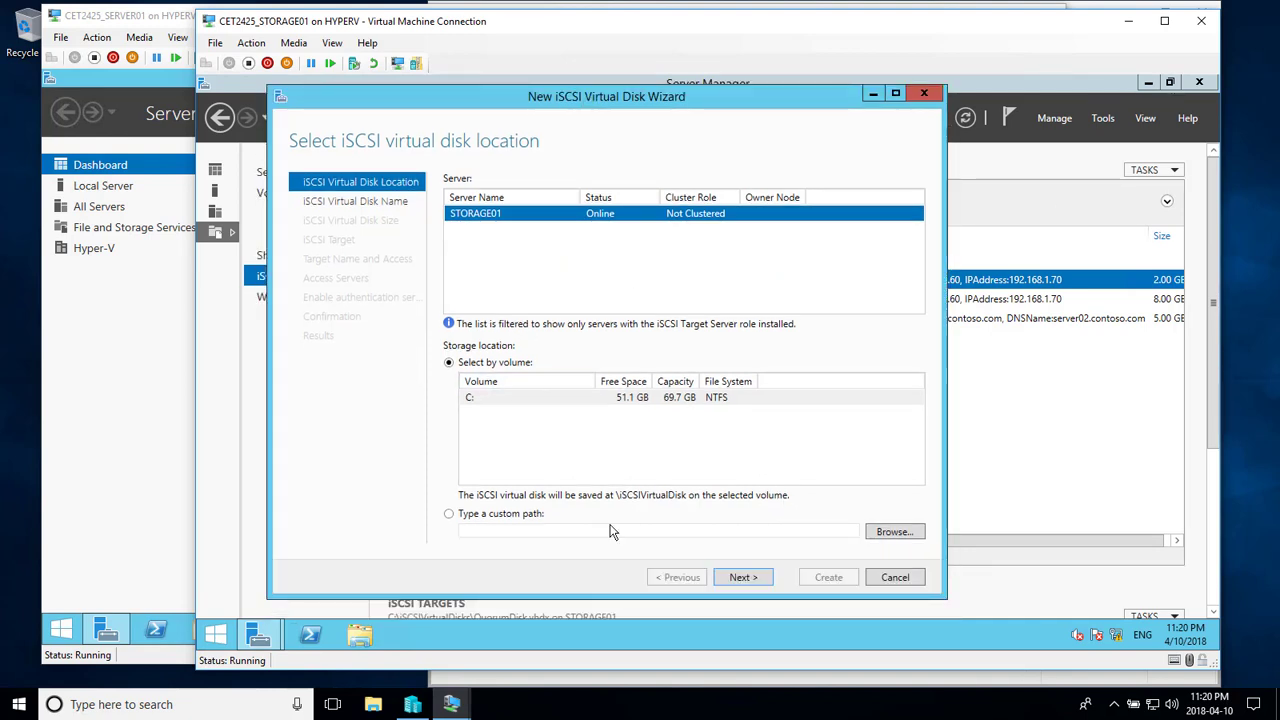
pyautogui.click(740, 577)
pyautogui.write('v')
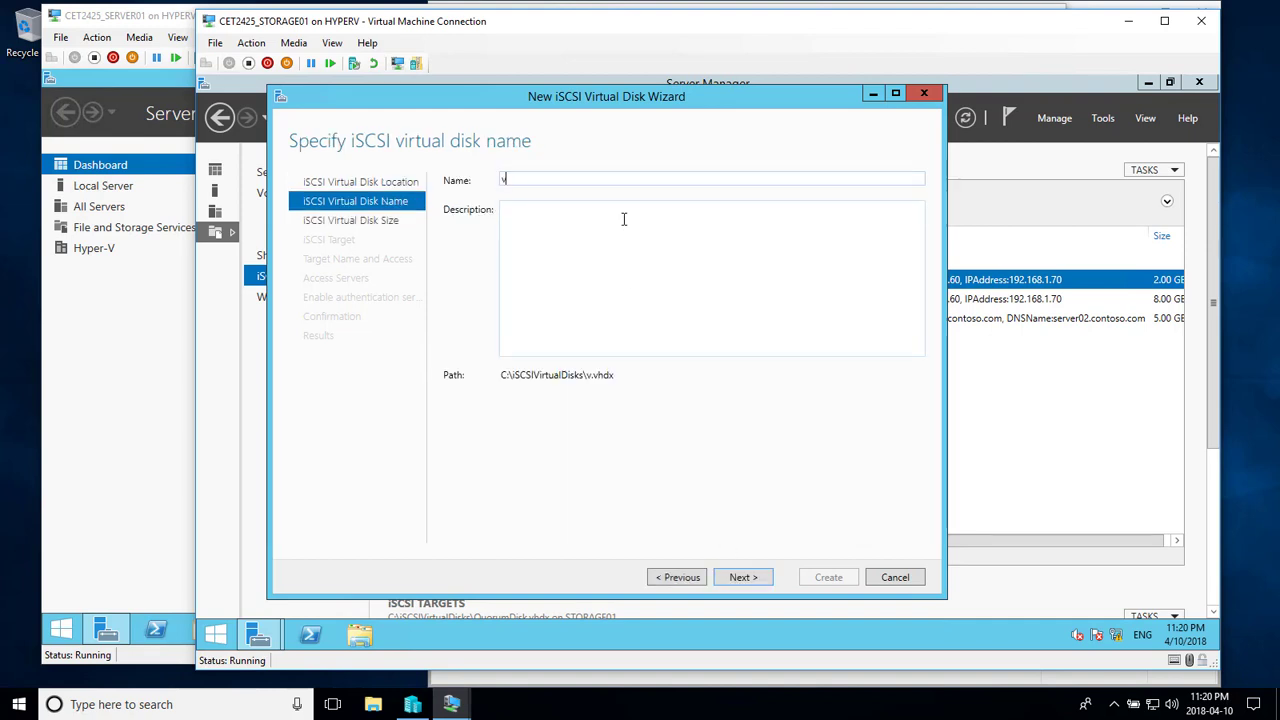
pyautogui.write('Disk02')
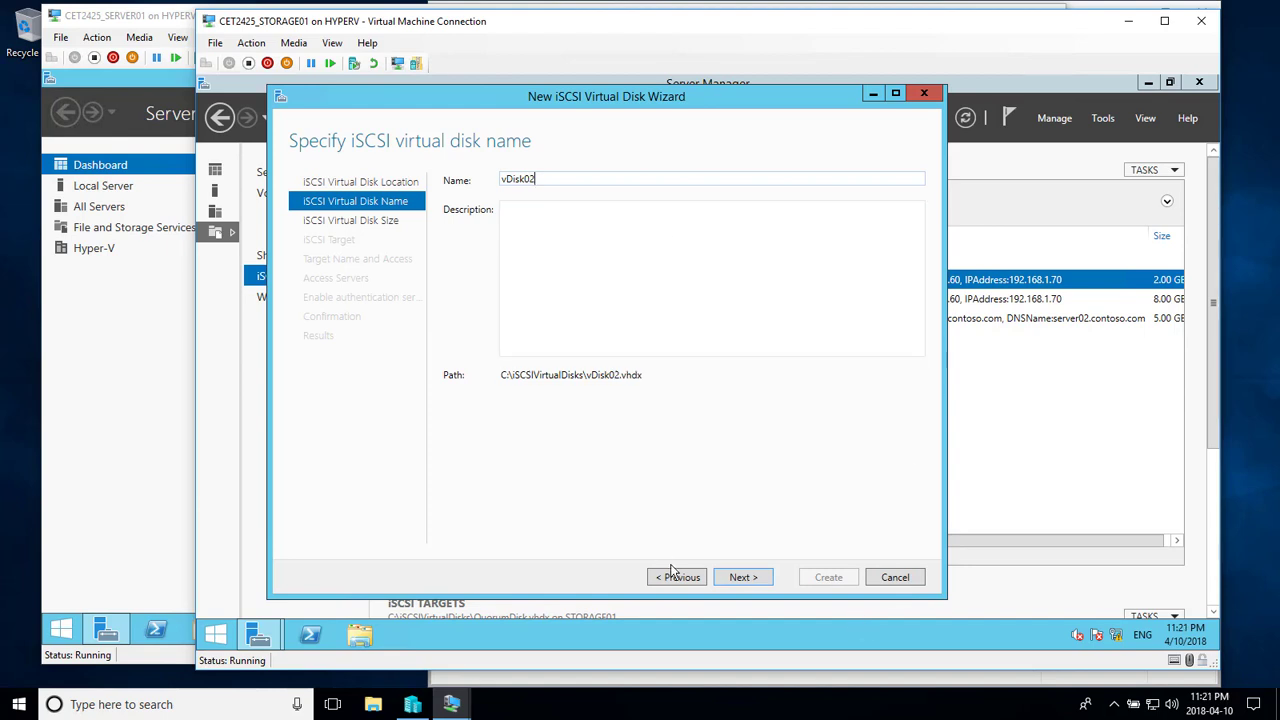
pyautogui.click(741, 576)
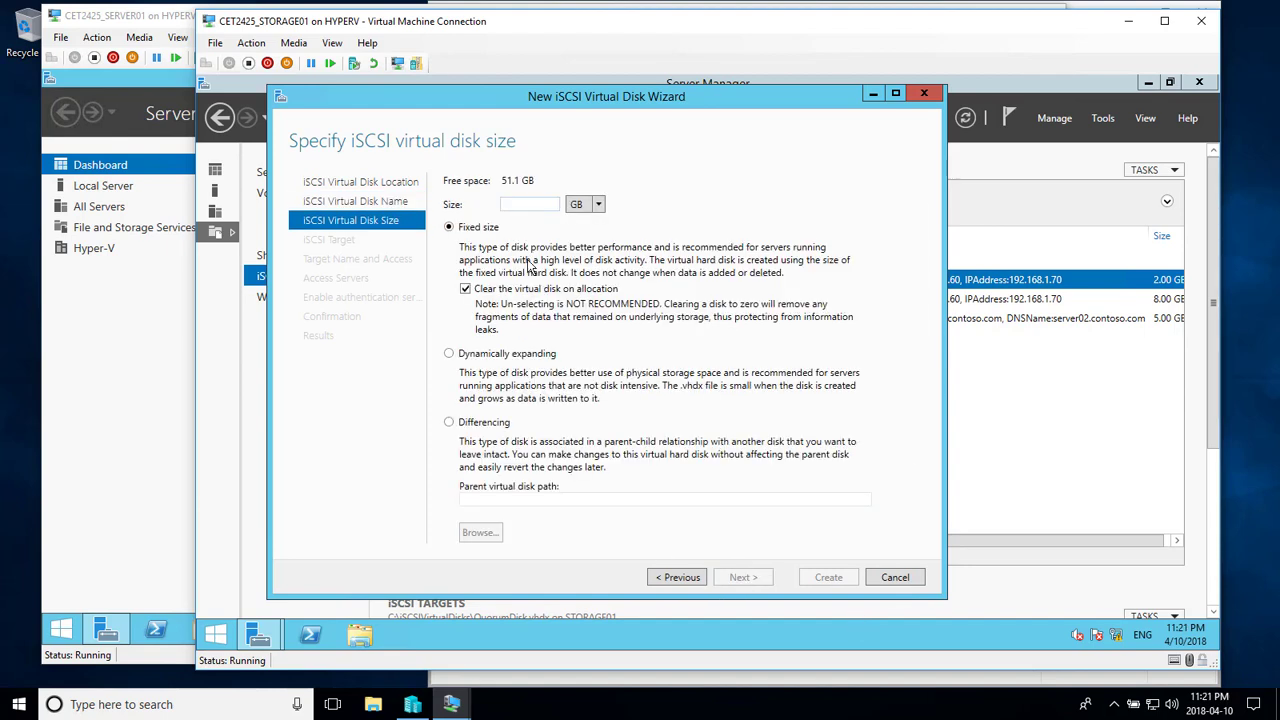
# - Set the size of vDisk02 to 5 GB and make it dynamically expanding
pyautogui.write('5')
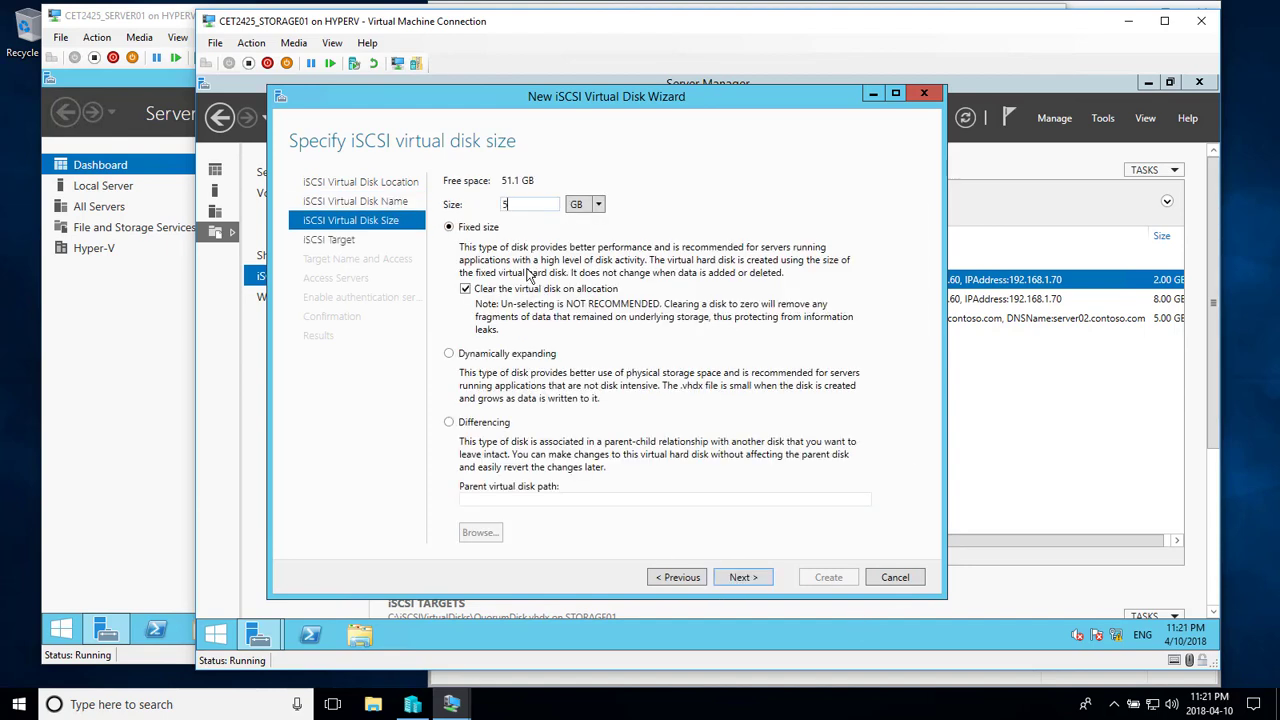
pyautogui.click(467, 353)
pyautogui.click(737, 583)
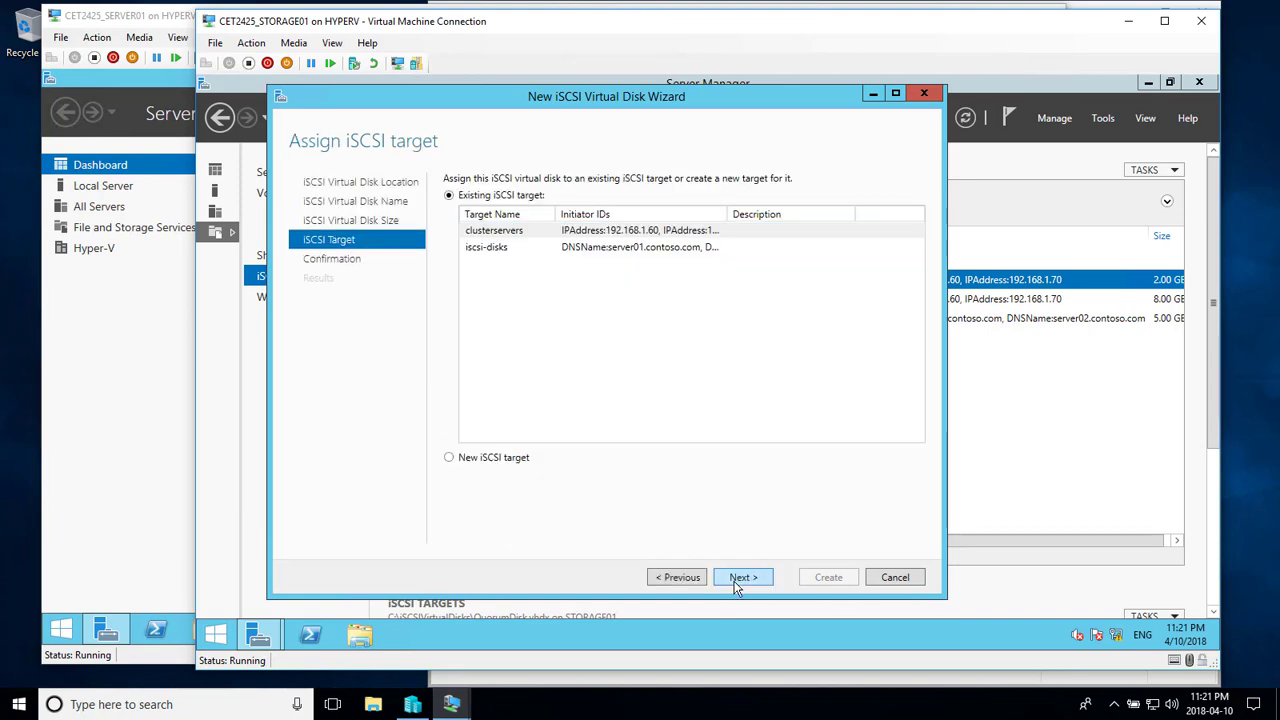
# - Assign vDisk02 to the existing iscsi-disks target, create the disk, and close the wizard
pyautogui.click(478, 248)
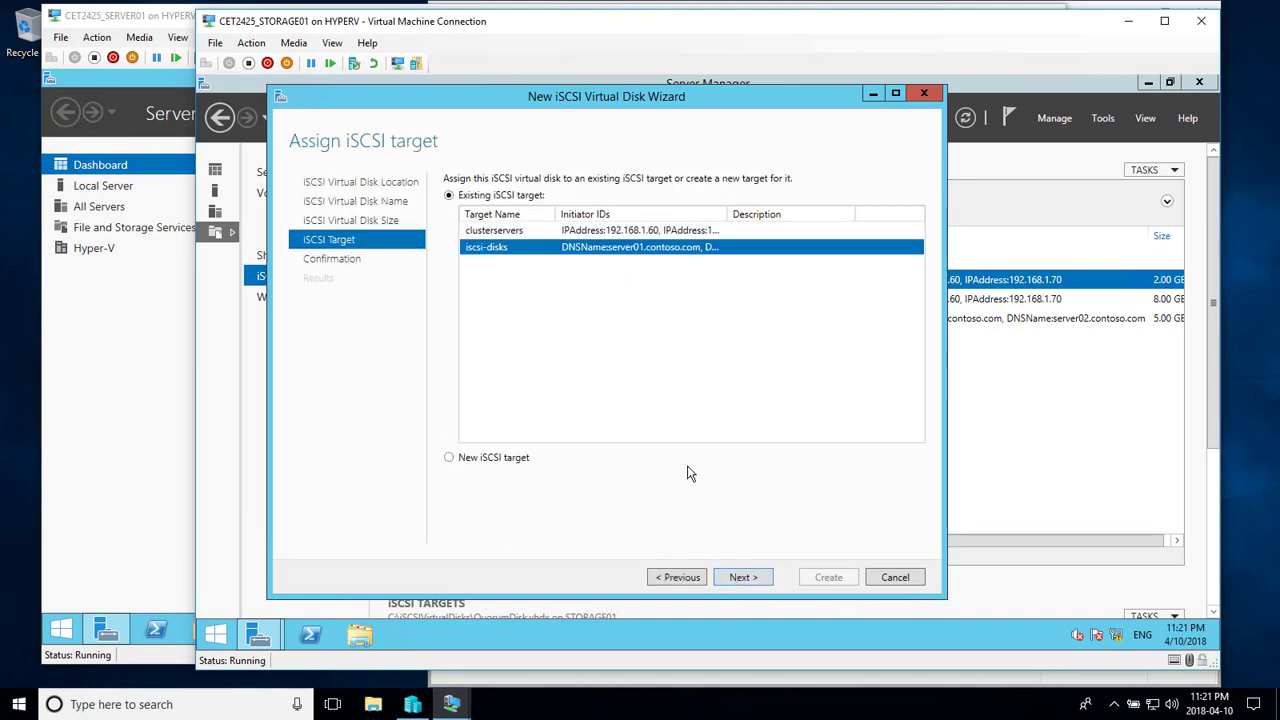
pyautogui.click(744, 579)
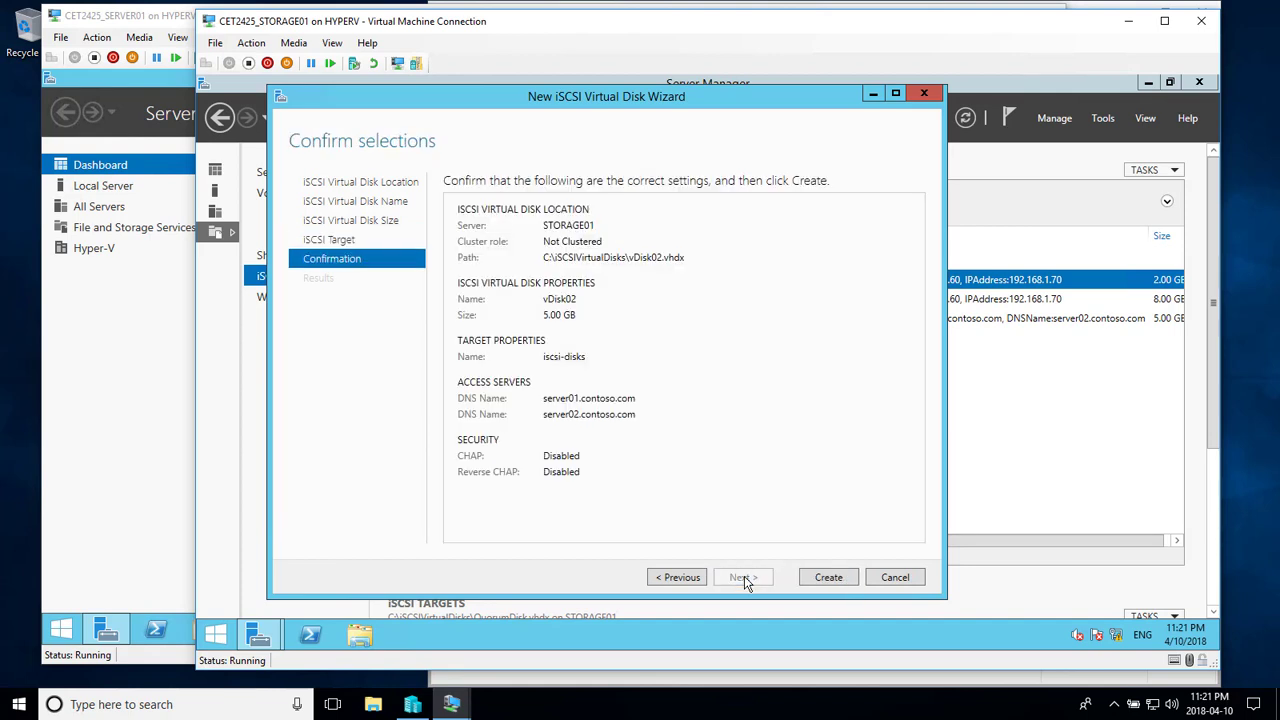
pyautogui.click(827, 578)
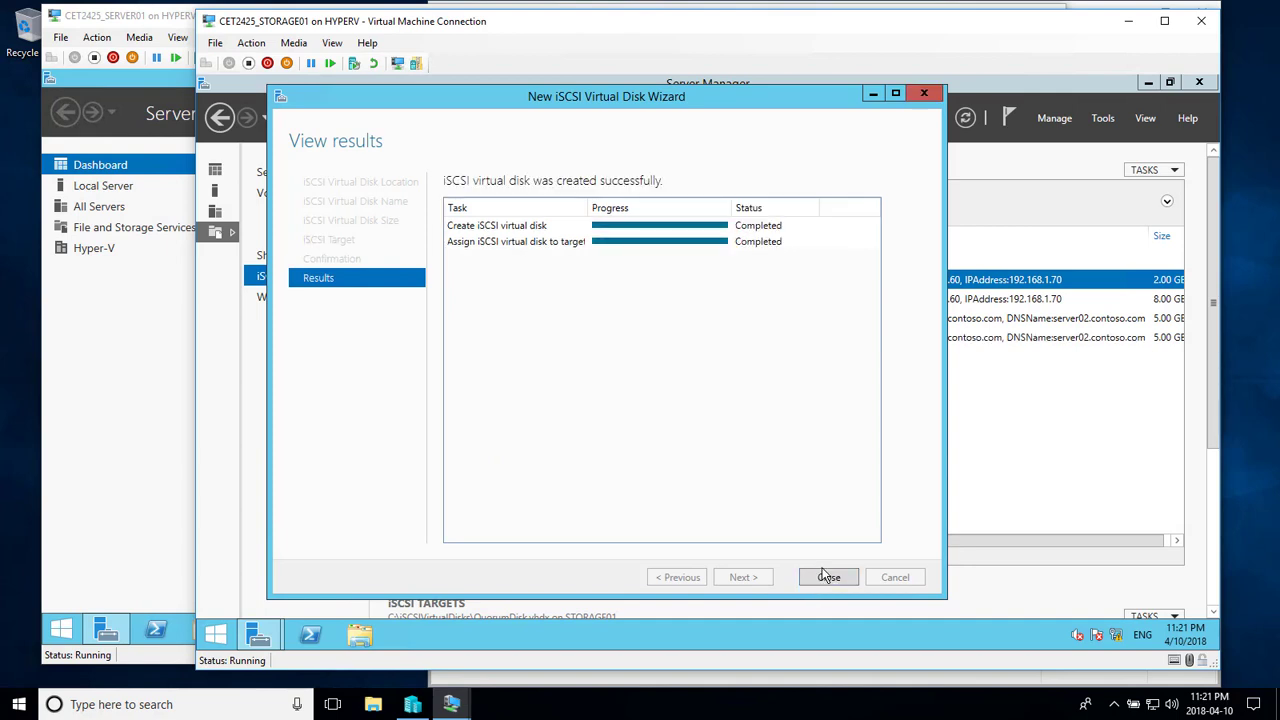
pyautogui.click(829, 578)
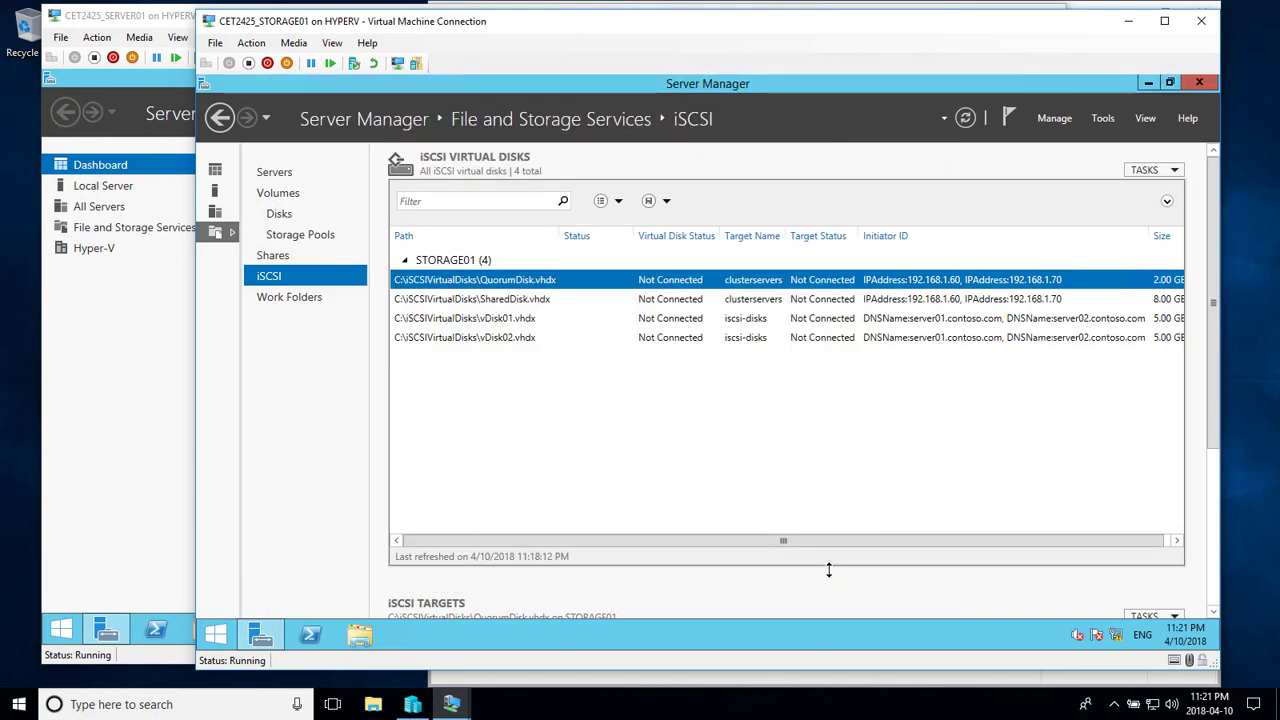
# - Start another iSCSI virtual disk on volume C: of STORAGE01 and name it vDisk03
pyautogui.click(1168, 176)
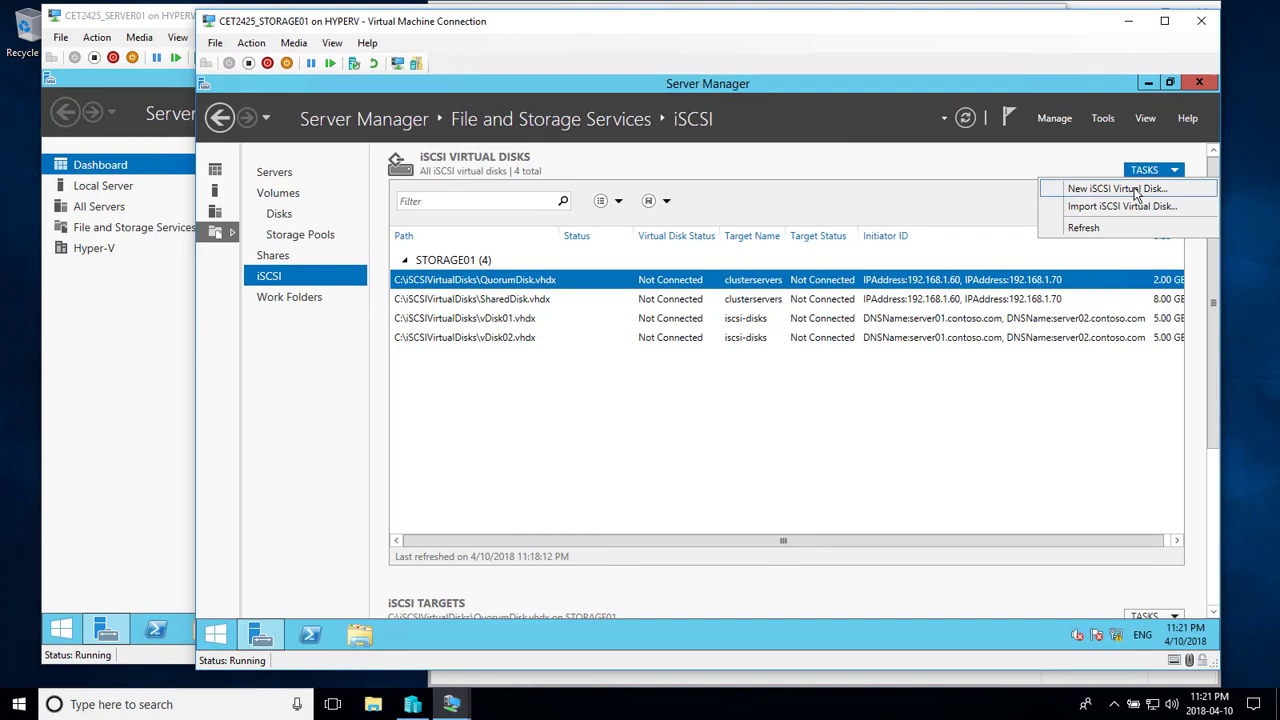
pyautogui.click(1090, 184)
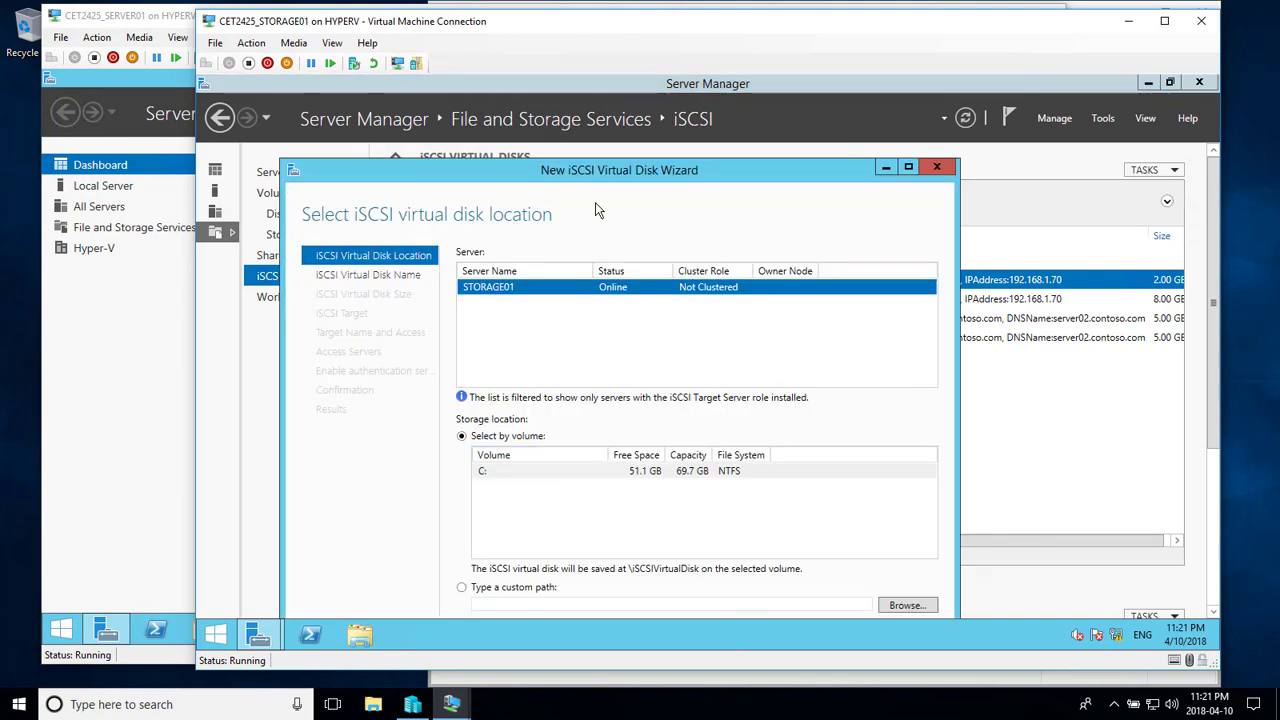
pyautogui.moveTo(621, 170); pyautogui.dragTo(641, 126)
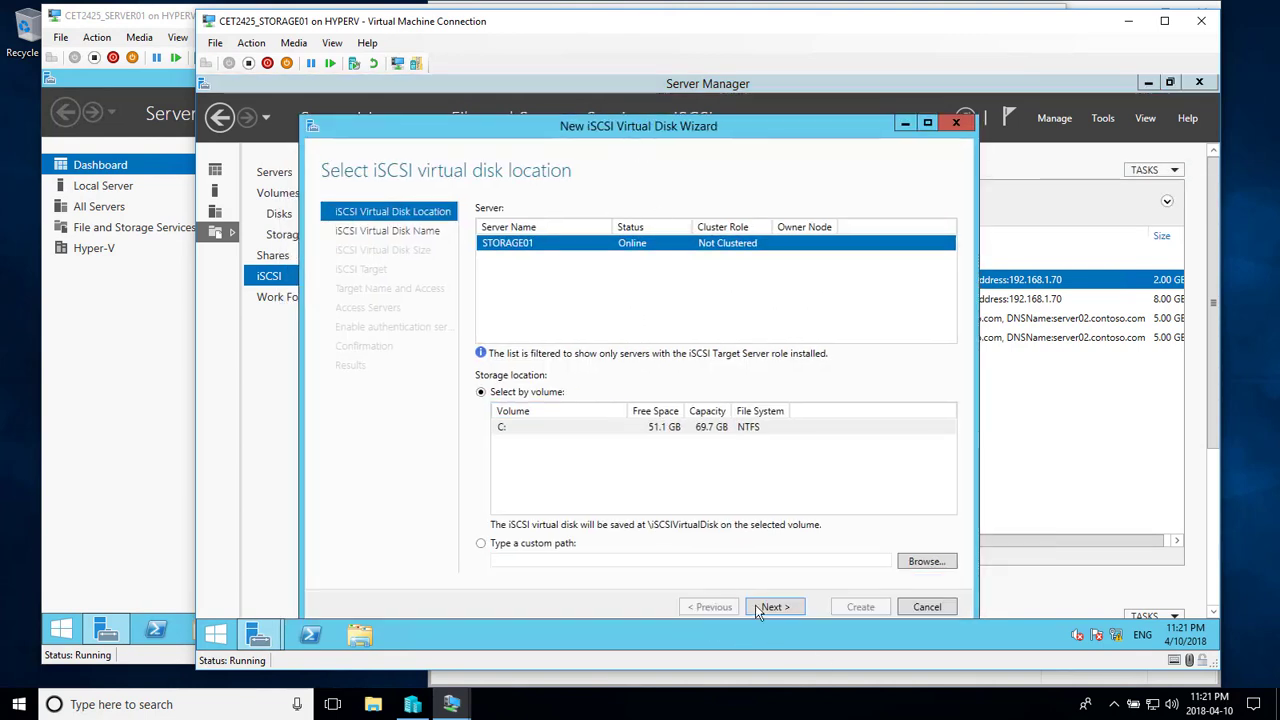
pyautogui.click(766, 607)
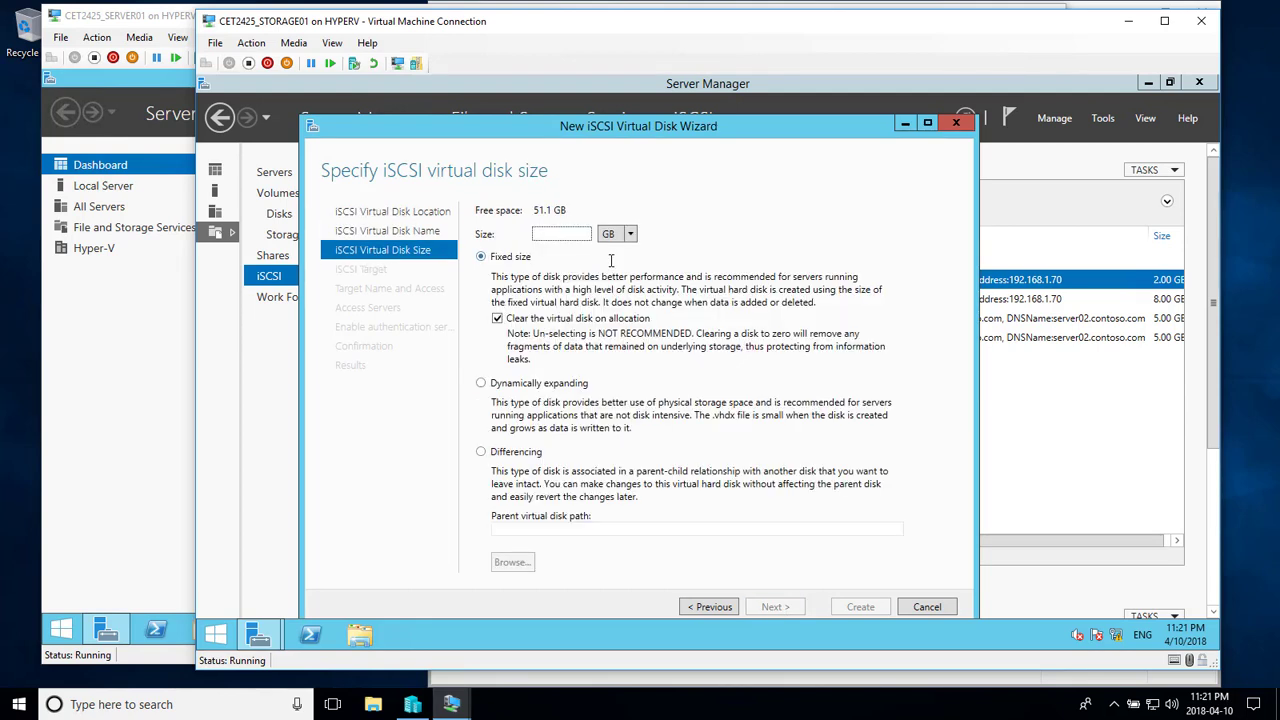
pyautogui.click(705, 607)
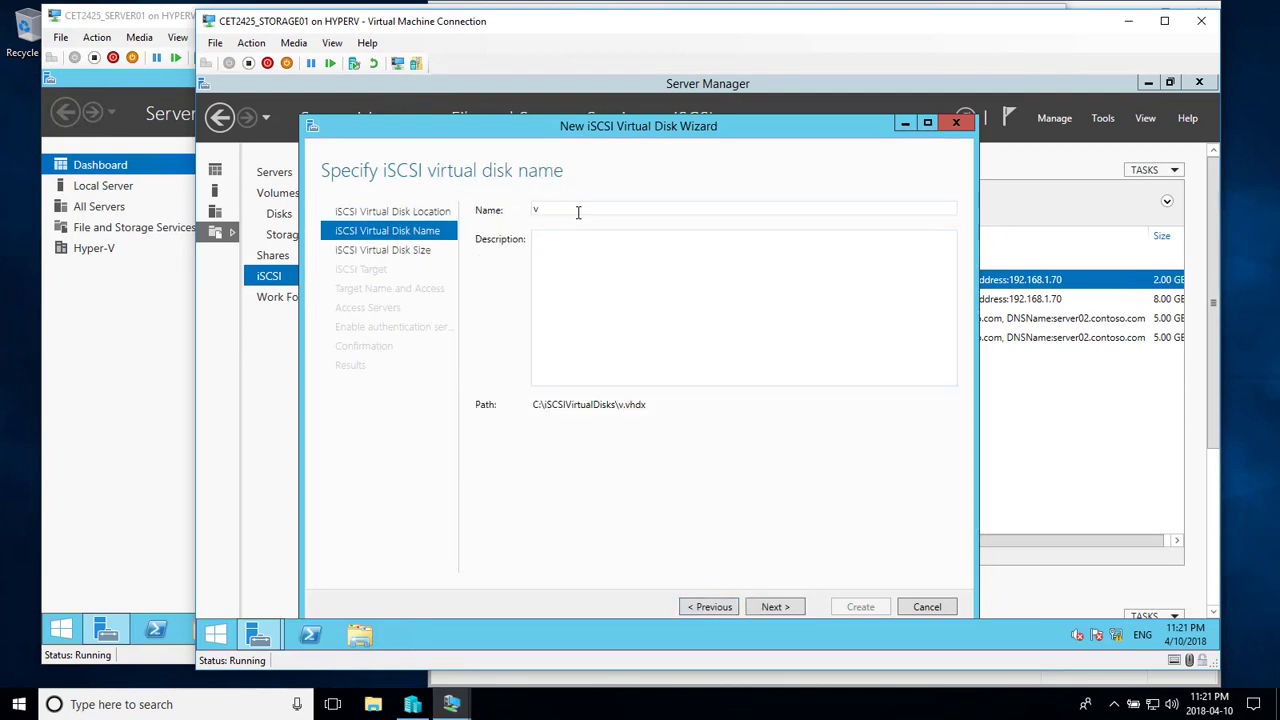
pyautogui.press('Tab')
pyautogui.hotkey('shift', 'Tab')
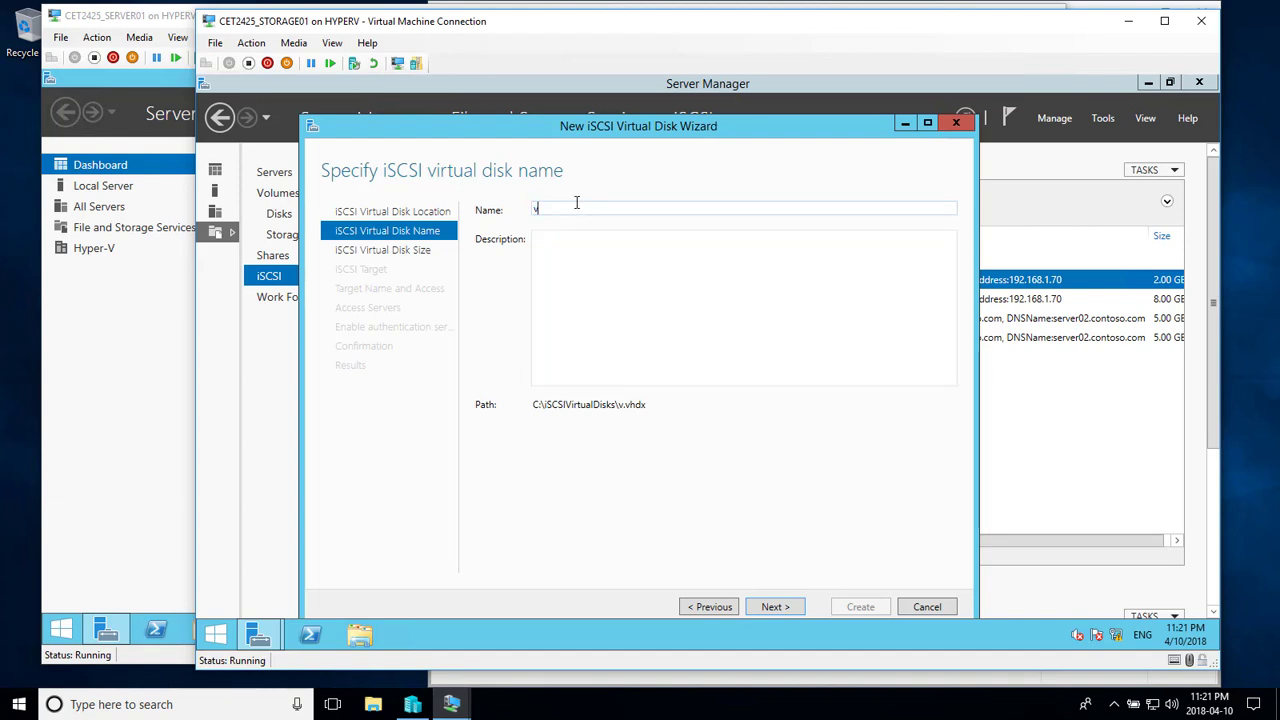
pyautogui.write('Disk03')
pyautogui.click(773, 607)
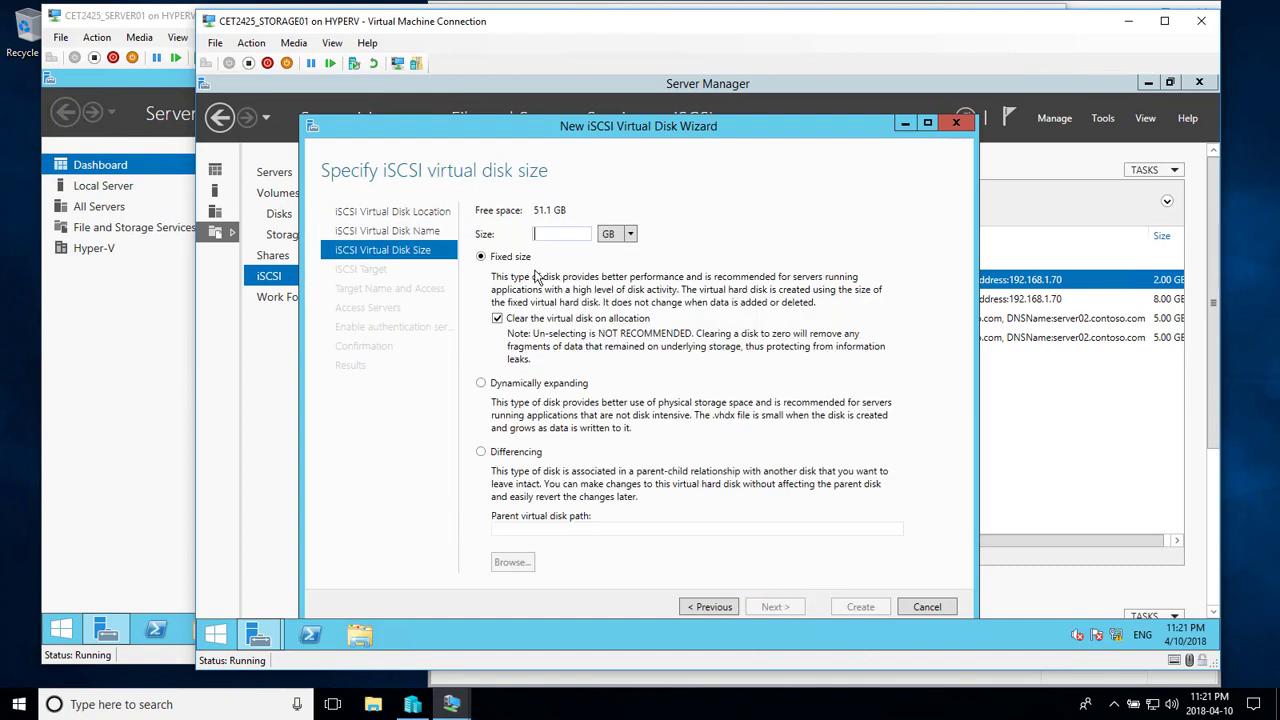
# - Give vDisk03 a fixed size of 5 GB and create it on the existing iscsi-disks target, then close the wizard
pyautogui.write('5')
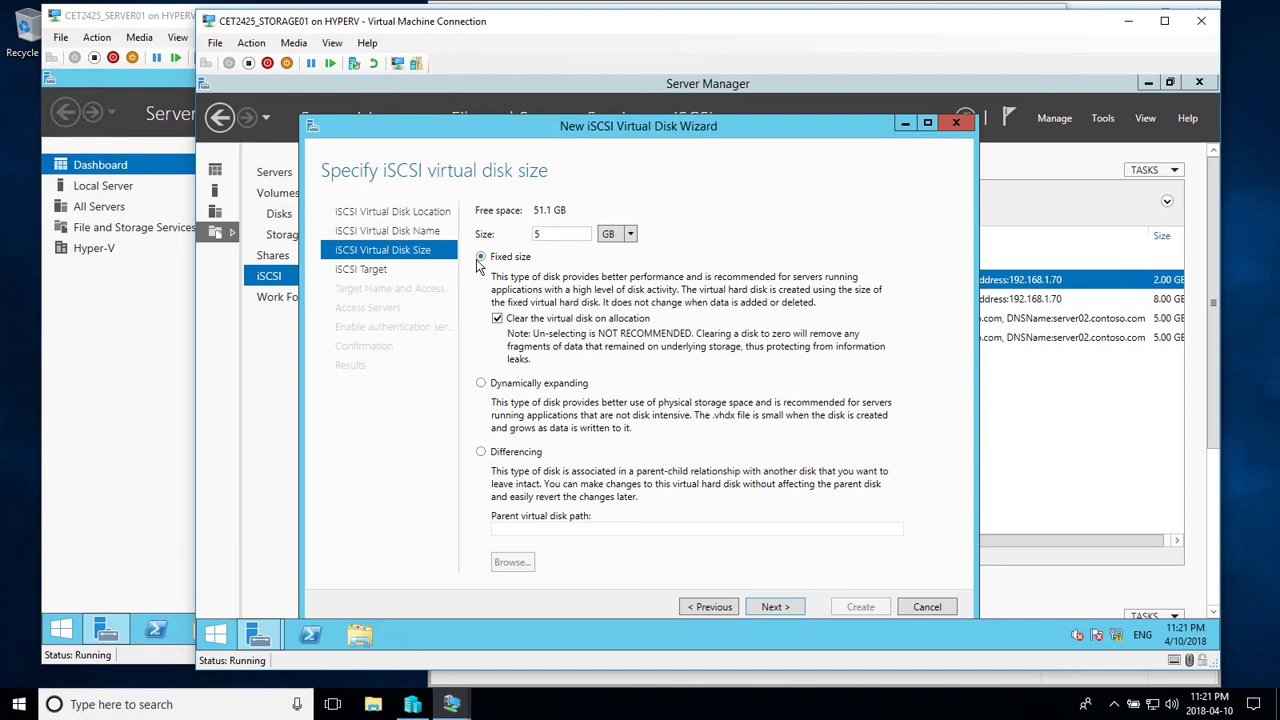
pyautogui.click(776, 607)
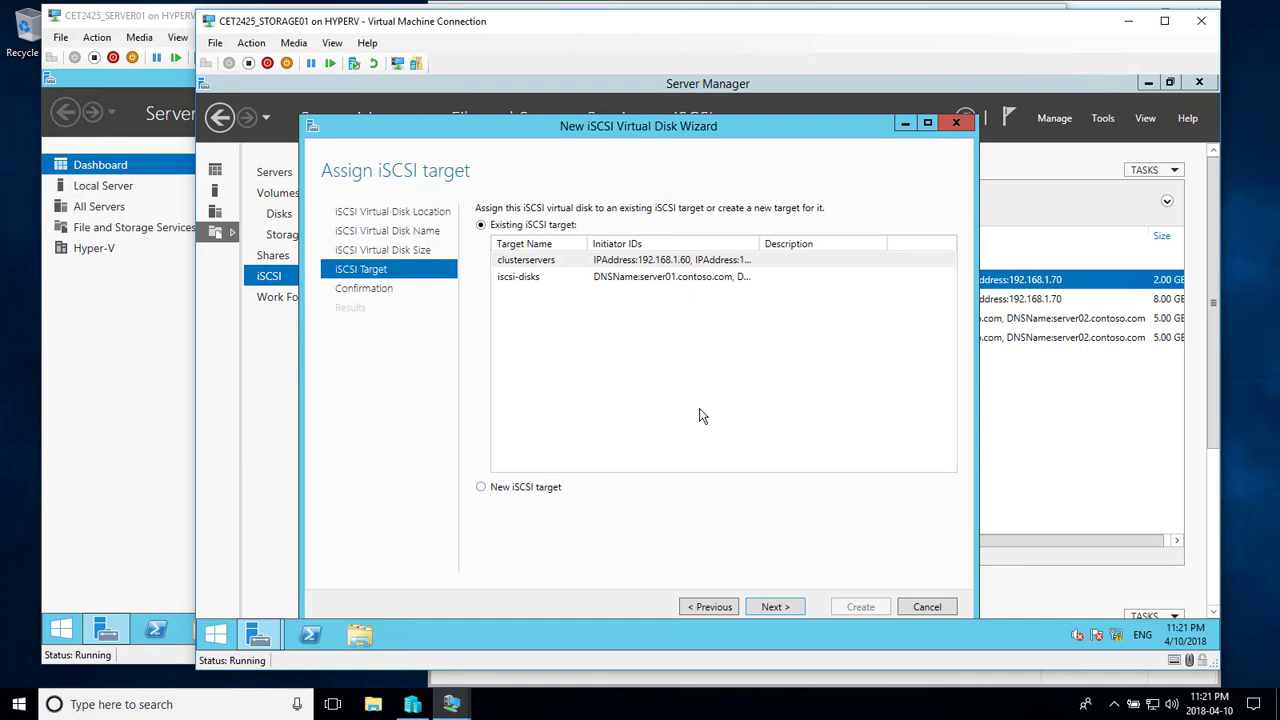
pyautogui.click(530, 277)
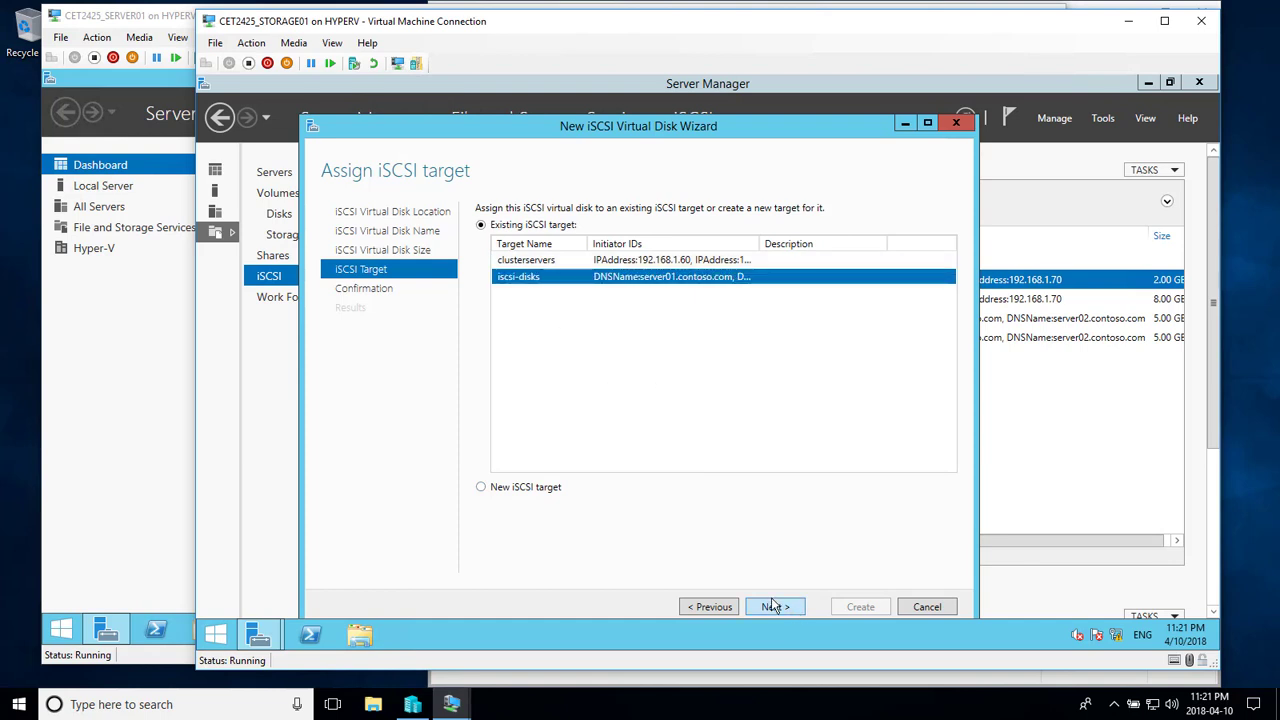
pyautogui.click(771, 606)
pyautogui.click(858, 608)
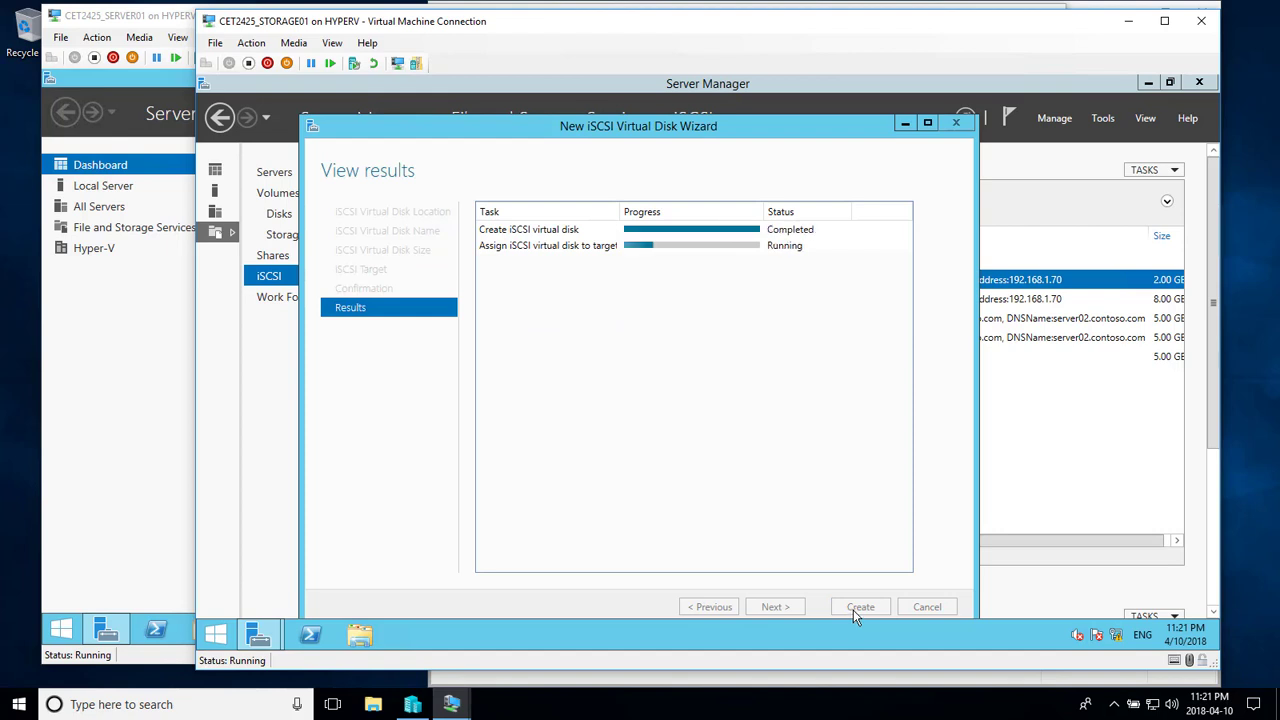
pyautogui.click(860, 607)
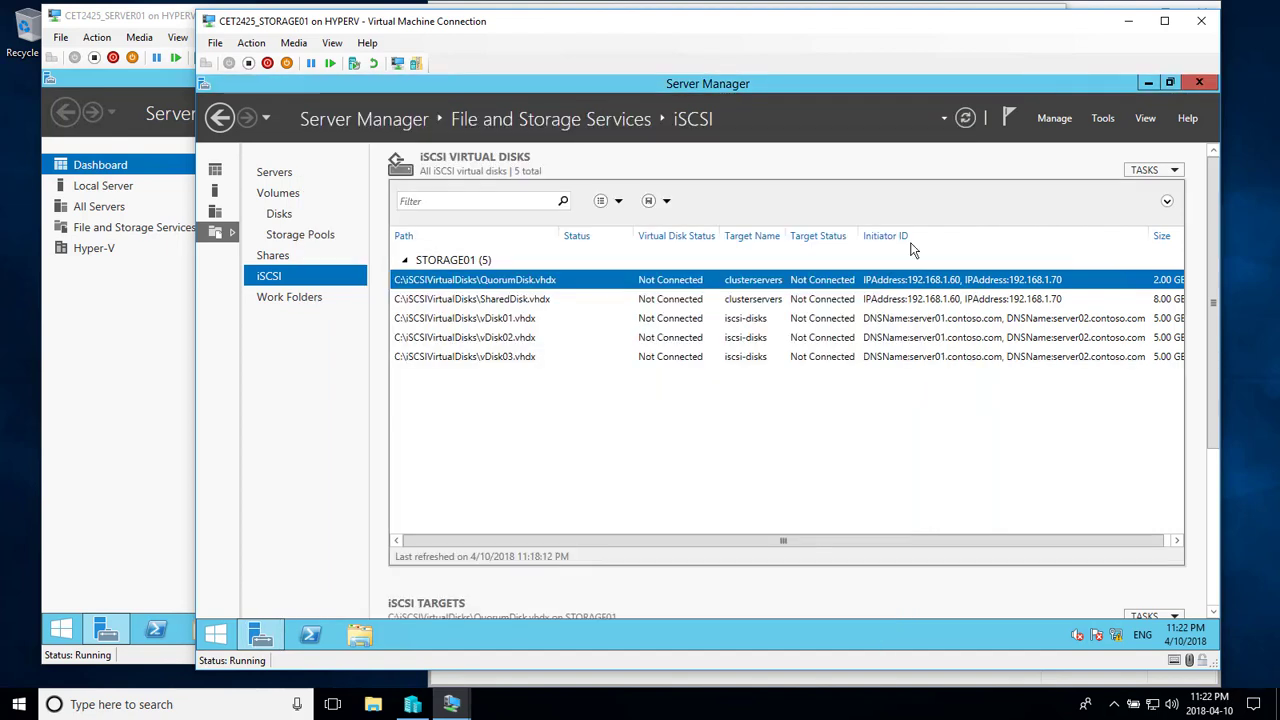
# - Start another iSCSI virtual disk on volume C: of STORAGE01 and name it vDisk04
pyautogui.click(1148, 170)
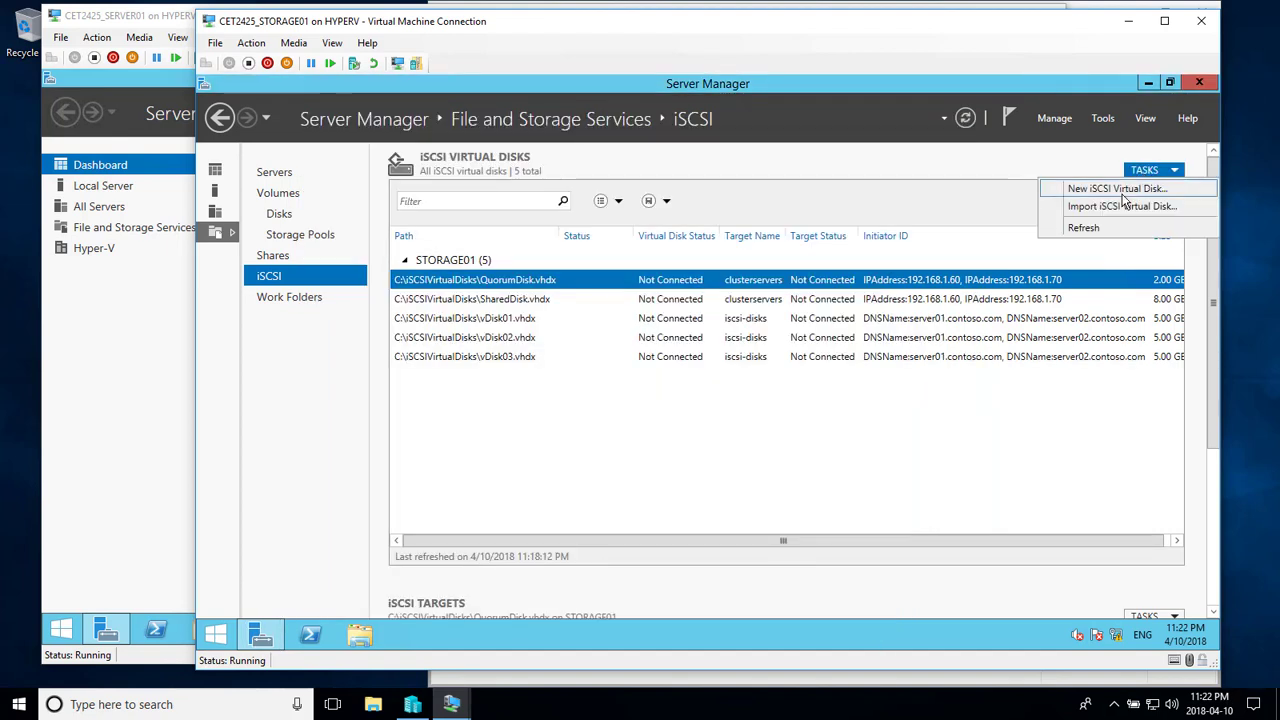
pyautogui.click(1118, 189)
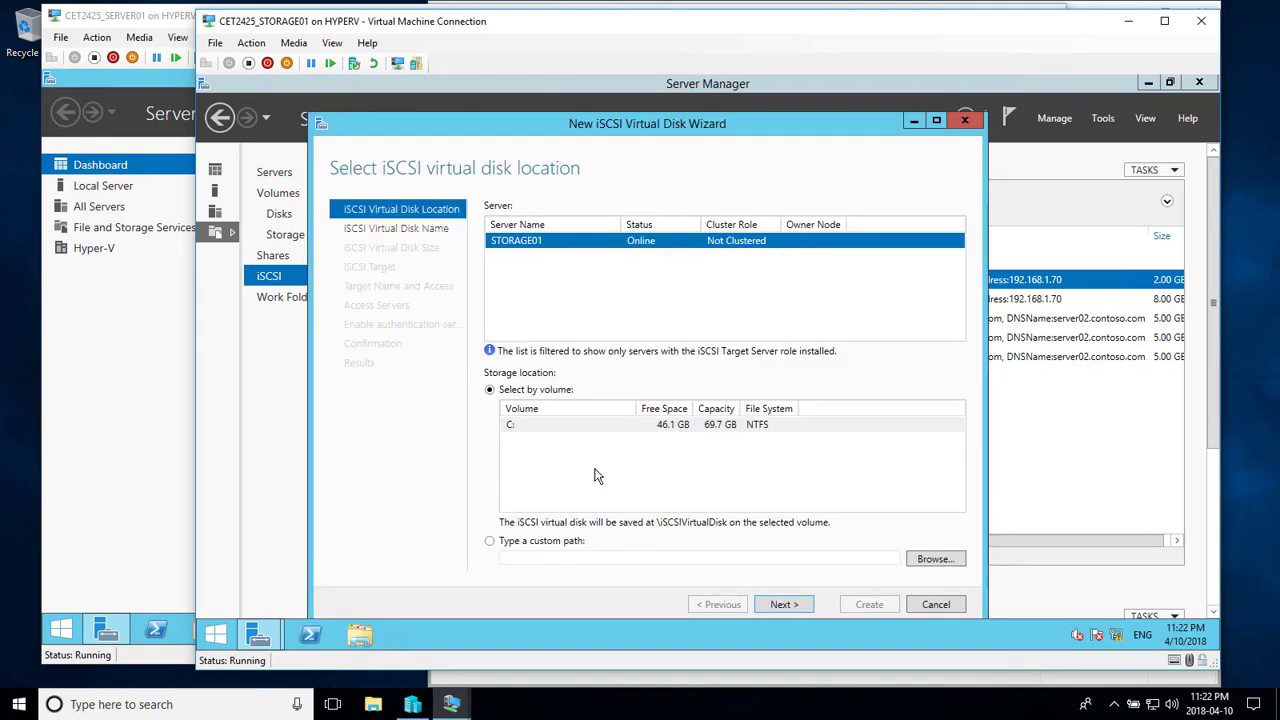
pyautogui.click(784, 605)
pyautogui.write('v')
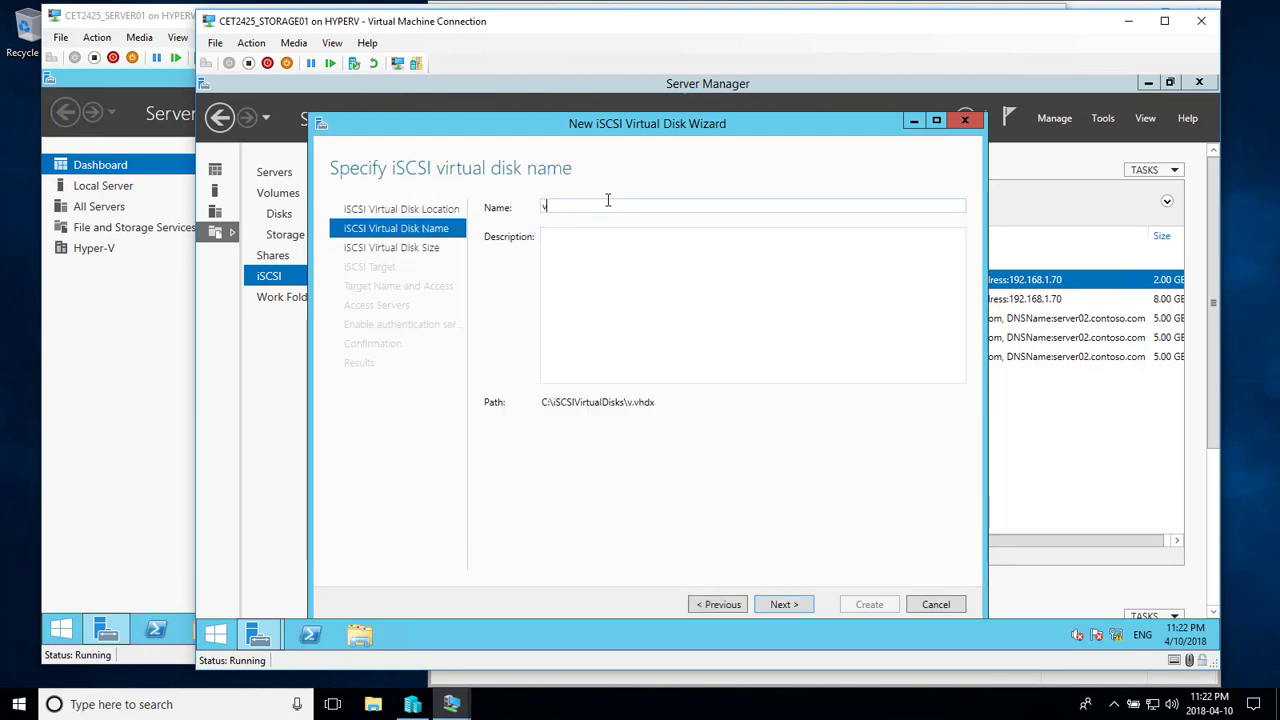
pyautogui.write('Disk04')
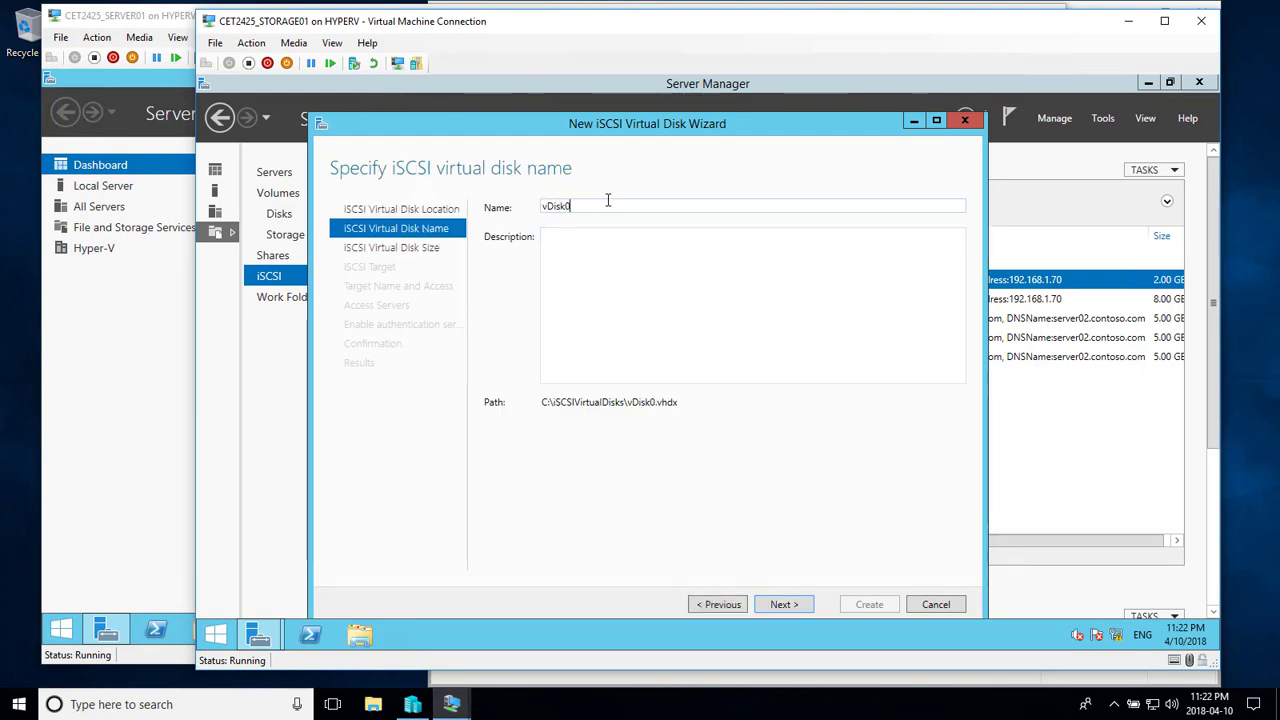
pyautogui.click(789, 610)
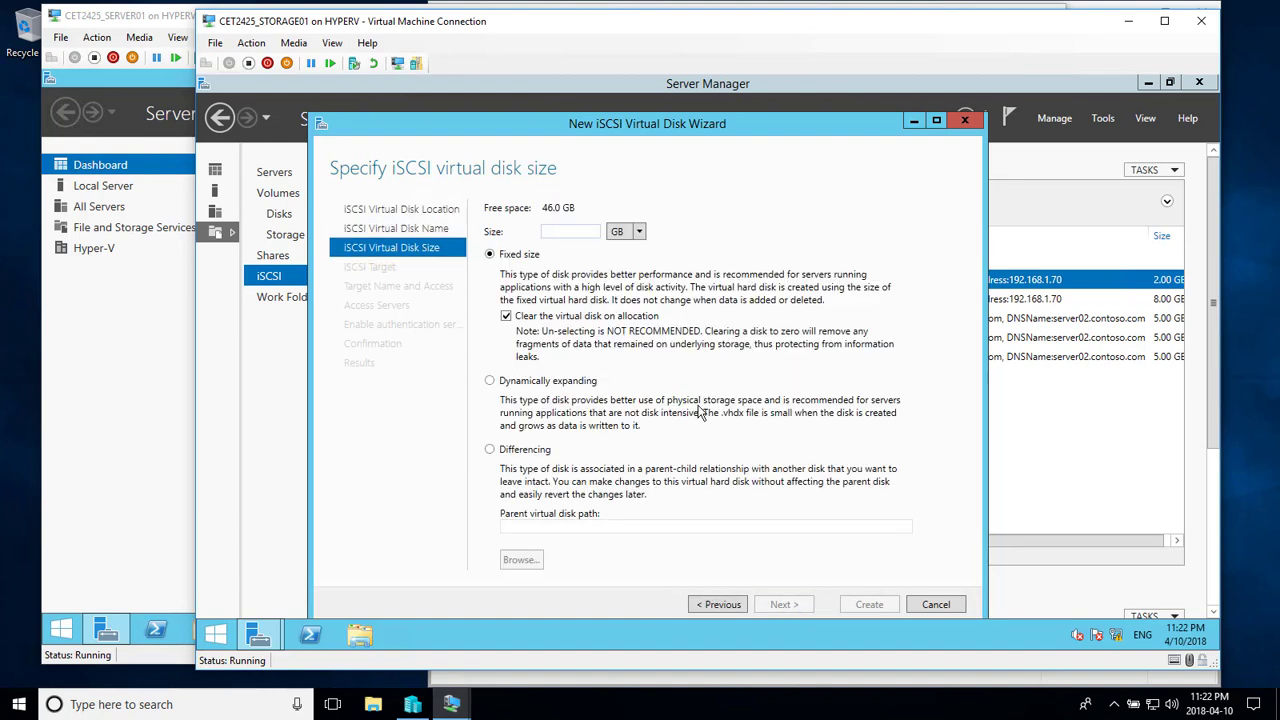
# - Give vDisk04 a fixed size of 5 GB and create it on the existing iscsi-disks target, closing the wizard
pyautogui.write('5')
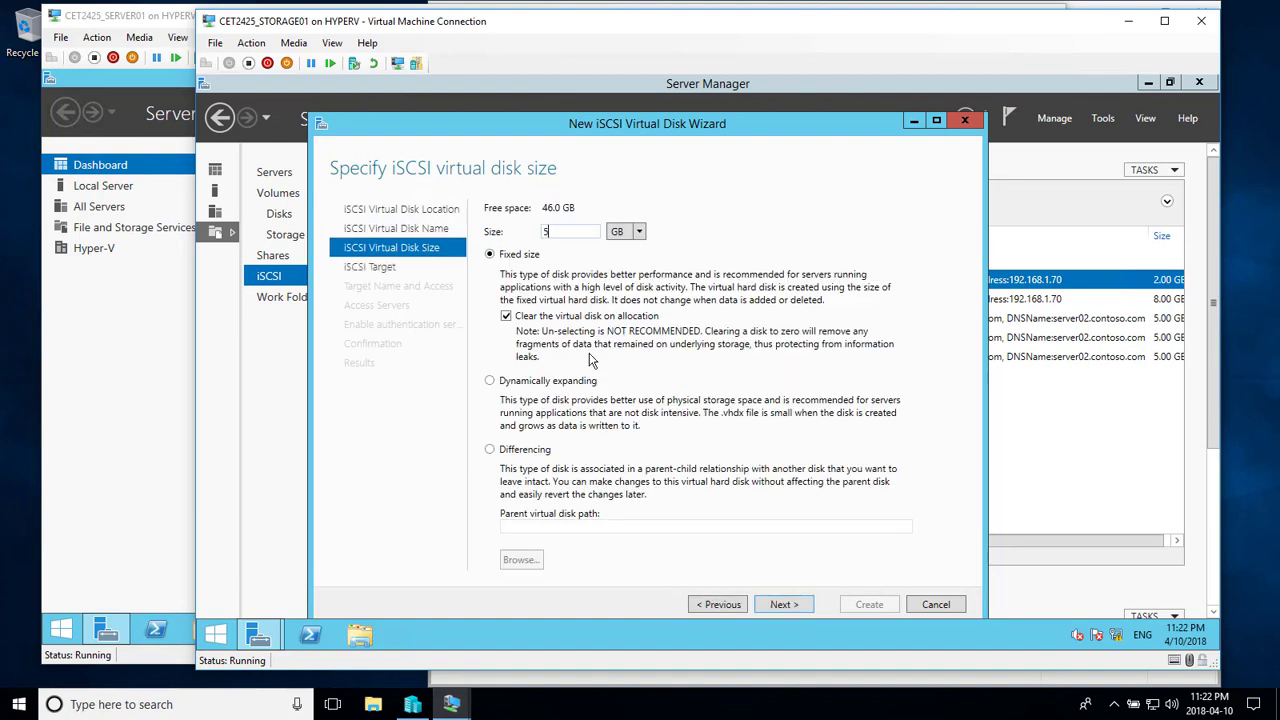
pyautogui.click(775, 606)
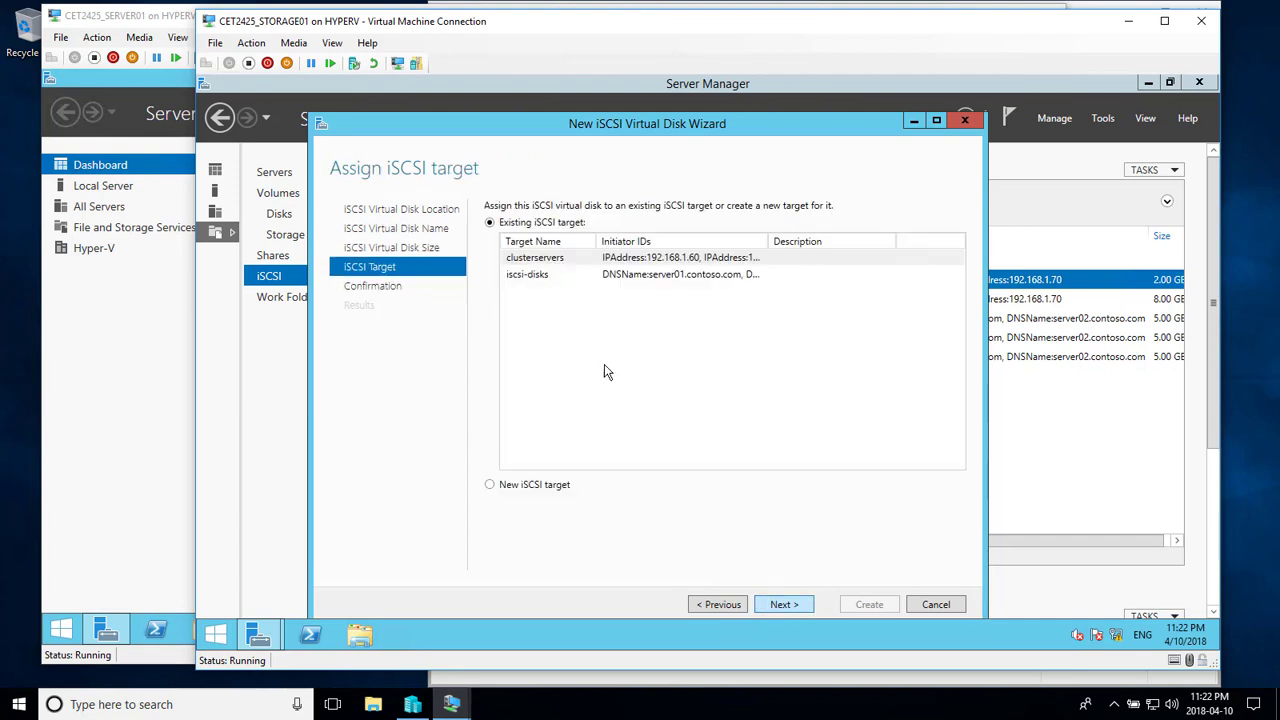
pyautogui.click(545, 280)
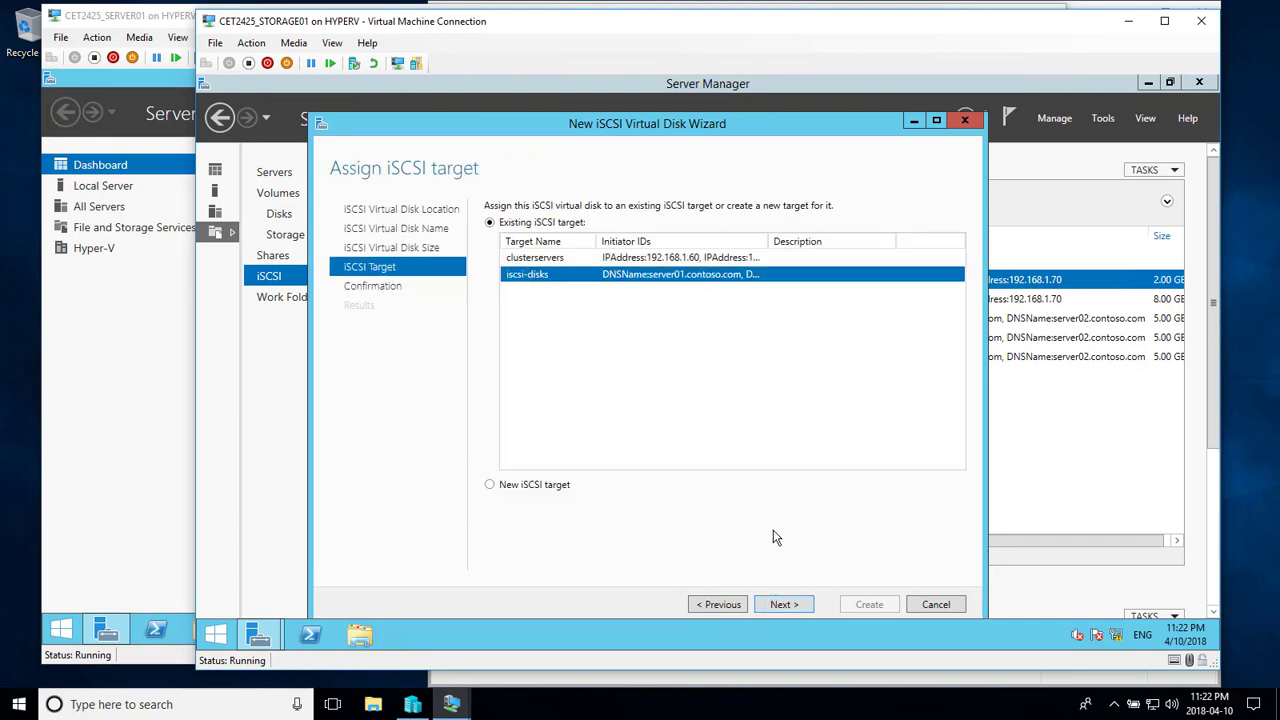
pyautogui.click(784, 605)
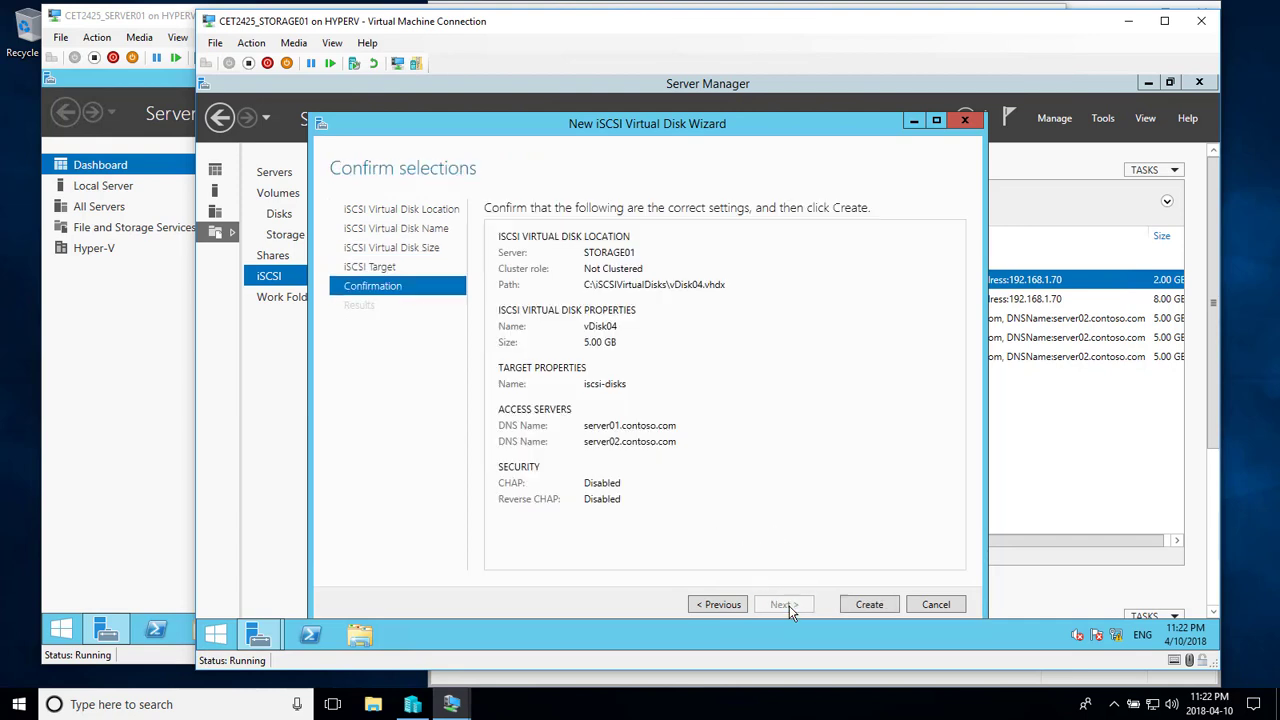
pyautogui.click(859, 606)
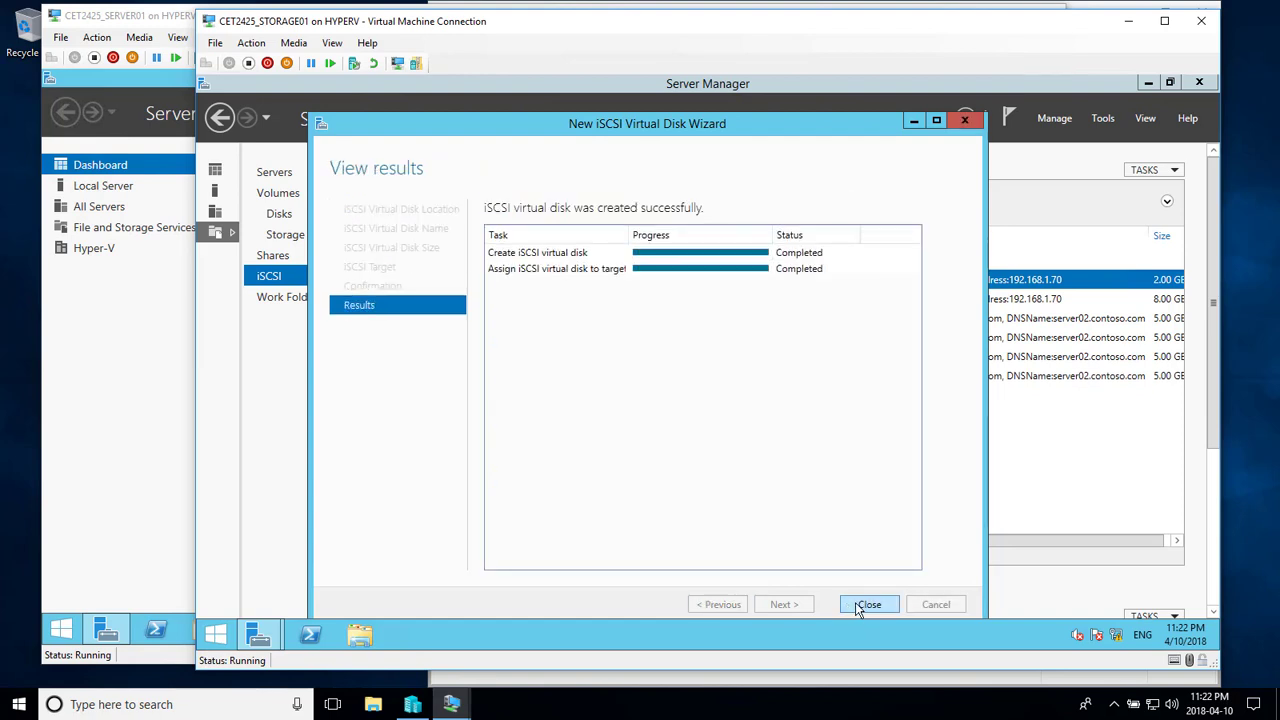
pyautogui.click(862, 605)
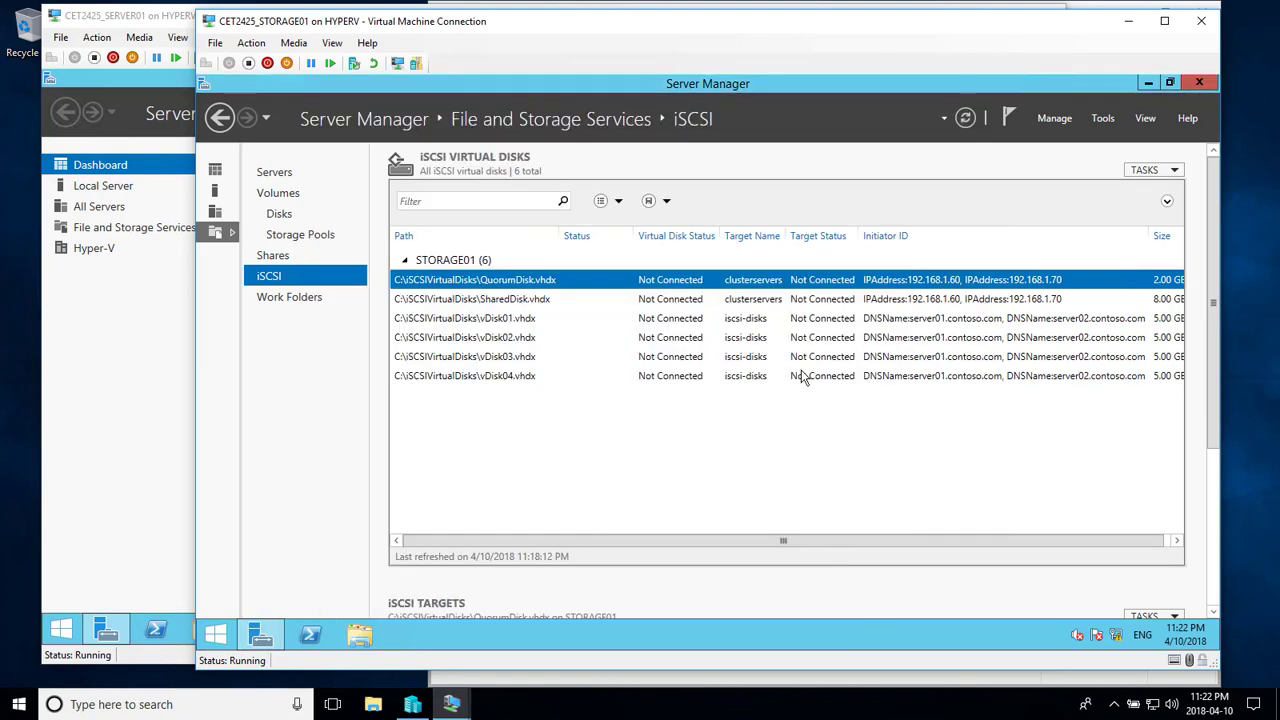
# - Start a fifth iSCSI virtual disk on volume C: of STORAGE01 and name it vDisk05
pyautogui.click(1177, 172)
pyautogui.click(1139, 192)
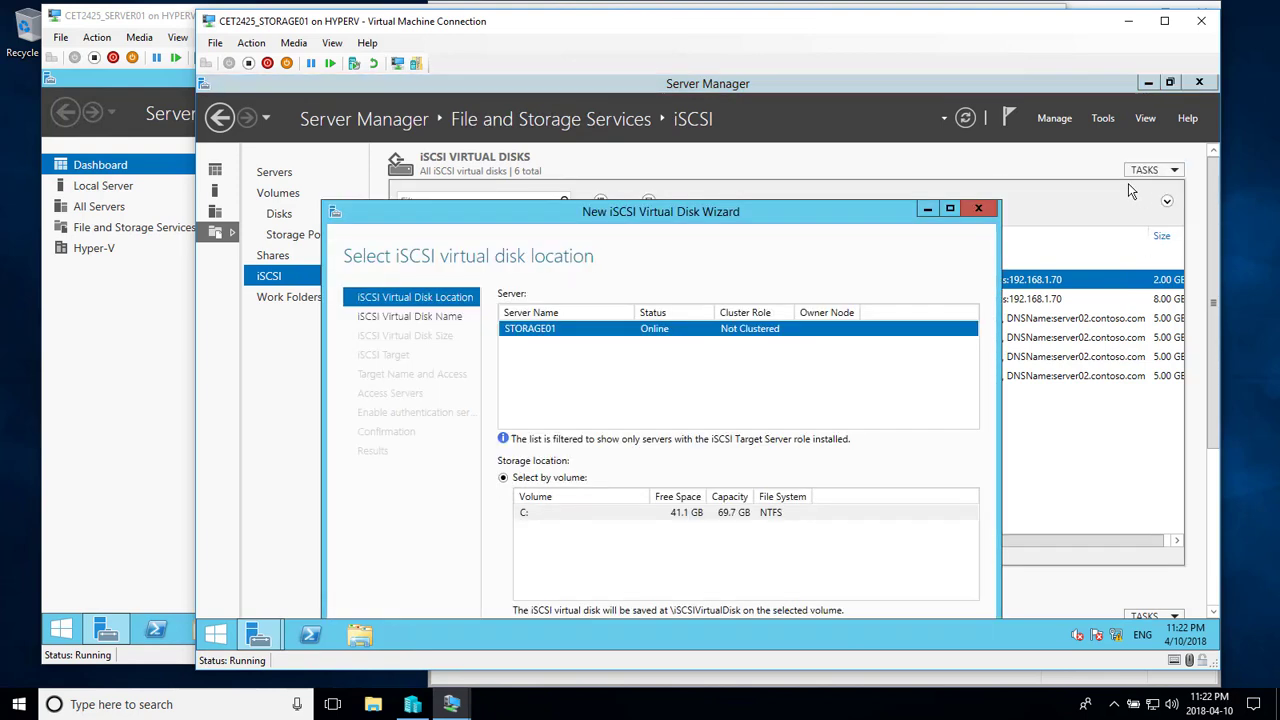
pyautogui.moveTo(580, 212); pyautogui.dragTo(646, 116)
pyautogui.click(848, 597)
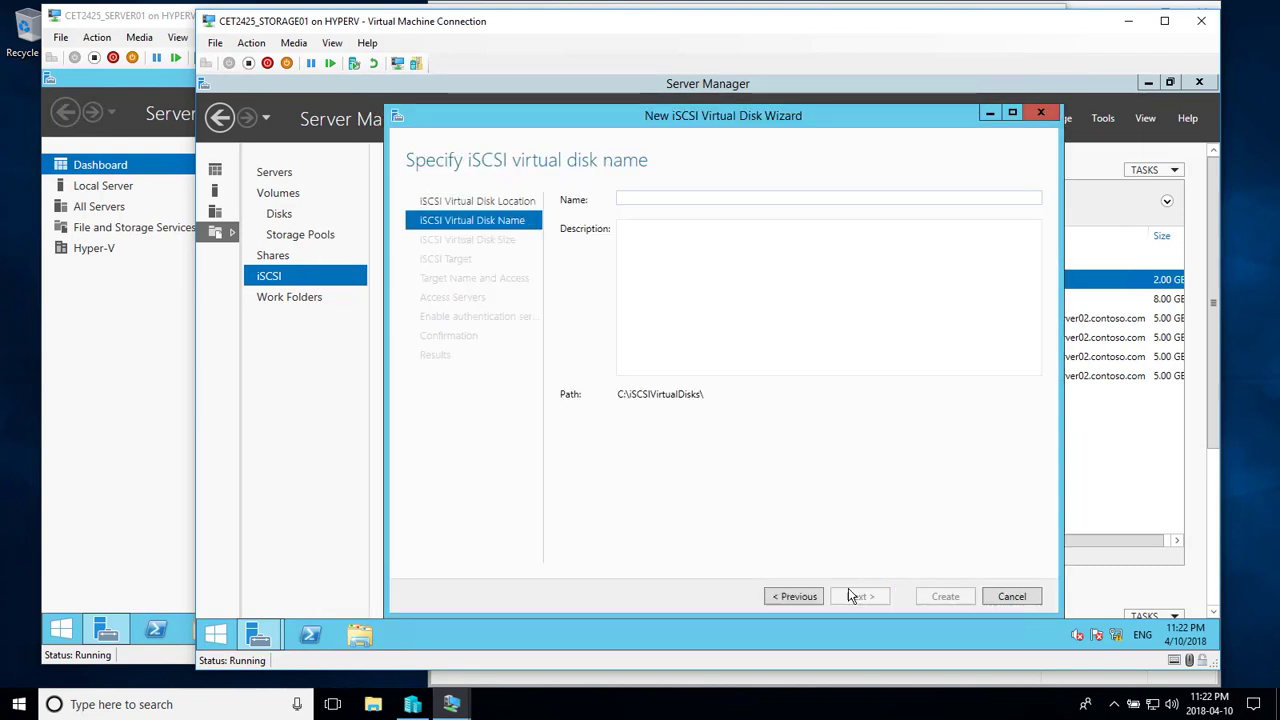
pyautogui.write('v')
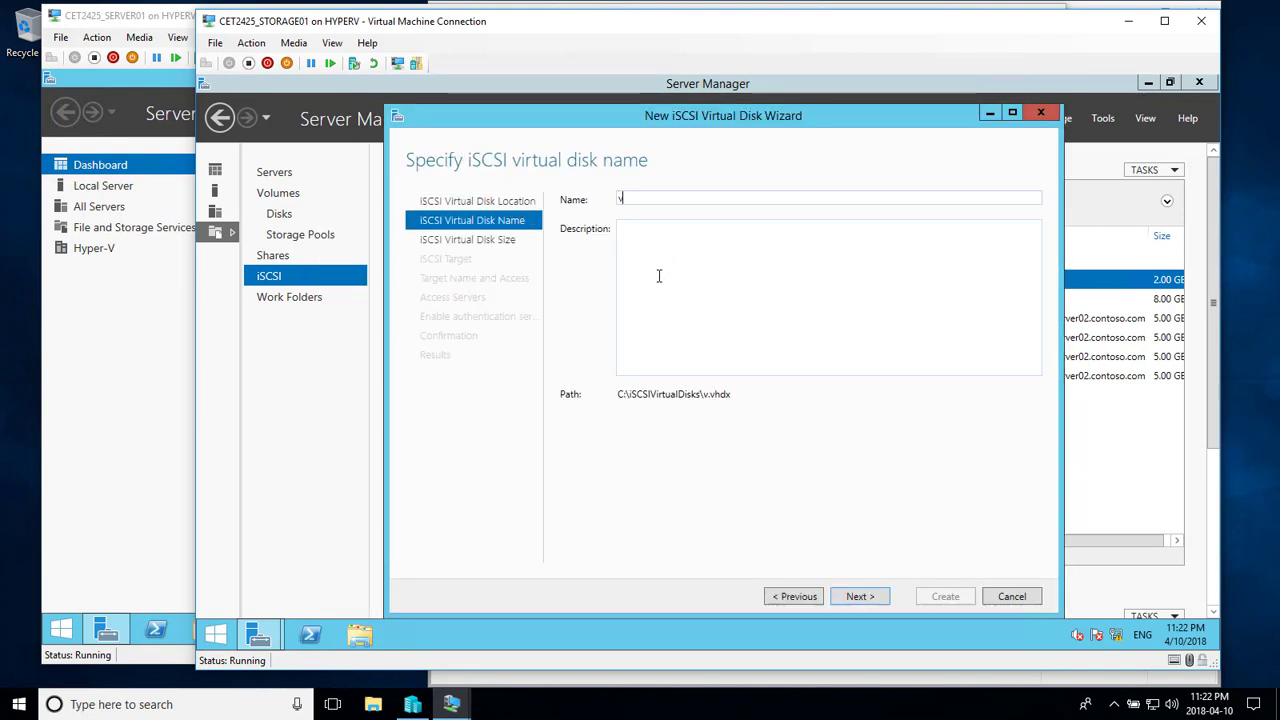
pyautogui.write('Disk05')
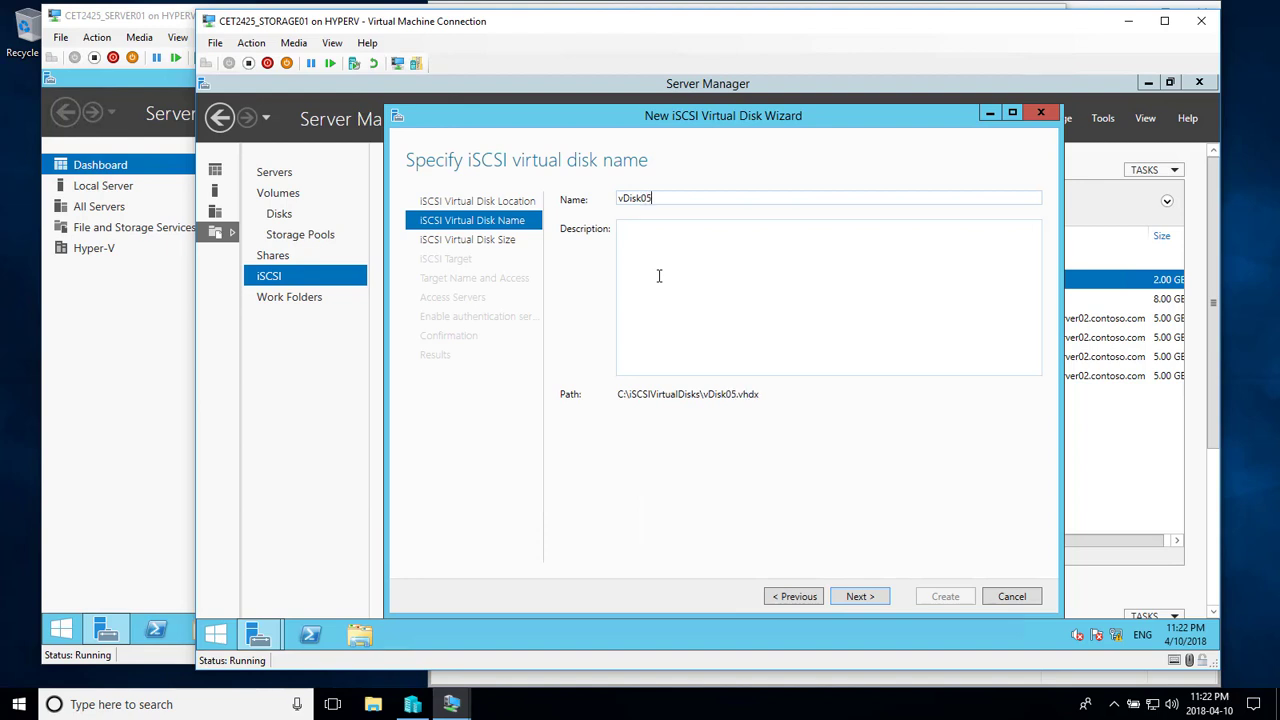
pyautogui.click(855, 597)
# - Give vDisk05 a fixed size of 5 GB and create it on the existing iscsi-disks target, closing the wizard
pyautogui.write('5')
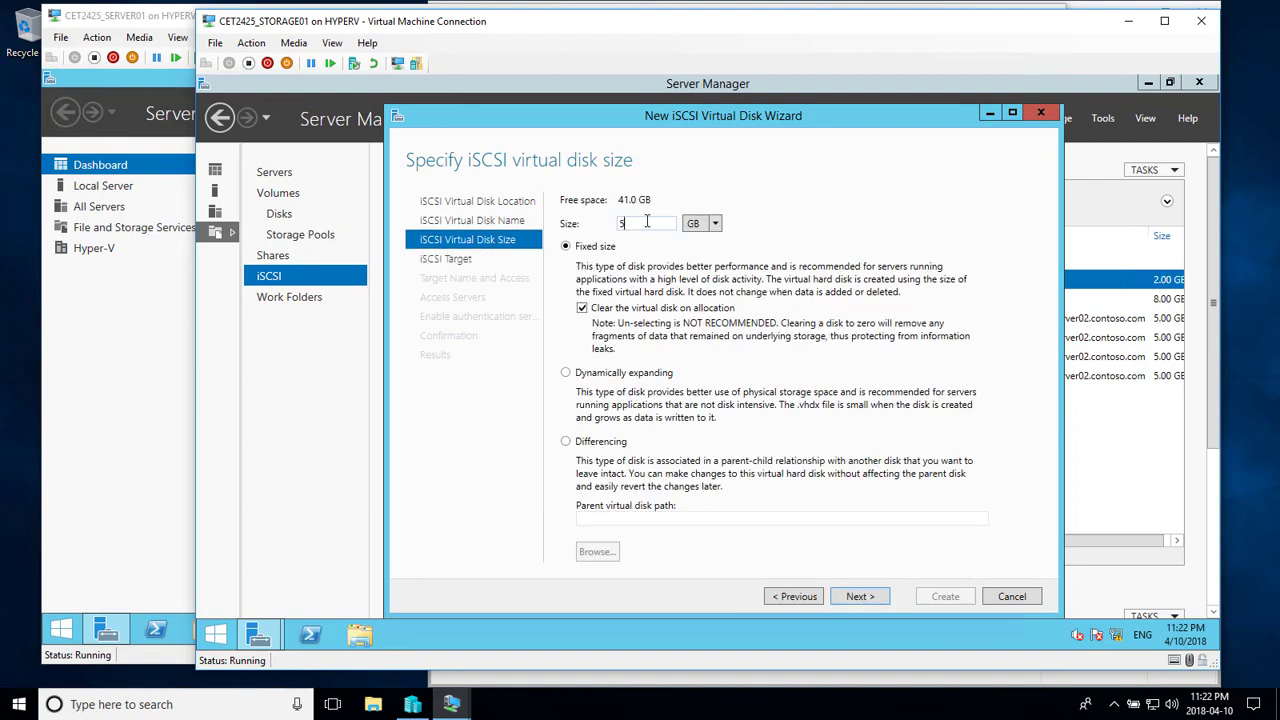
pyautogui.click(860, 596)
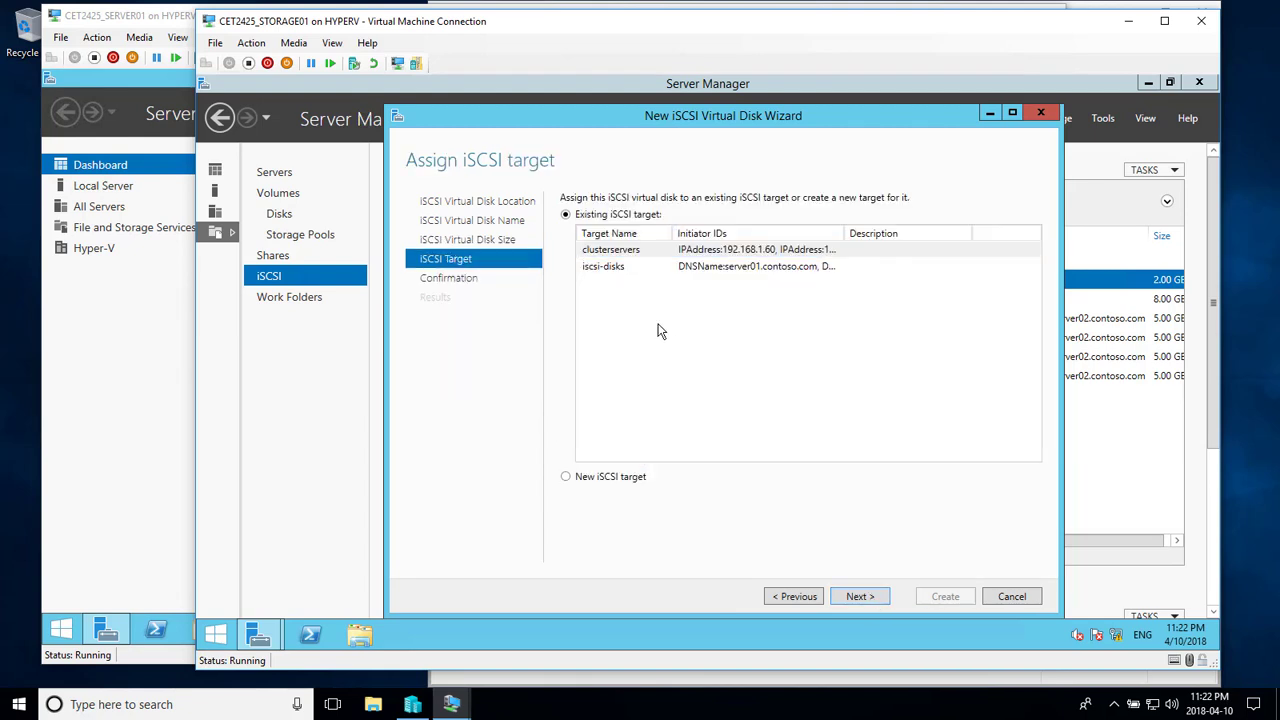
pyautogui.click(688, 268)
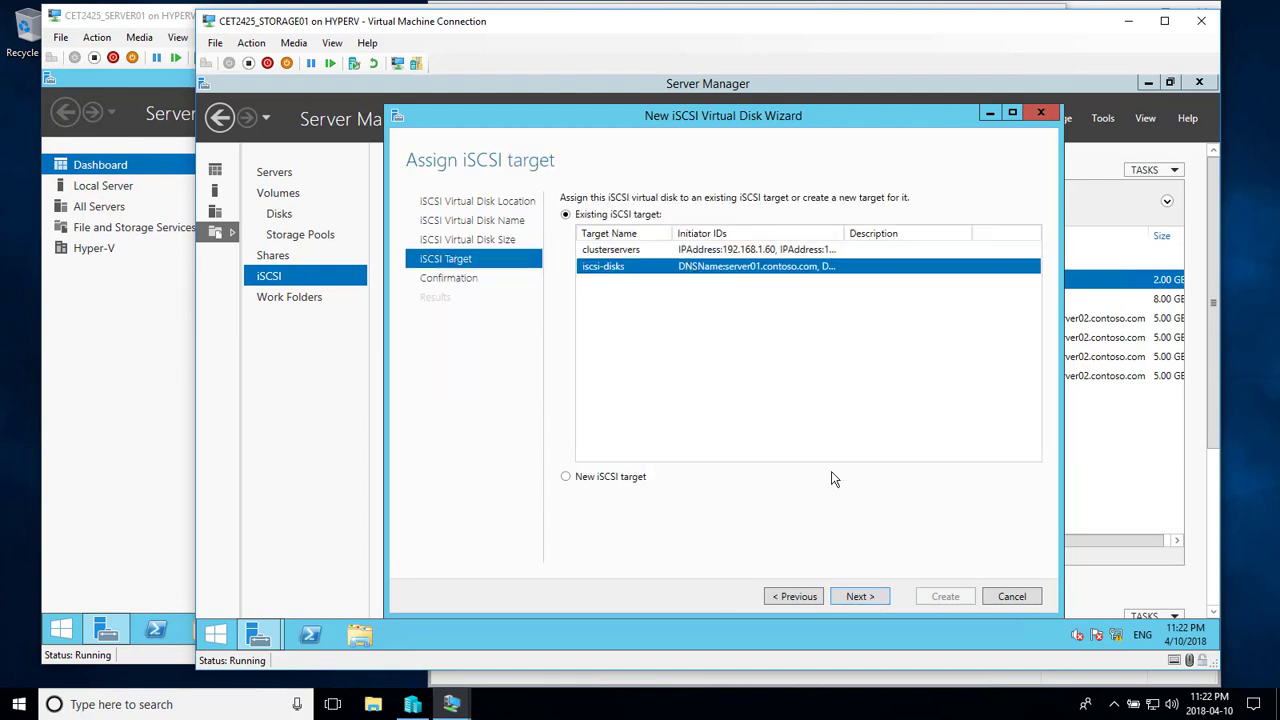
pyautogui.click(872, 594)
pyautogui.click(939, 596)
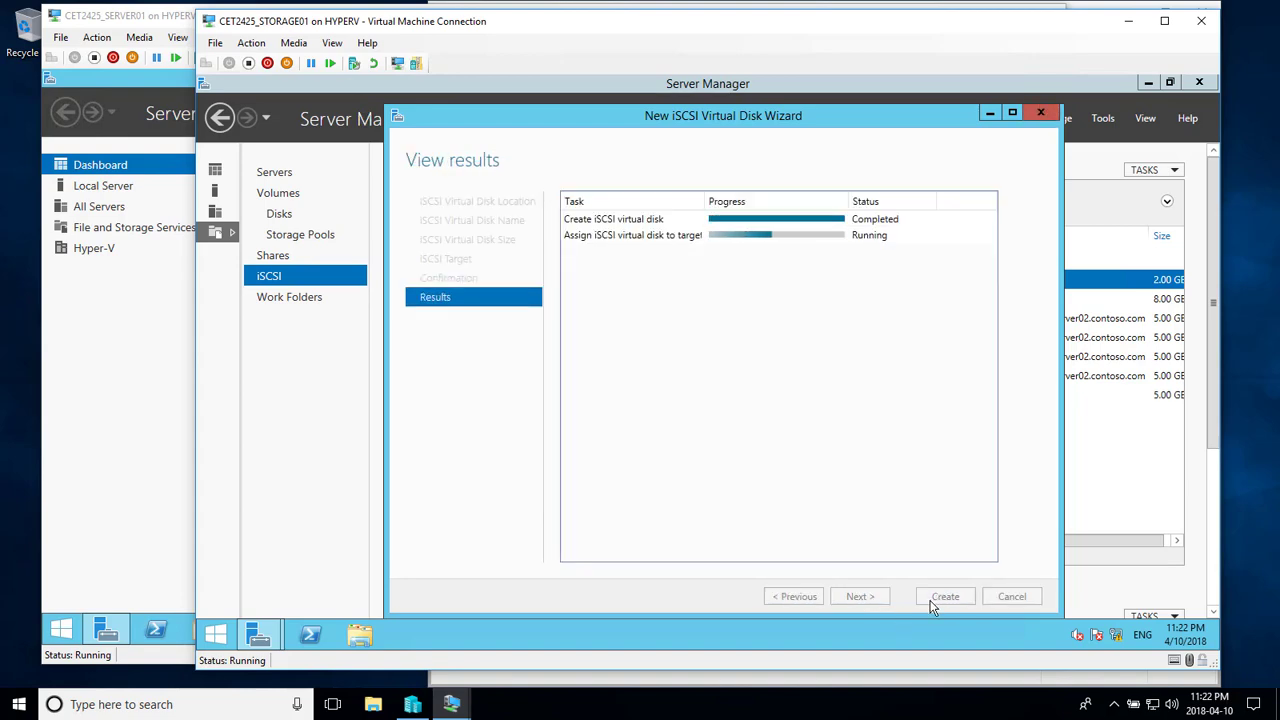
pyautogui.click(944, 597)
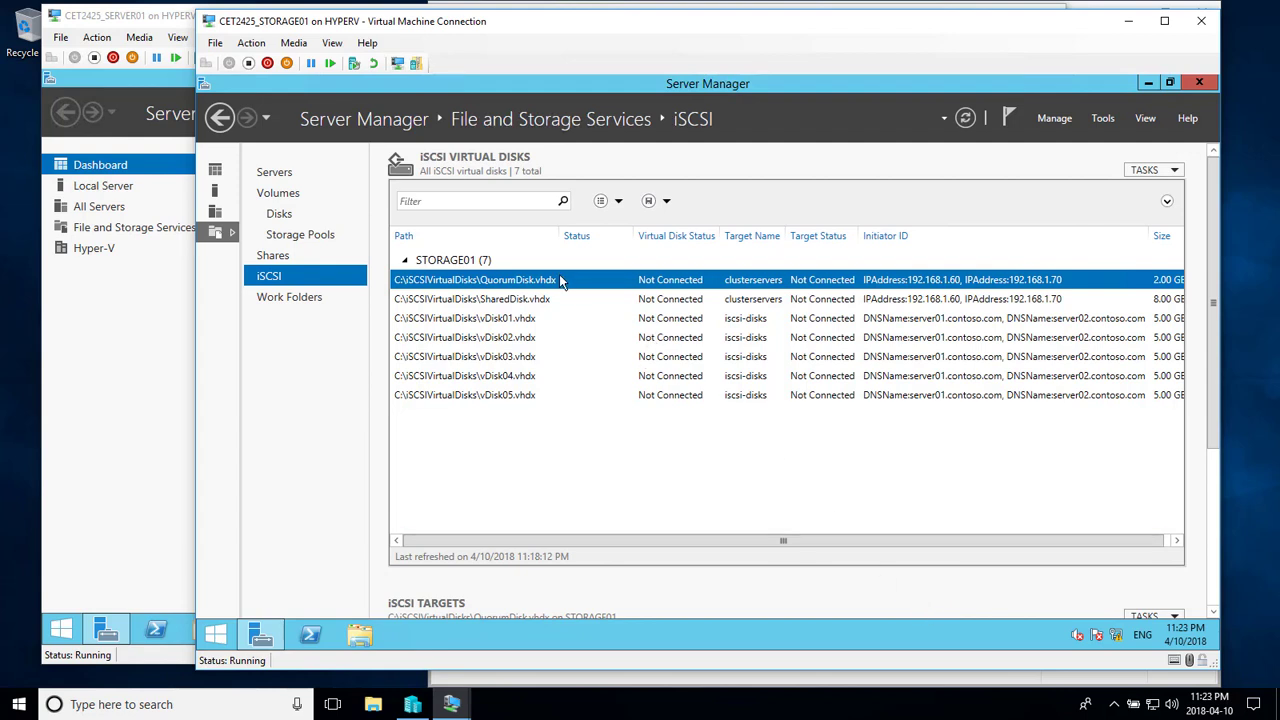
# - Switch to the SERVER01 virtual machine and open the iSCSI Initiator, starting the Microsoft iSCSI service
pyautogui.click(118, 22)
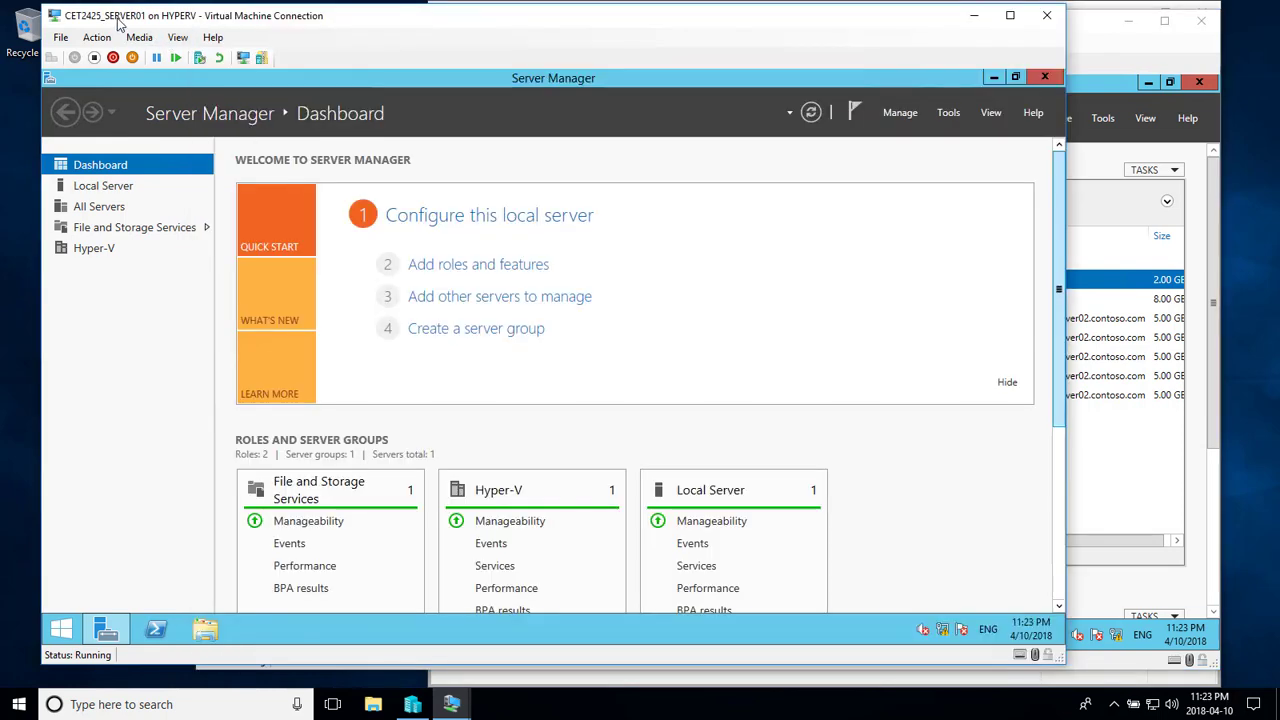
pyautogui.click(948, 114)
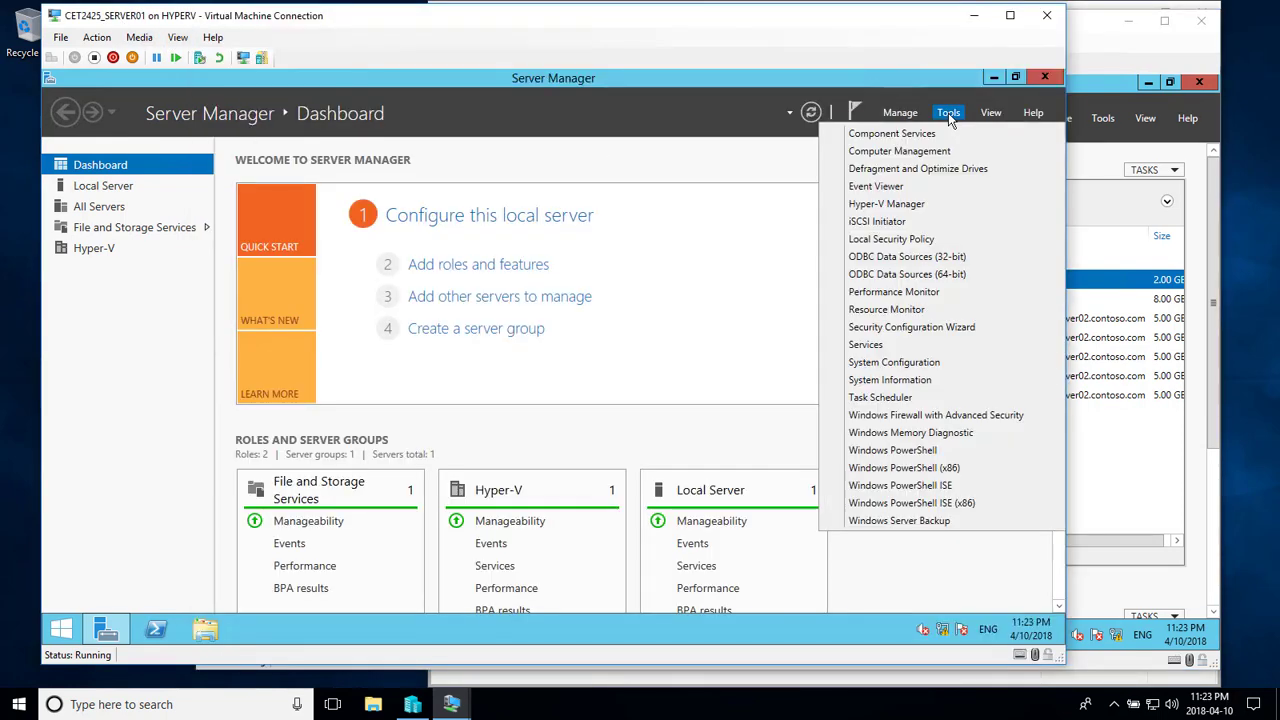
pyautogui.click(876, 222)
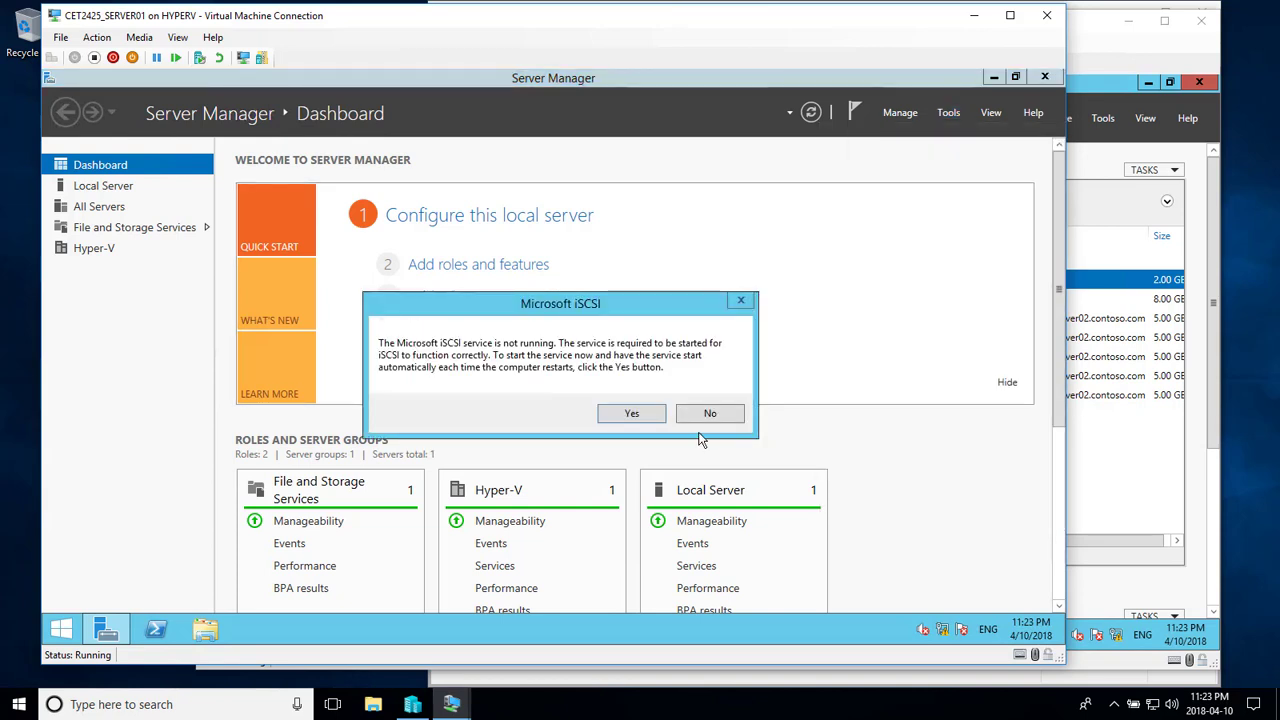
pyautogui.click(631, 413)
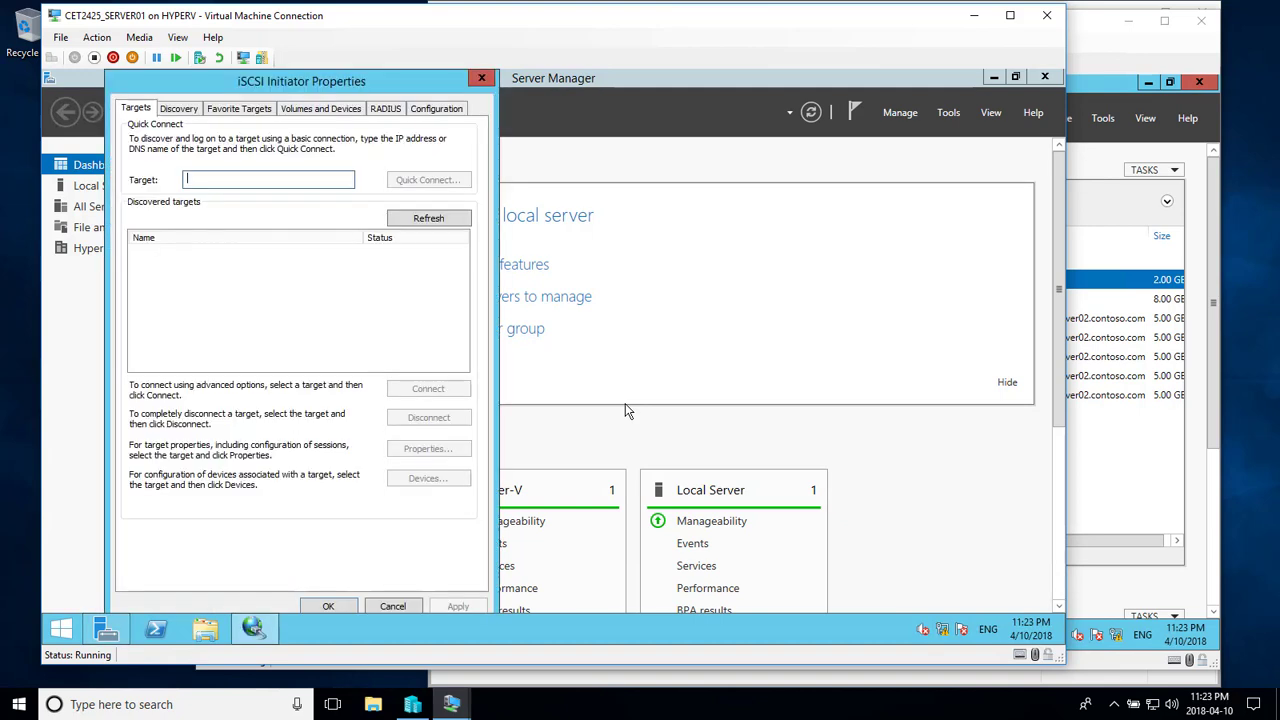
# - Begin discovering a target portal and accept its advanced settings with the Default local adapter and Default initiator IP
pyautogui.click(178, 110)
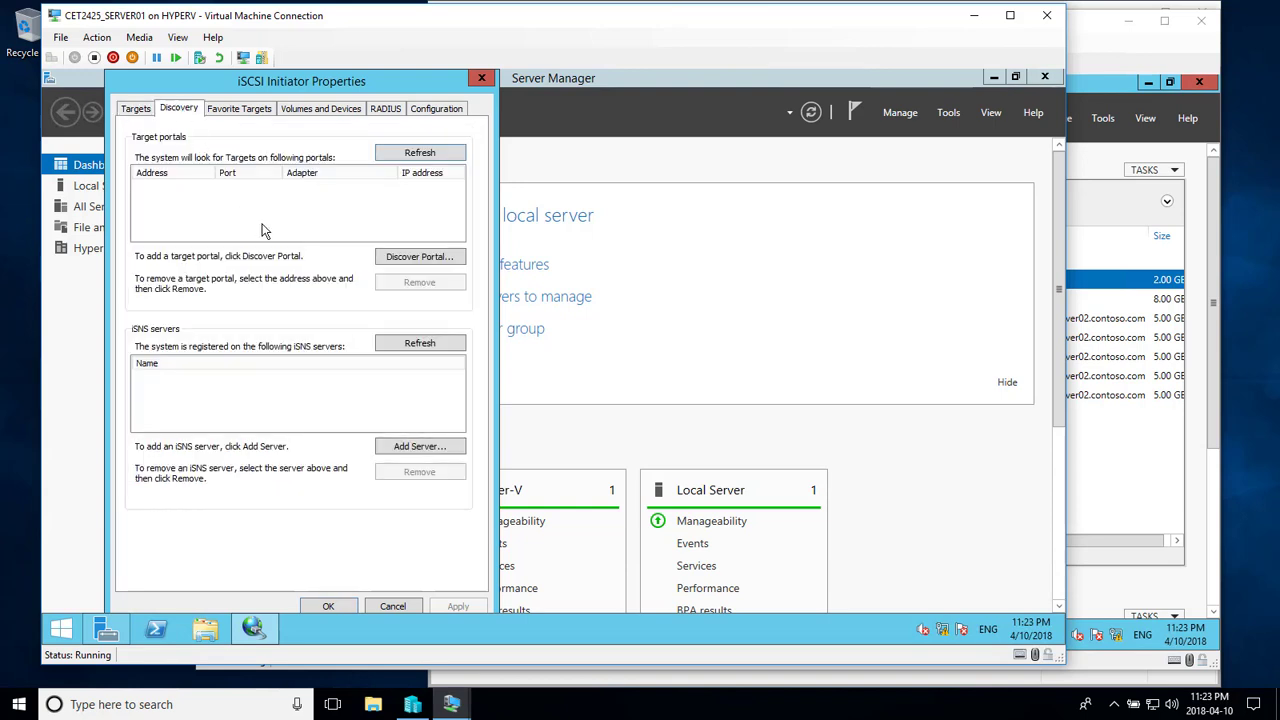
pyautogui.click(448, 259)
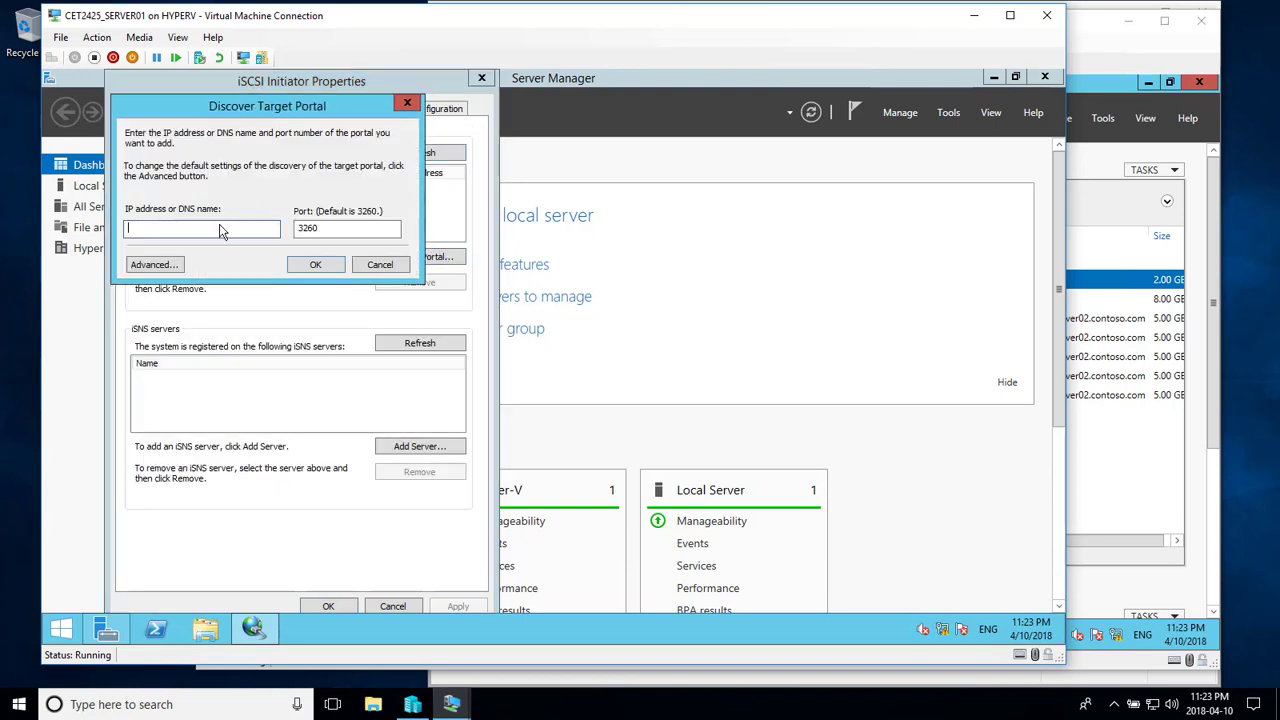
pyautogui.click(166, 268)
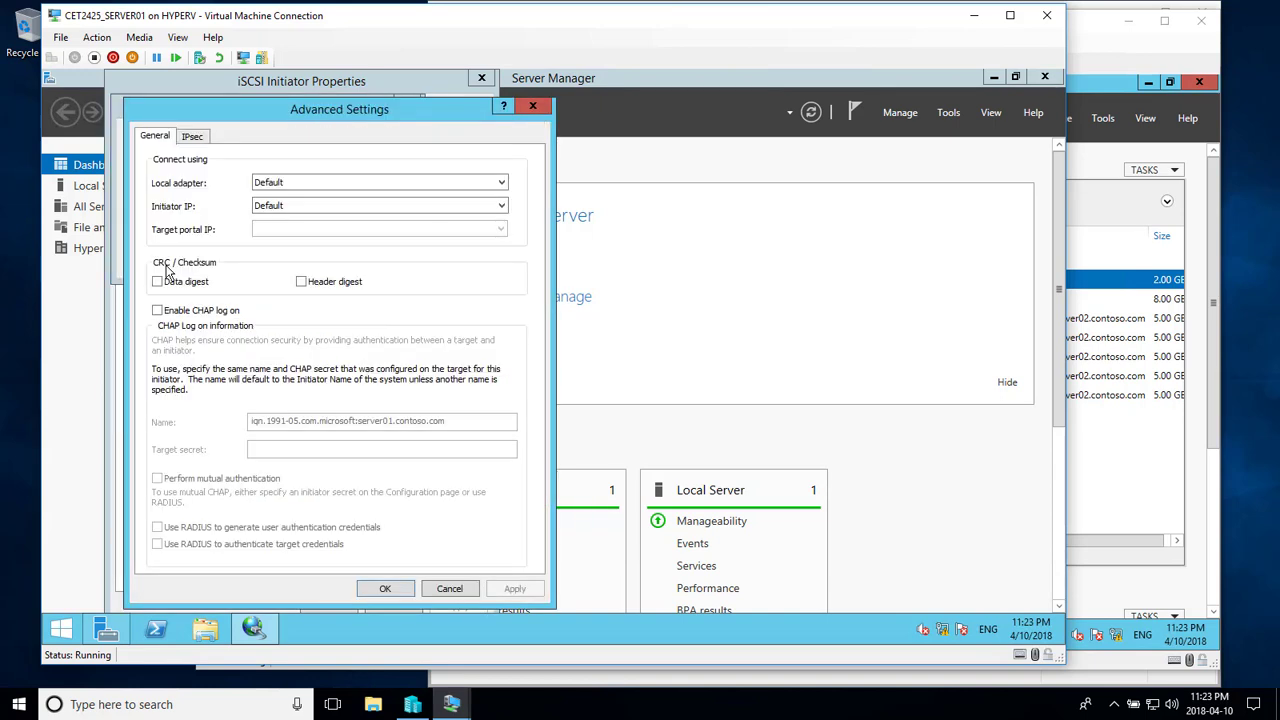
pyautogui.click(343, 206)
pyautogui.click(343, 206)
pyautogui.click(385, 588)
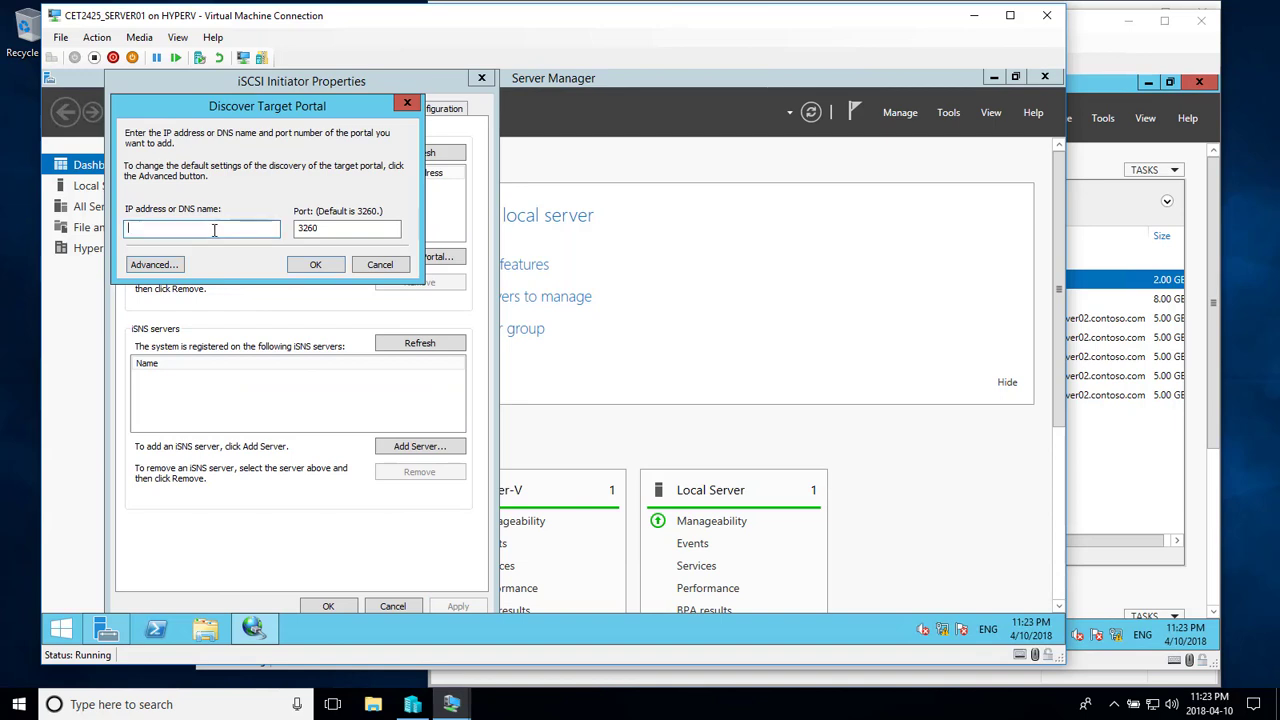
# - Add storage01.contoso.com as the target portal using port 3260
pyautogui.write('ser')
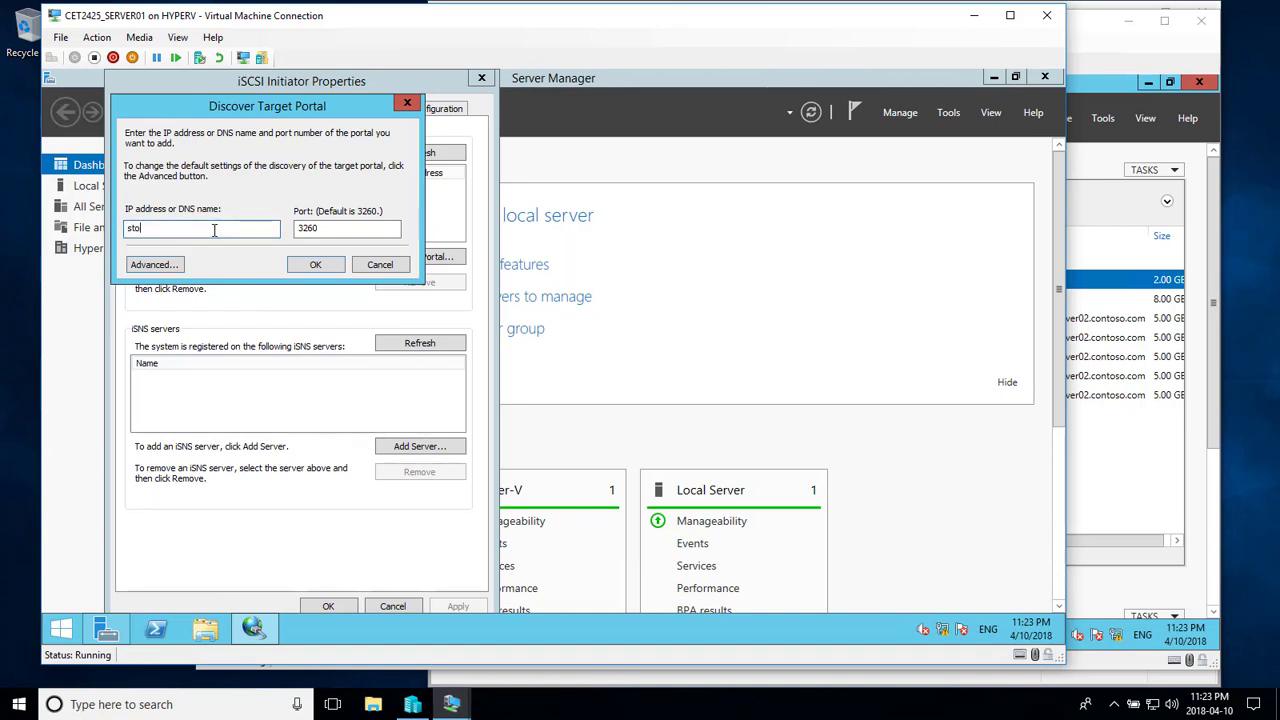
pyautogui.write('rage01.contoso.com')
pyautogui.click(315, 264)
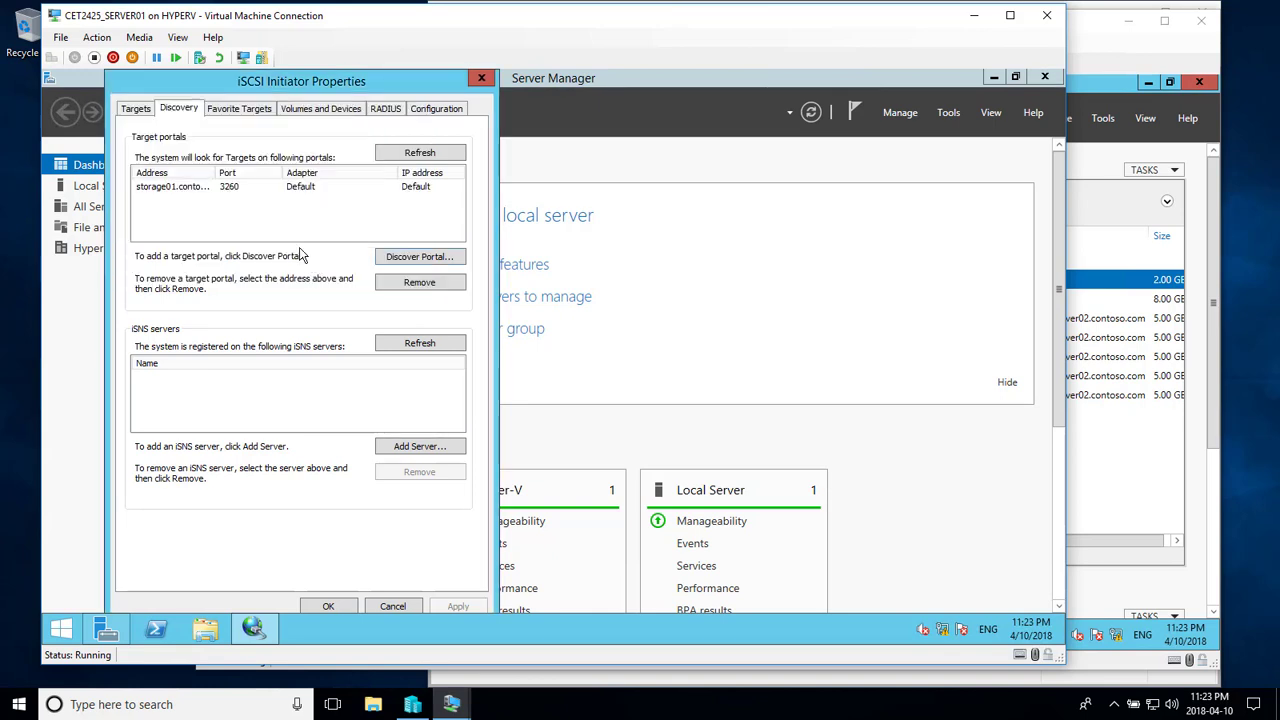
# - Connect to the discovered storage01-iscsi-disks-target, keeping it in the Favorite Targets, and close the iSCSI Initiator properties
pyautogui.click(136, 110)
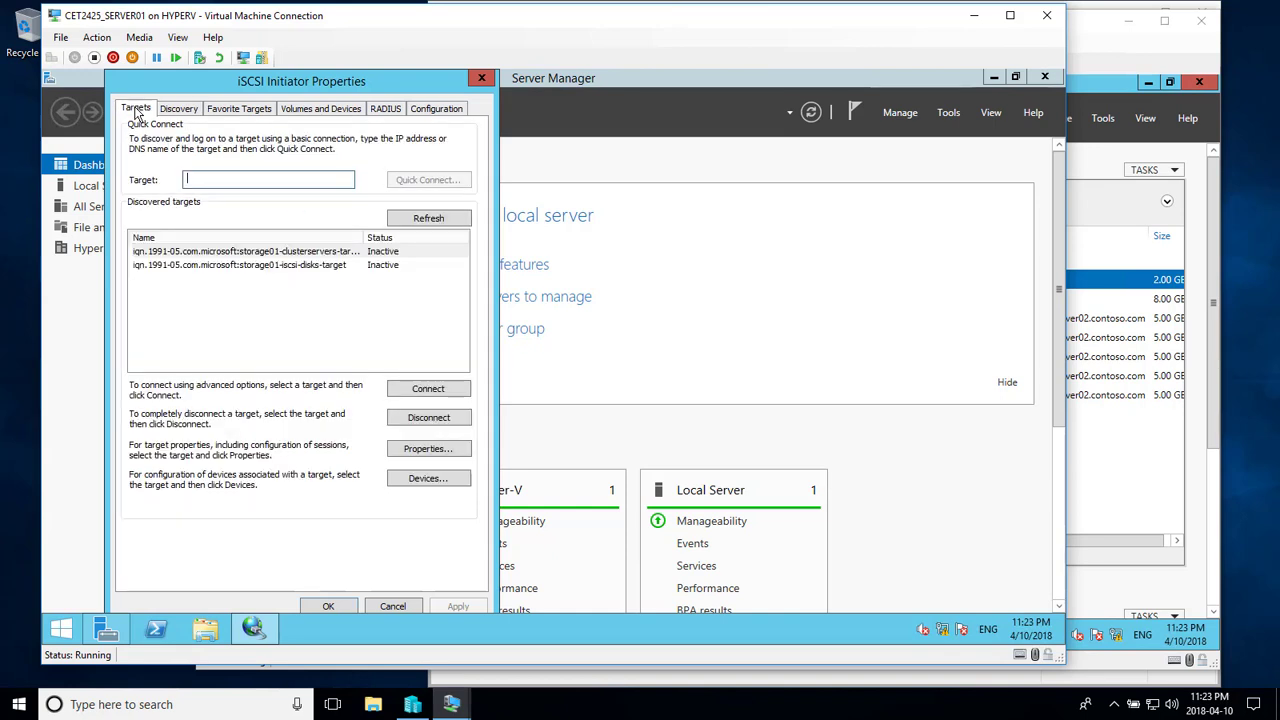
pyautogui.click(290, 266)
pyautogui.click(402, 392)
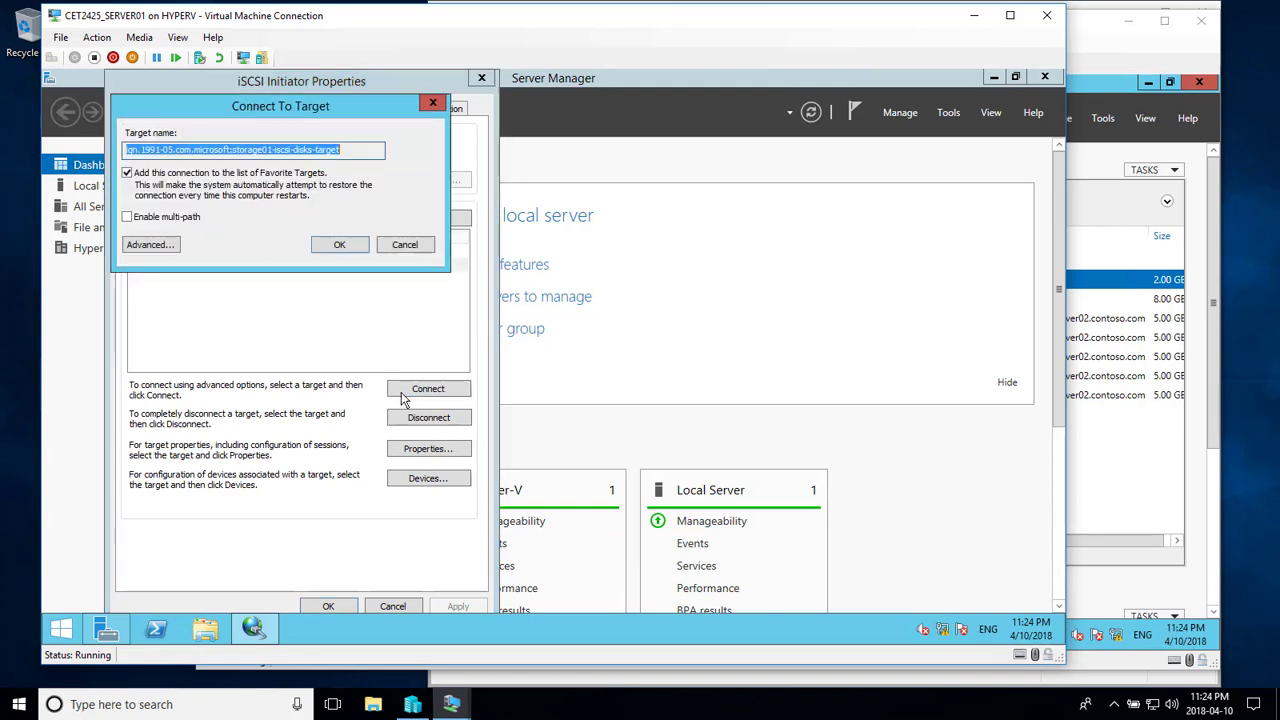
pyautogui.click(340, 245)
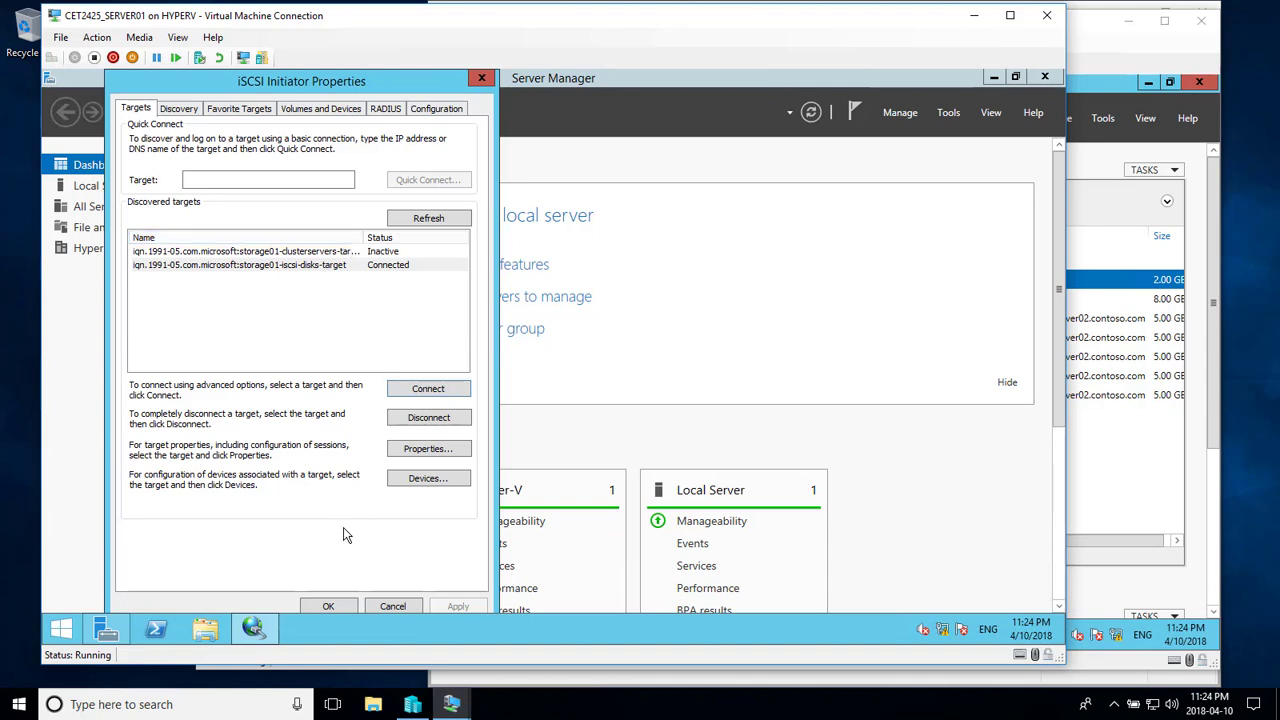
pyautogui.click(322, 609)
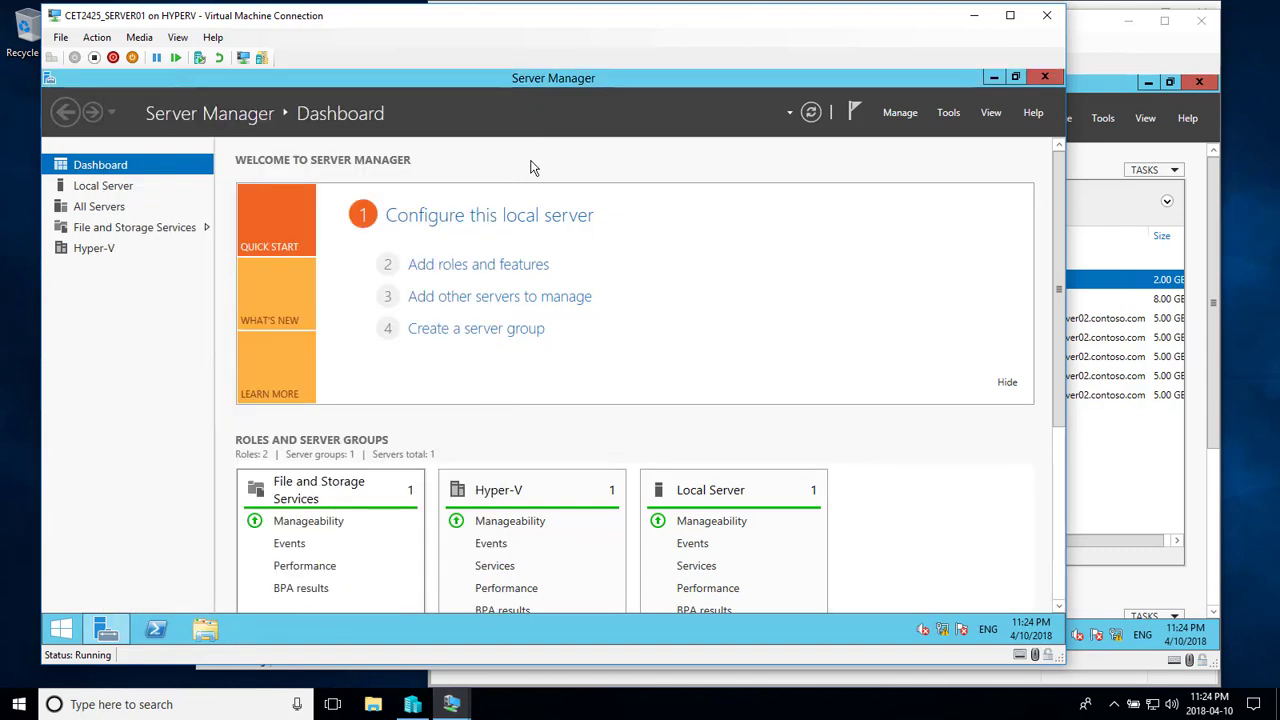
# - Open Disk Management on SERVER01 and maximize its window
pyautogui.rightClick(72, 633)
pyautogui.click(140, 428)
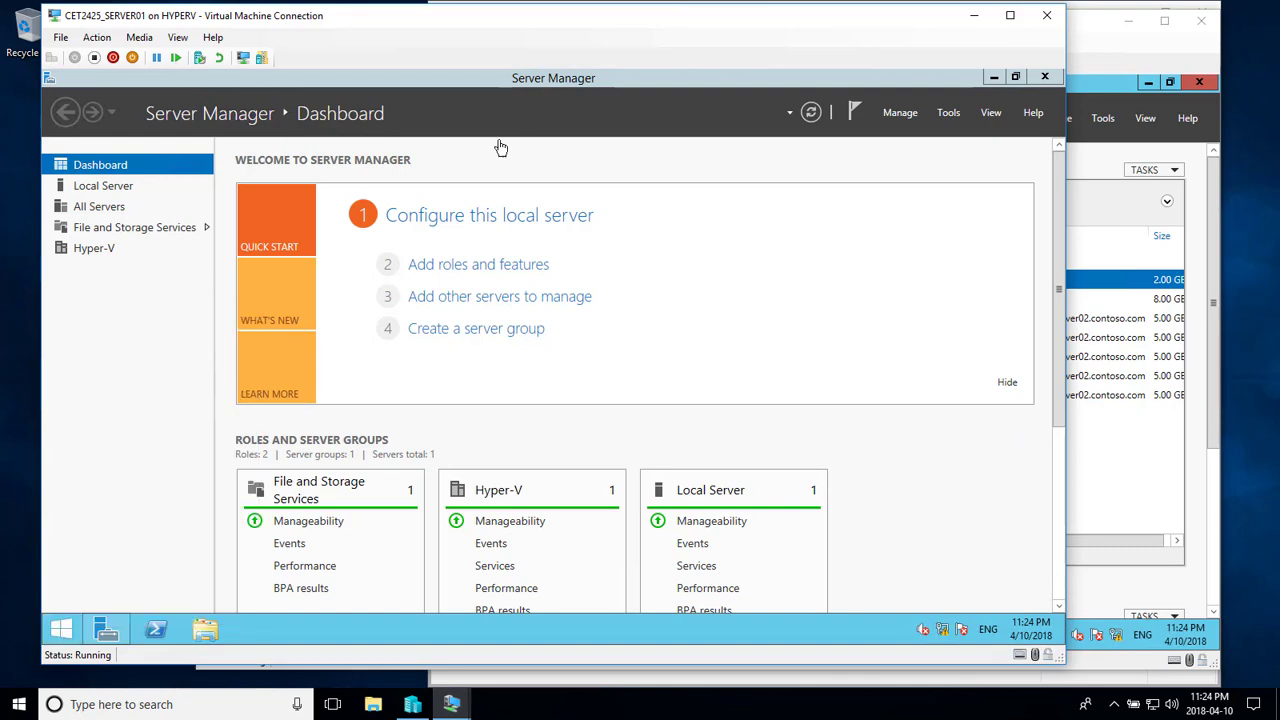
pyautogui.doubleClick(437, 88)
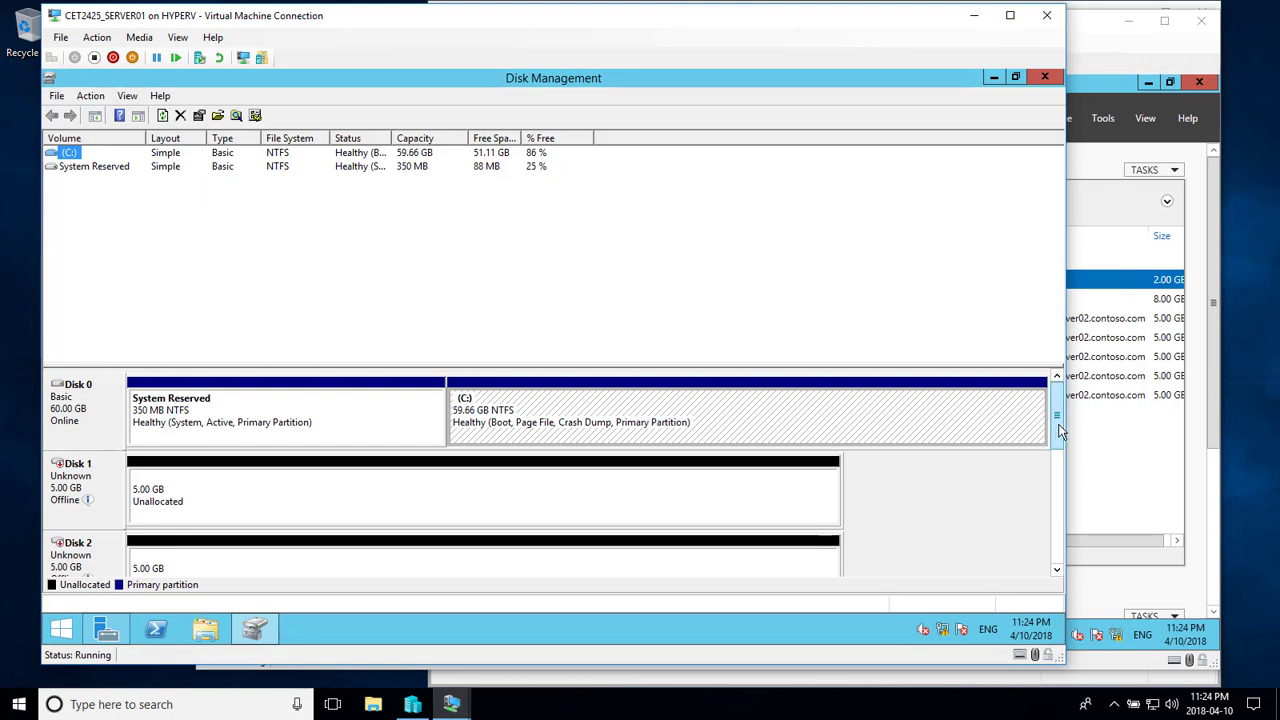
pyautogui.moveTo(1057, 428)
pyautogui.mouseDown()
pyautogui.moveTo(1049, 521)
pyautogui.moveTo(1043, 409)
pyautogui.mouseUp()
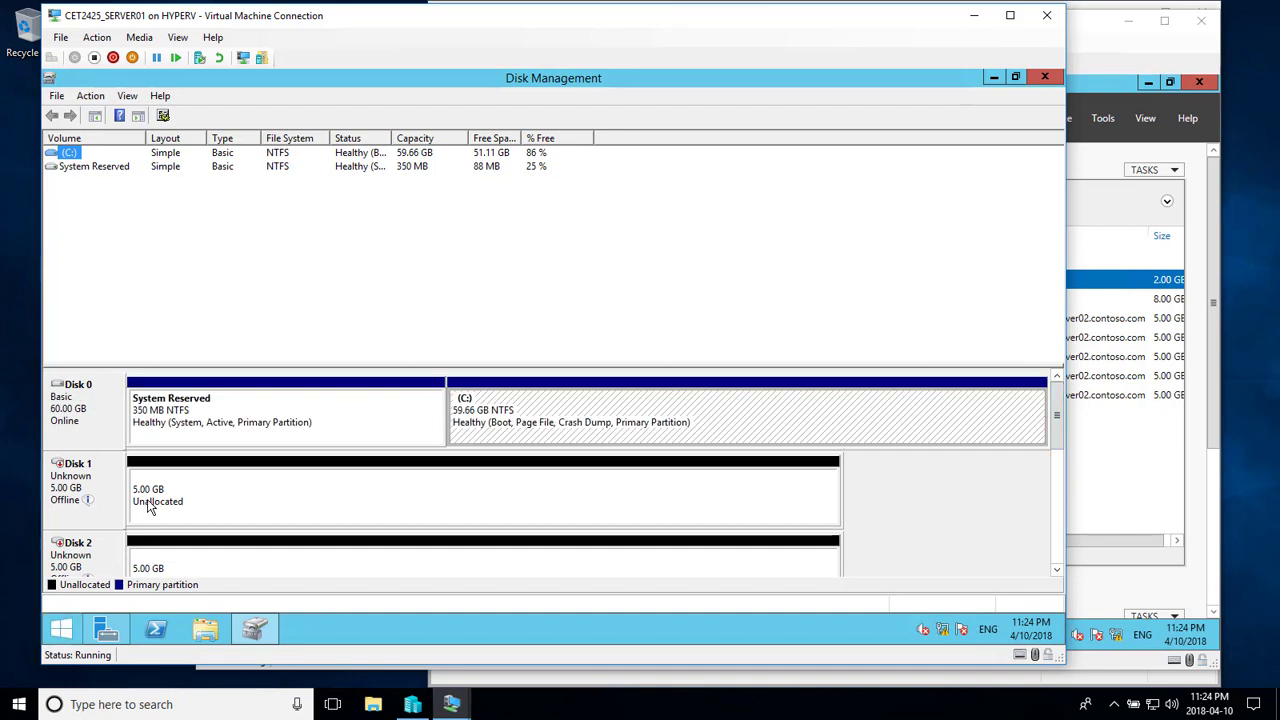
# - Bring Disk 1 and Disk 2 online
pyautogui.rightClick(72, 493)
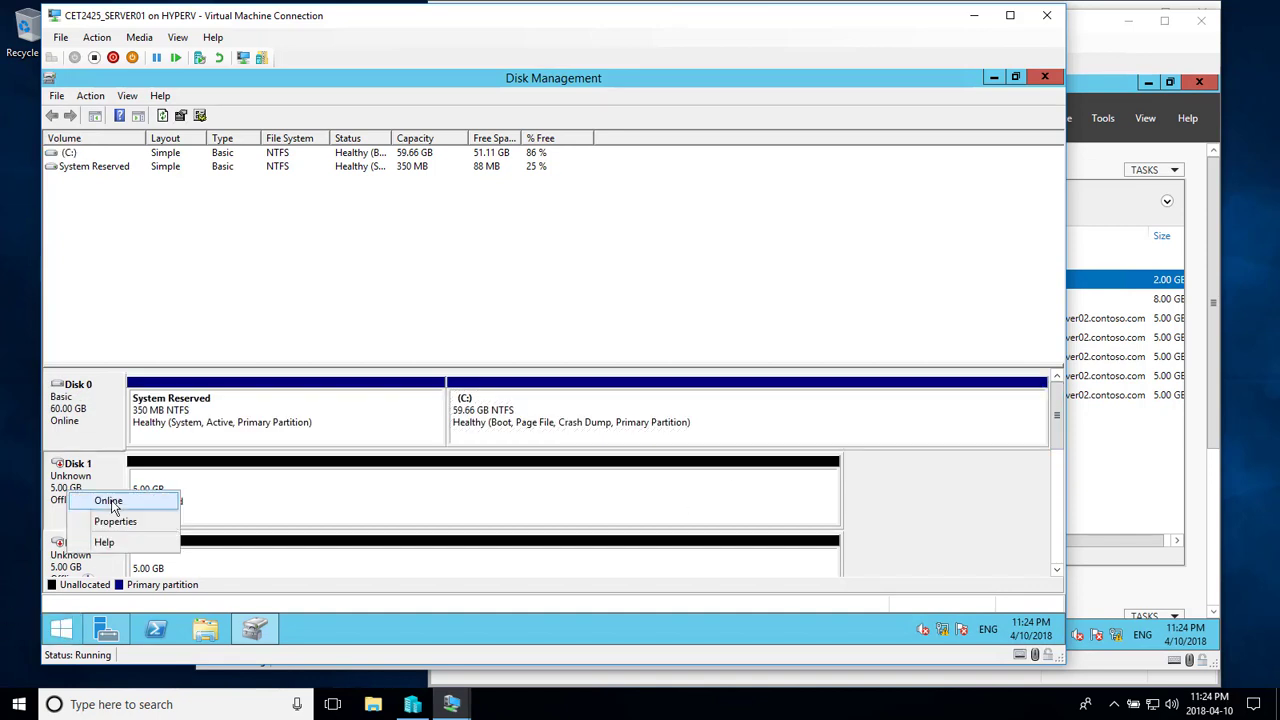
pyautogui.click(106, 500)
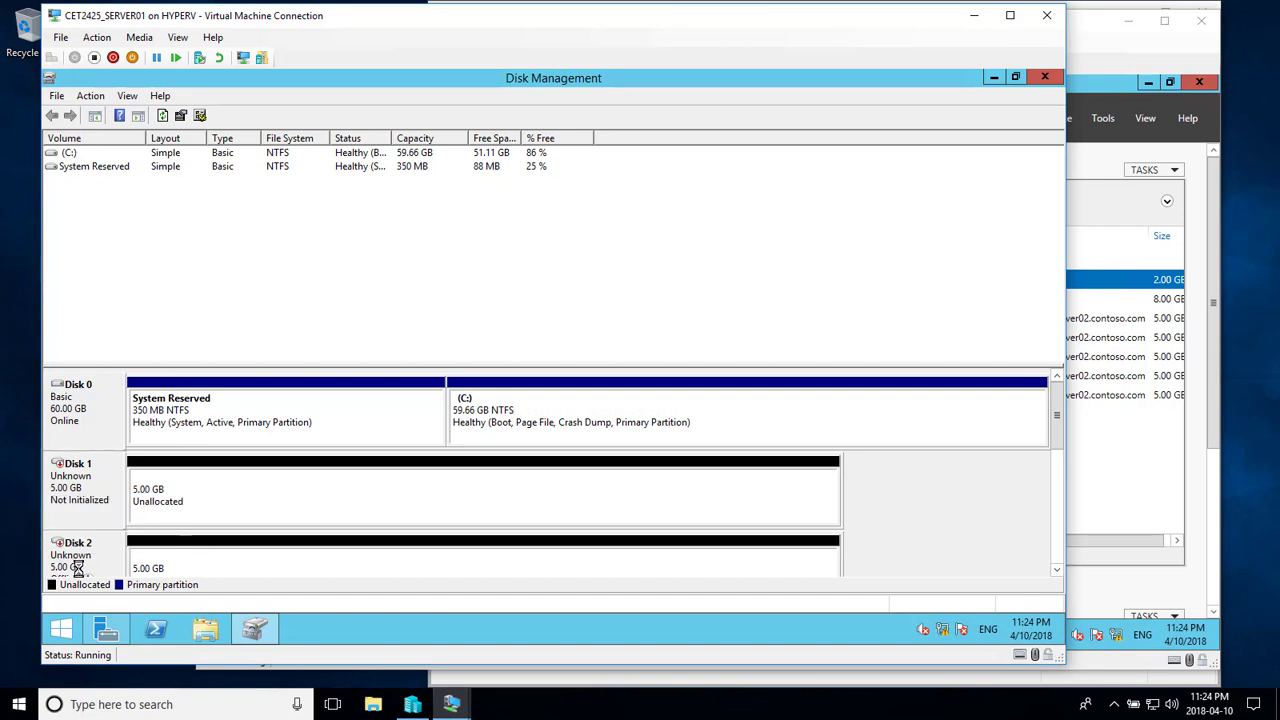
pyautogui.rightClick(80, 568)
pyautogui.click(140, 512)
# - Initialize Disk 1 and Disk 2 with the MBR (Master Boot Record) partition style
pyautogui.moveTo(923, 365); pyautogui.dragTo(834, 203)
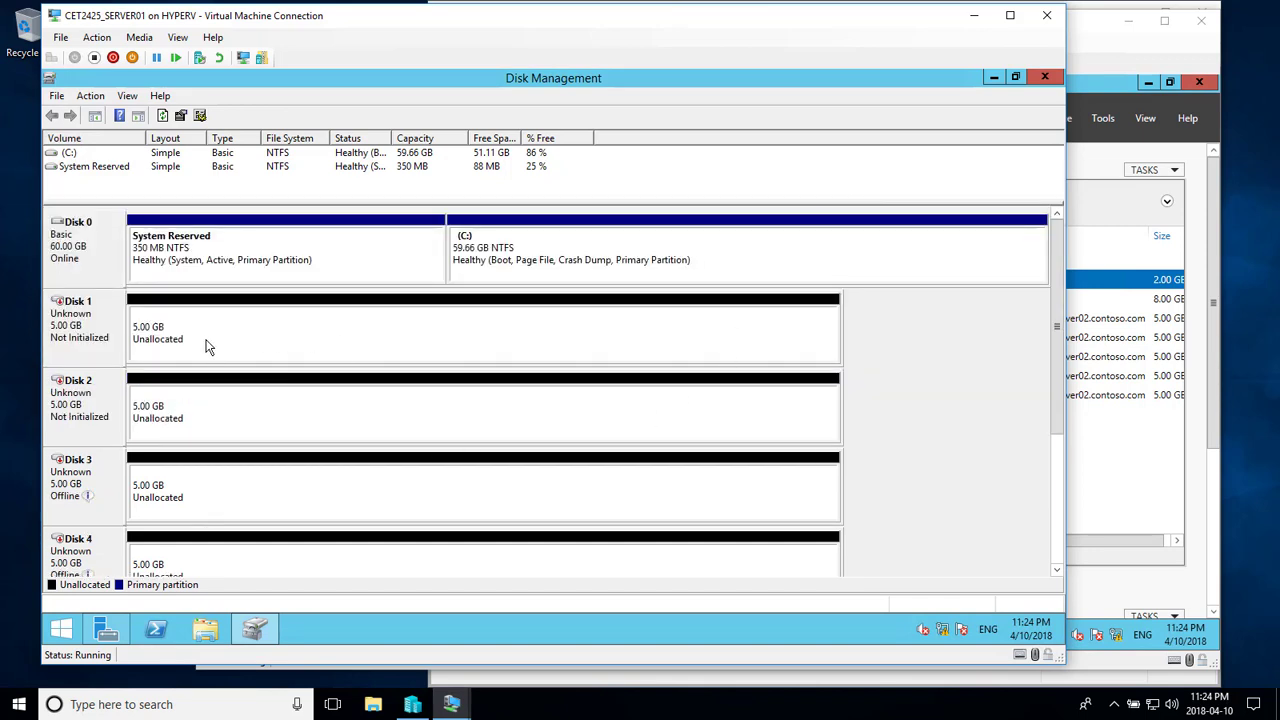
pyautogui.rightClick(71, 345)
pyautogui.click(105, 354)
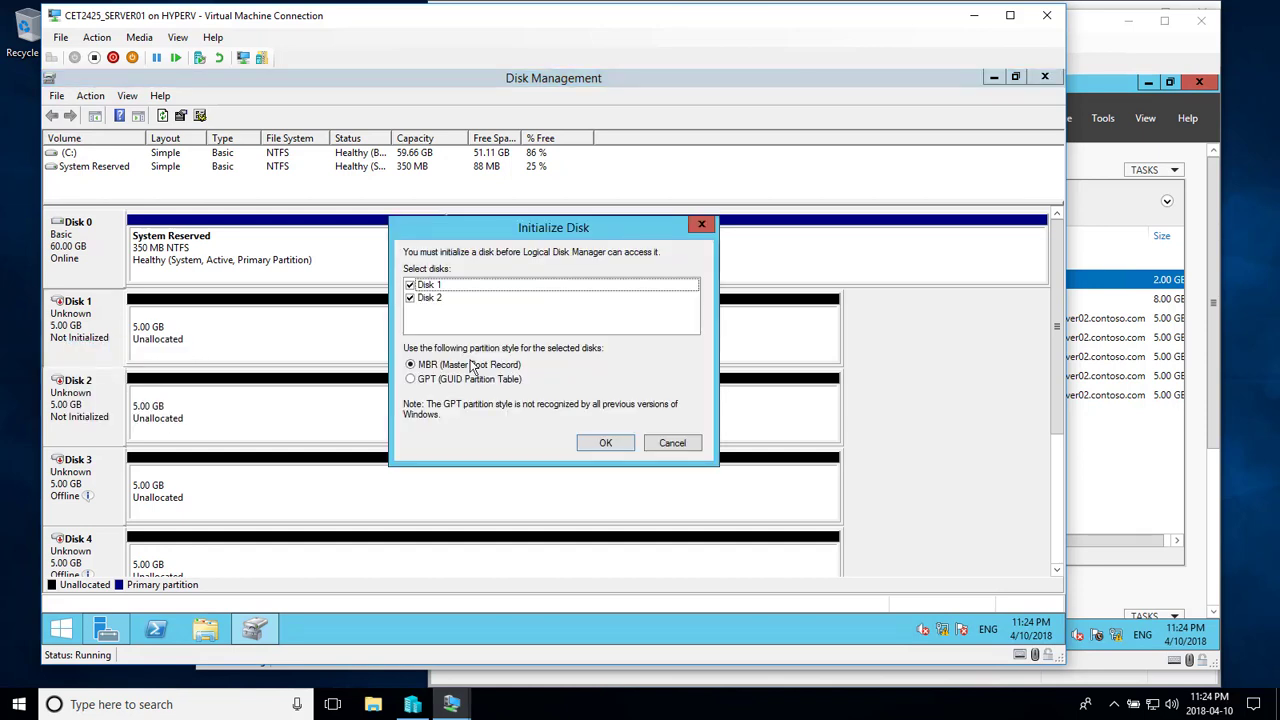
pyautogui.click(608, 443)
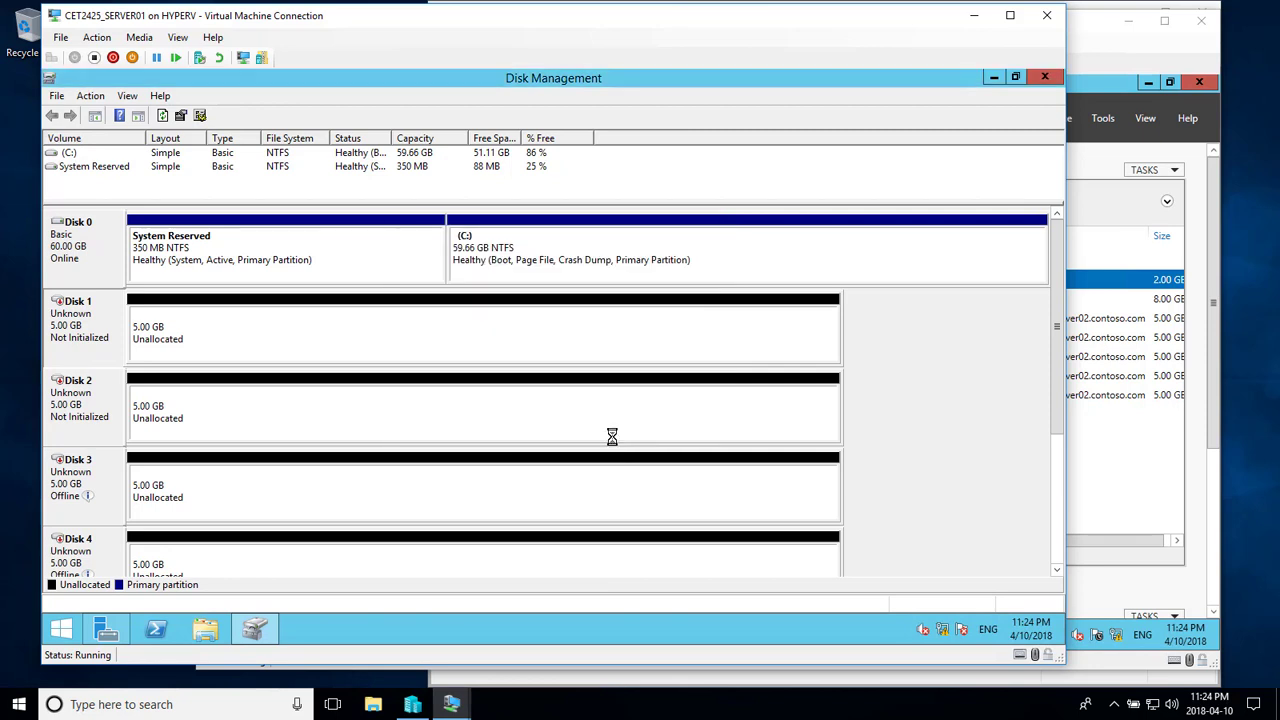
# - Start a new mirrored volume on Disk 1's unallocated space and add Disk 2 to it, accepting 5117 MB
pyautogui.click(318, 344)
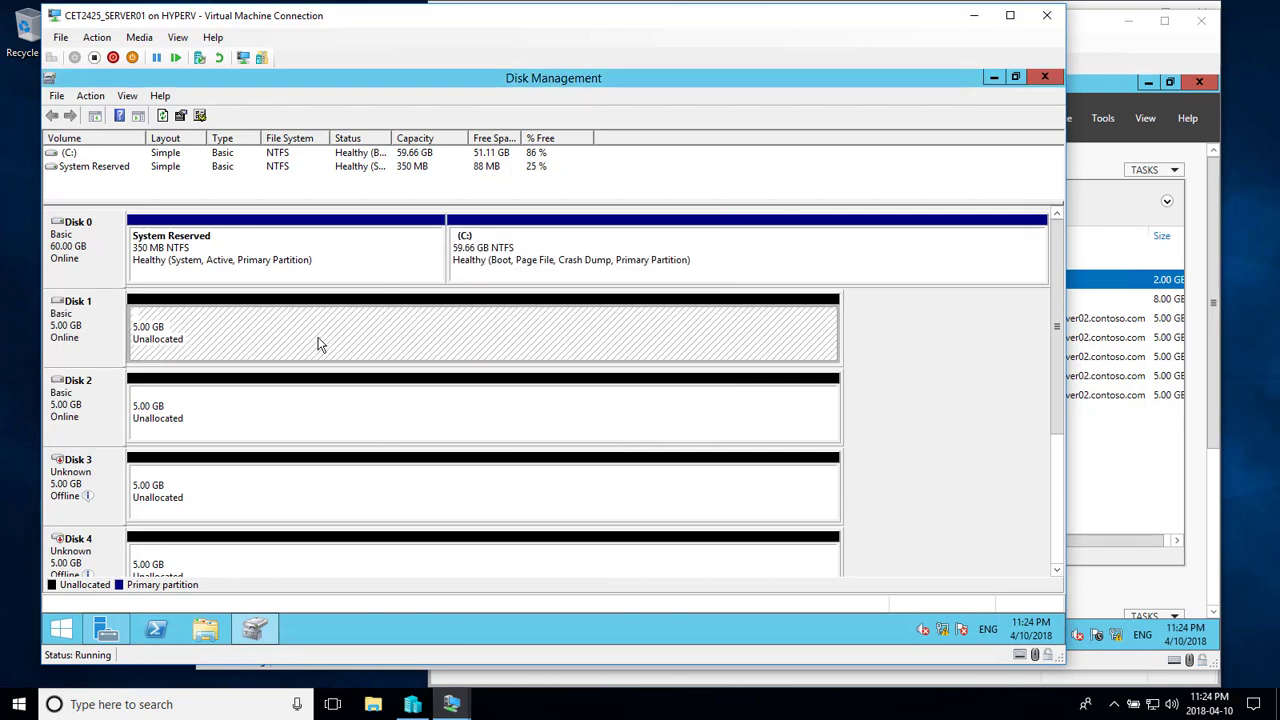
pyautogui.rightClick(318, 344)
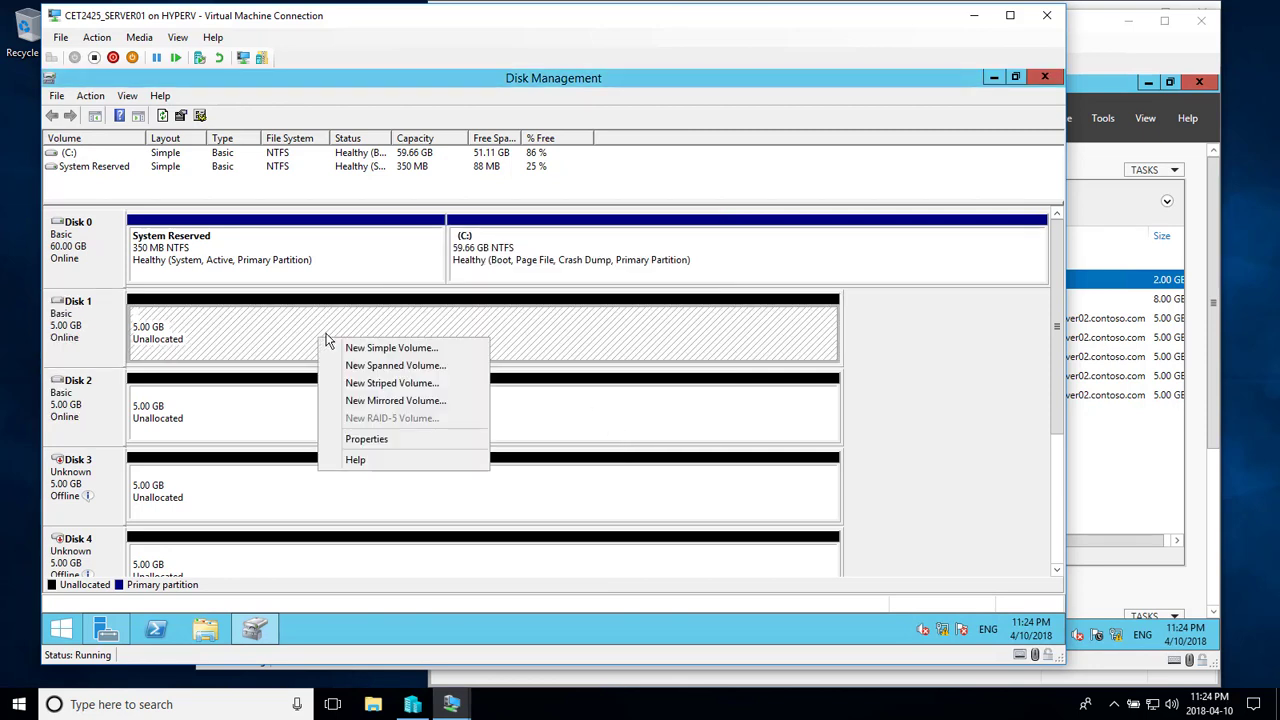
pyautogui.click(380, 404)
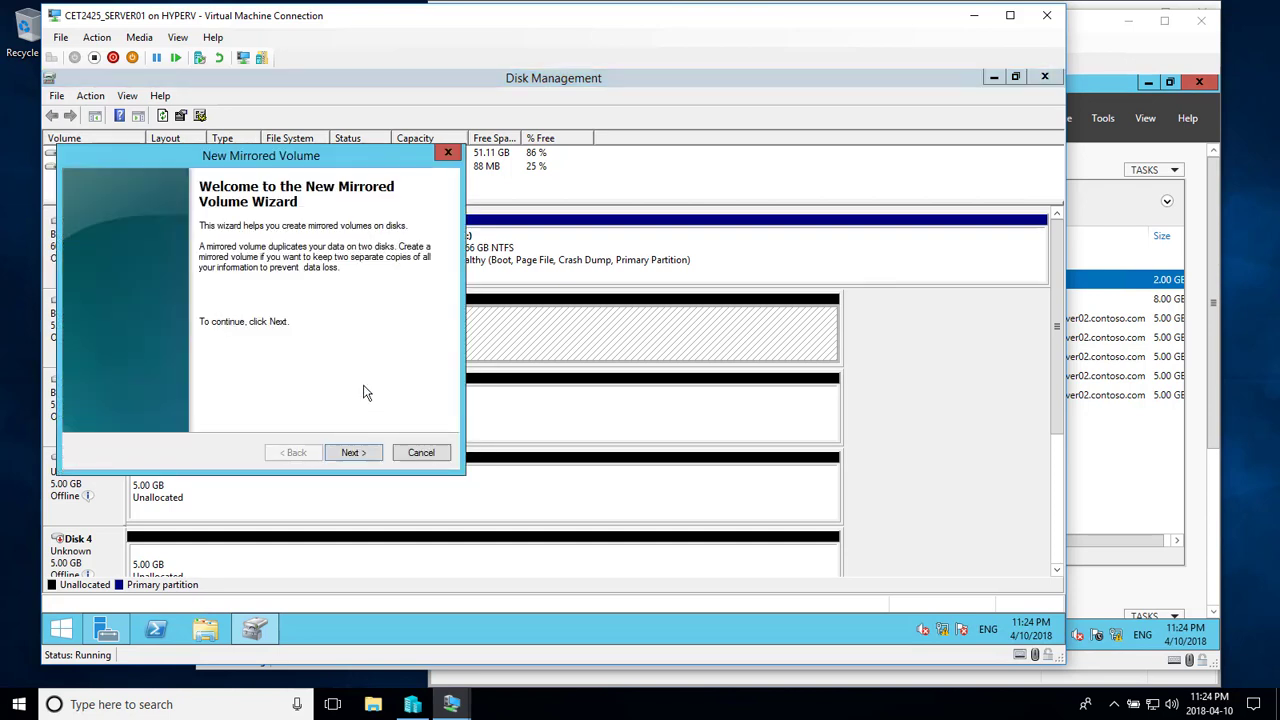
pyautogui.click(355, 453)
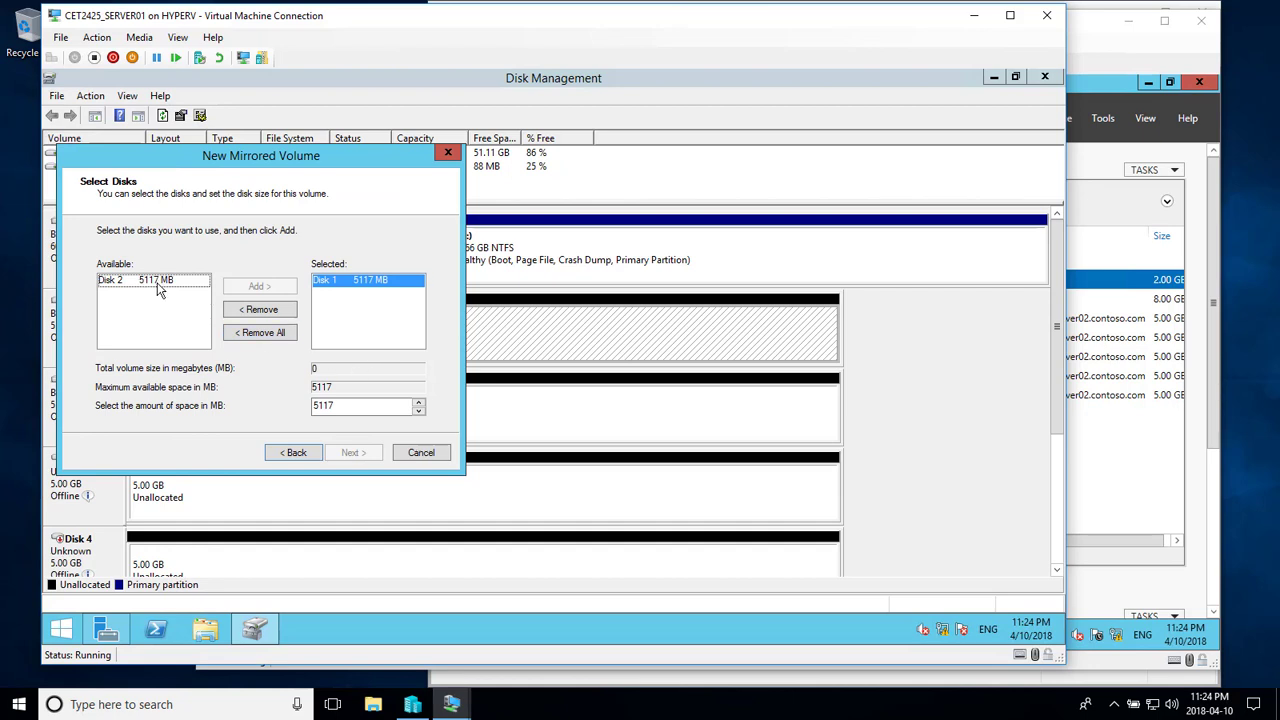
pyautogui.click(168, 280)
pyautogui.click(260, 289)
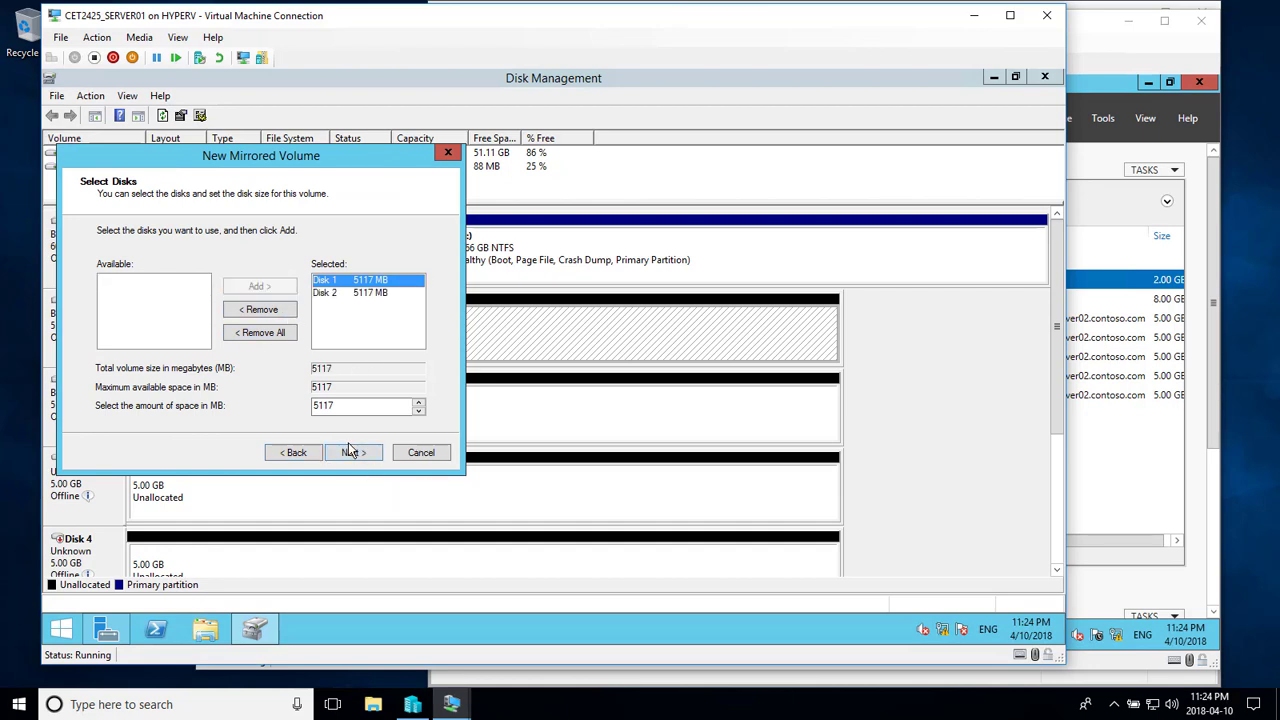
pyautogui.click(354, 455)
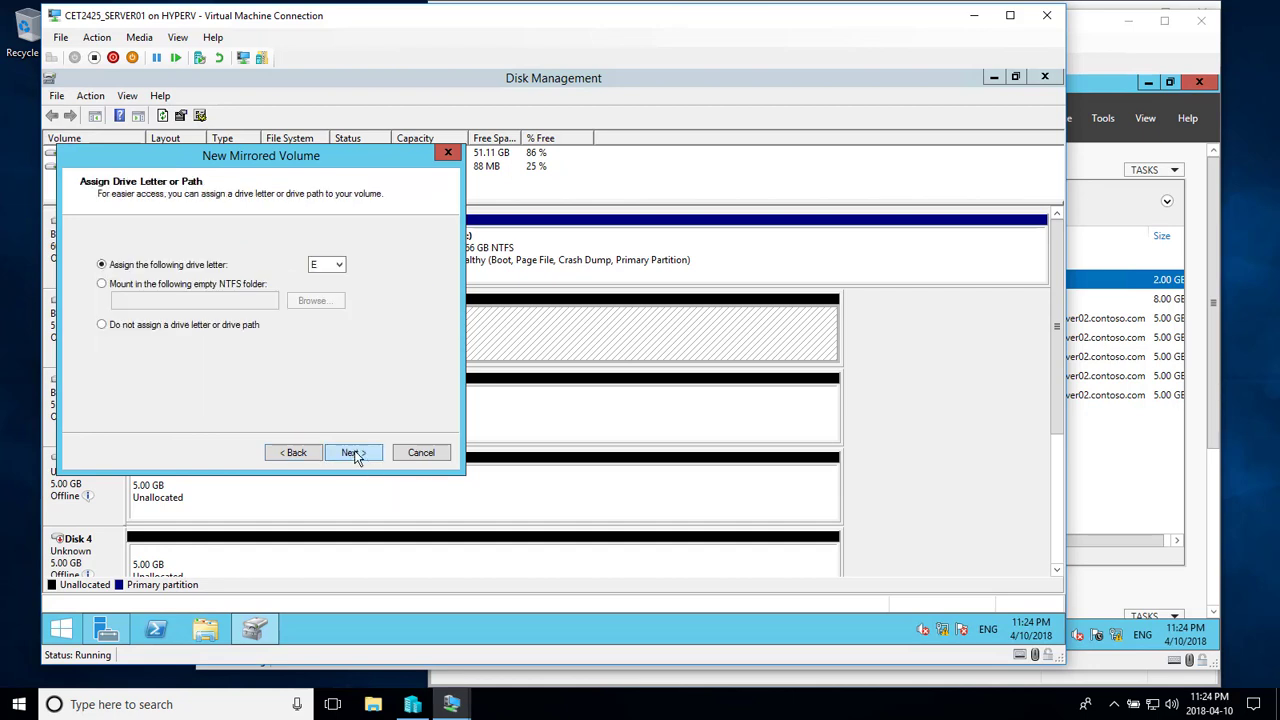
# - Assign drive letter M to the mirrored volume
pyautogui.click(338, 265)
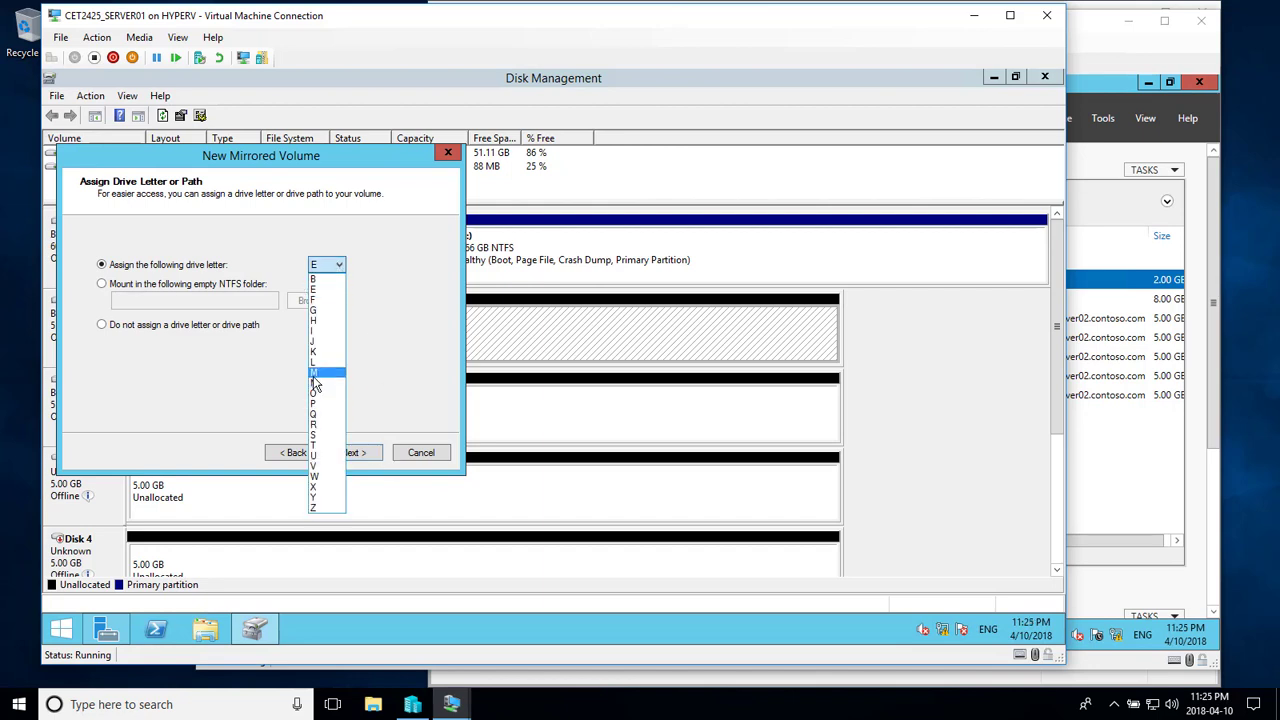
pyautogui.click(320, 372)
pyautogui.click(363, 455)
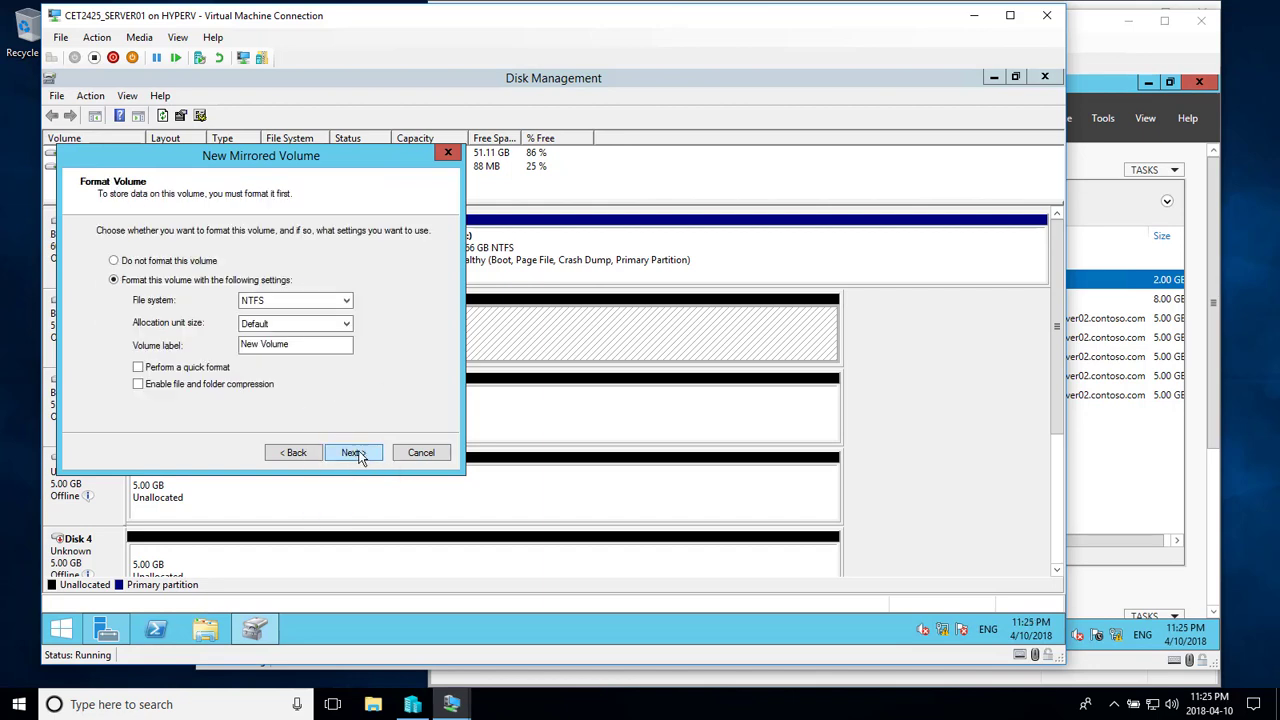
# - Quick-format the mirrored volume as NTFS with the label MIRRORED and create it, accepting the conversion to dynamic disks
pyautogui.moveTo(309, 345); pyautogui.dragTo(90, 356)
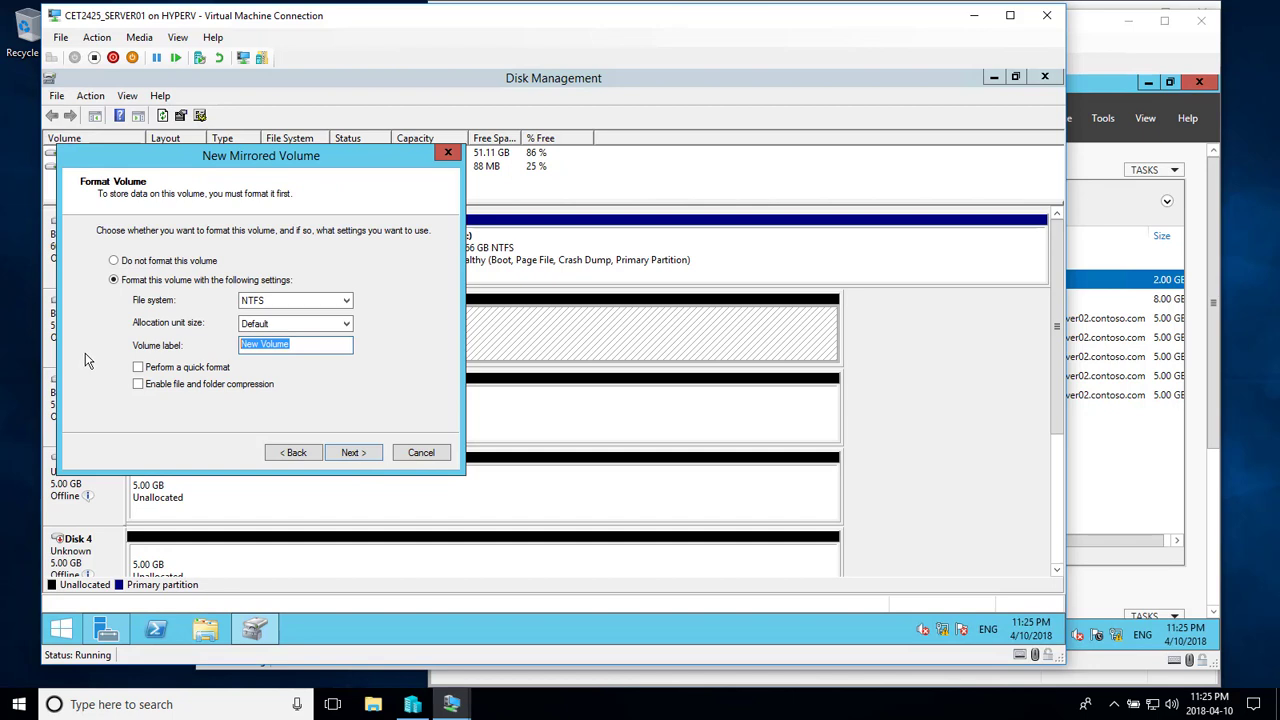
pyautogui.write('MIRRORED')
pyautogui.click(168, 369)
pyautogui.click(344, 455)
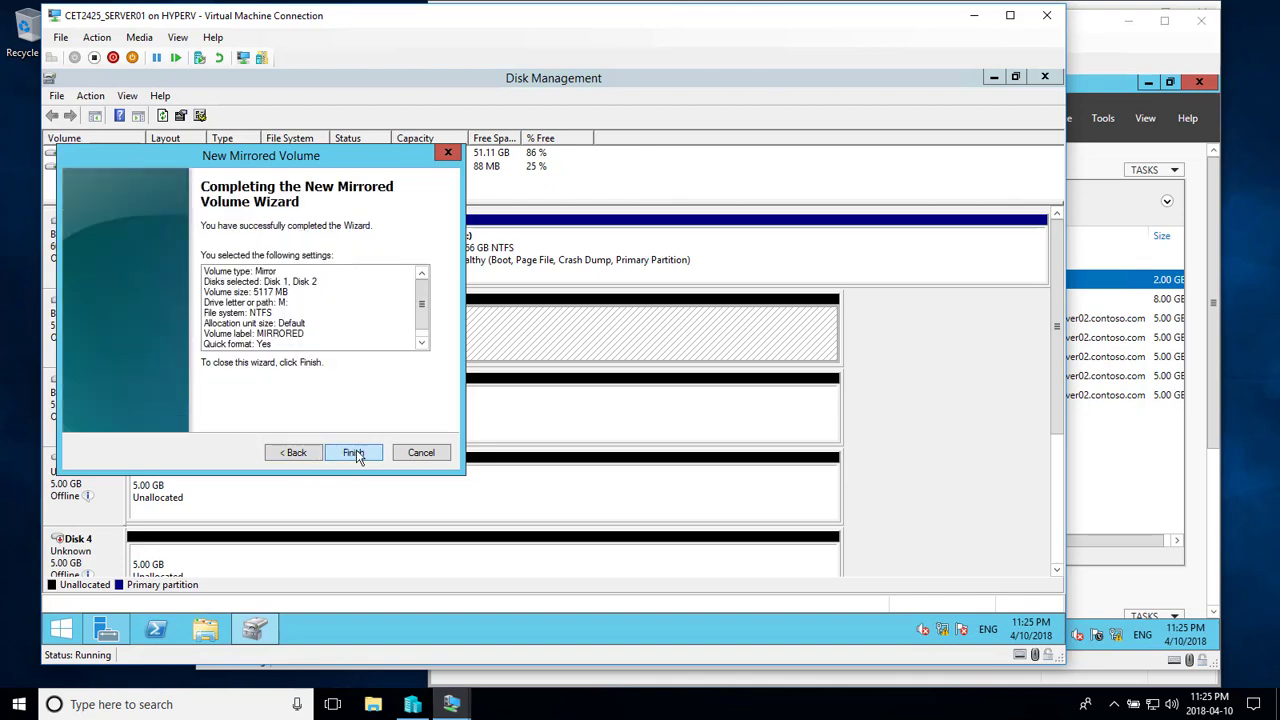
pyautogui.click(356, 452)
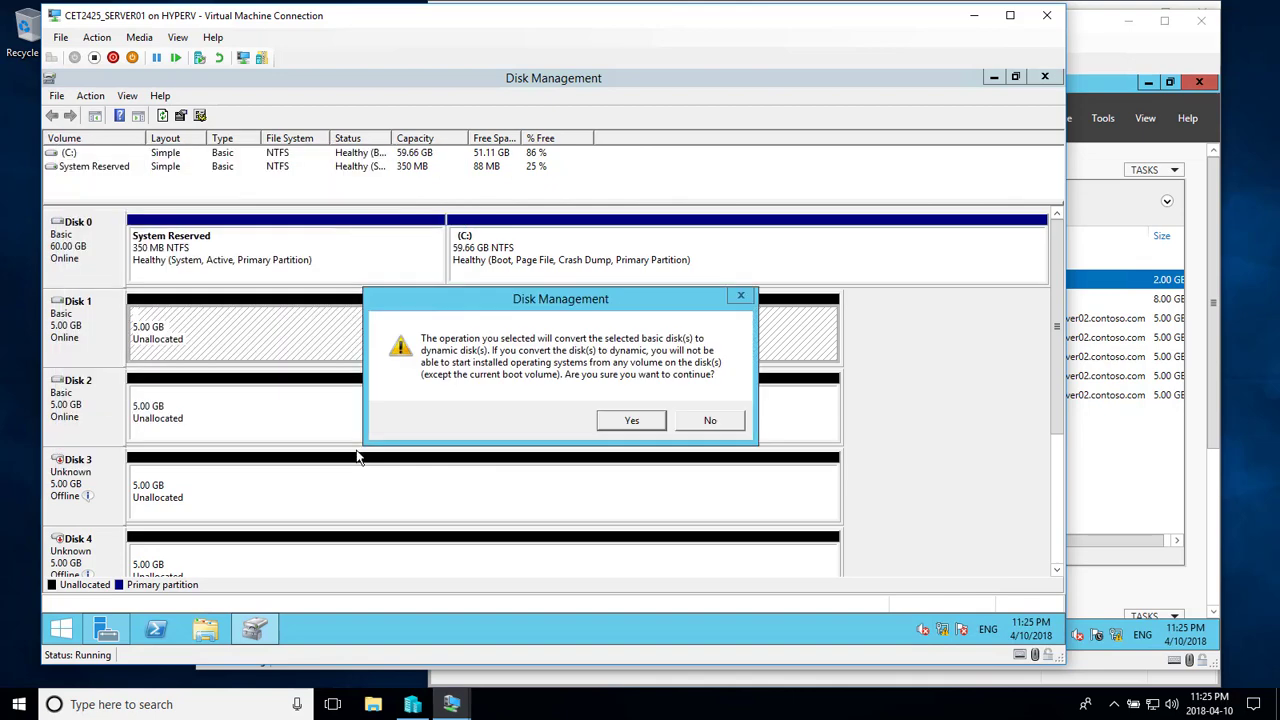
pyautogui.click(630, 421)
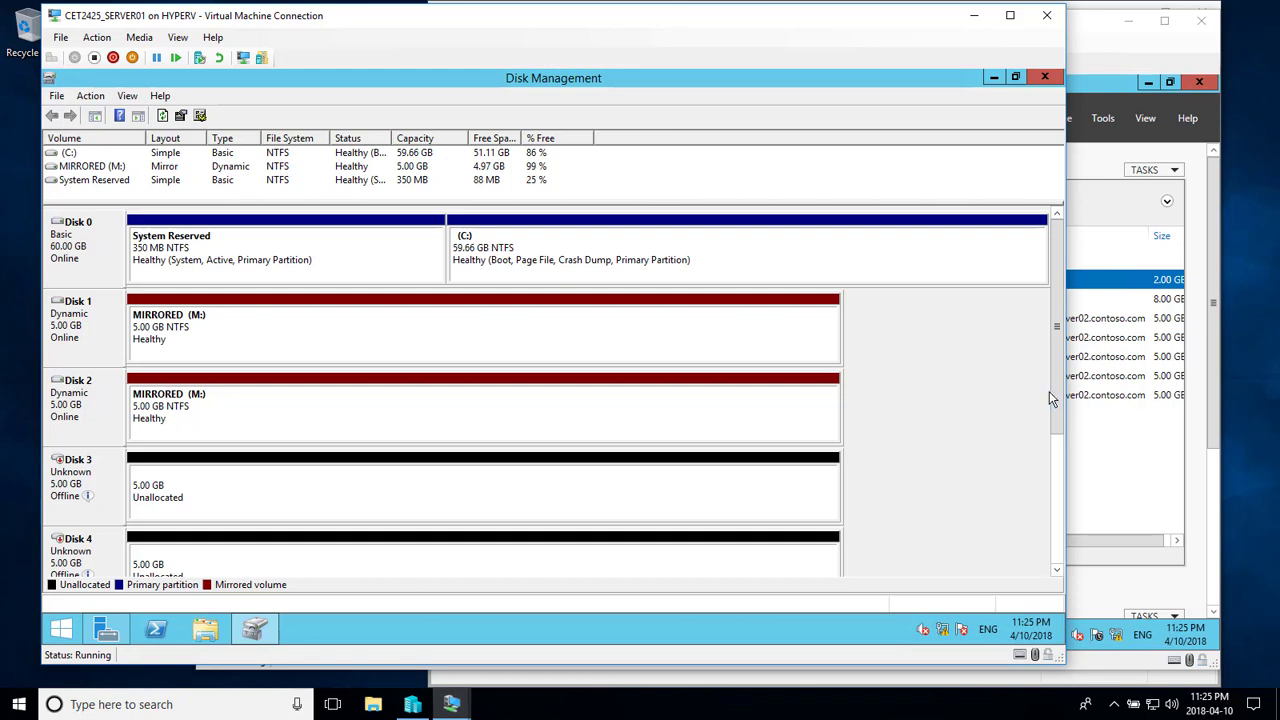
# - Bring Disk 3, Disk 4 and Disk 5 online
pyautogui.moveTo(1061, 398); pyautogui.dragTo(1068, 470)
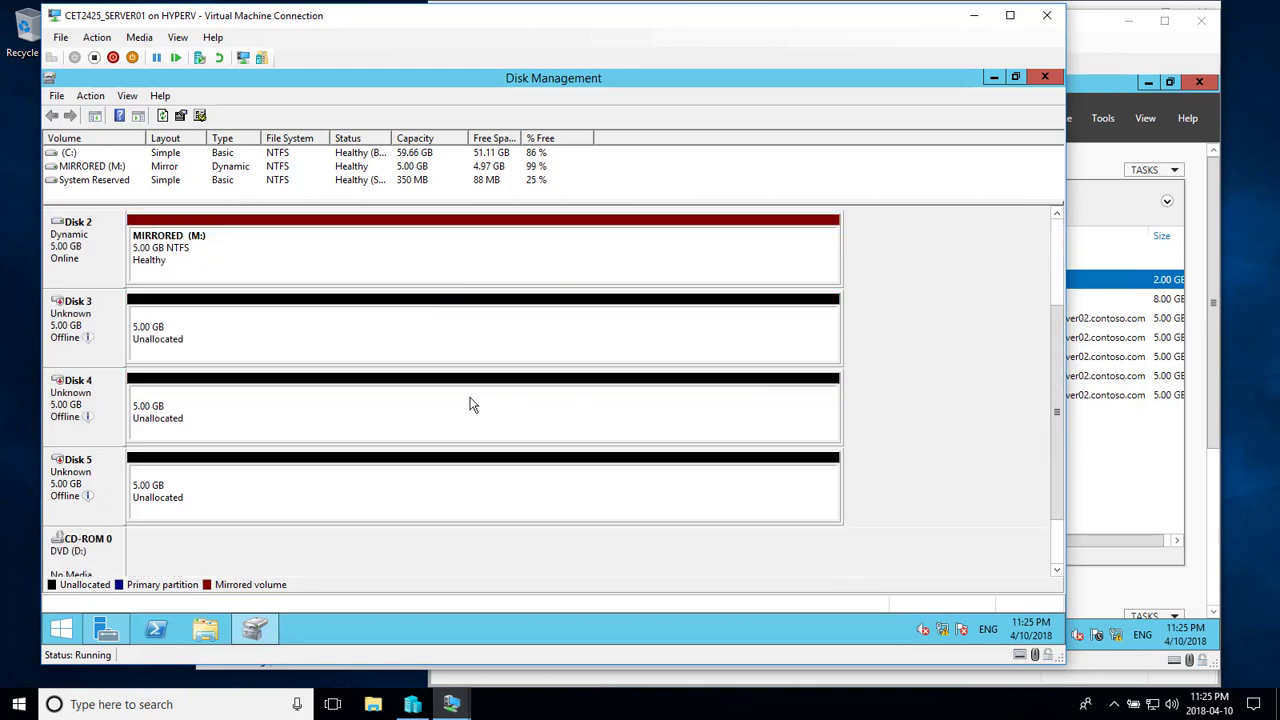
pyautogui.rightClick(84, 332)
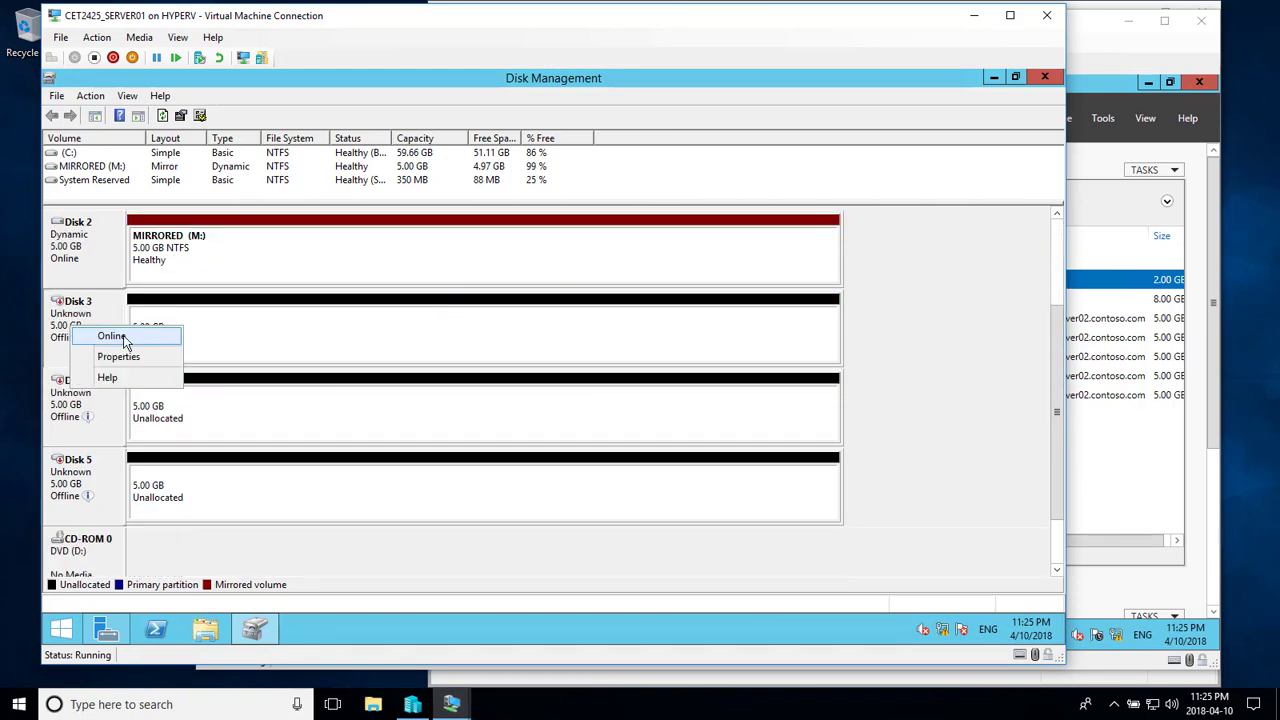
pyautogui.click(118, 338)
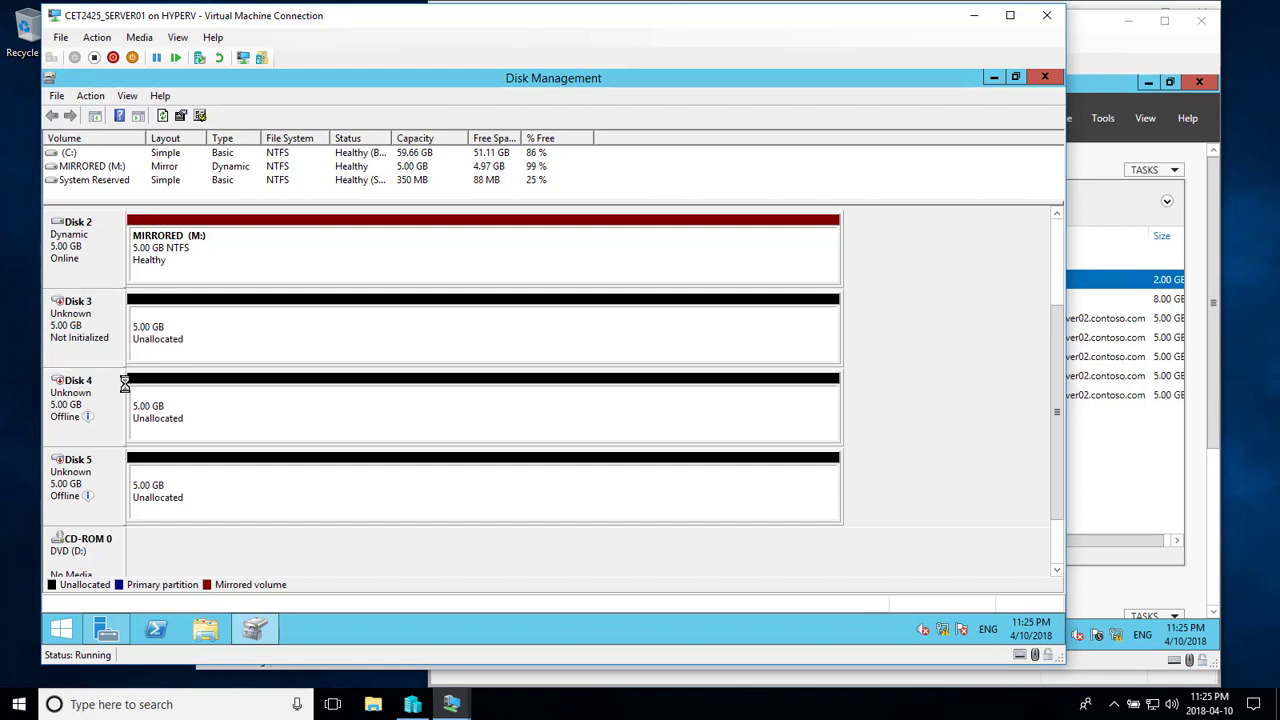
pyautogui.rightClick(64, 413)
pyautogui.click(104, 424)
pyautogui.rightClick(74, 487)
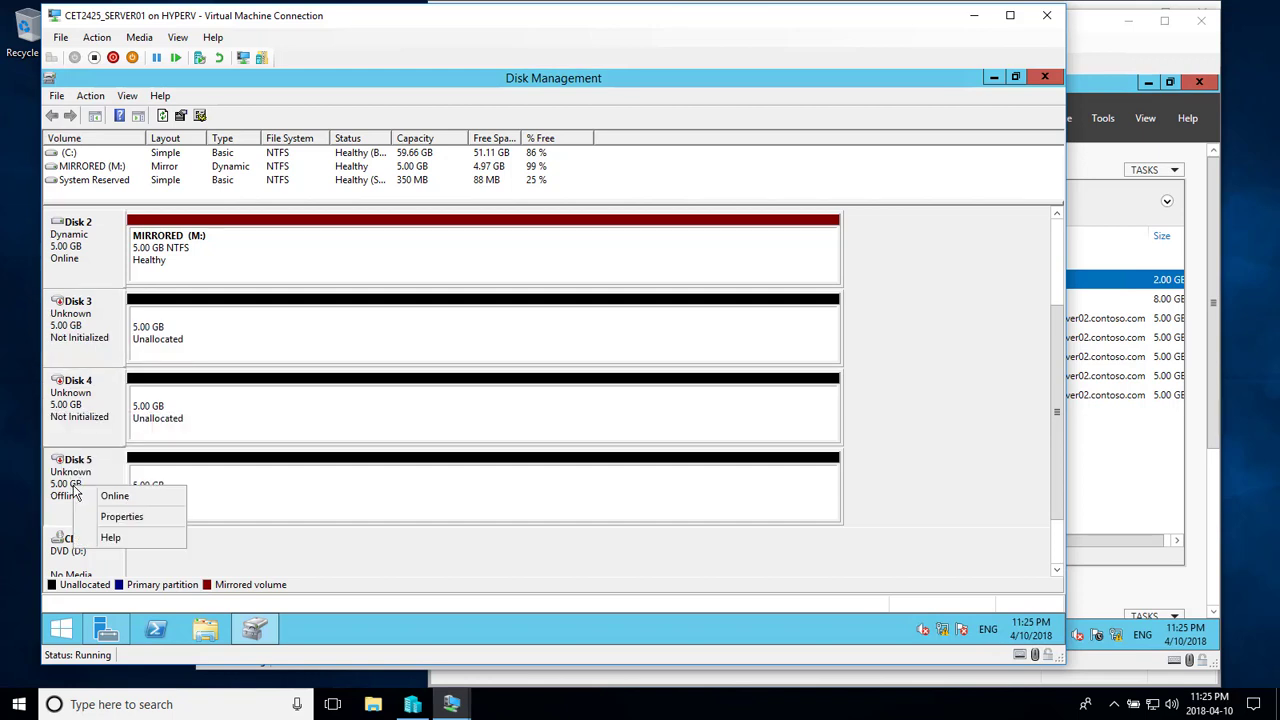
pyautogui.click(115, 497)
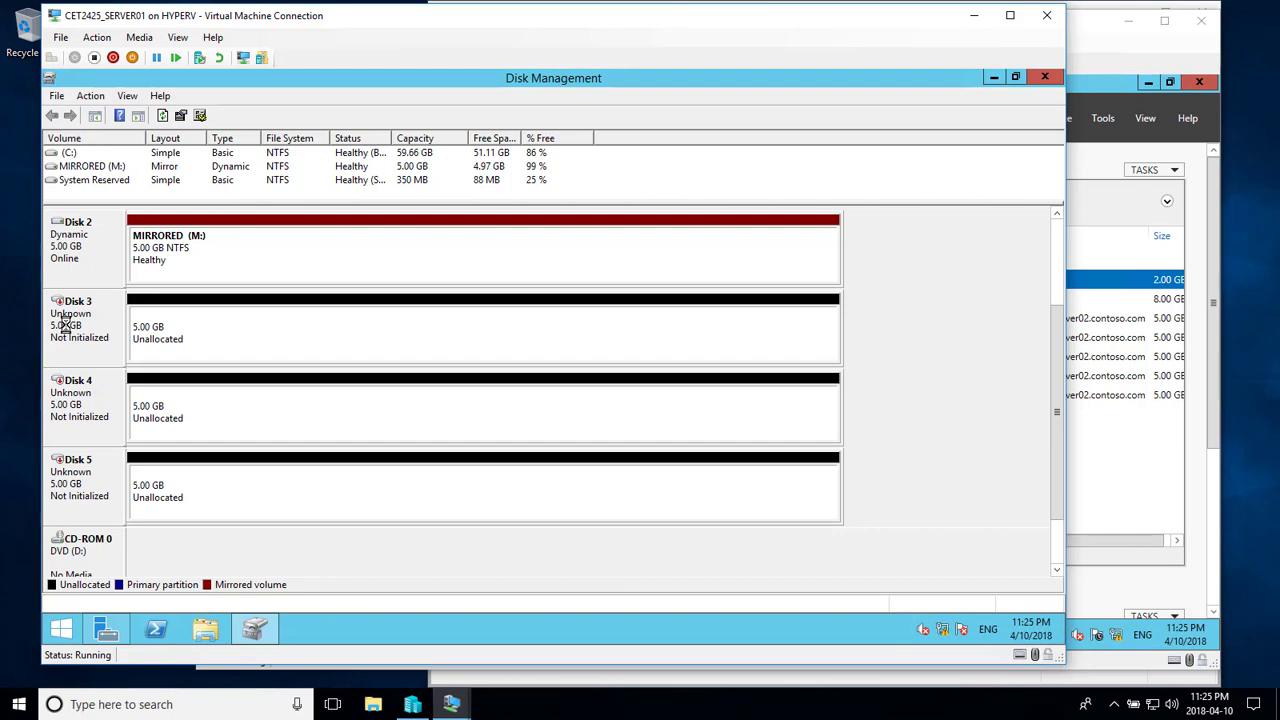
# - Initialize Disk 3, Disk 4 and Disk 5 with the MBR (Master Boot Record) partition style
pyautogui.rightClick(70, 332)
pyautogui.click(108, 336)
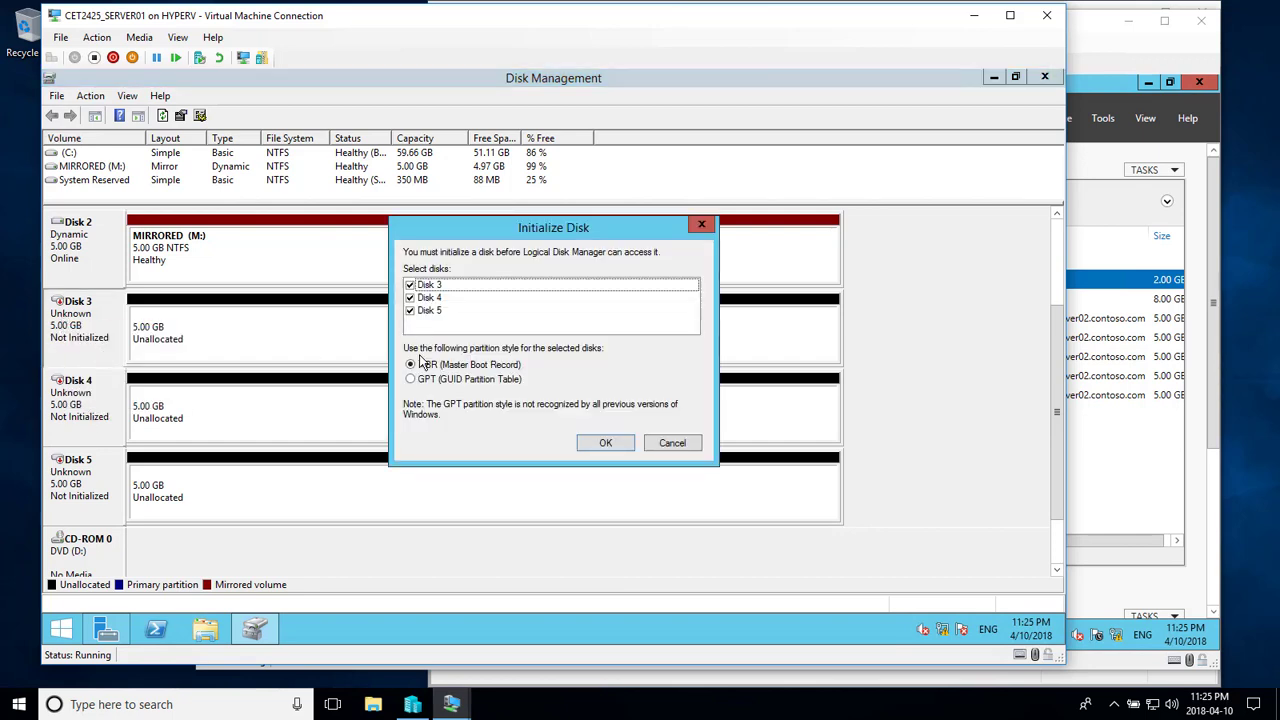
pyautogui.click(610, 443)
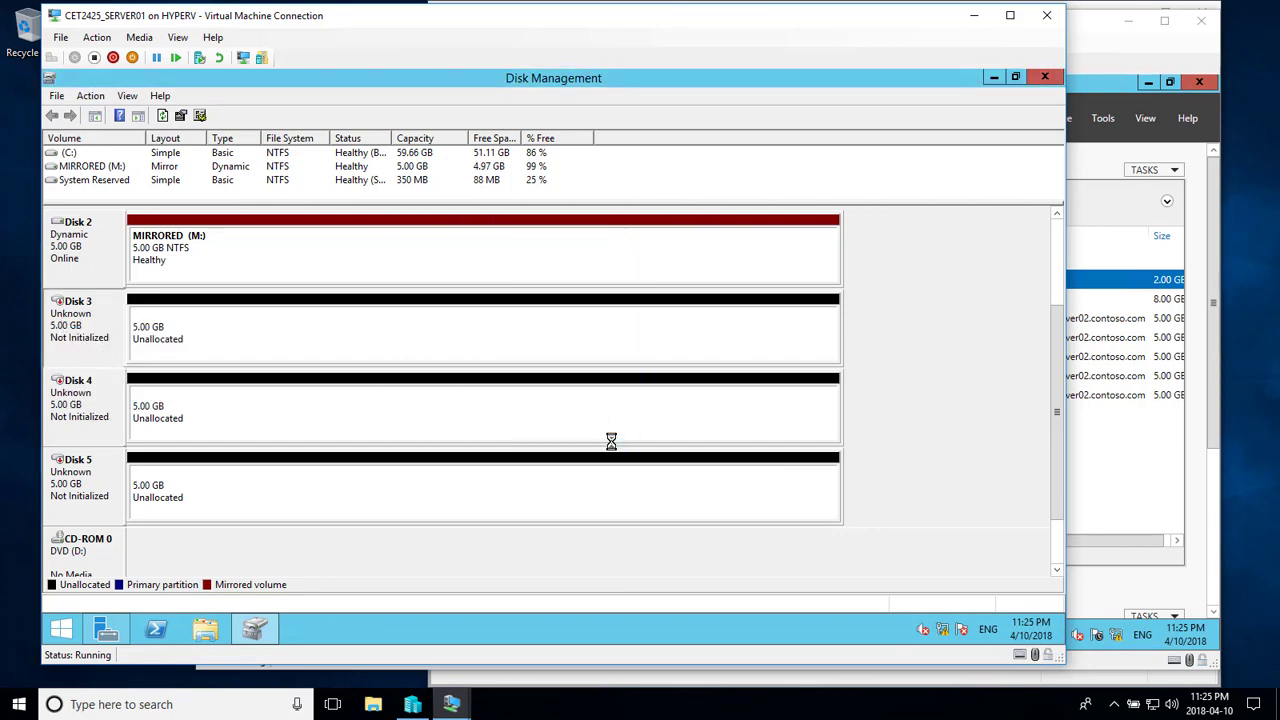
# - Start a new RAID-5 volume from Disk 3's unallocated space and add Disk 4 and Disk 5 to it
pyautogui.rightClick(323, 340)
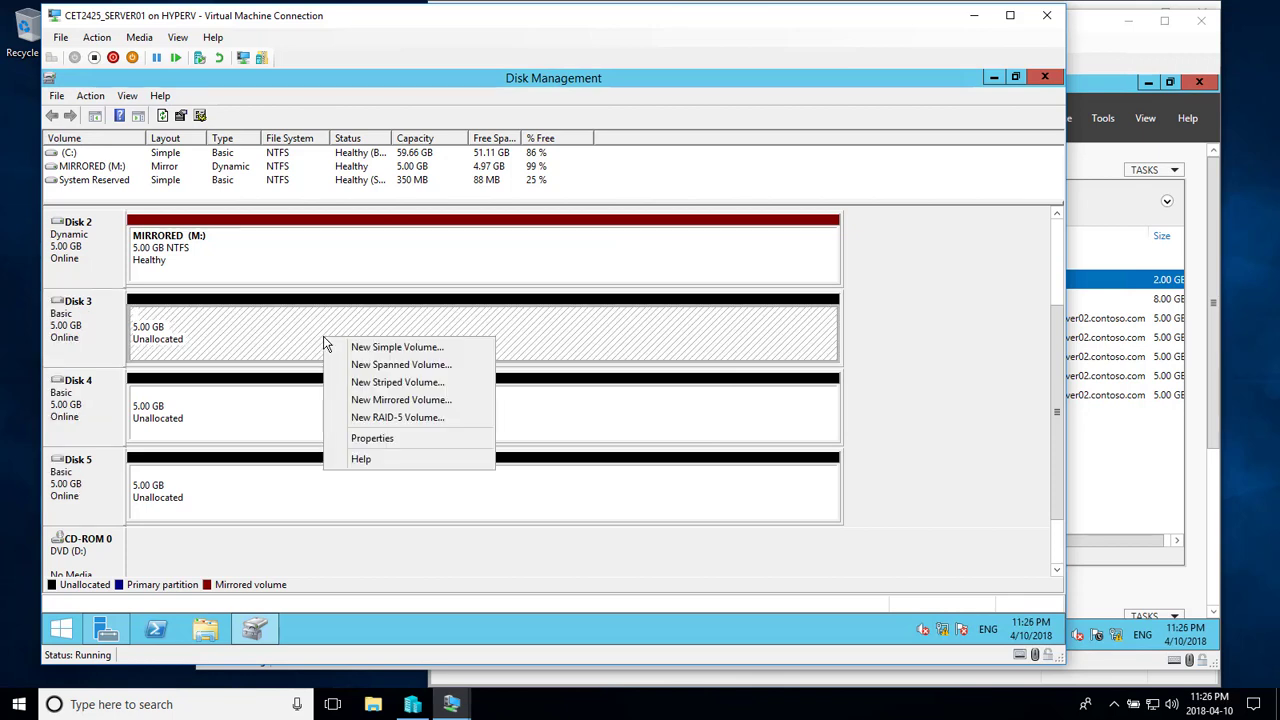
pyautogui.click(405, 420)
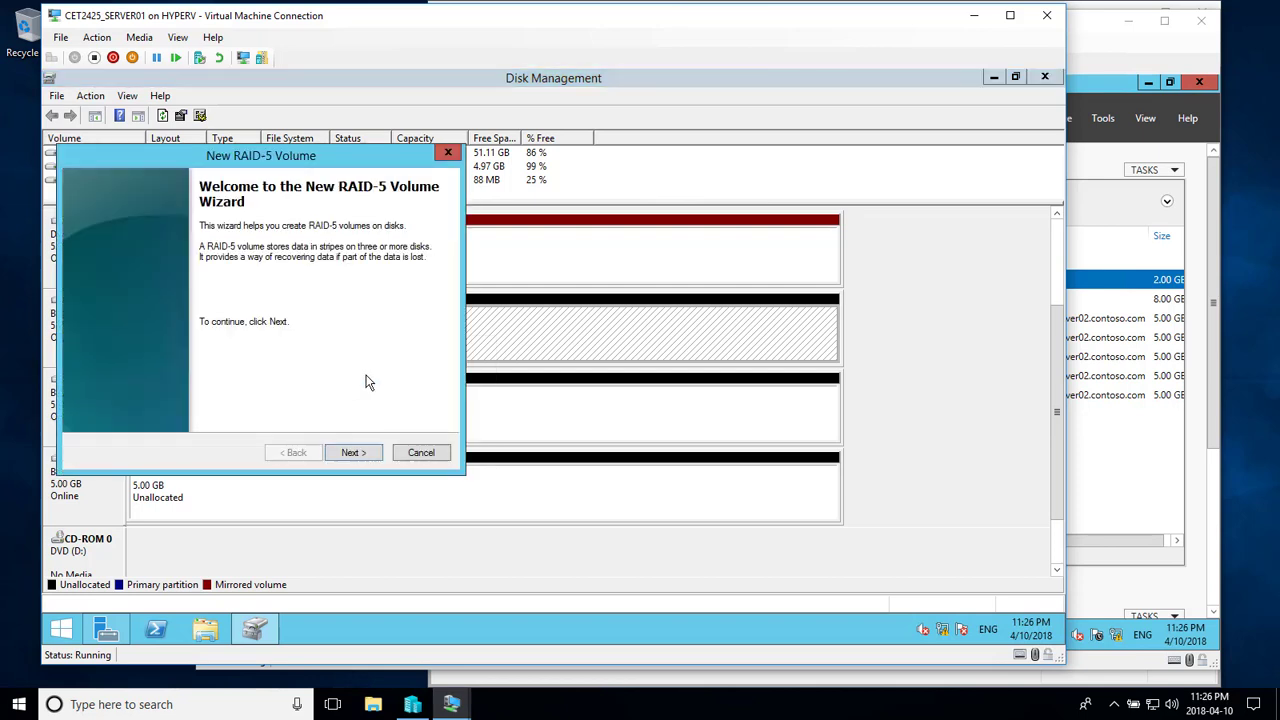
pyautogui.click(361, 452)
pyautogui.click(146, 282)
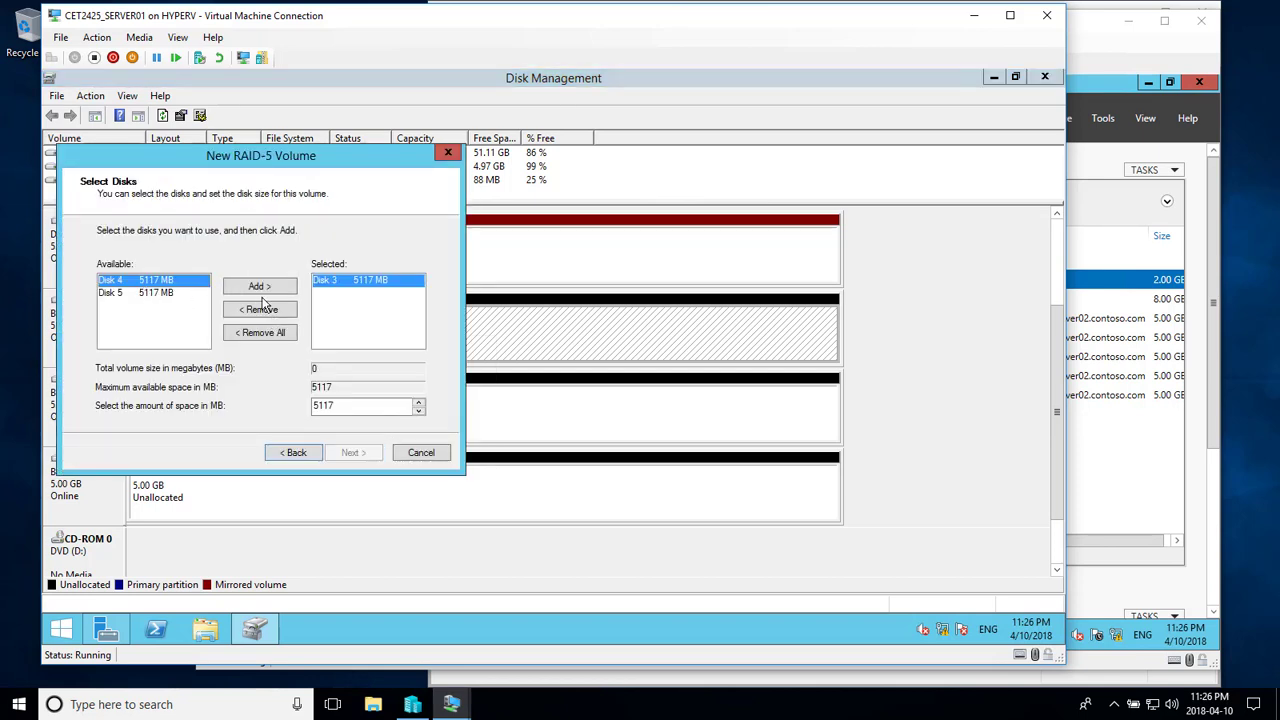
pyautogui.click(258, 286)
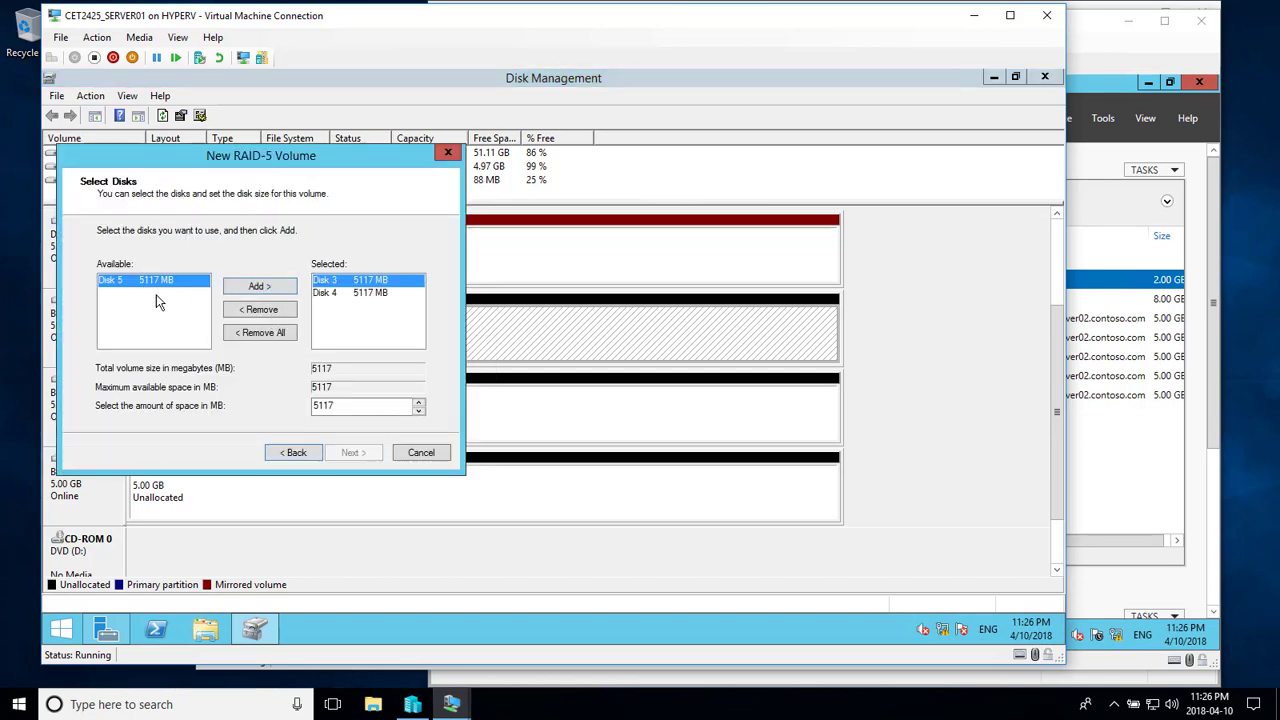
pyautogui.click(253, 287)
pyautogui.click(360, 455)
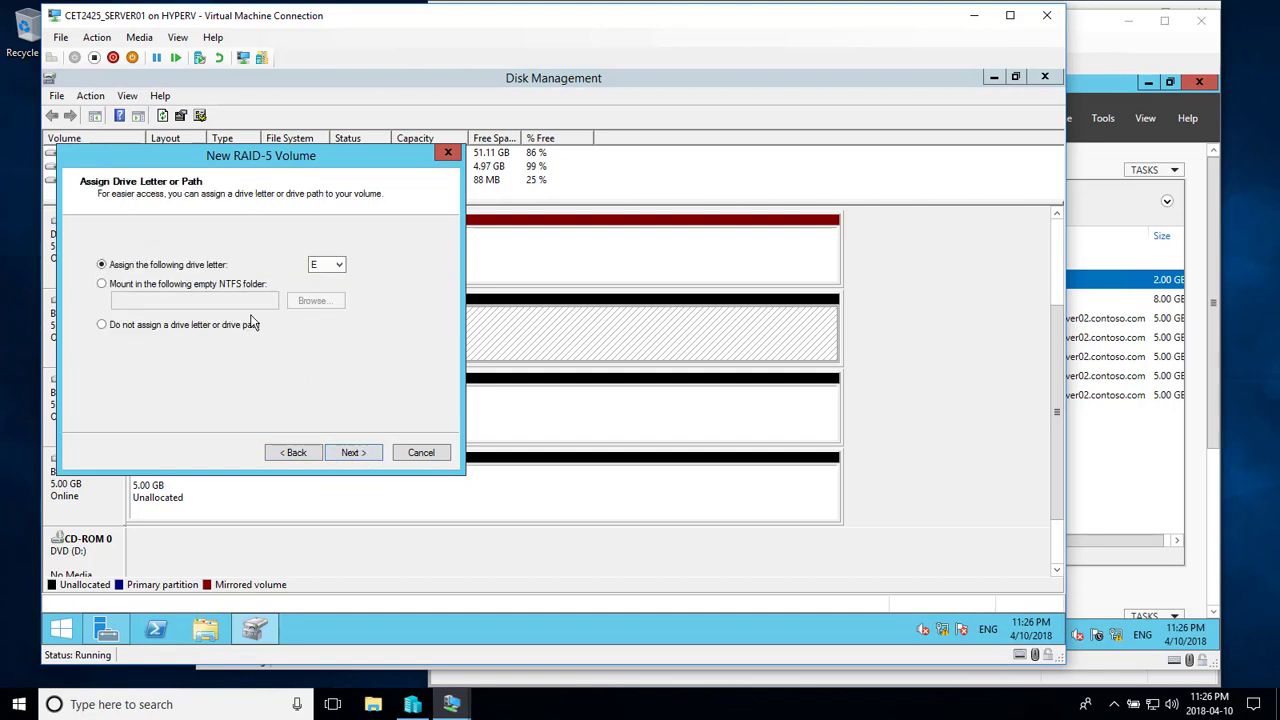
# - Assign drive letter R to the RAID-5 volume
pyautogui.click(339, 266)
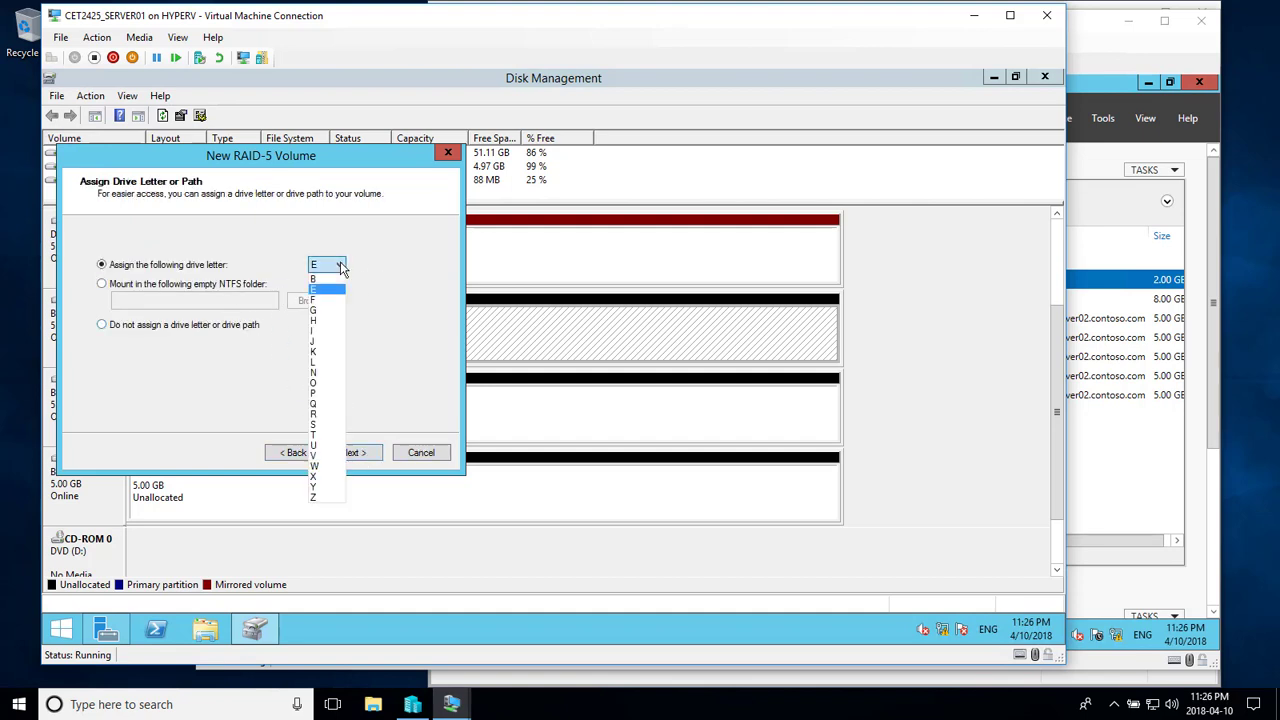
pyautogui.click(324, 414)
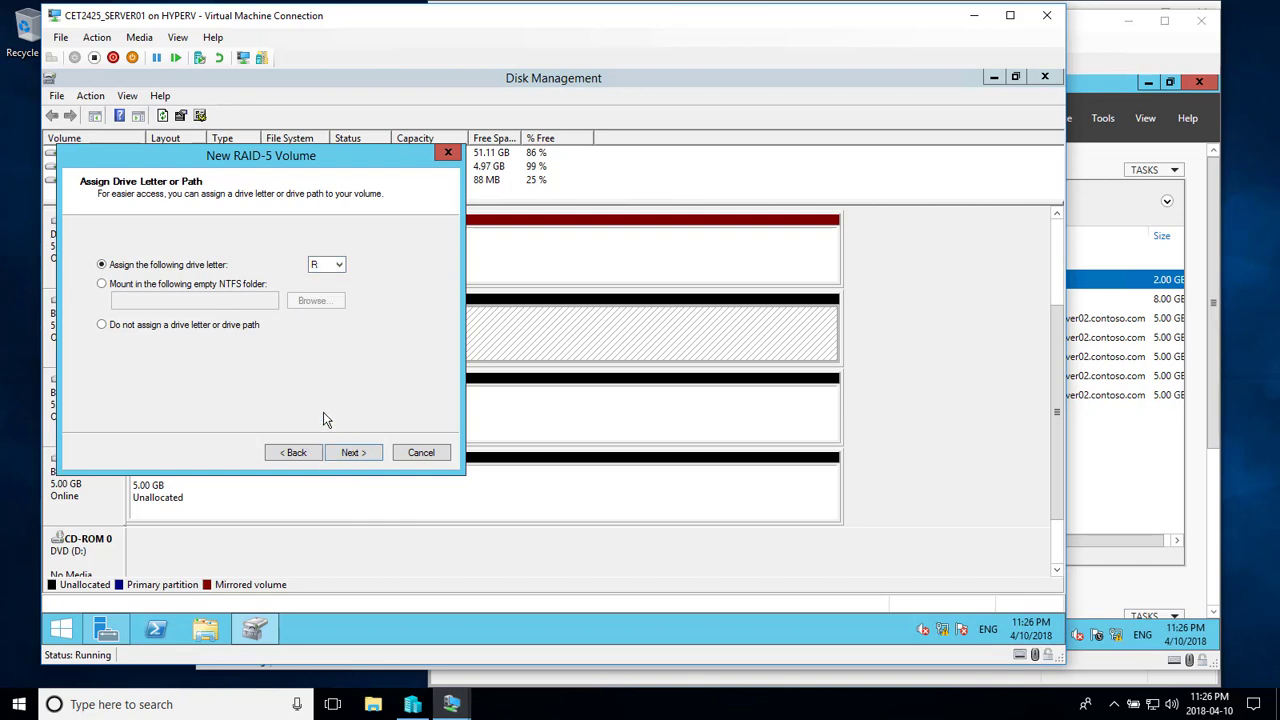
pyautogui.click(348, 454)
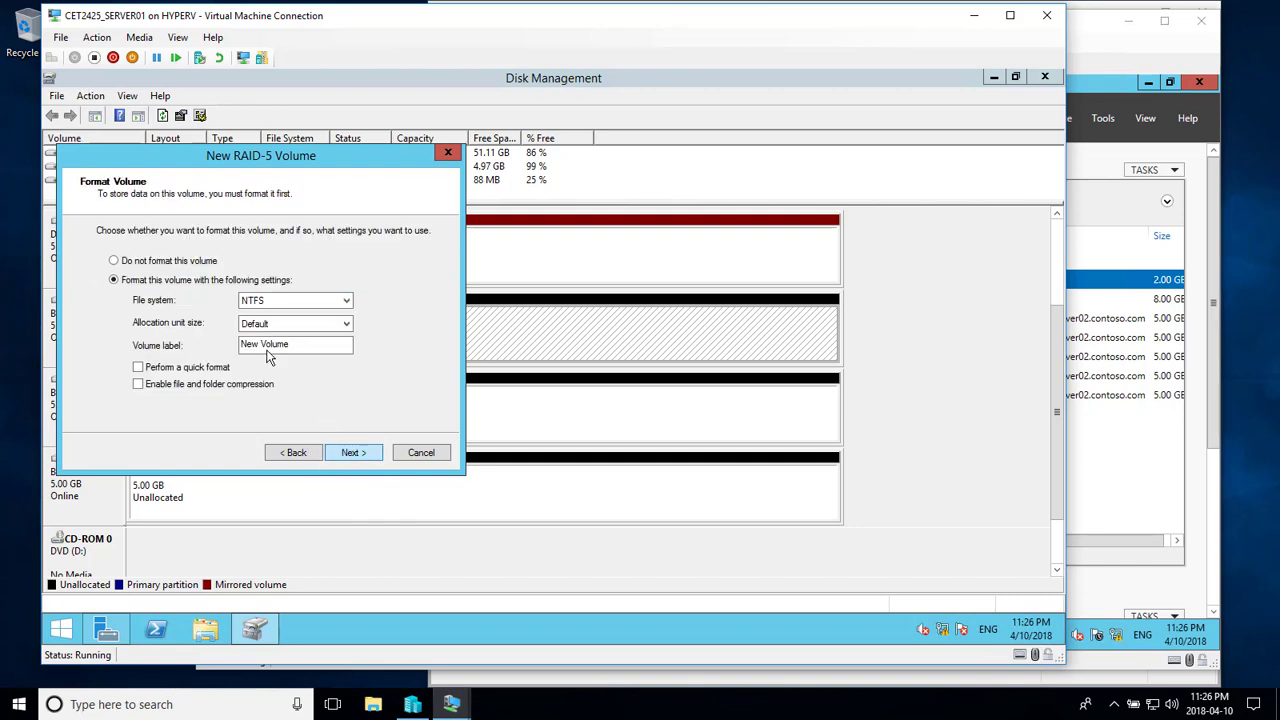
# - Quick-format the RAID-5 volume as NTFS with the label RAID5 and create it, accepting the conversion to dynamic disks
pyautogui.moveTo(291, 345); pyautogui.dragTo(206, 353)
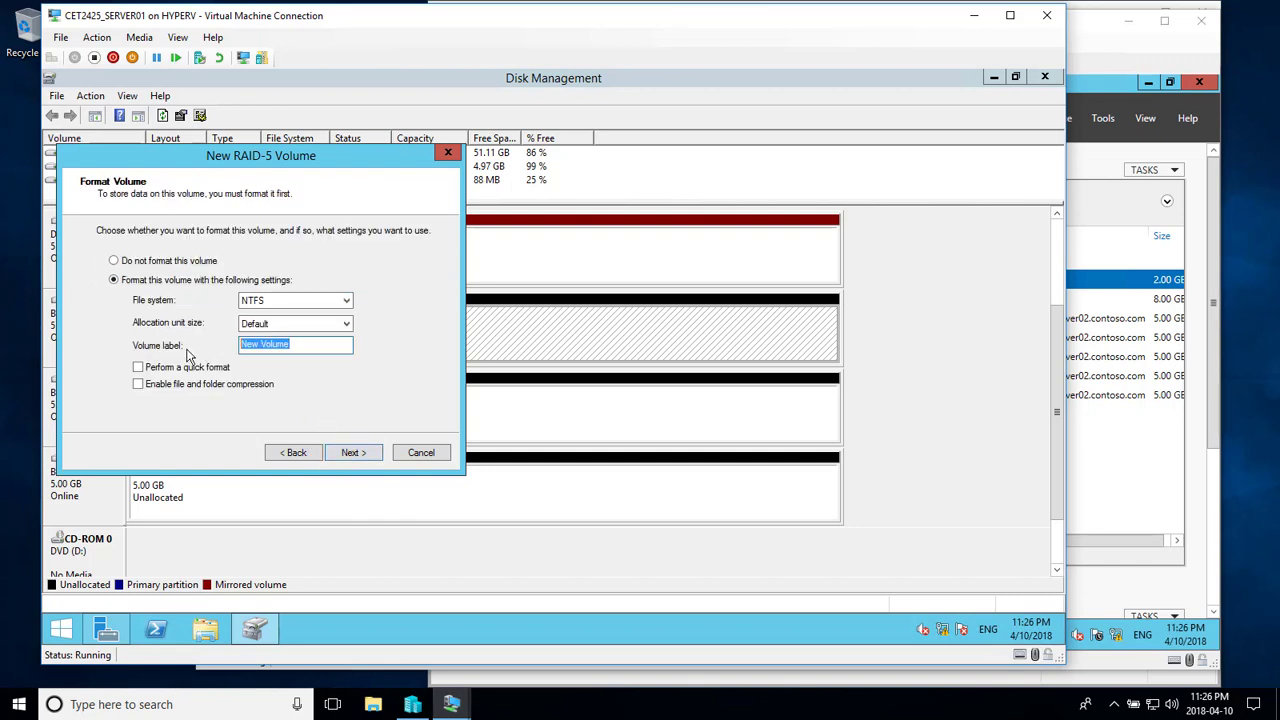
pyautogui.write('RAID5')
pyautogui.click(212, 372)
pyautogui.click(354, 453)
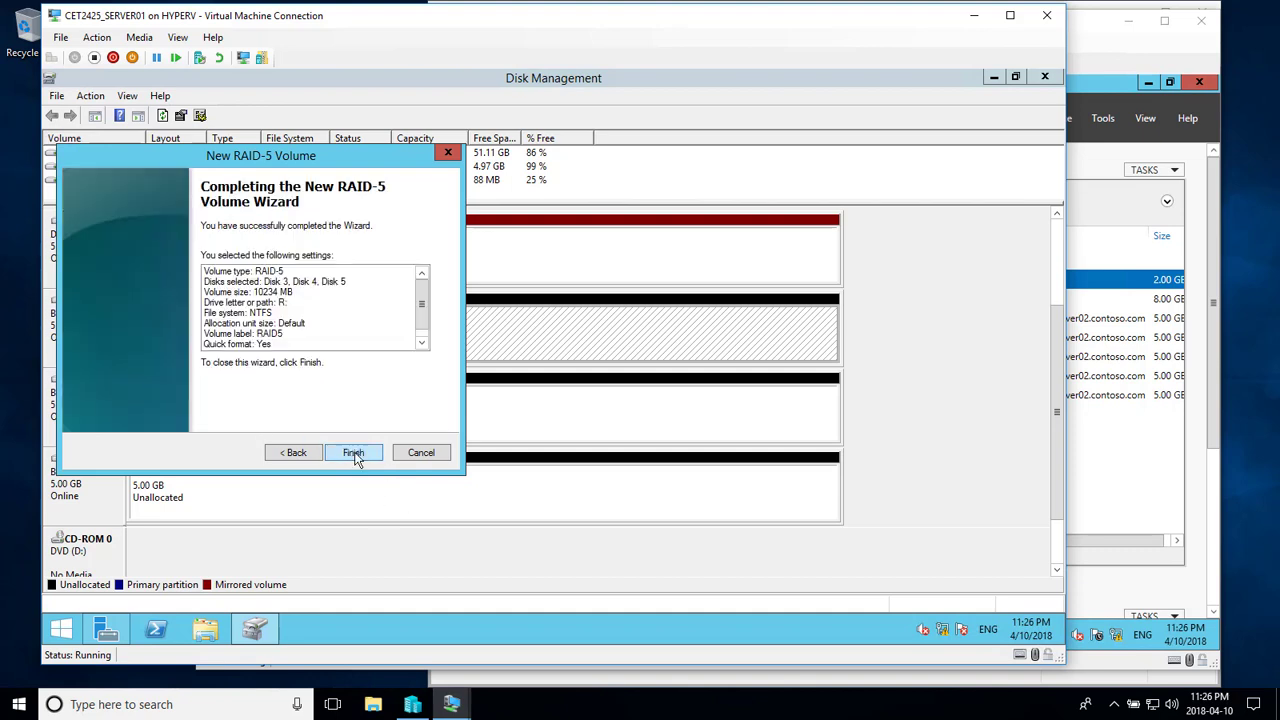
pyautogui.click(354, 455)
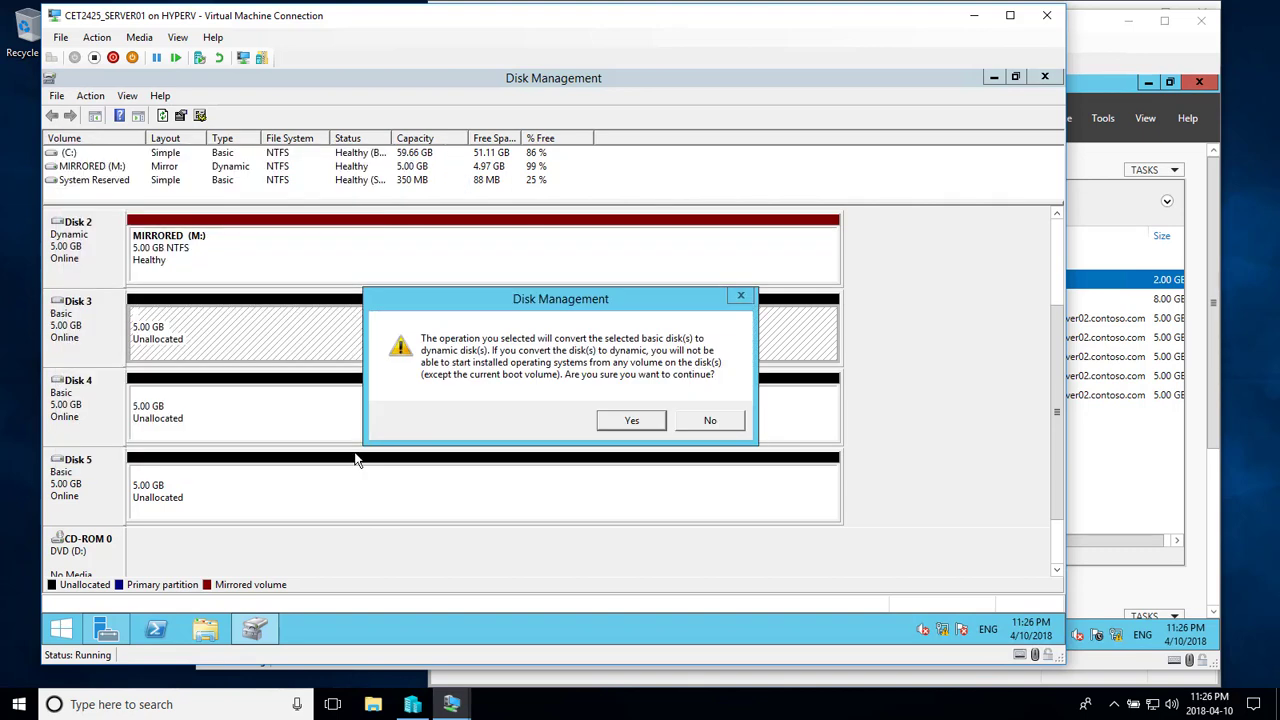
pyautogui.click(632, 422)
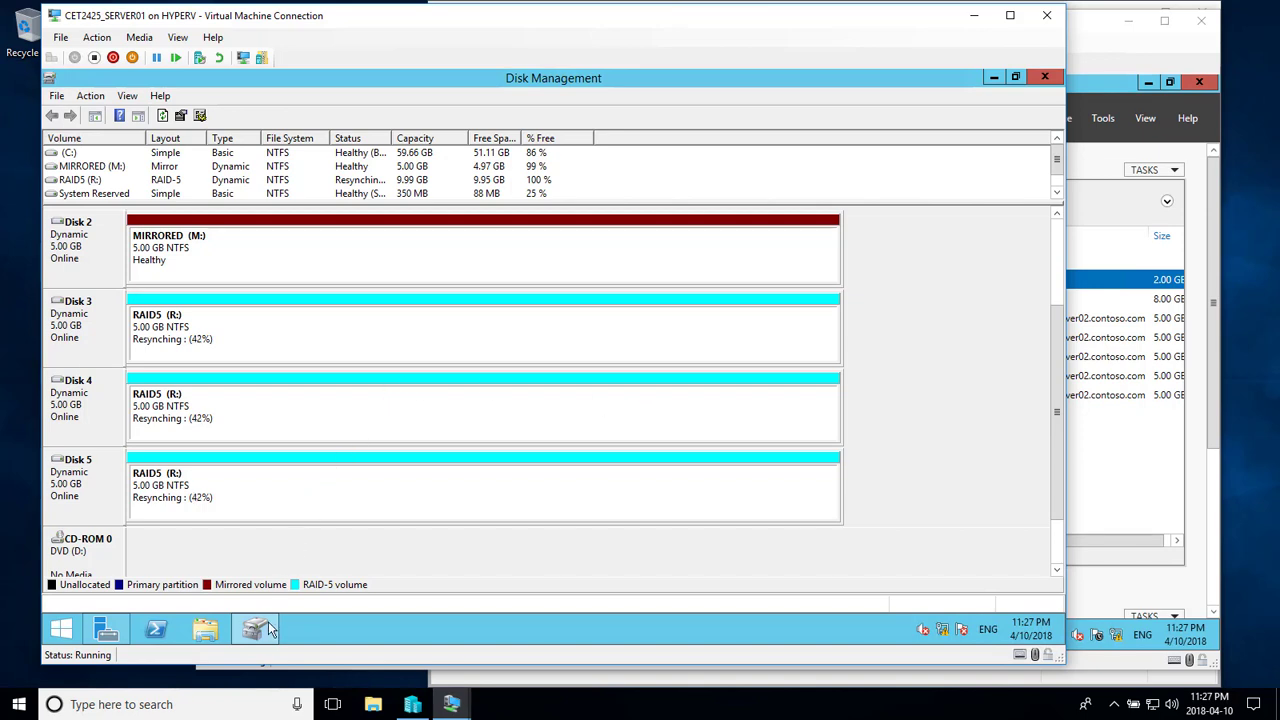
# - Switch to File Explorer and create a folder named MIRROR at the root of the MIRRORED (M:) volume
pyautogui.click(201, 634)
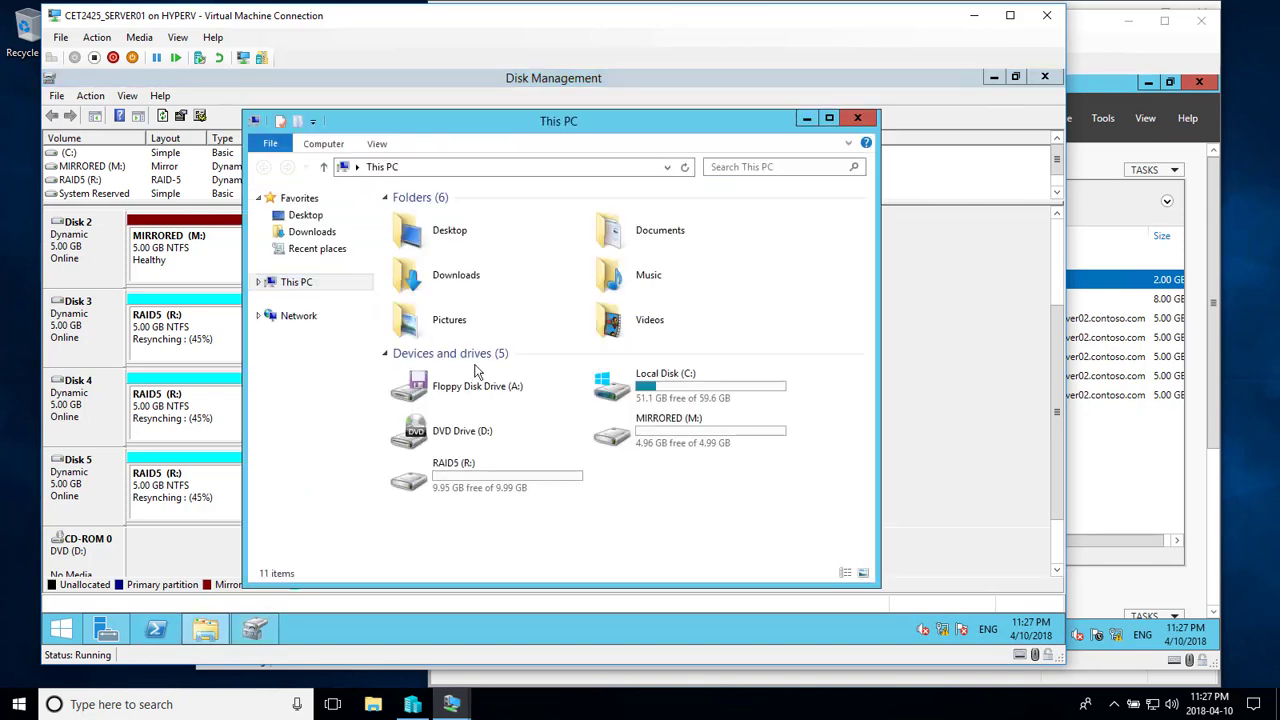
pyautogui.click(660, 432)
pyautogui.doubleClick(660, 432)
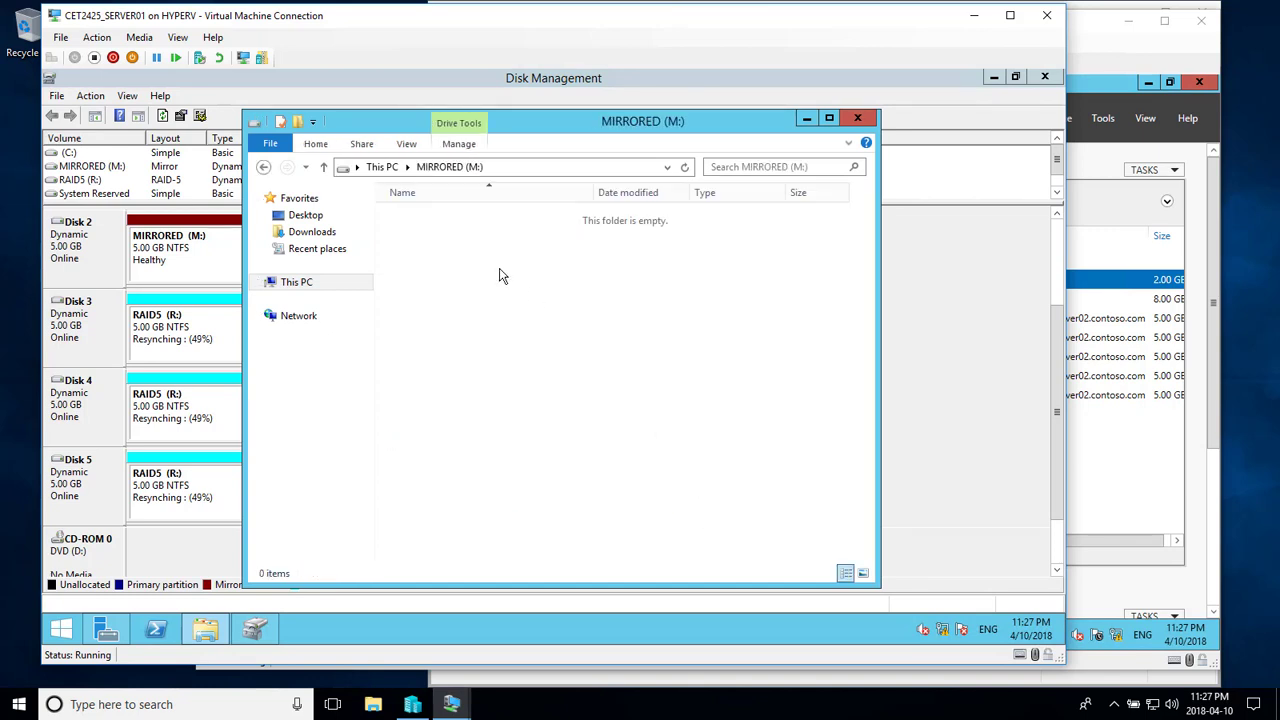
pyautogui.rightClick(499, 272)
pyautogui.moveTo(601, 436)
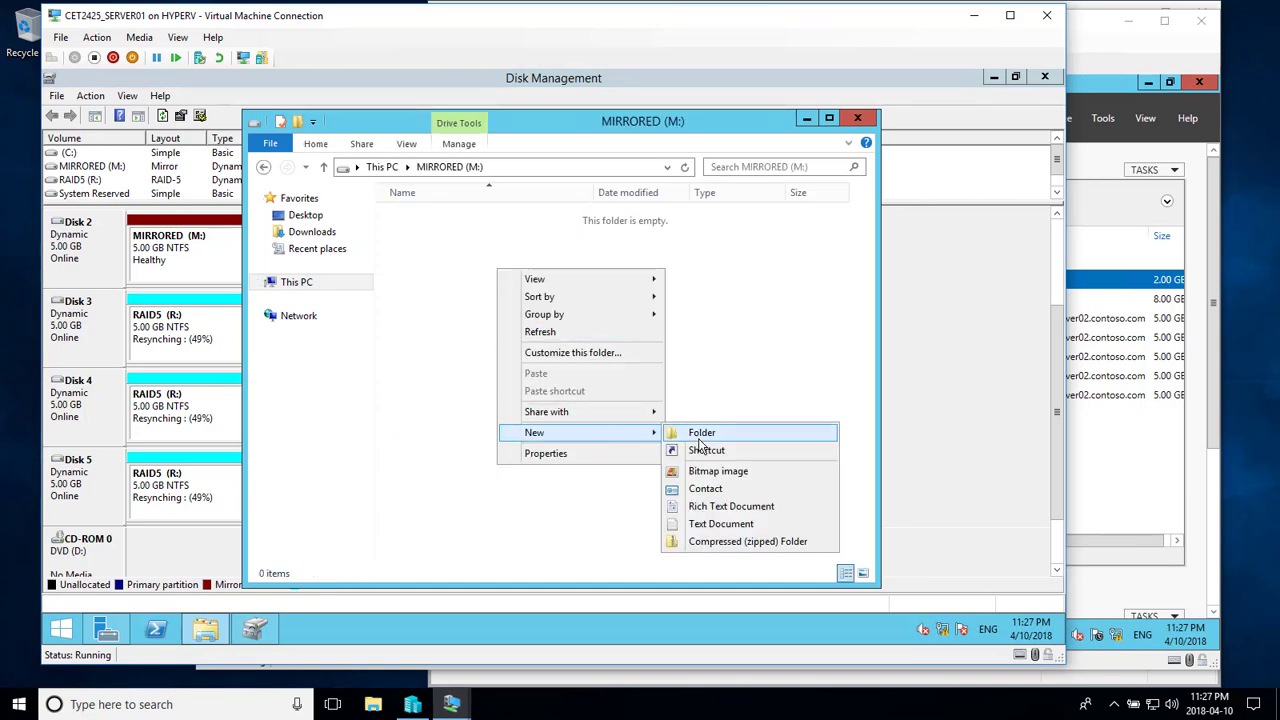
pyautogui.click(700, 438)
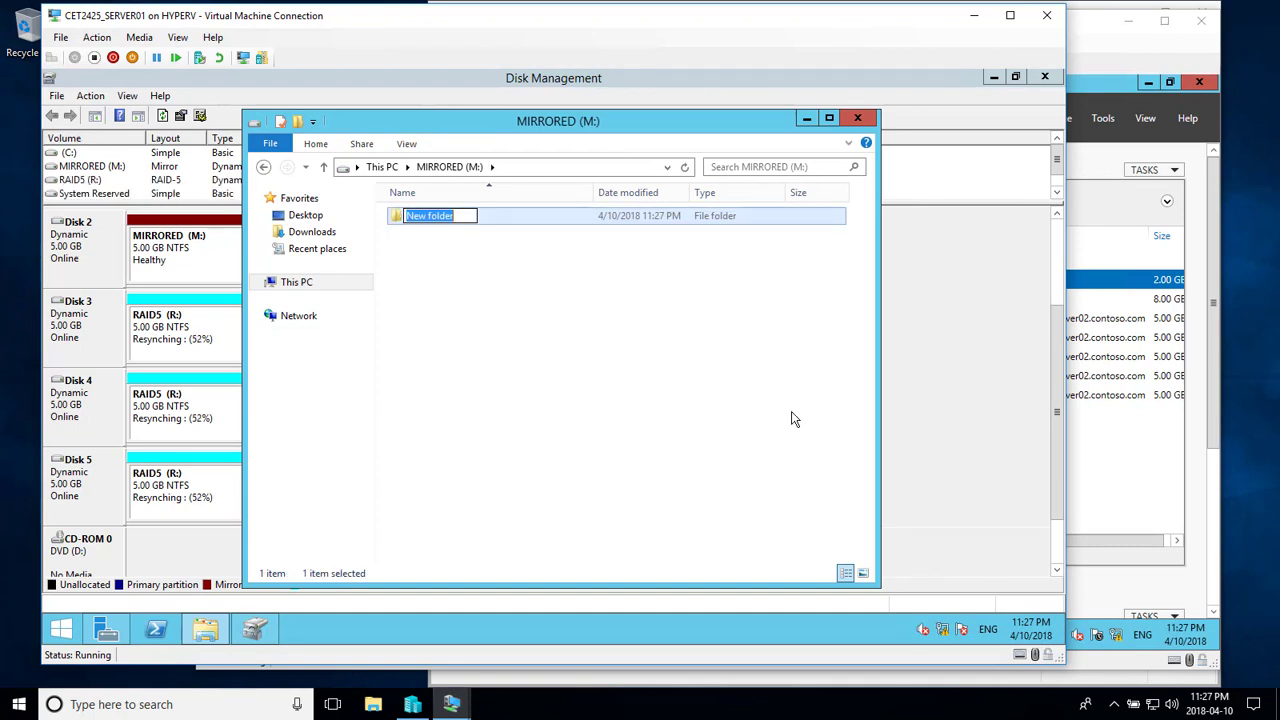
pyautogui.write('MIRROR')
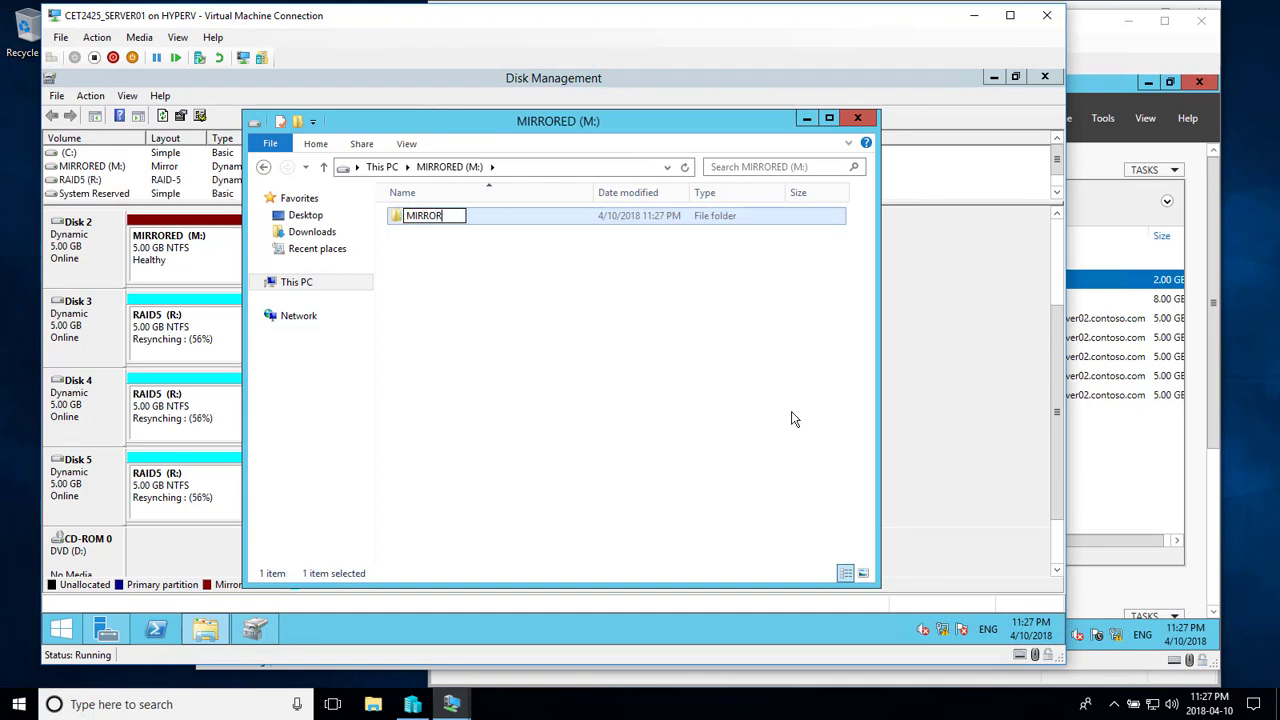
pyautogui.click(560, 380)
# - Create a subfolder named Some Stuff inside the MIRROR folder
pyautogui.doubleClick(420, 218)
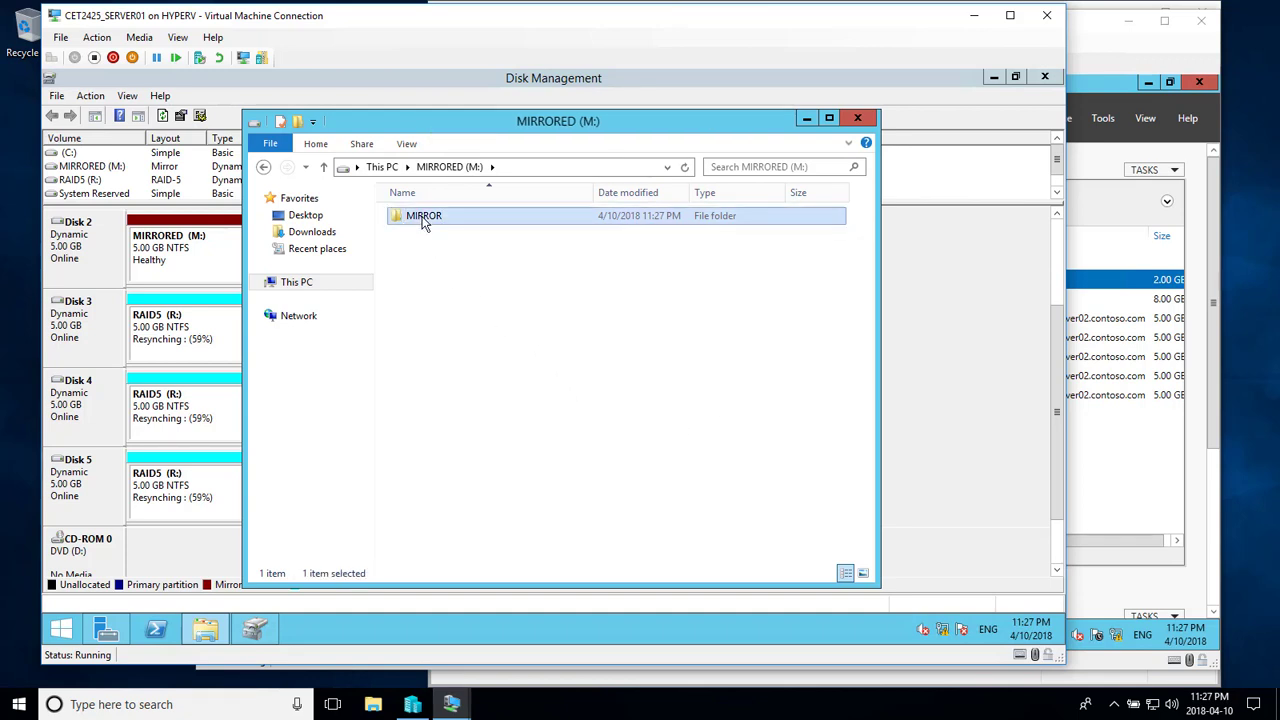
pyautogui.rightClick(491, 298)
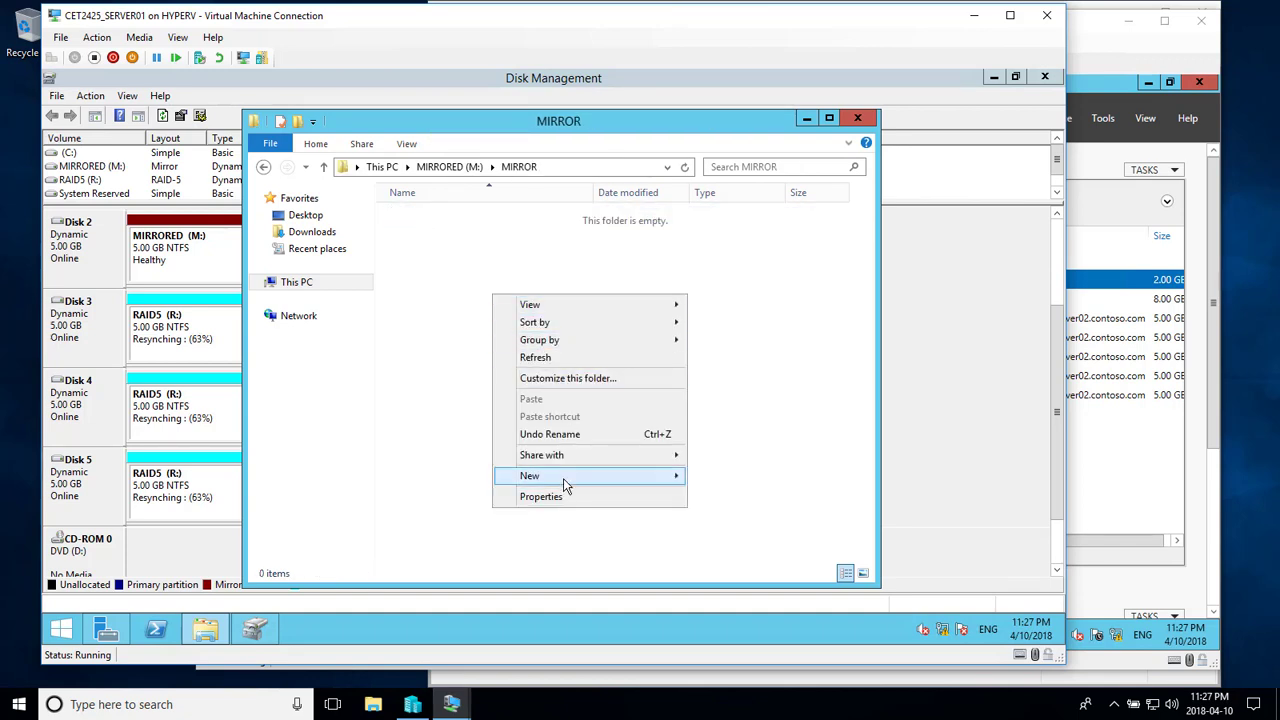
pyautogui.moveTo(566, 478)
pyautogui.click(713, 484)
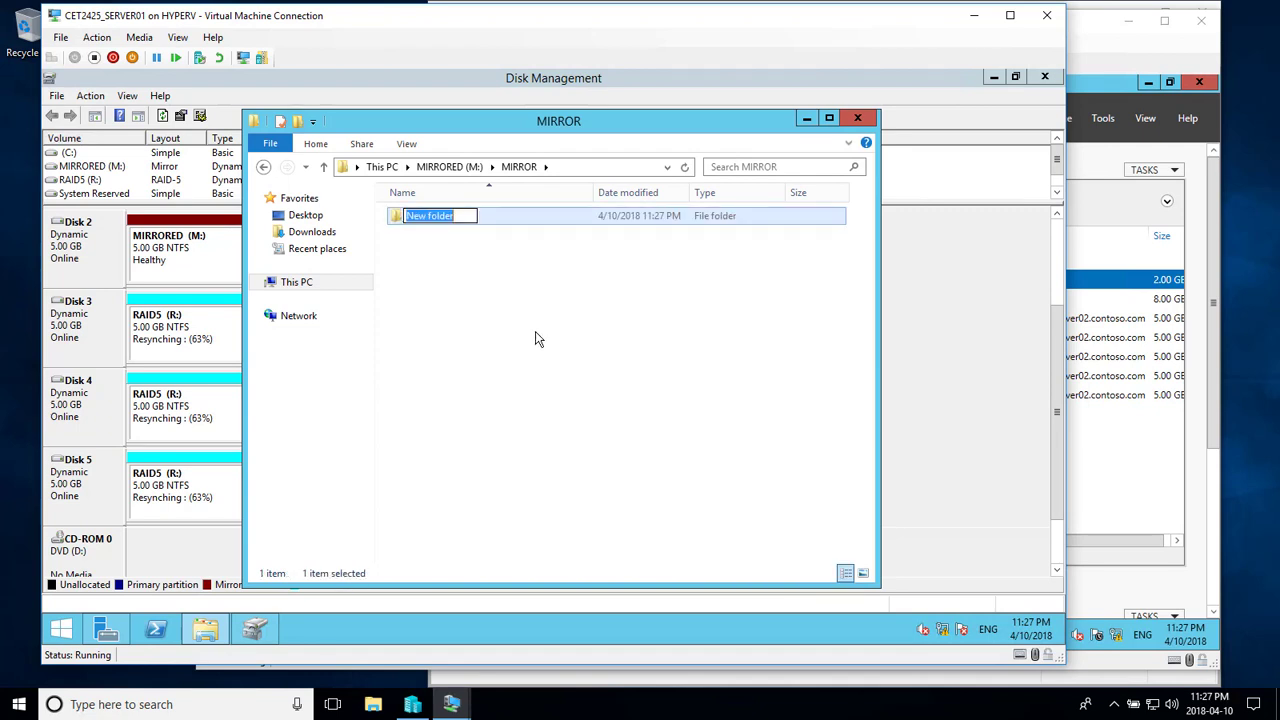
pyautogui.write('Some S')
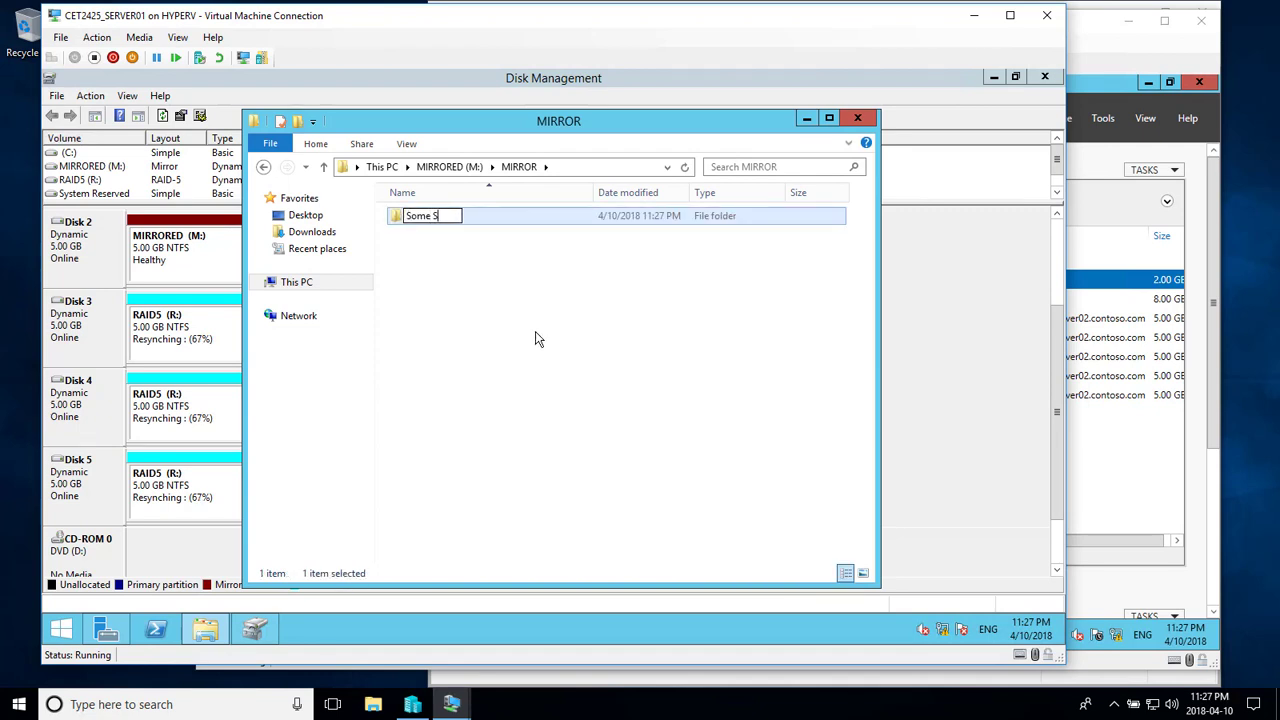
pyautogui.write('tuff')
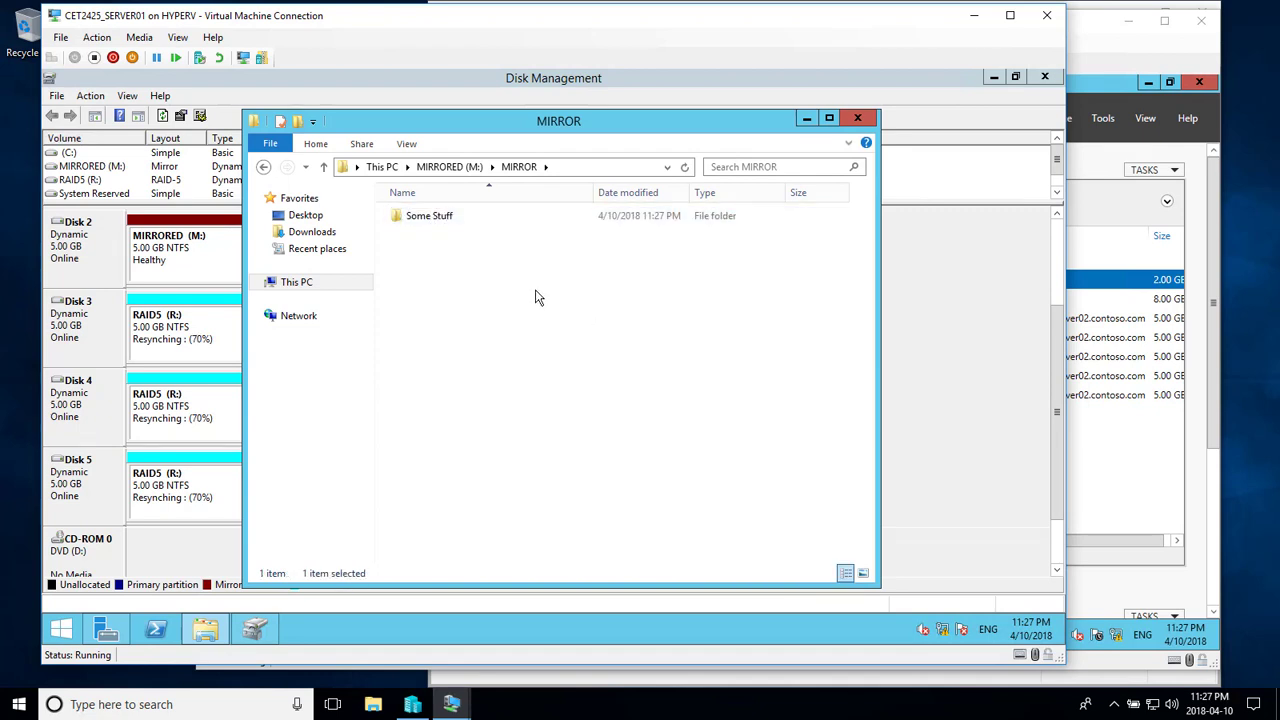
pyautogui.click(537, 297)
# - Enable advanced sharing on the MIRROR folder with the share name MIRROR
pyautogui.click(263, 167)
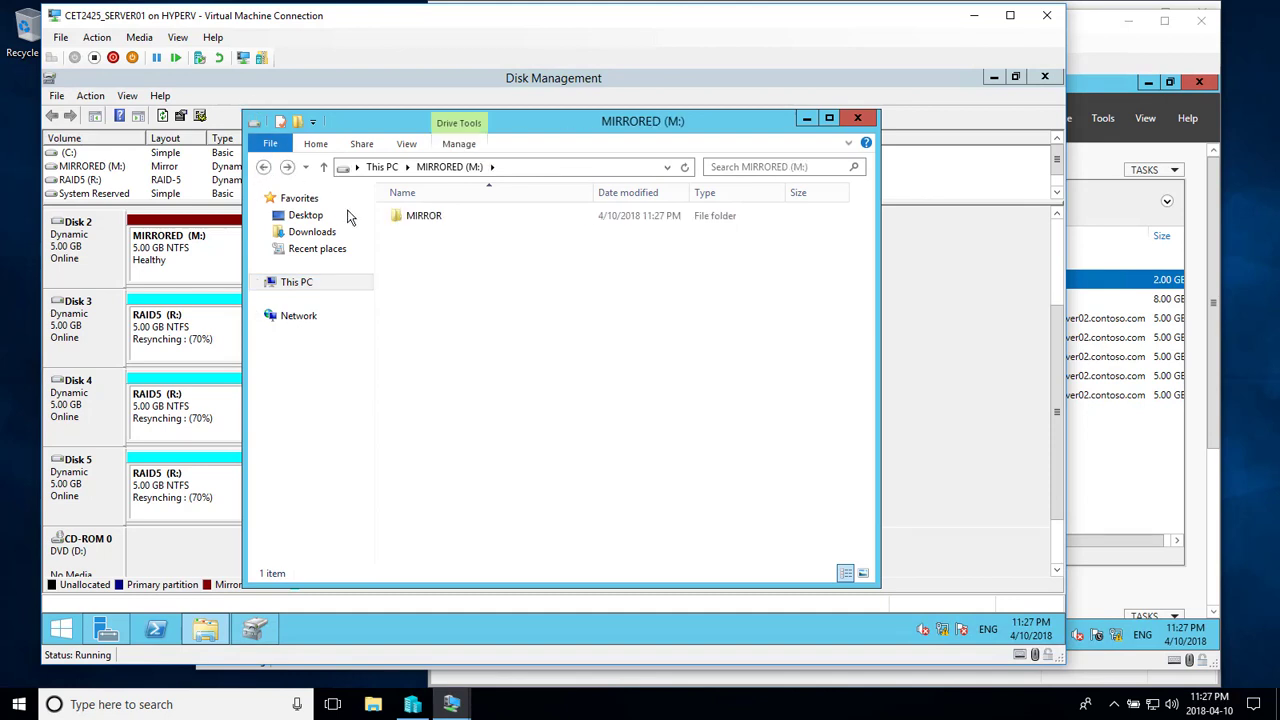
pyautogui.rightClick(410, 226)
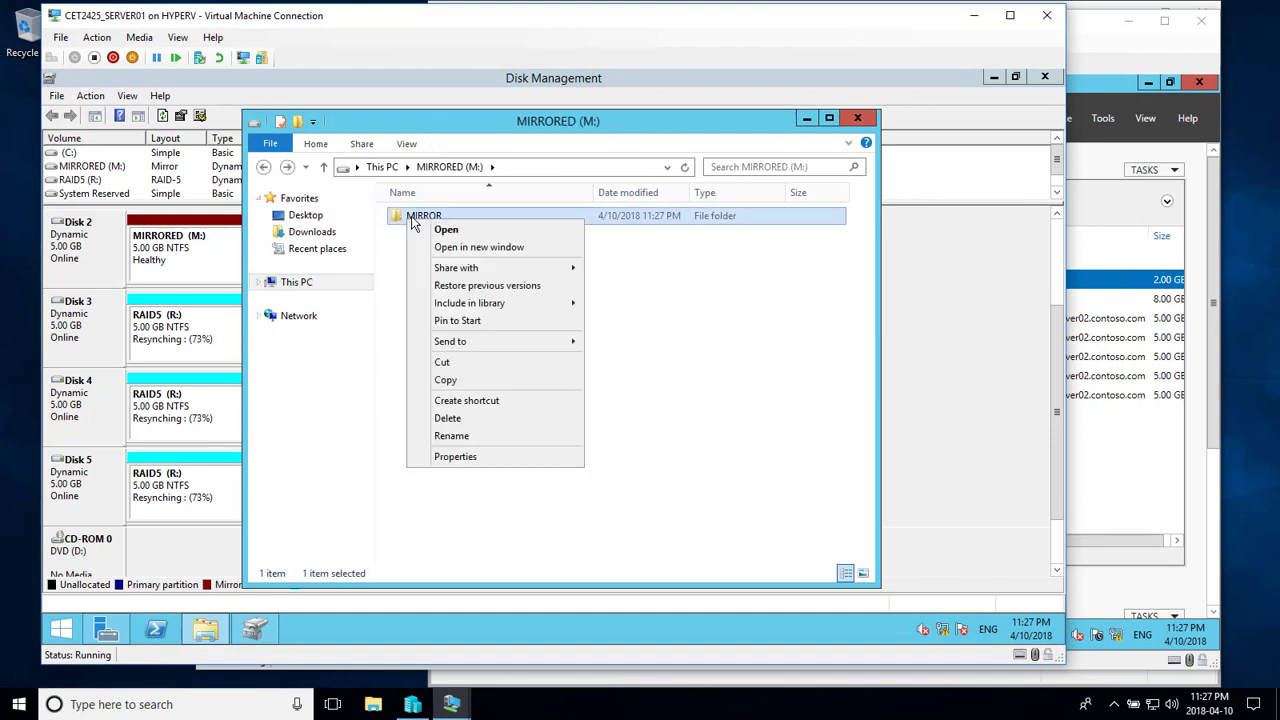
pyautogui.click(456, 458)
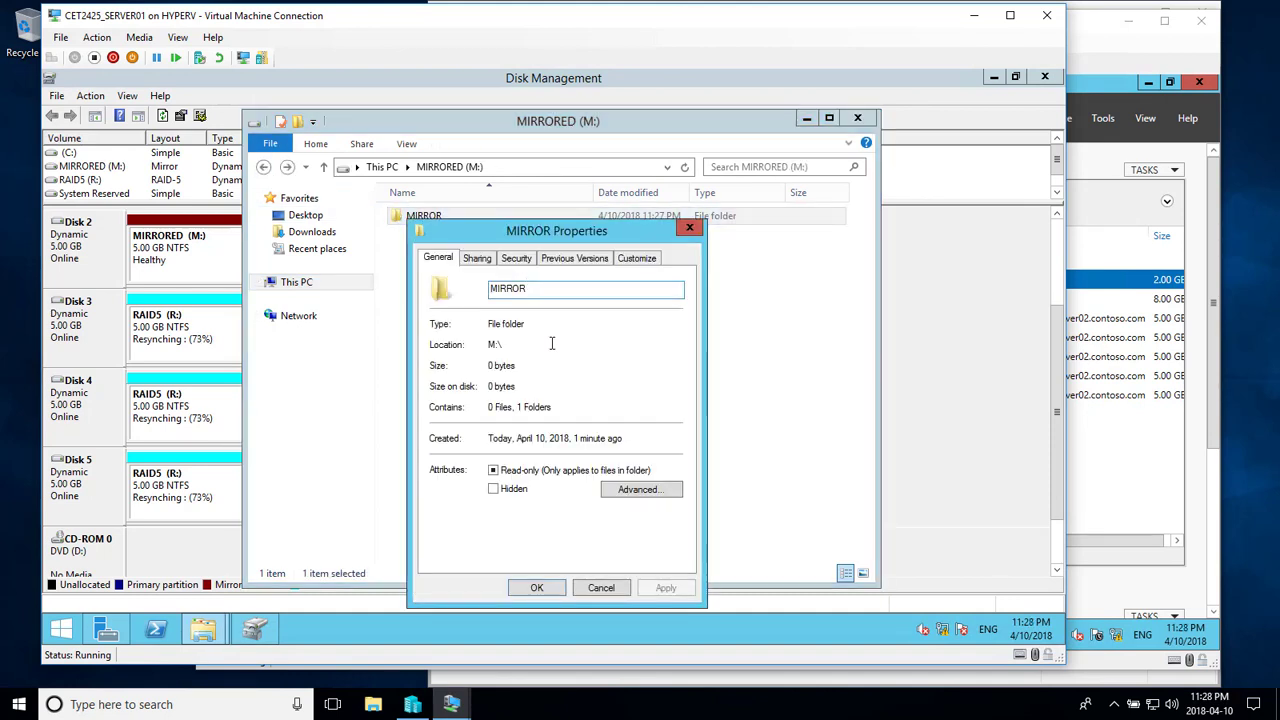
pyautogui.click(476, 258)
pyautogui.click(487, 450)
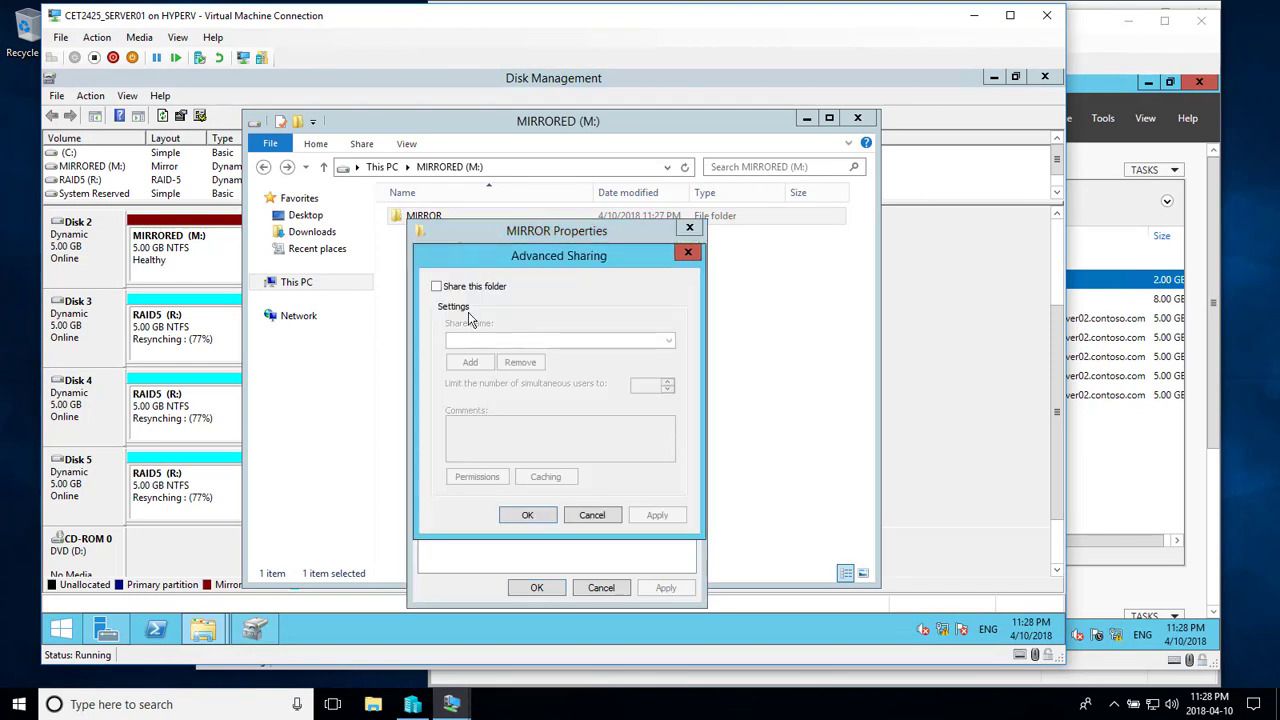
pyautogui.click(436, 286)
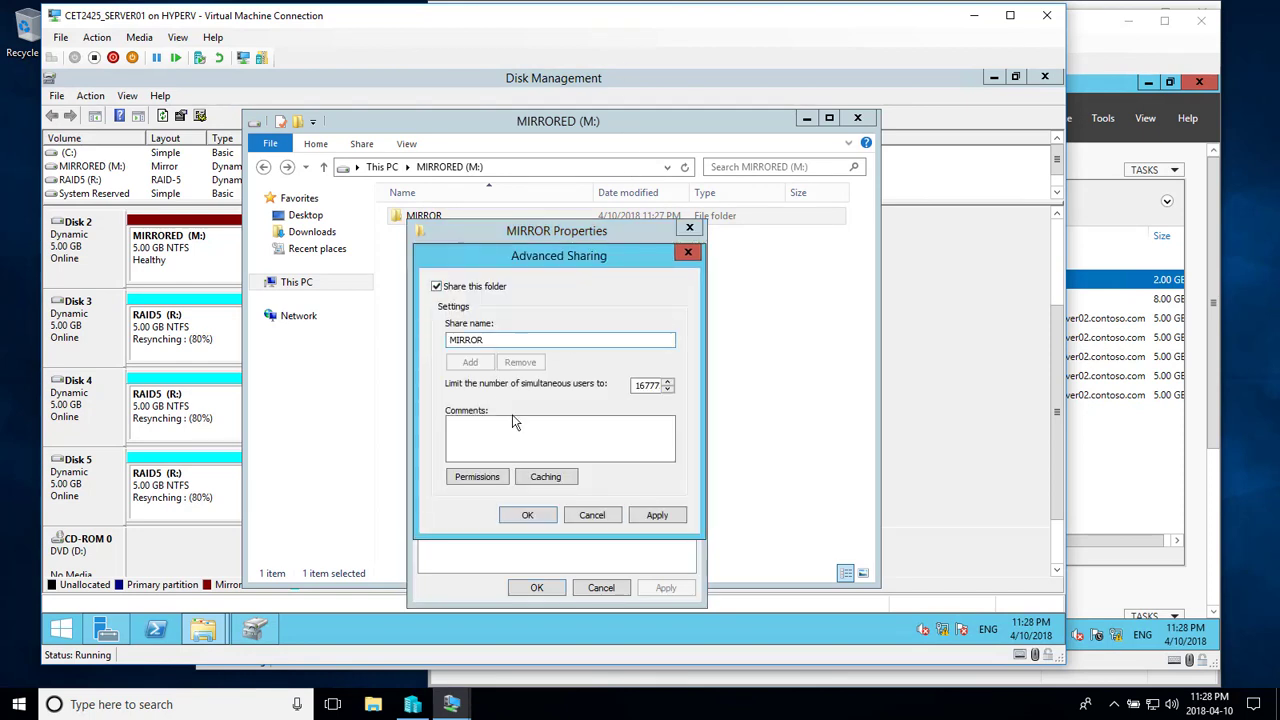
# - Allow Everyone Full Control in the MIRROR share permissions and save the folder's sharing settings
pyautogui.click(487, 477)
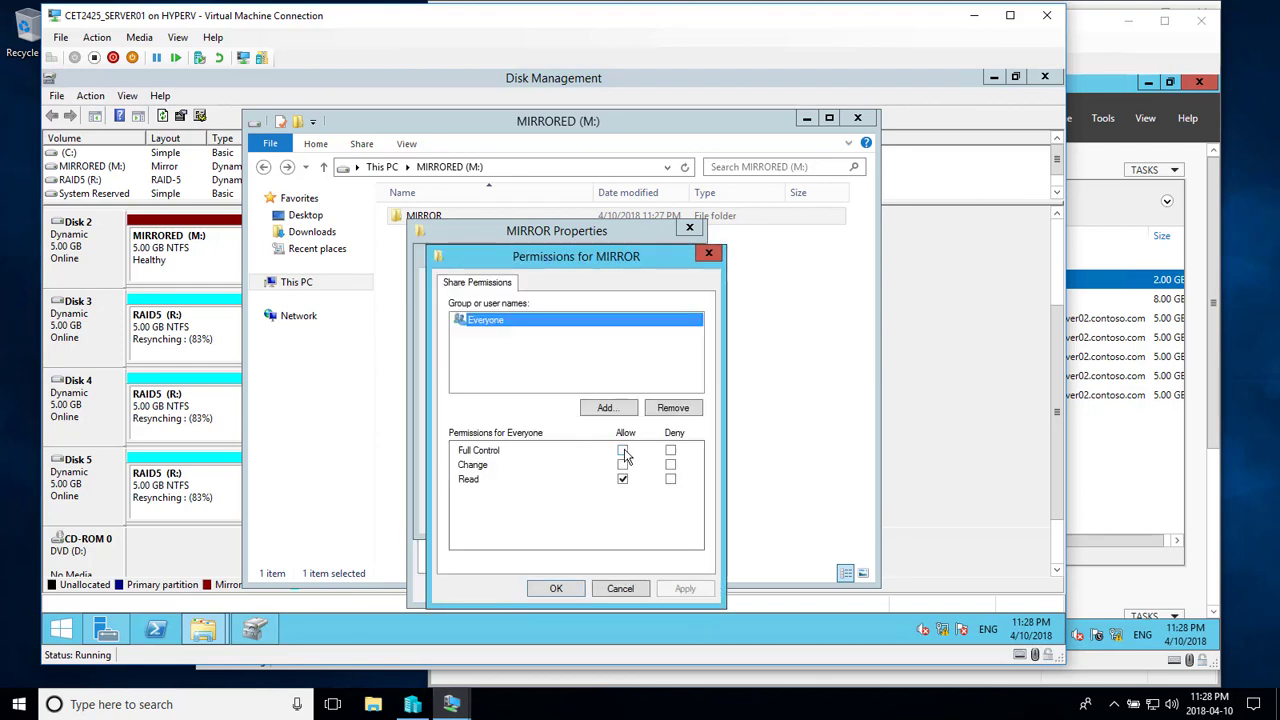
pyautogui.click(622, 451)
pyautogui.click(685, 588)
pyautogui.click(556, 588)
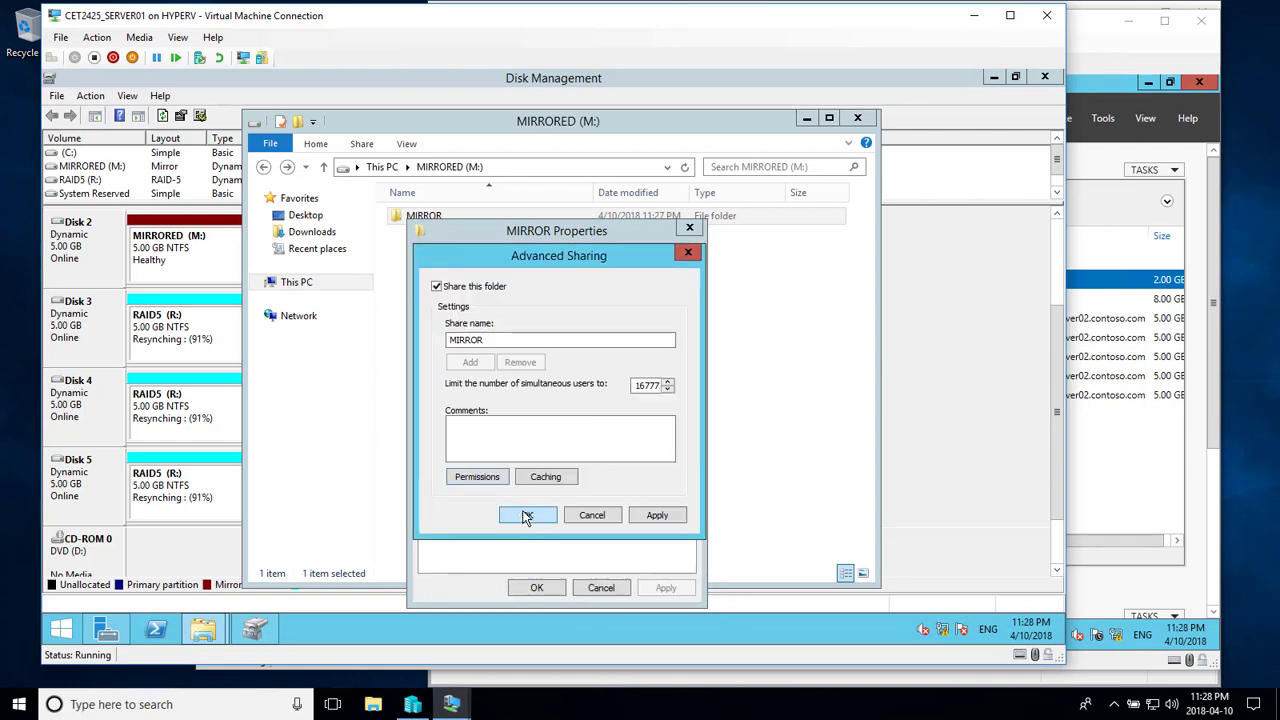
pyautogui.click(527, 515)
pyautogui.click(536, 588)
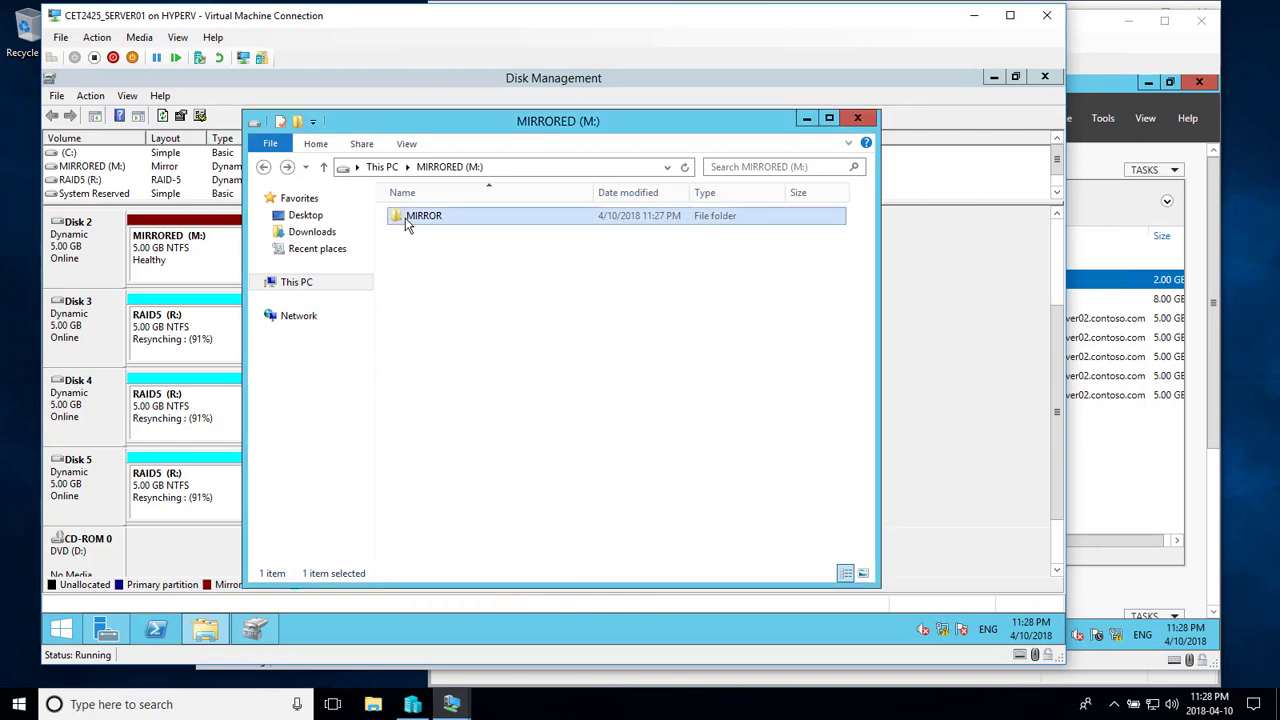
# - Examine the MIRROR folder's network path and the security permissions of its Administrators and Users groups
pyautogui.rightClick(406, 224)
pyautogui.click(490, 458)
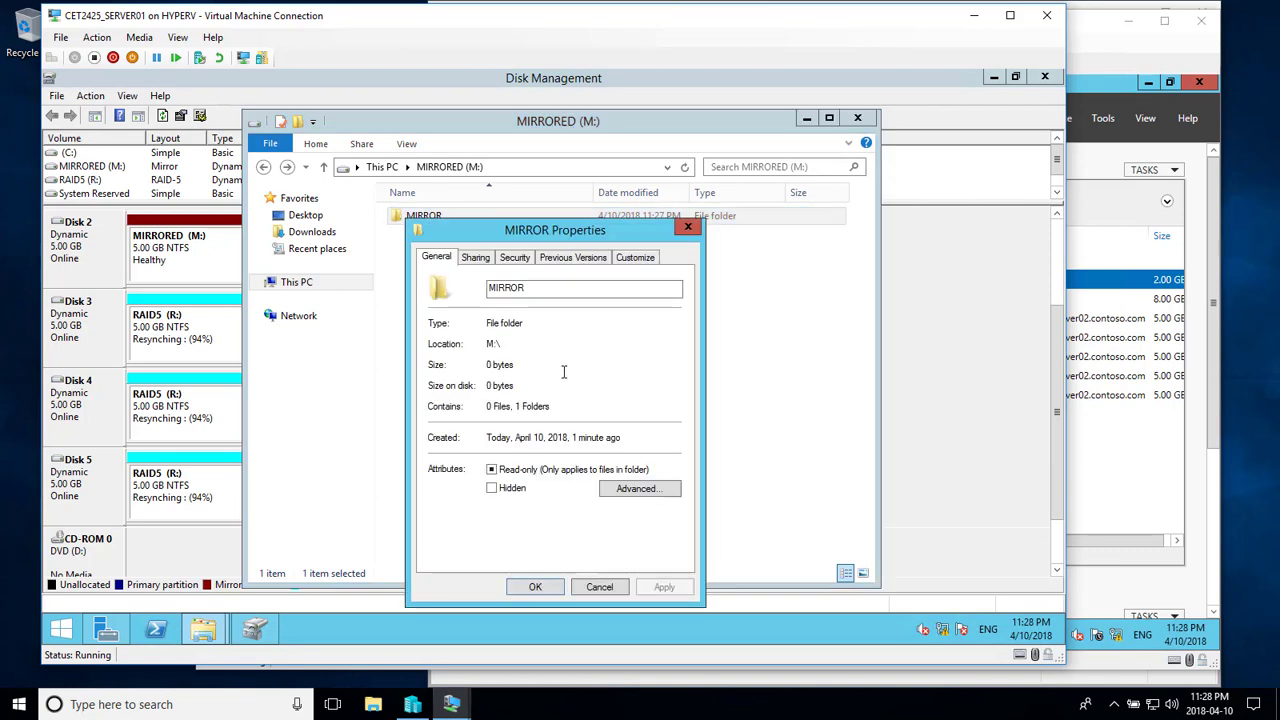
pyautogui.click(476, 258)
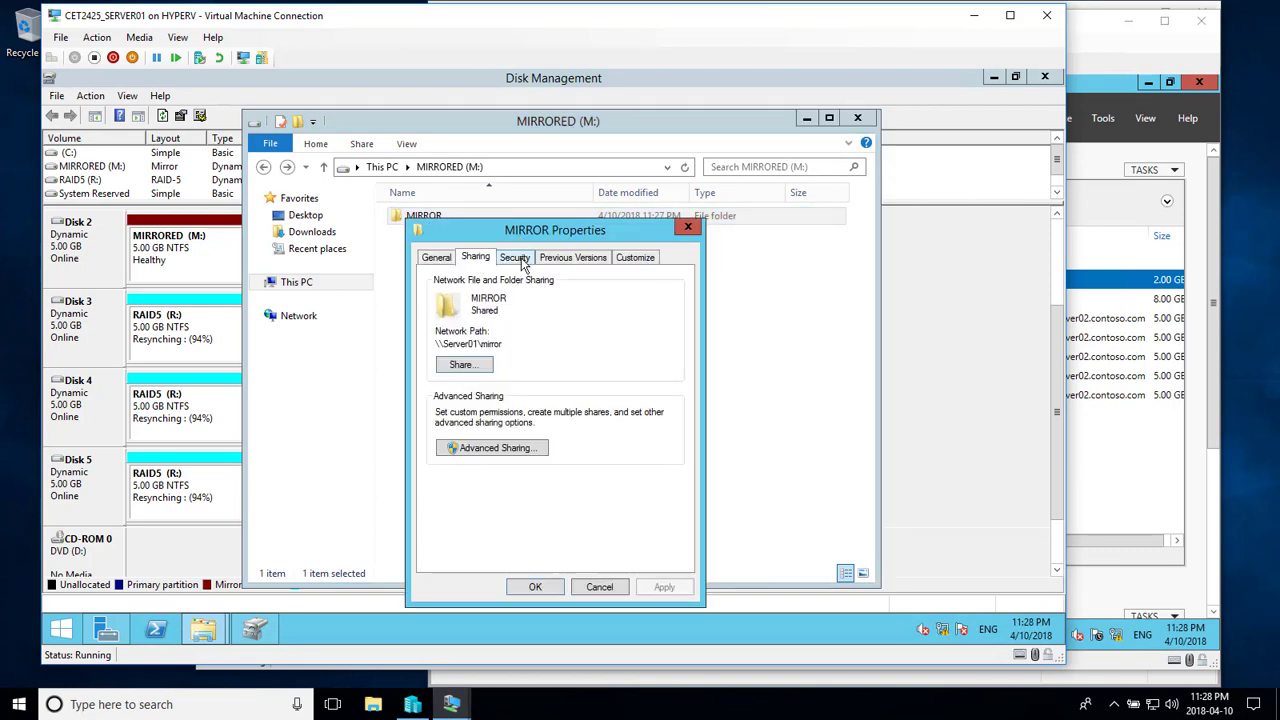
pyautogui.click(515, 258)
pyautogui.click(495, 347)
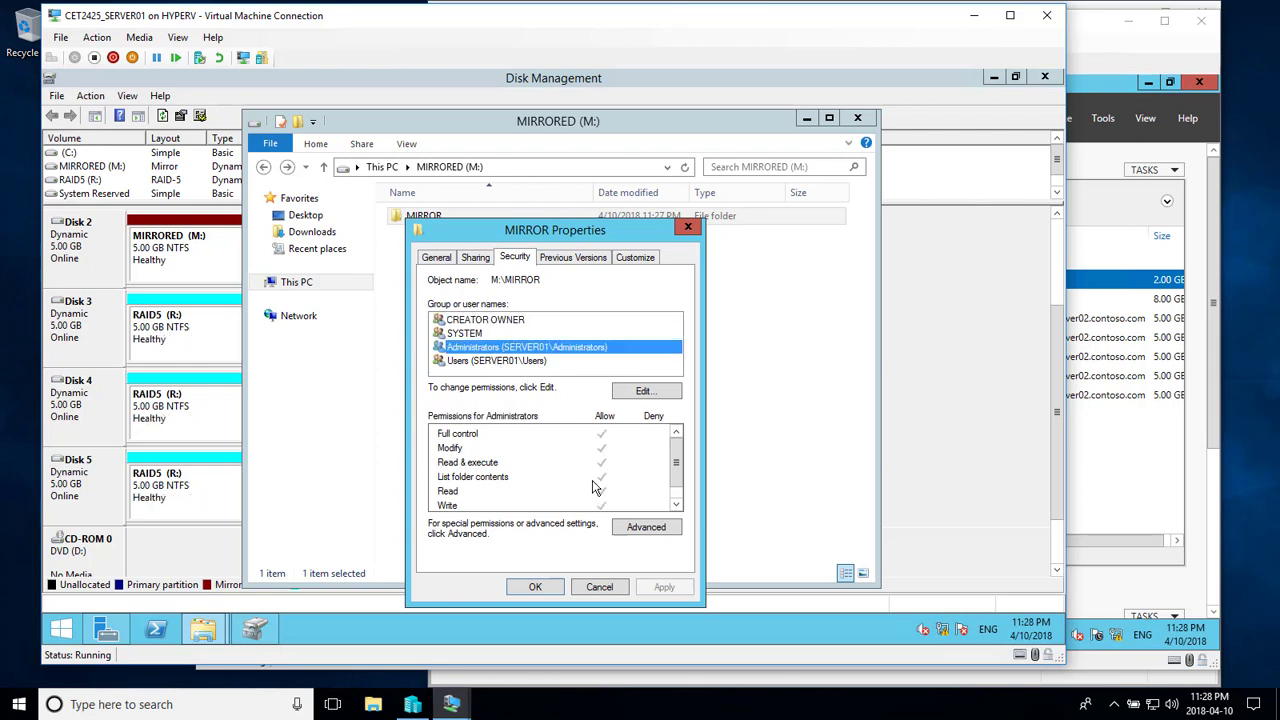
pyautogui.click(464, 368)
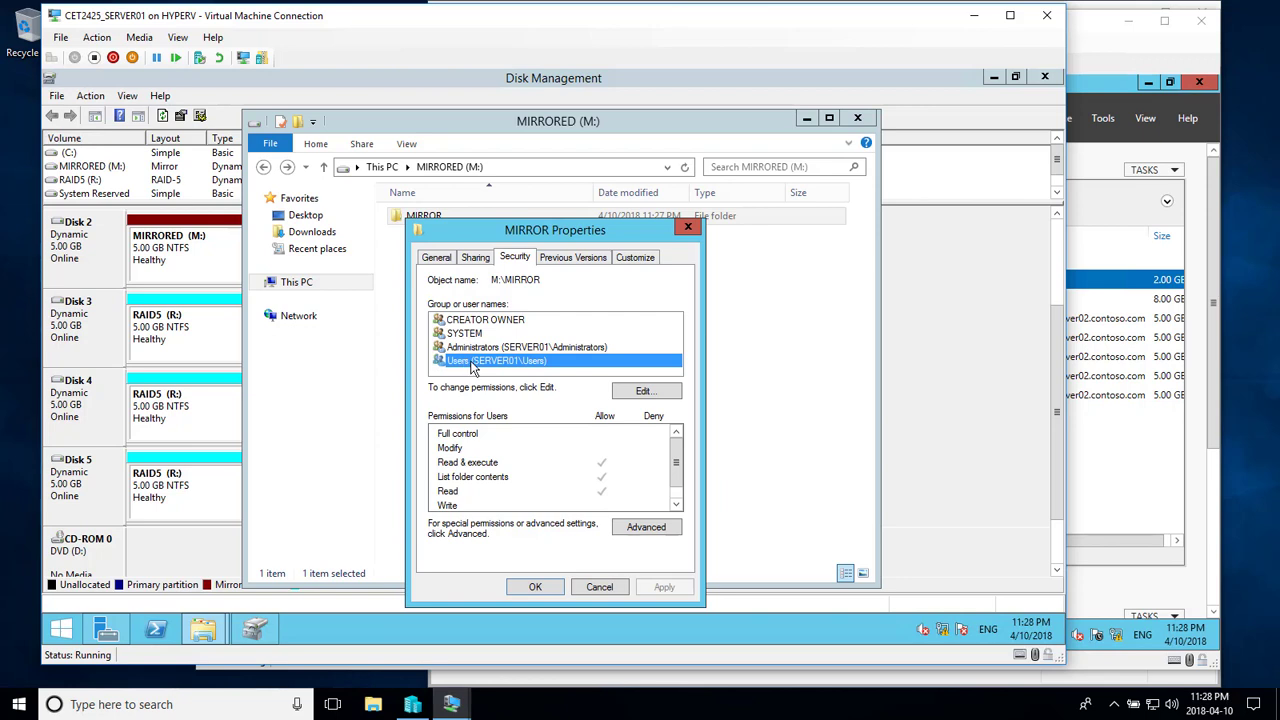
pyautogui.click(529, 588)
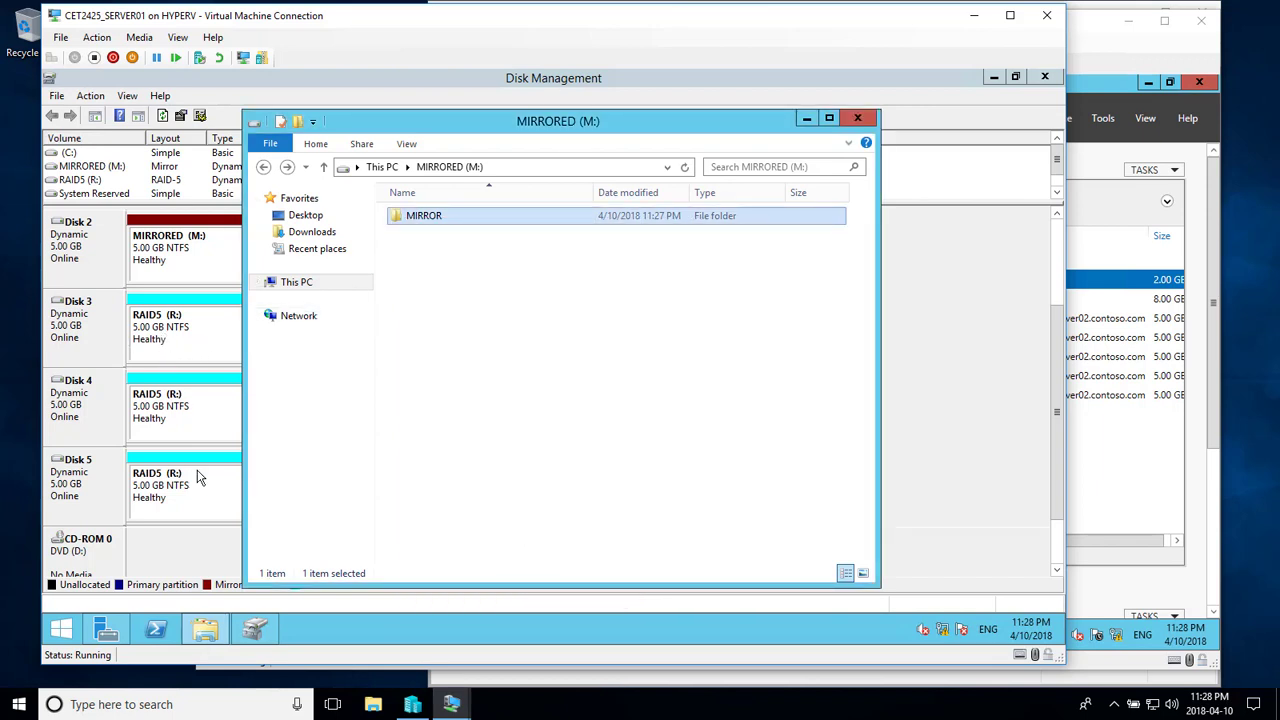
# - Create a folder named RAID5 at the root of the RAID5 (R:) volume
pyautogui.click(263, 170)
pyautogui.doubleClick(511, 478)
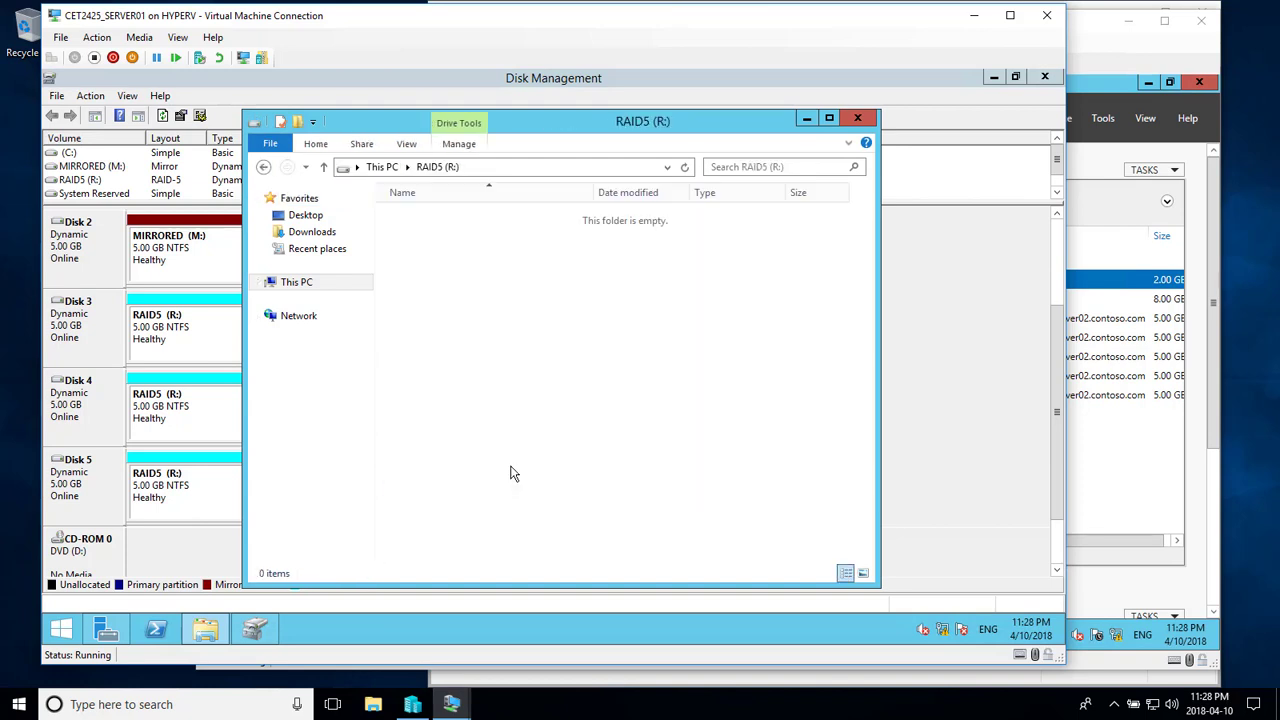
pyautogui.rightClick(521, 266)
pyautogui.moveTo(640, 441)
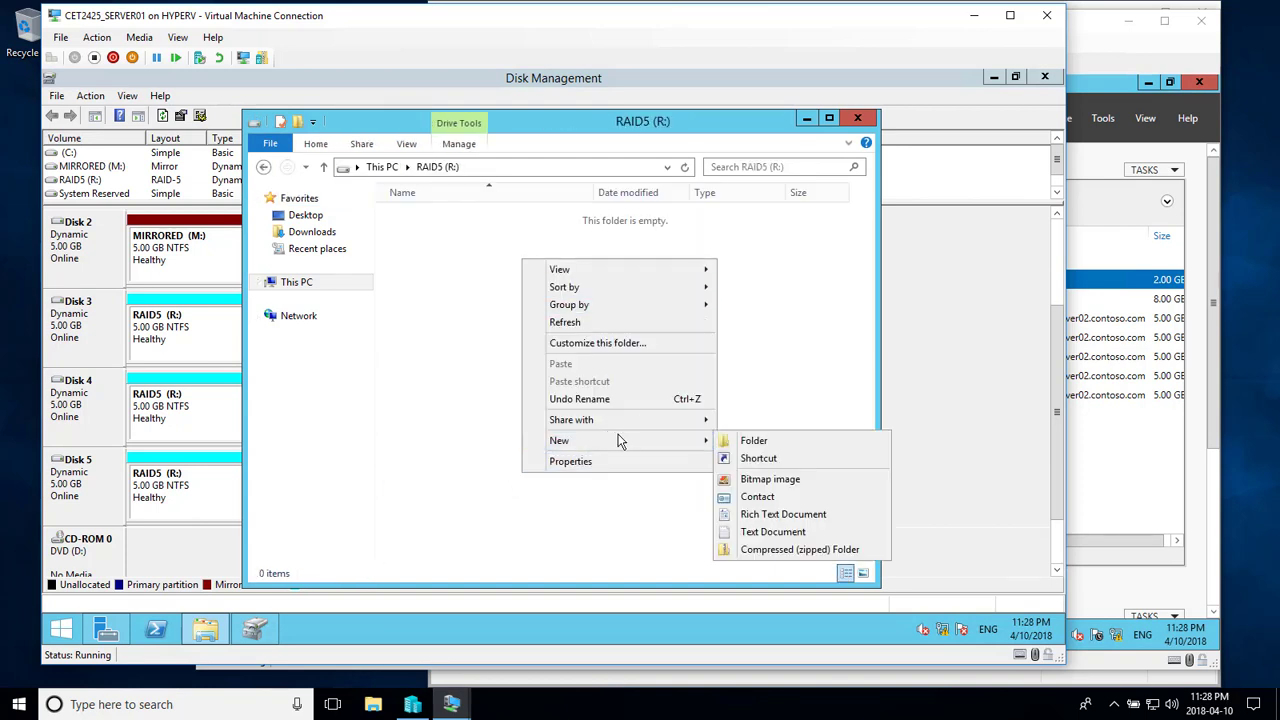
pyautogui.click(753, 441)
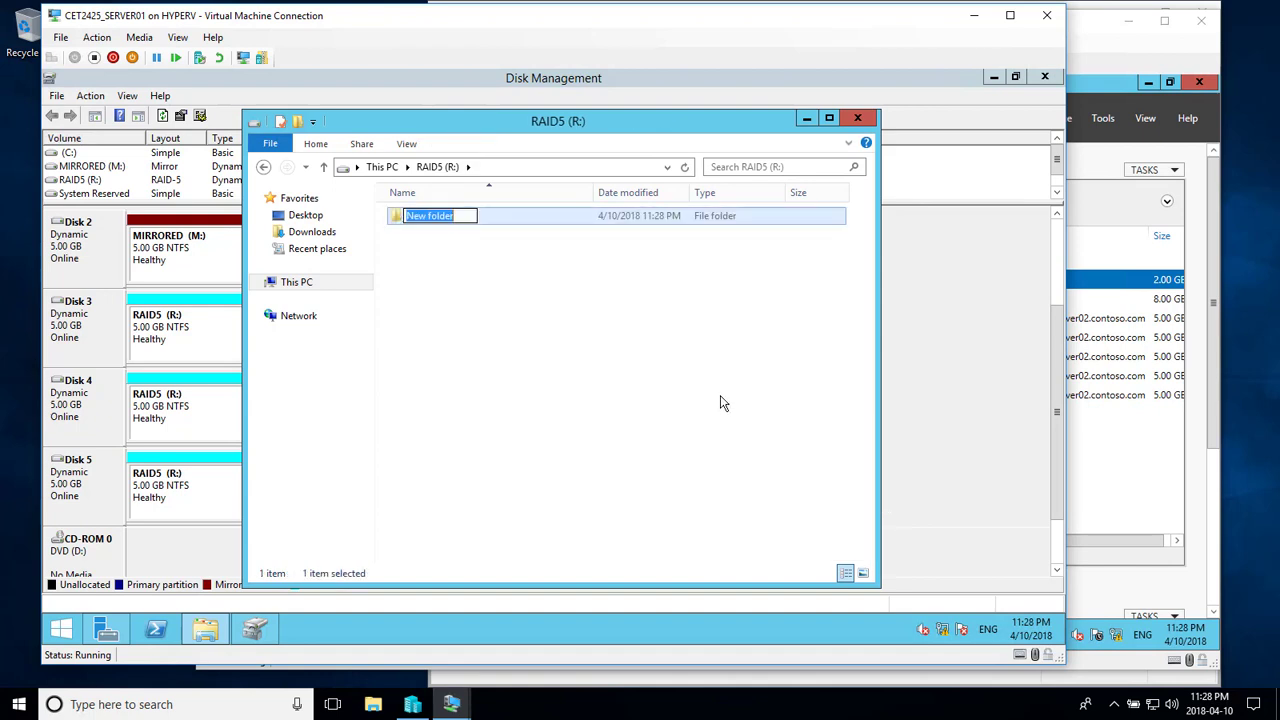
pyautogui.write('RA')
pyautogui.press('Return')
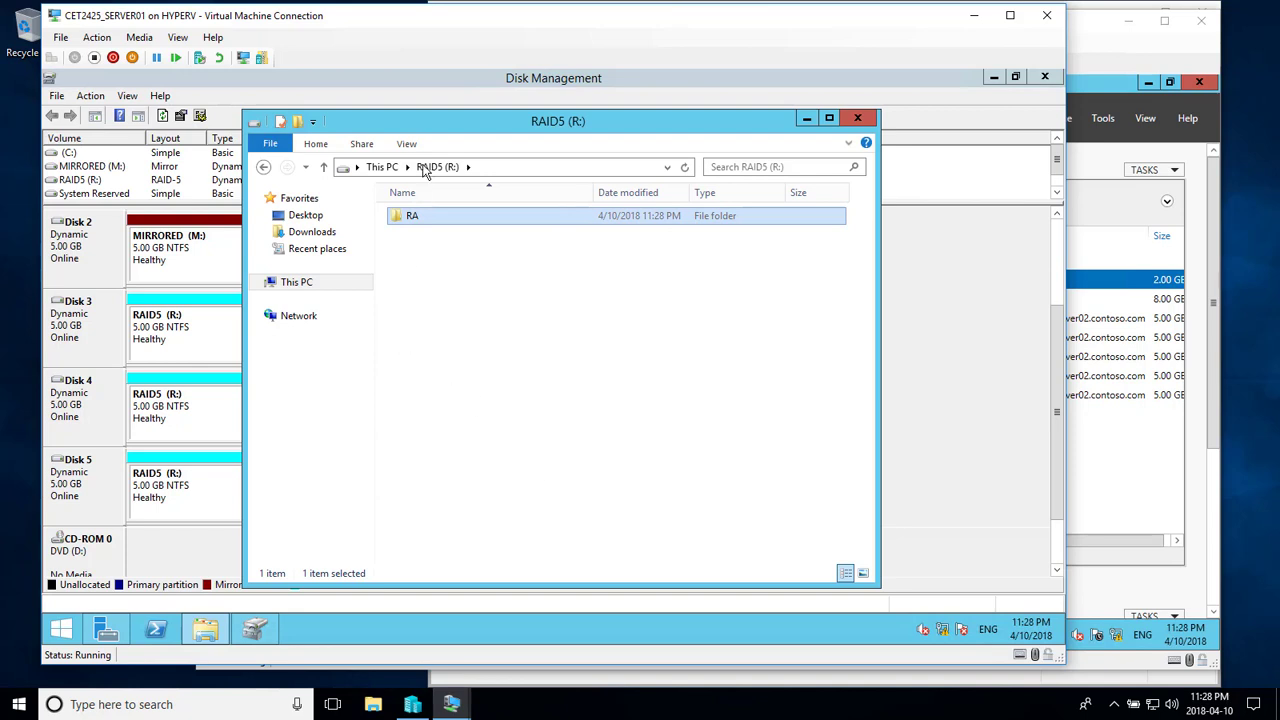
pyautogui.click(436, 216)
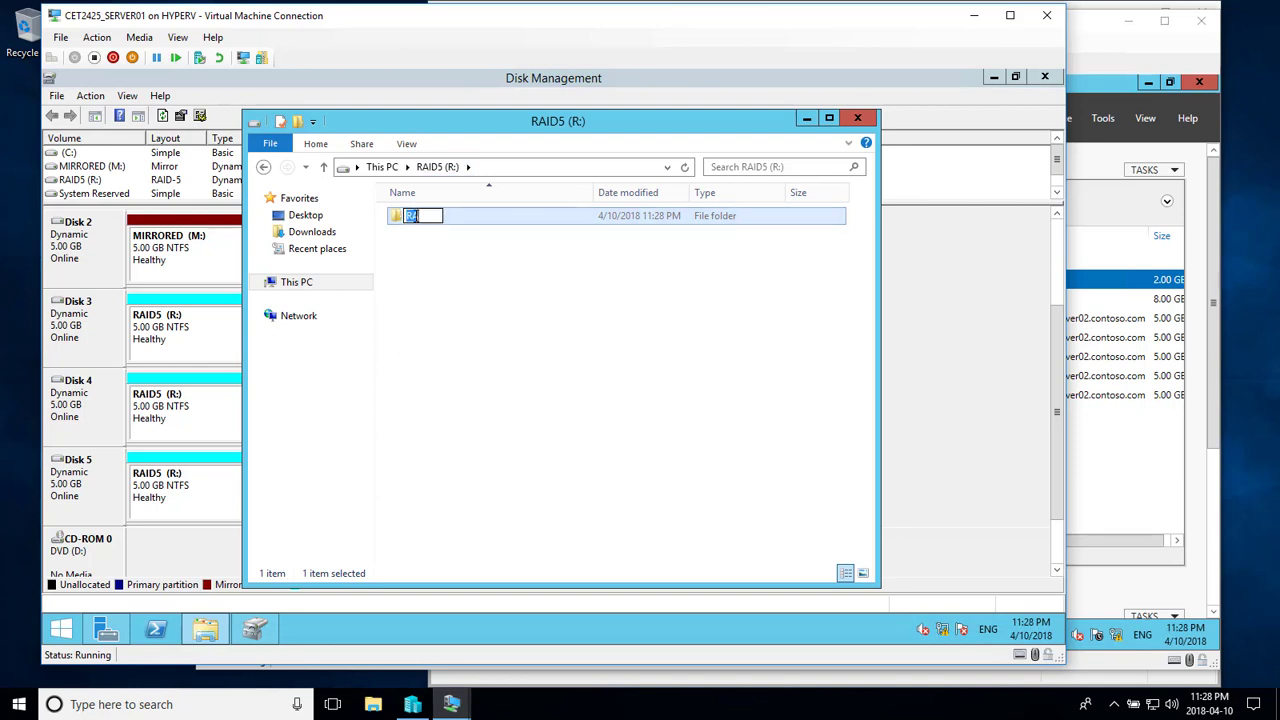
pyautogui.rightClick(417, 217)
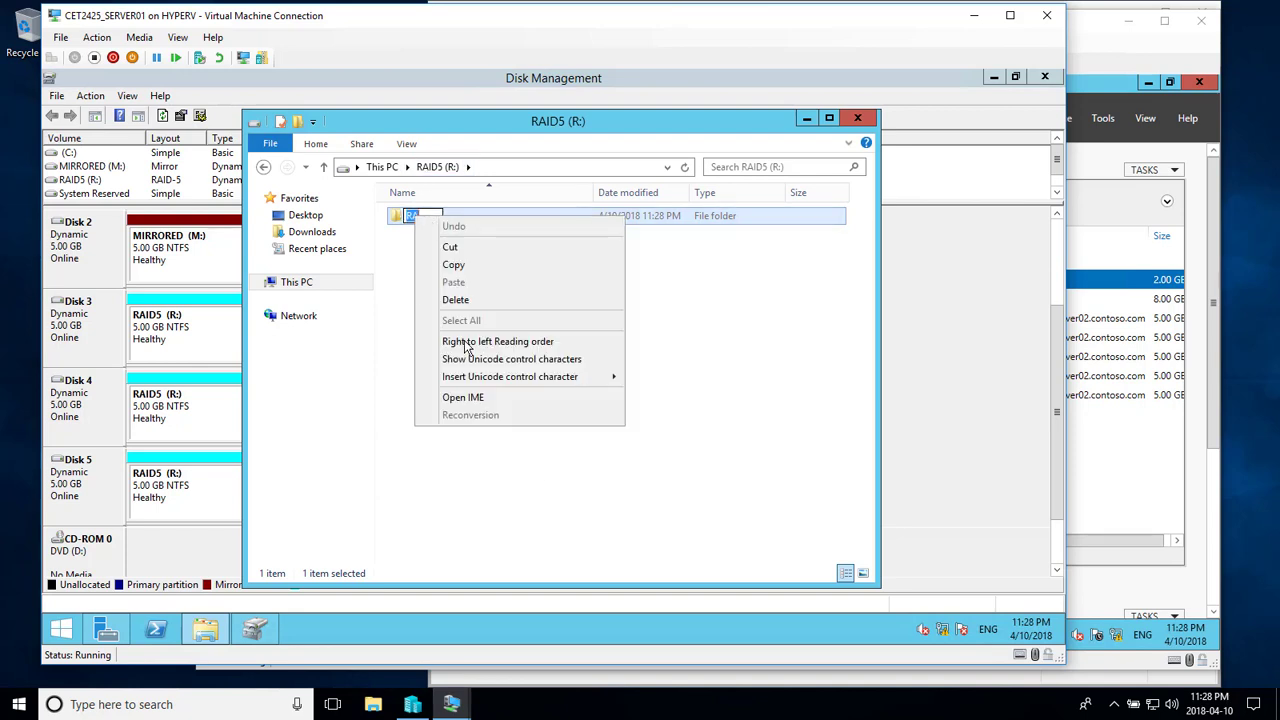
pyautogui.click(440, 264)
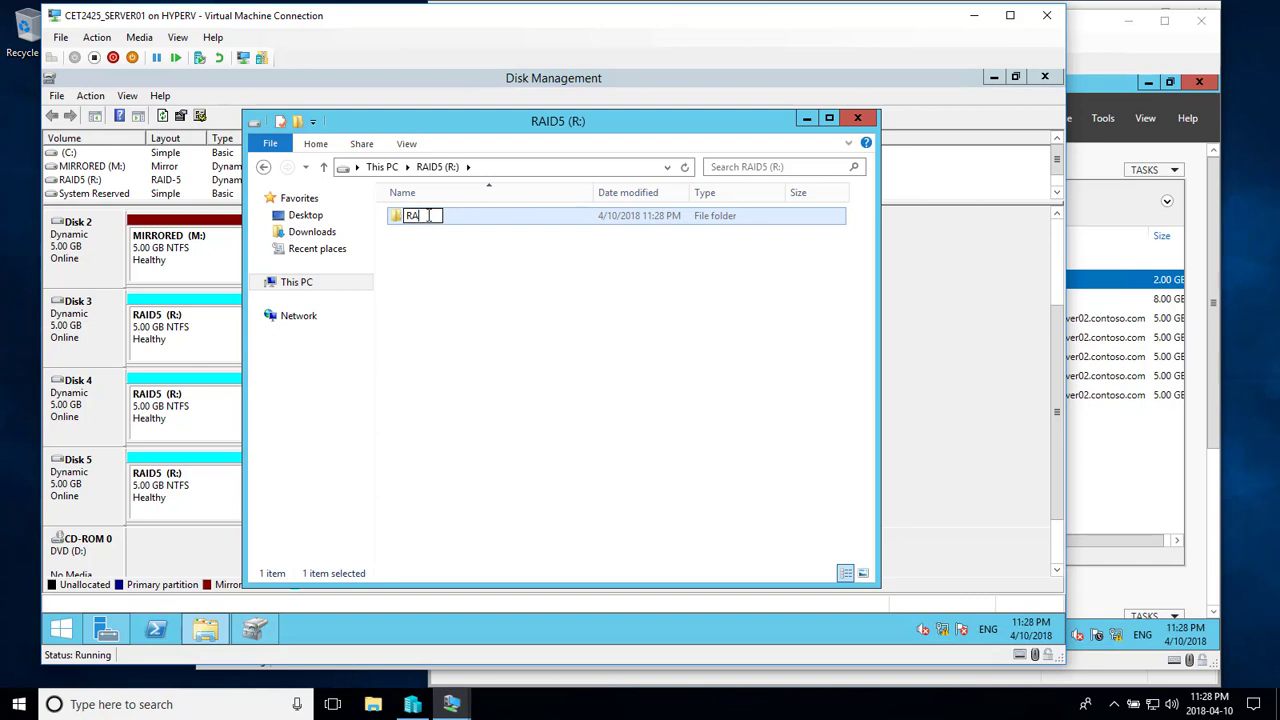
pyautogui.write('RAID5')
pyautogui.press('Return')
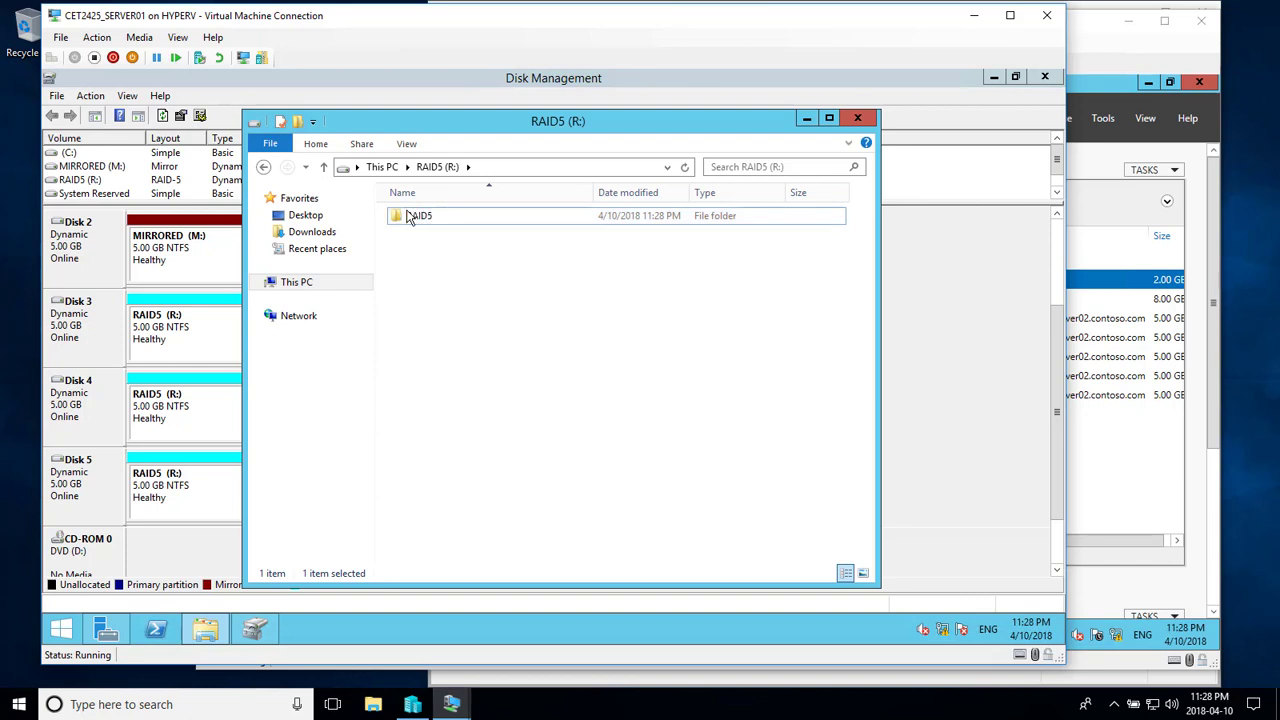
# - Enable advanced sharing on the new RAID5 folder with the share name RAID5
pyautogui.rightClick(409, 215)
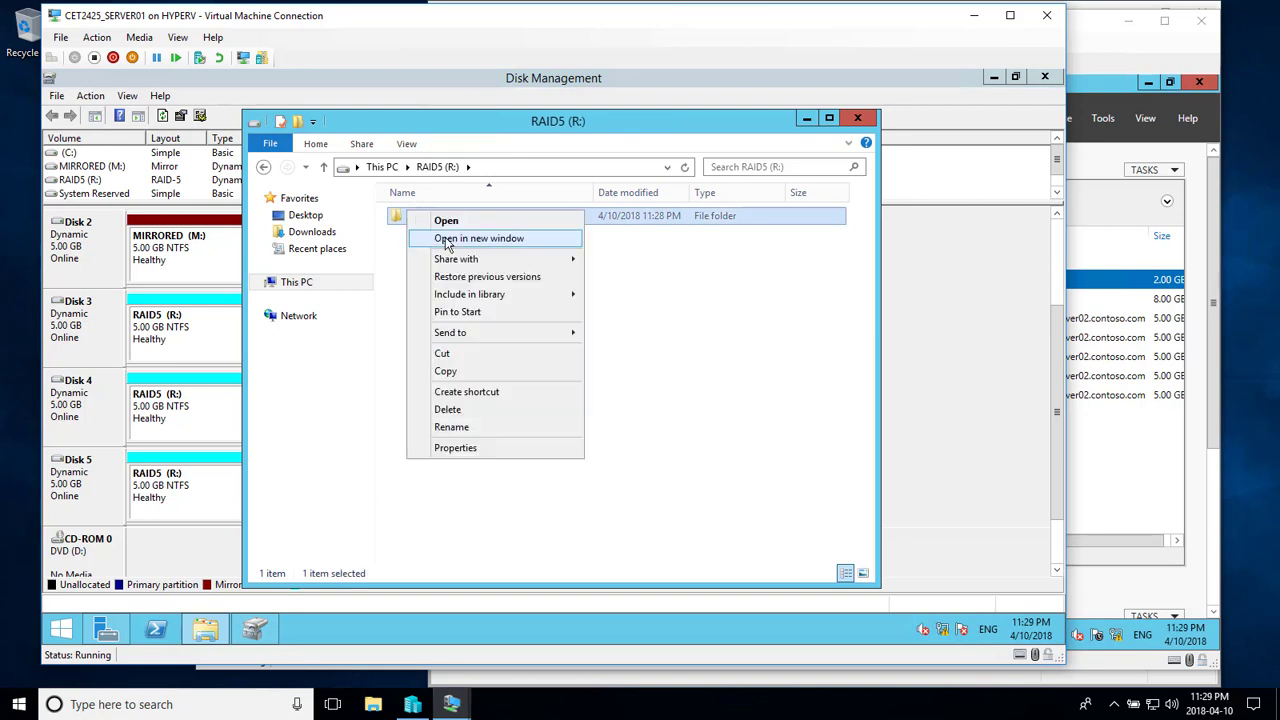
pyautogui.click(491, 450)
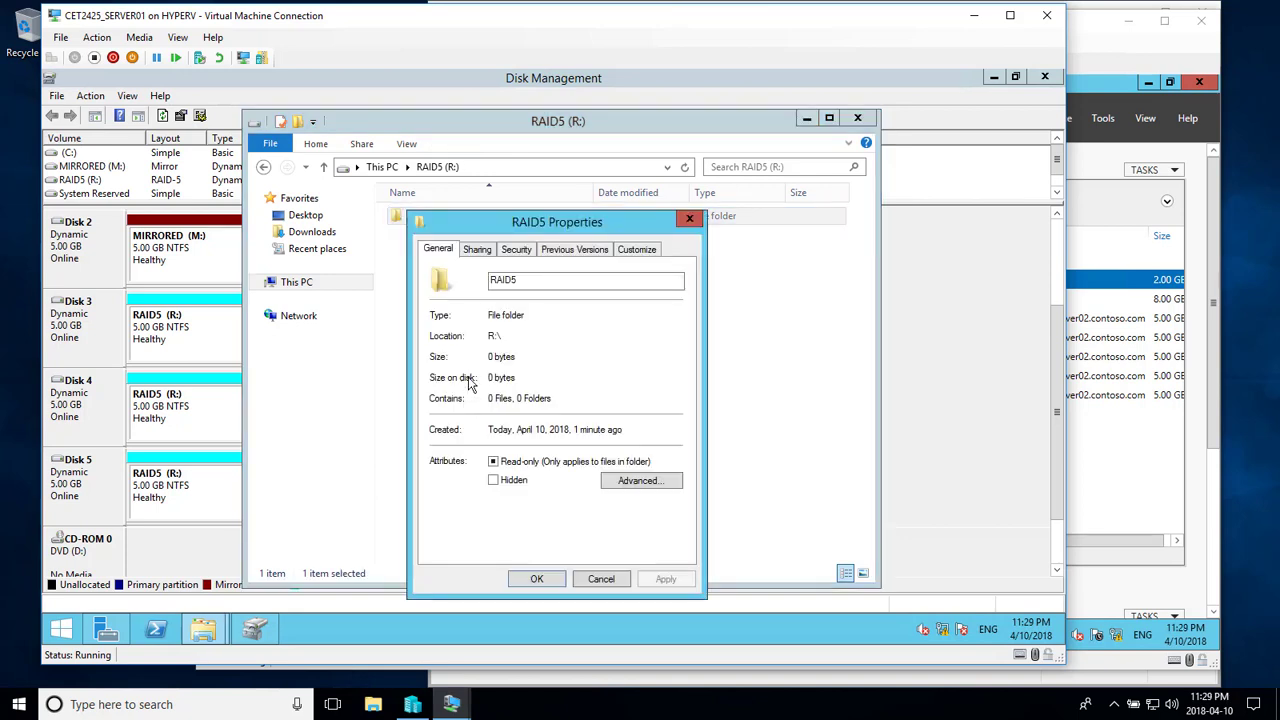
pyautogui.click(479, 250)
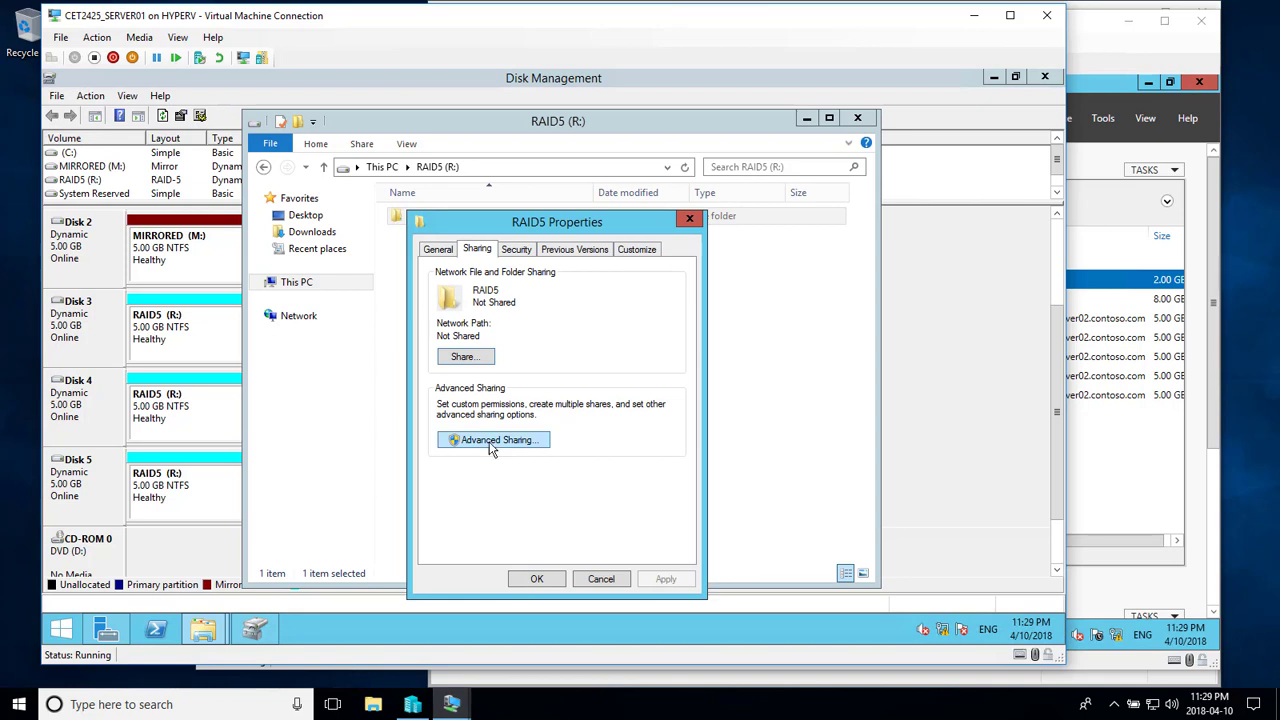
pyautogui.click(491, 440)
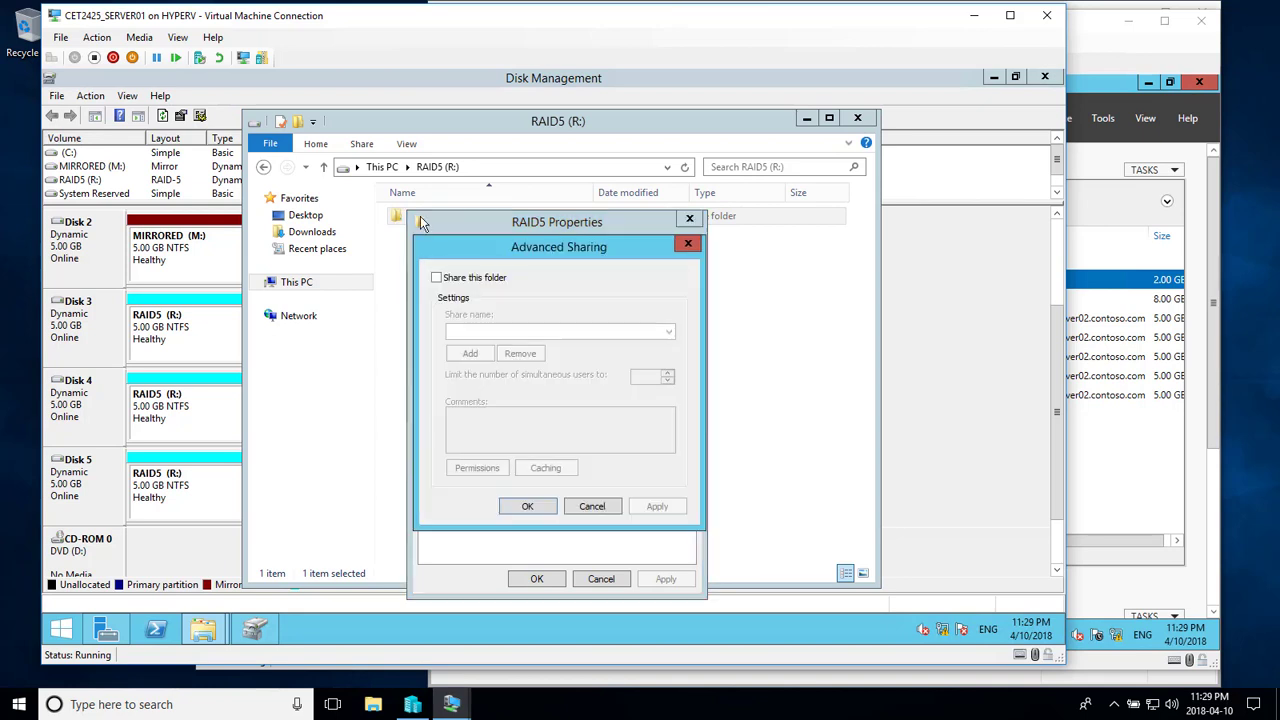
pyautogui.click(436, 279)
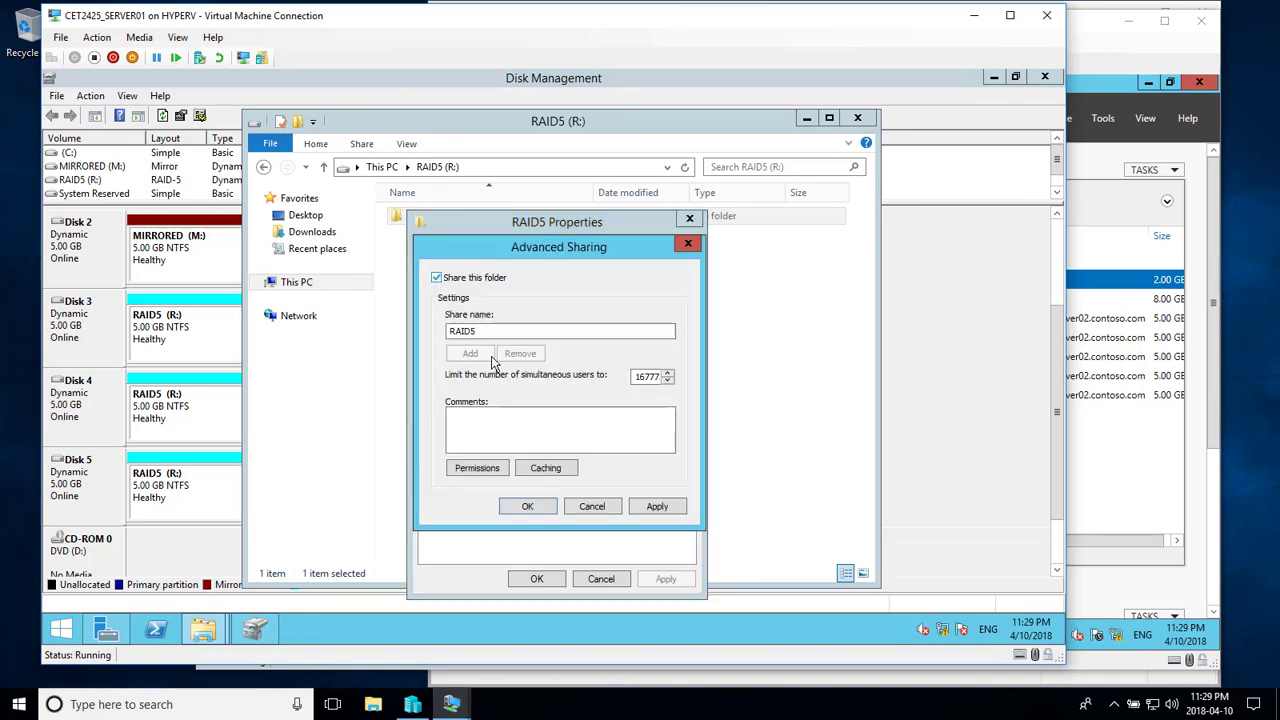
# - Allow Everyone Full Control in the RAID5 share permissions and save the advanced sharing settings
pyautogui.click(467, 472)
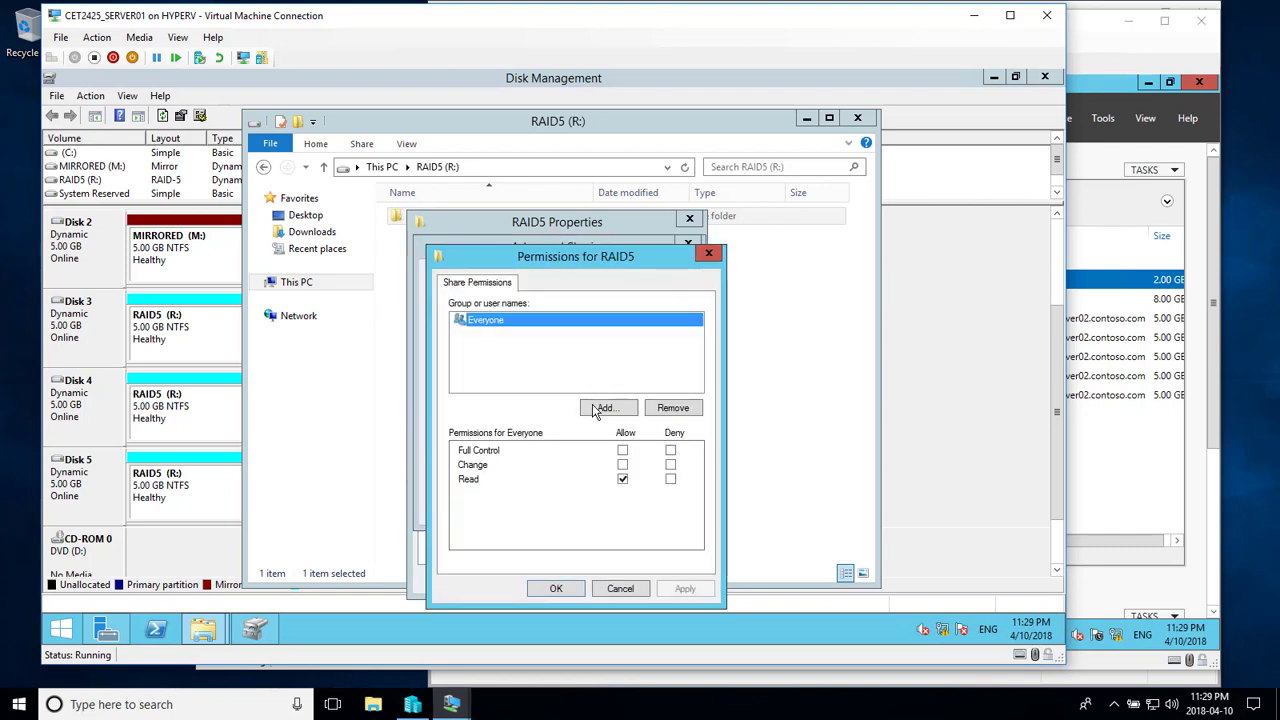
pyautogui.click(622, 451)
pyautogui.click(556, 587)
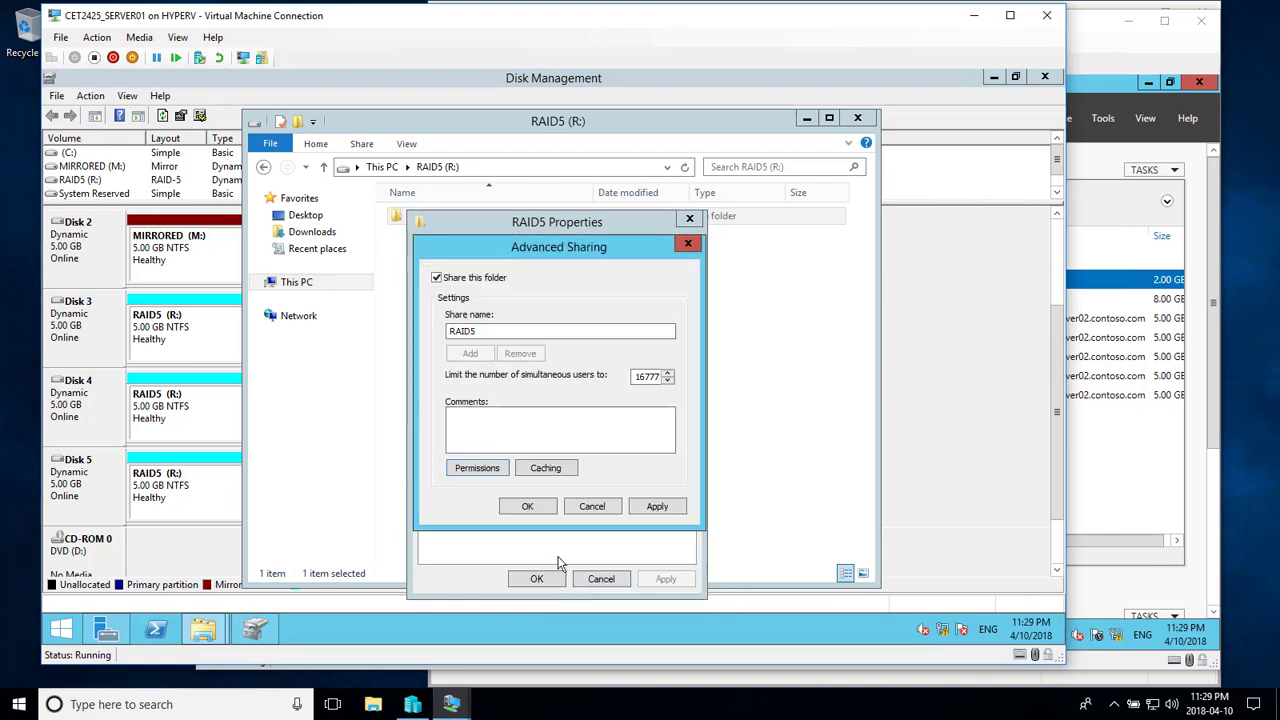
pyautogui.click(528, 507)
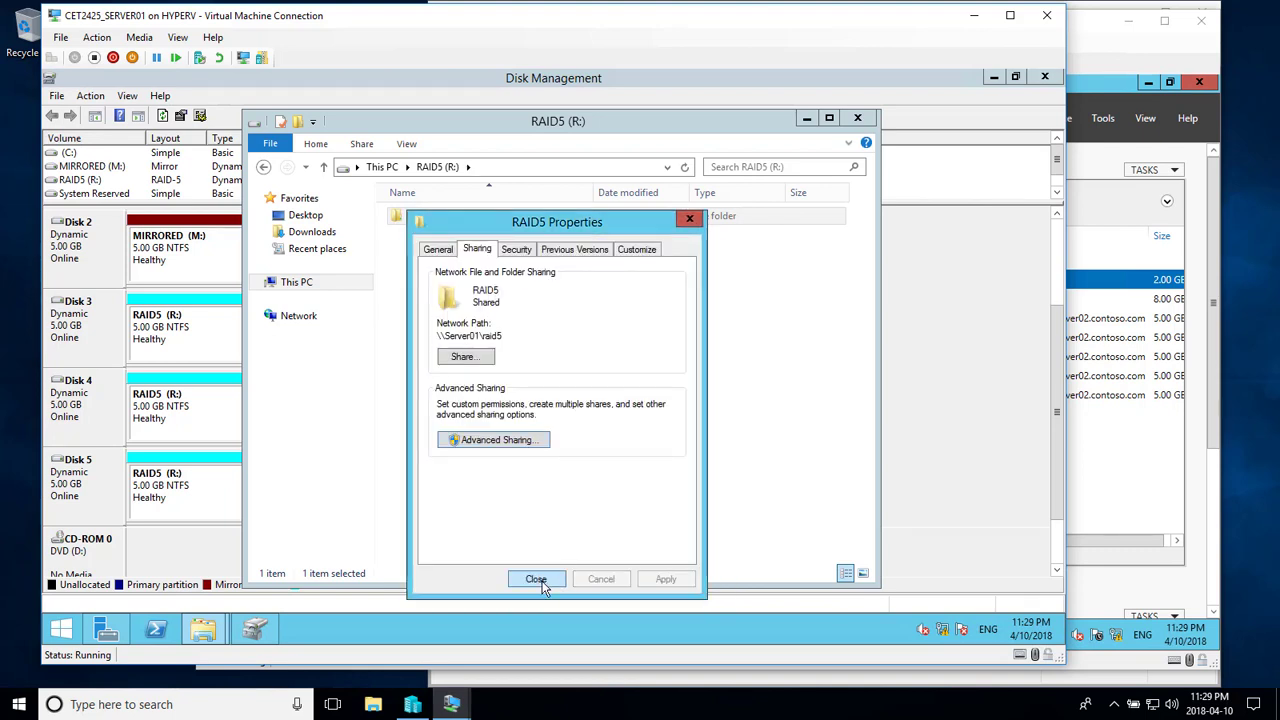
# - Examine the RAID5 folder's security permissions for the Administrators and Users groups and close its properties
pyautogui.click(516, 250)
pyautogui.click(494, 340)
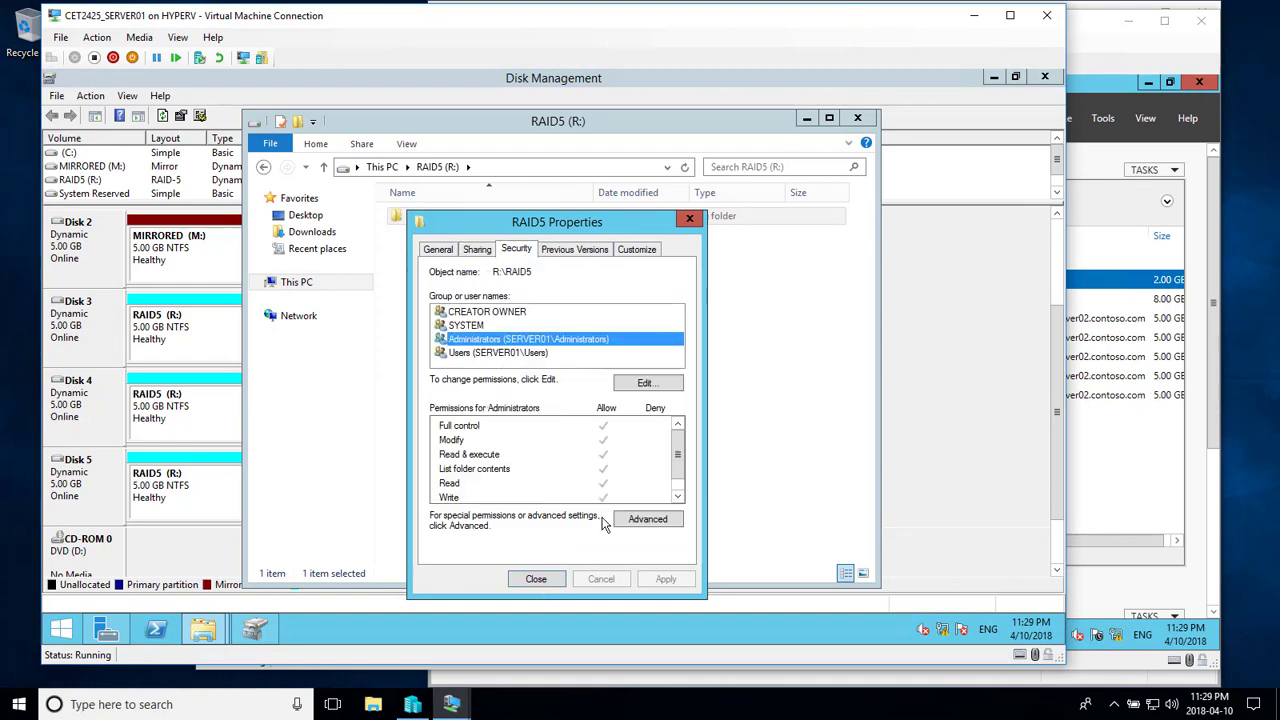
pyautogui.click(492, 353)
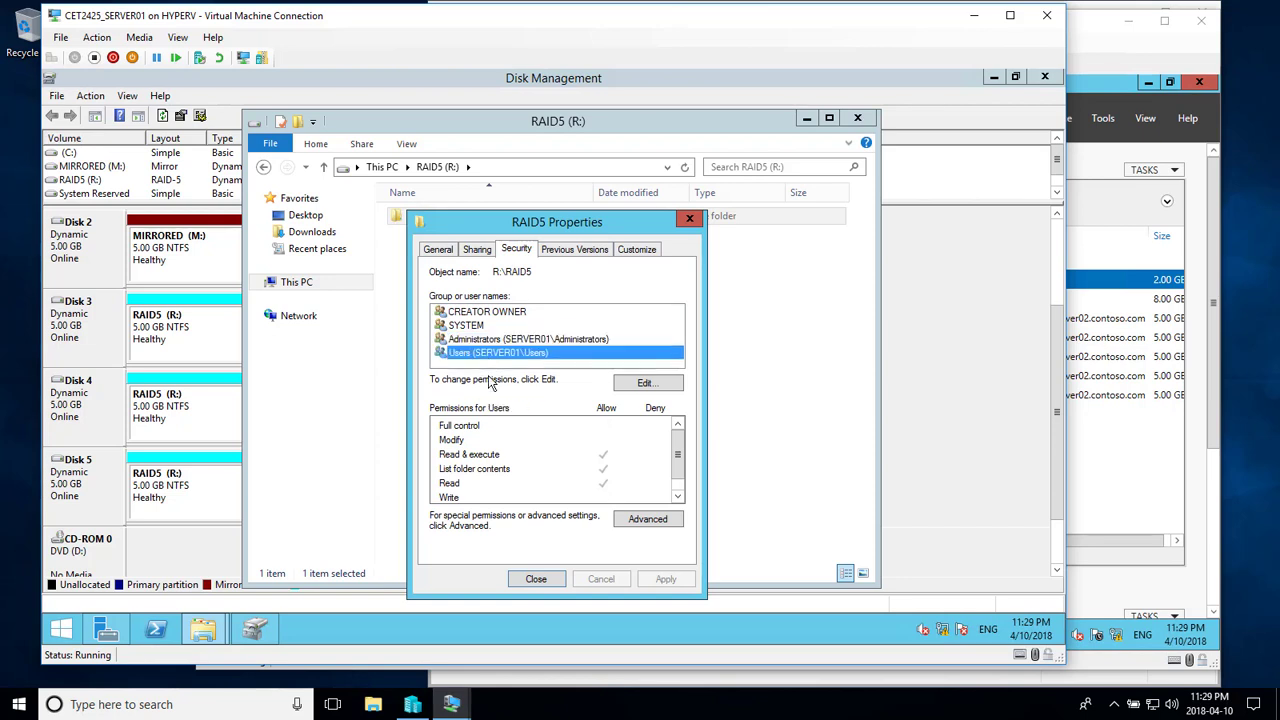
pyautogui.click(536, 582)
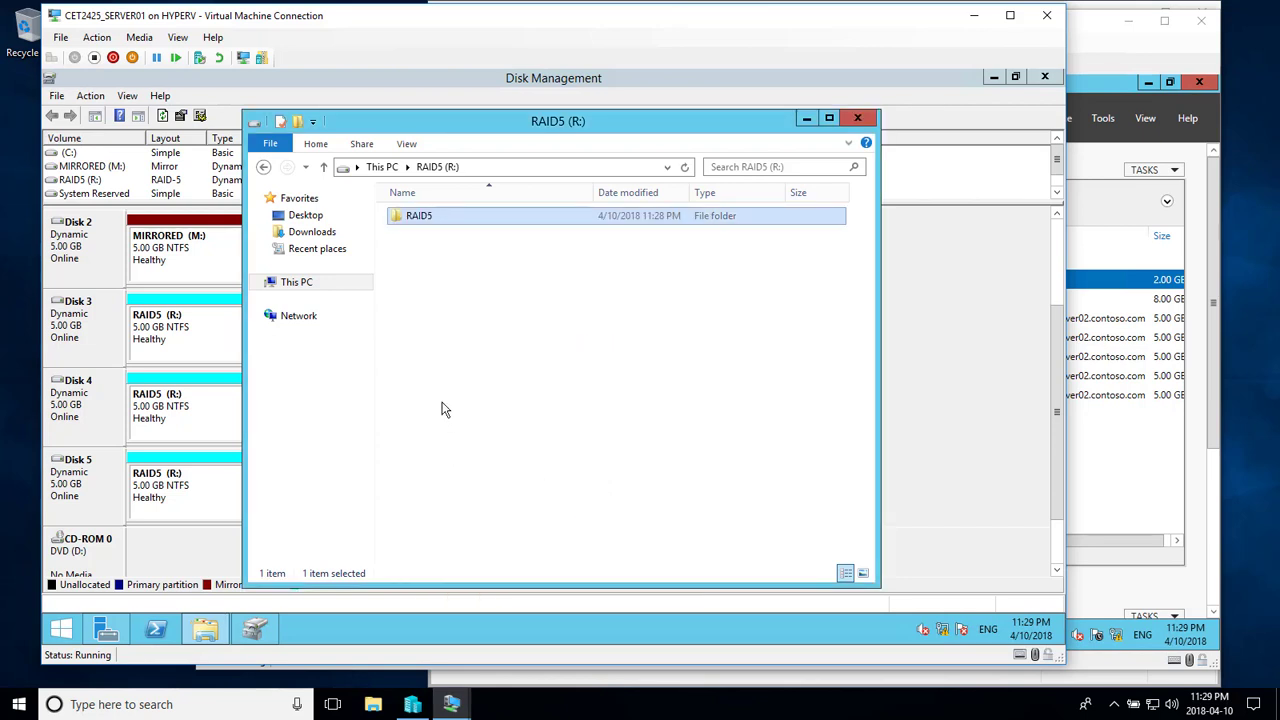
# - Create a subfolder named More Stuff inside the RAID5 folder on the R: volume
pyautogui.doubleClick(419, 214)
pyautogui.rightClick(474, 315)
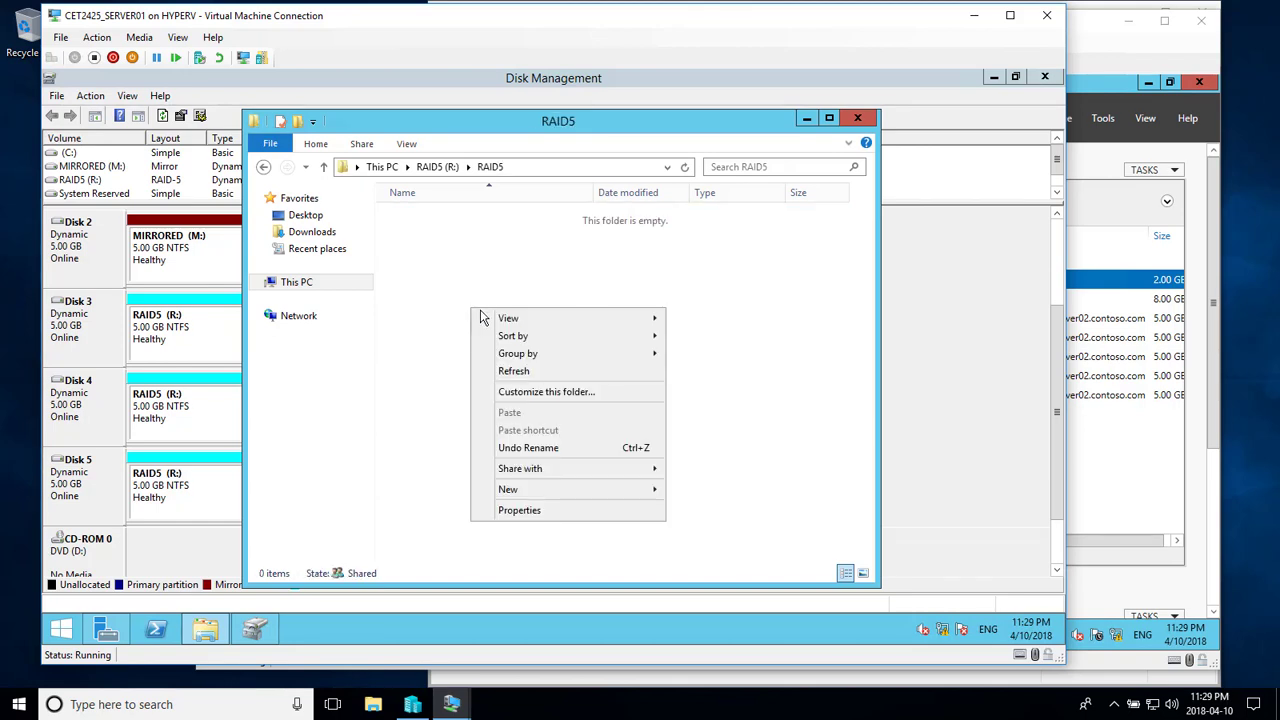
pyautogui.moveTo(556, 490)
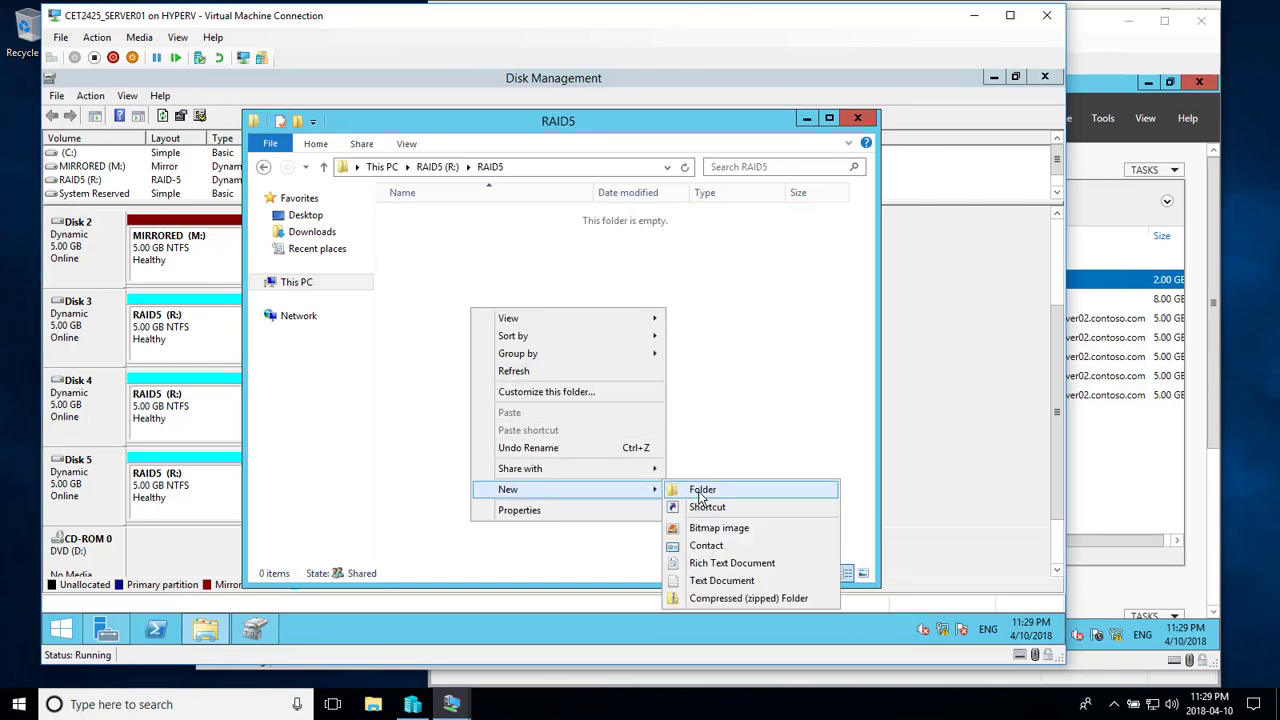
pyautogui.click(701, 490)
pyautogui.write('More')
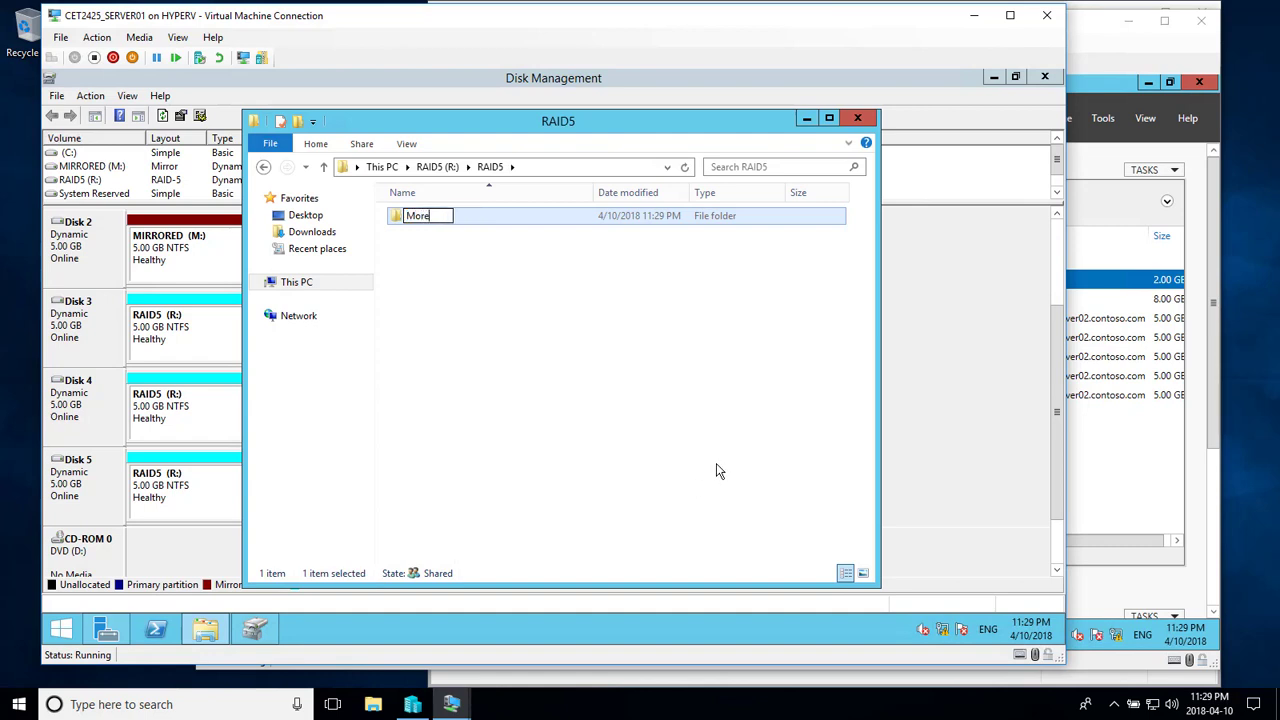
pyautogui.write(' Stuff')
pyautogui.click(617, 410)
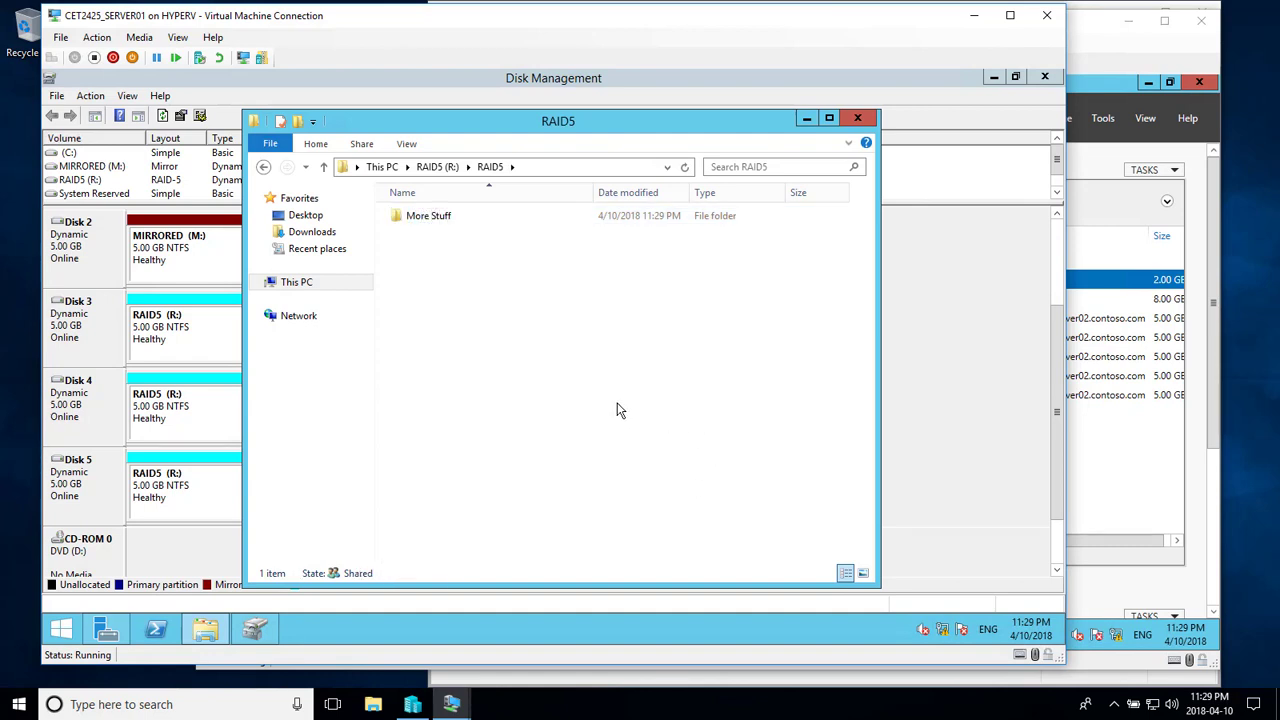
# - Close SERVER01's File Explorer window, move its virtual machine window aside, and switch to the CET2425_RWDC01 virtual machine
pyautogui.click(858, 120)
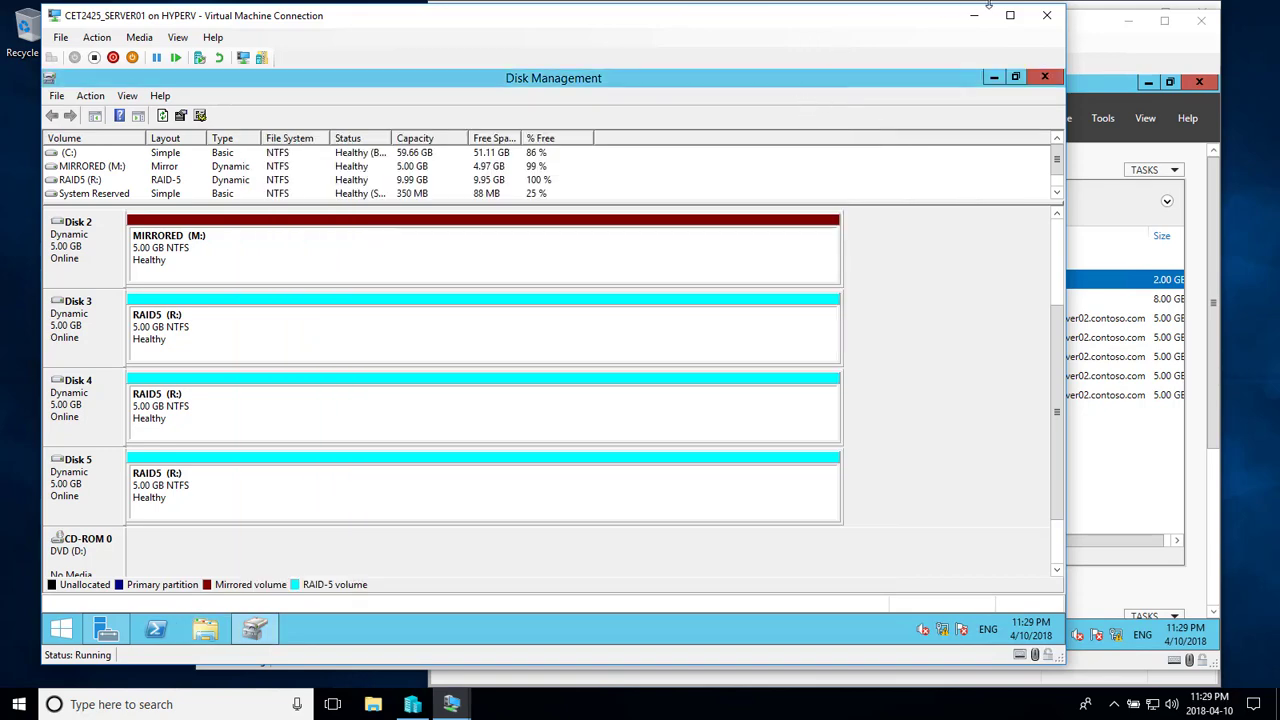
pyautogui.moveTo(825, 25); pyautogui.dragTo(1116, 130)
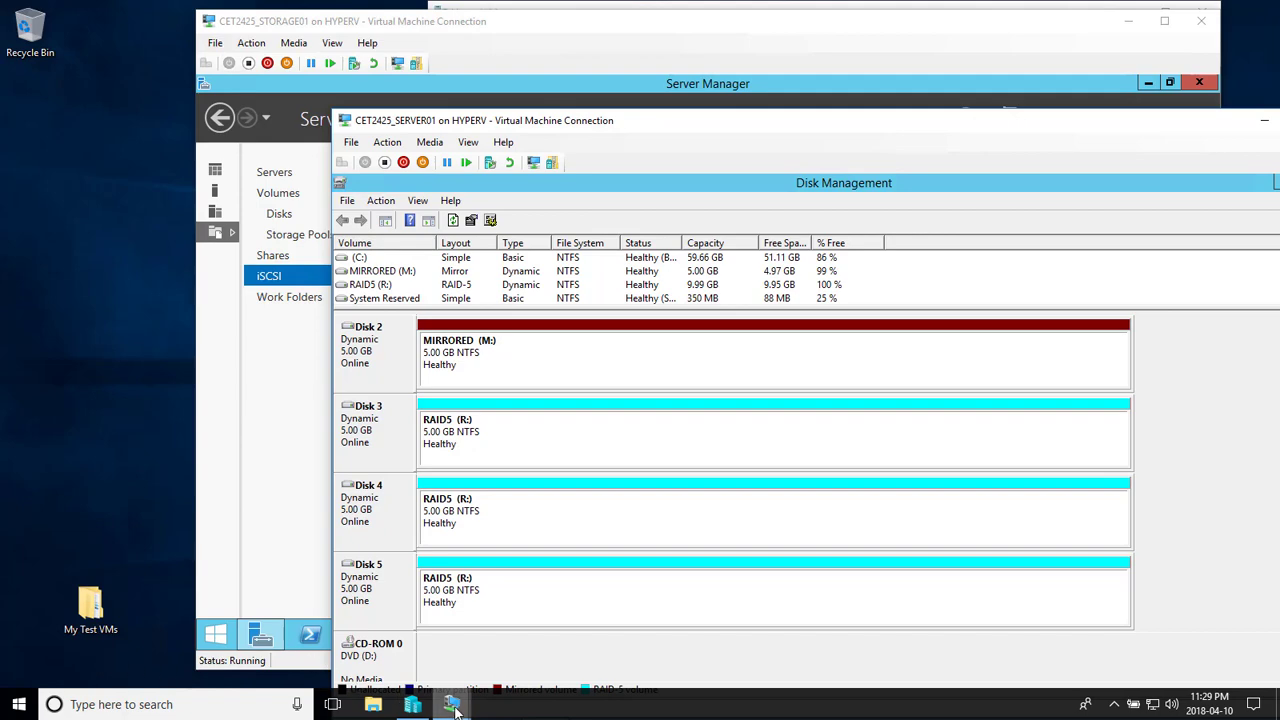
pyautogui.moveTo(452, 704)
pyautogui.click(307, 632)
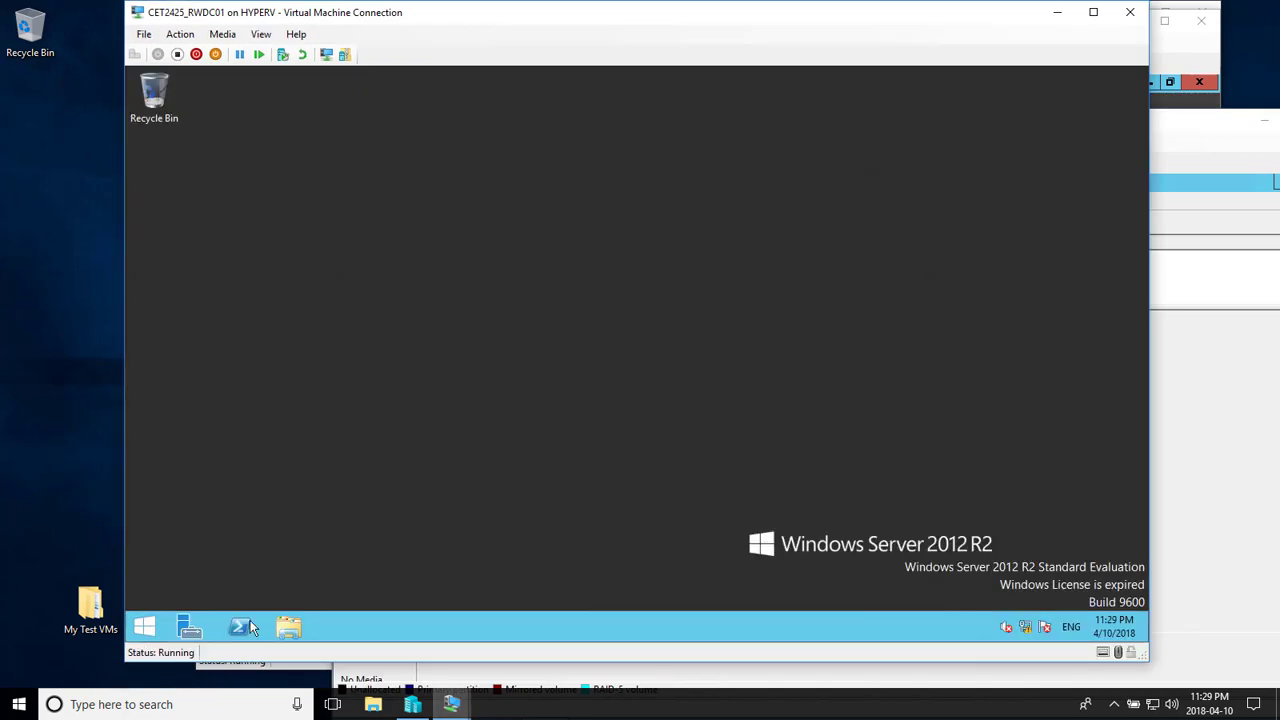
# - Browse to the network path \\server01 in File Explorer on the domain controller
pyautogui.click(288, 626)
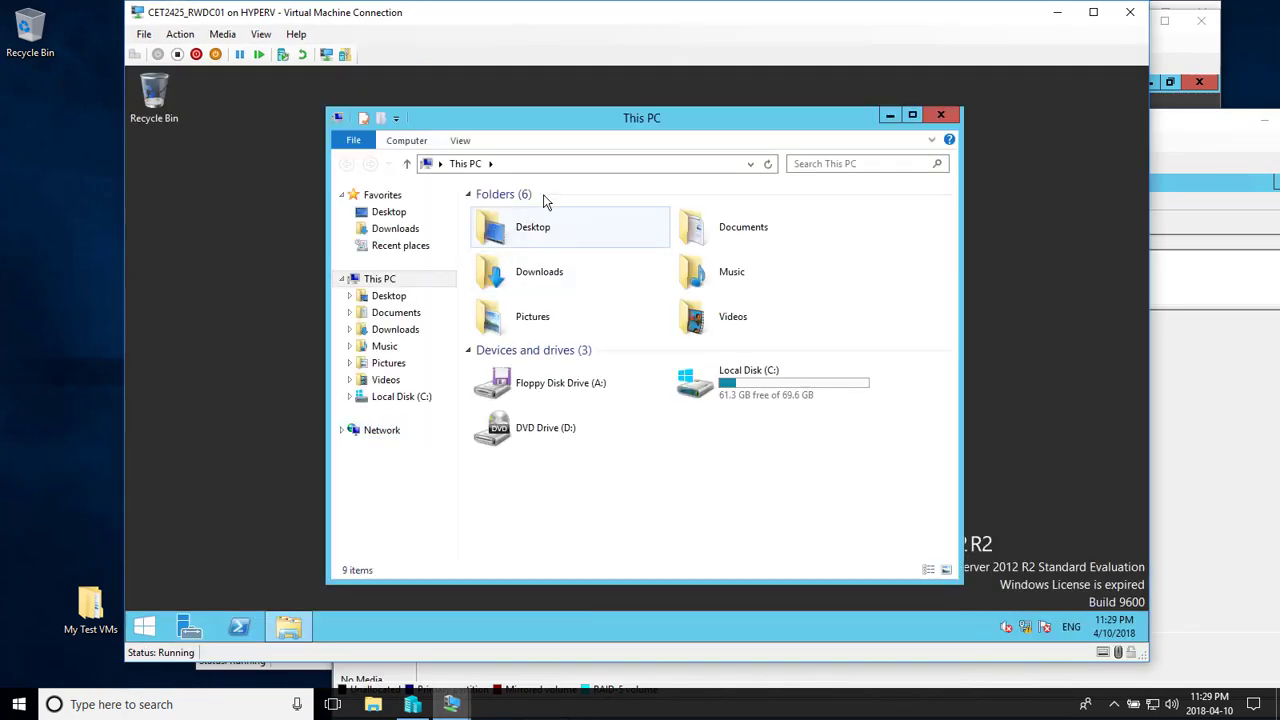
pyautogui.click(560, 170)
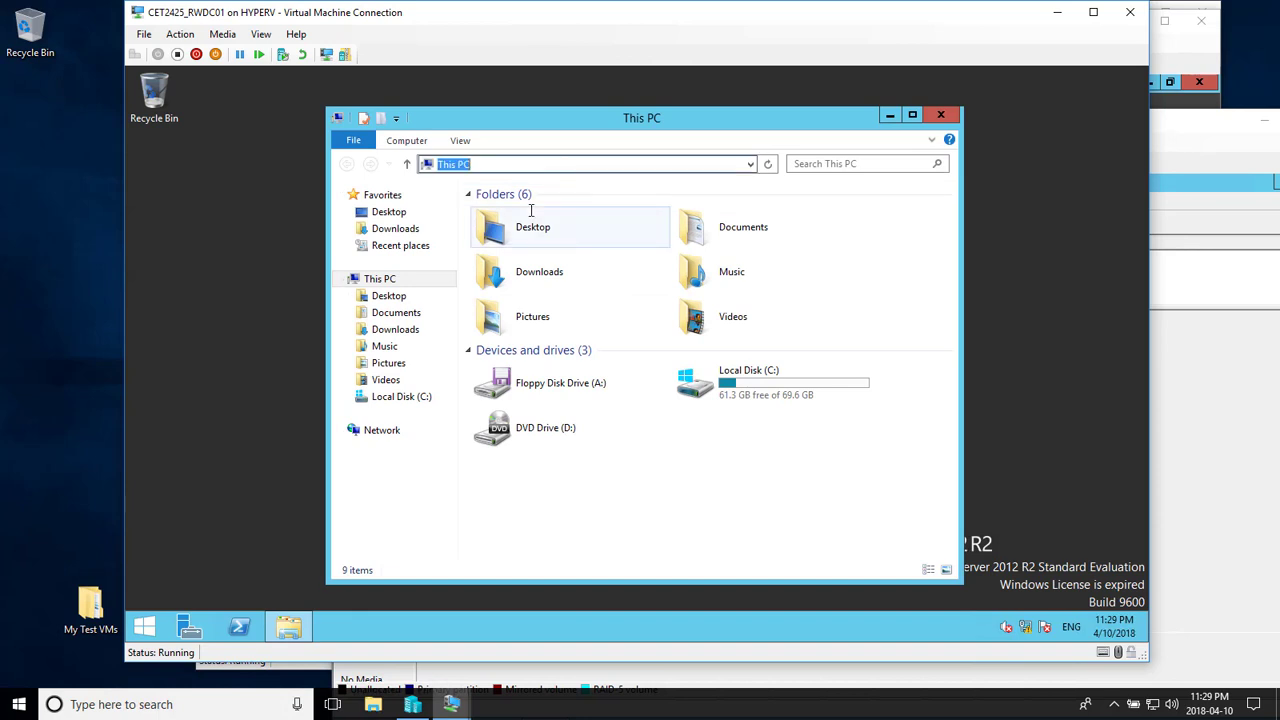
pyautogui.write('\\\\server01')
pyautogui.press('Return')
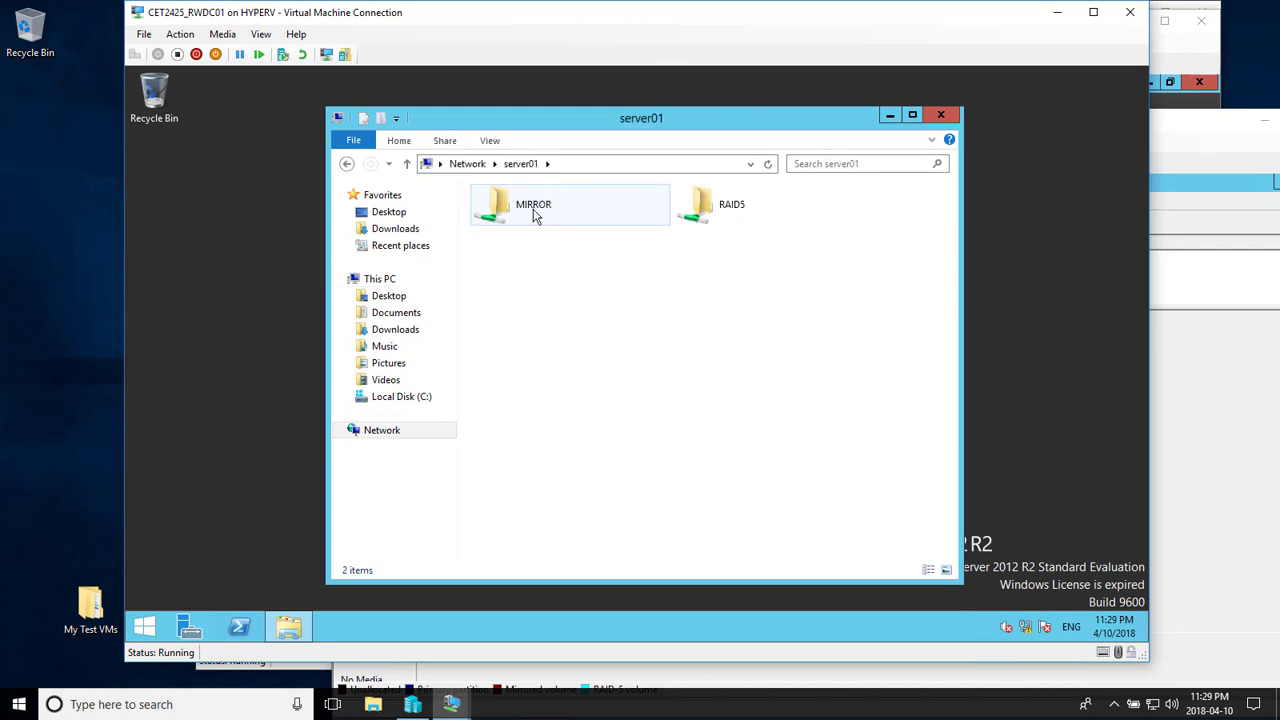
# - Create a text document with the default name in the Some Stuff folder of server01's MIRROR share
pyautogui.doubleClick(533, 214)
pyautogui.doubleClick(526, 216)
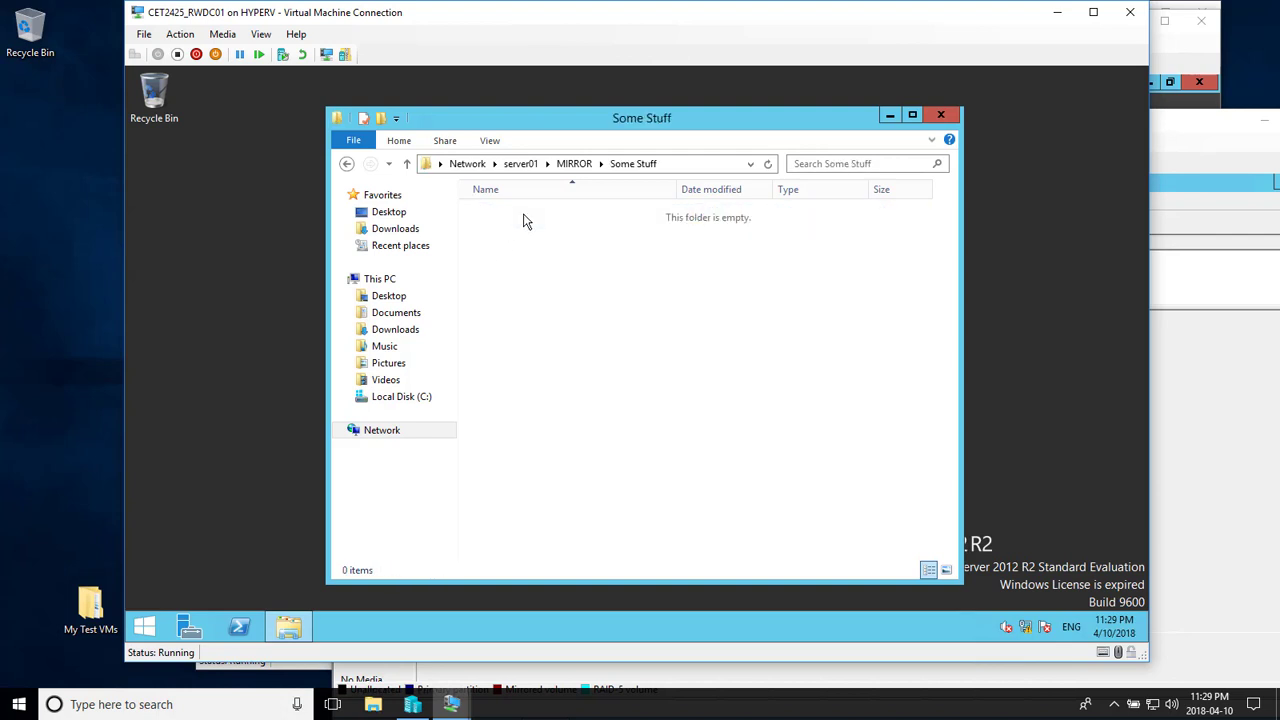
pyautogui.rightClick(545, 307)
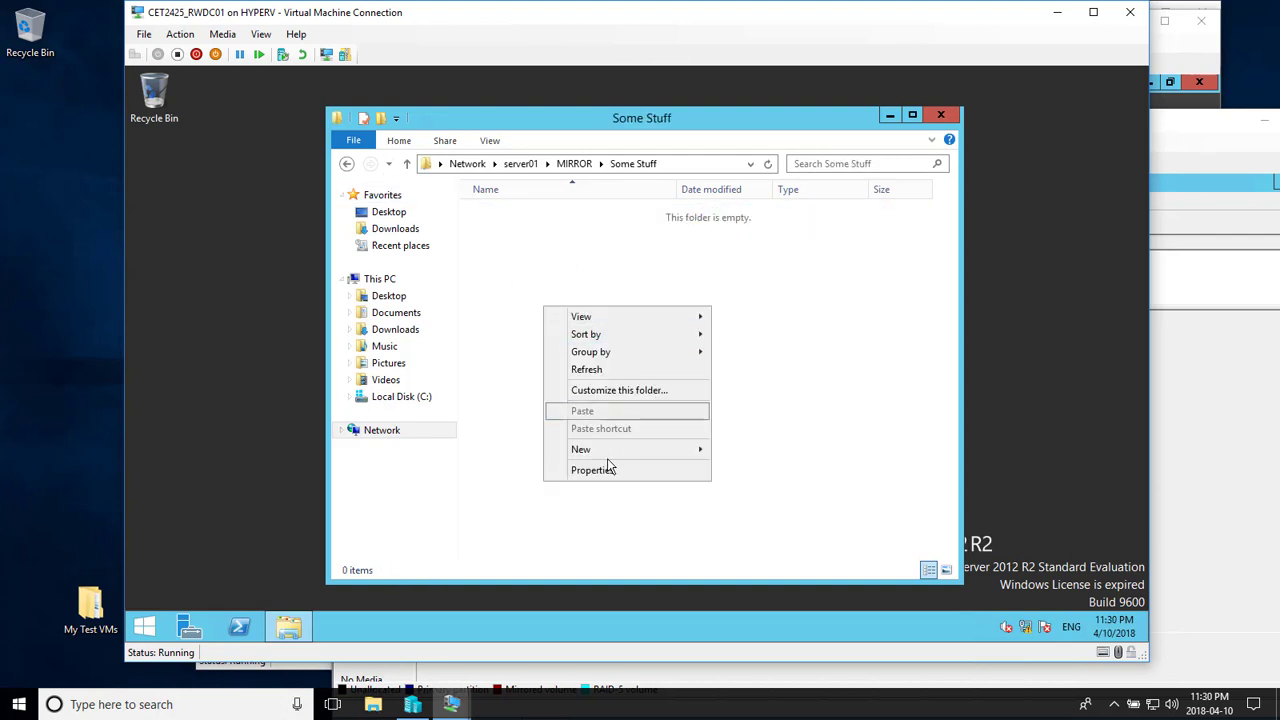
pyautogui.moveTo(623, 449)
pyautogui.click(757, 541)
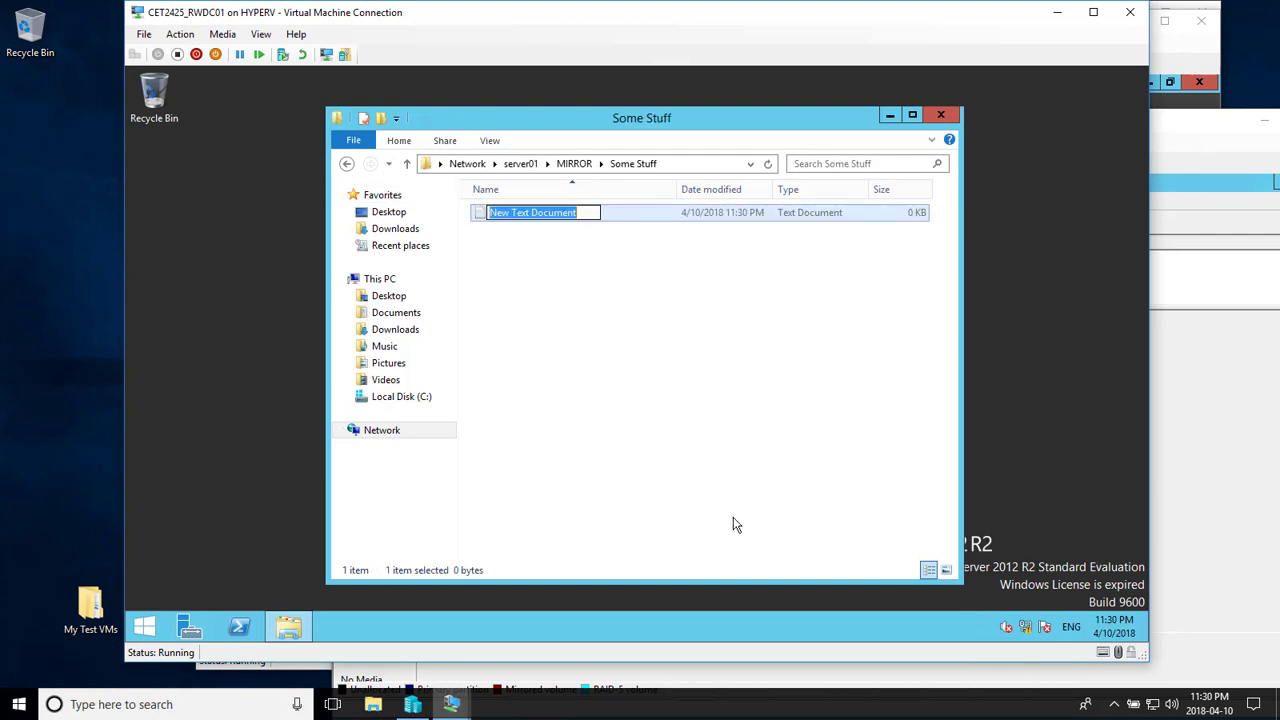
pyautogui.click(712, 420)
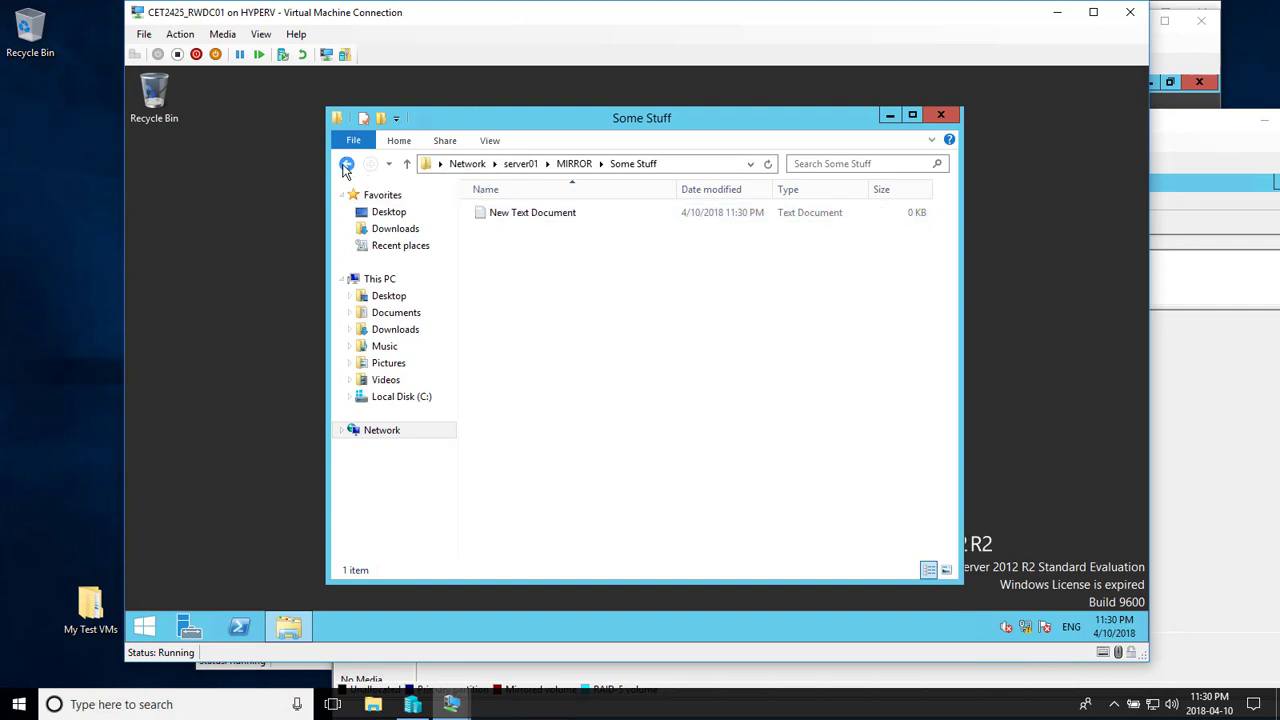
# - Create a text document with the default name in the More Stuff folder of server01's RAID5 share
pyautogui.click(347, 164)
pyautogui.click(347, 164)
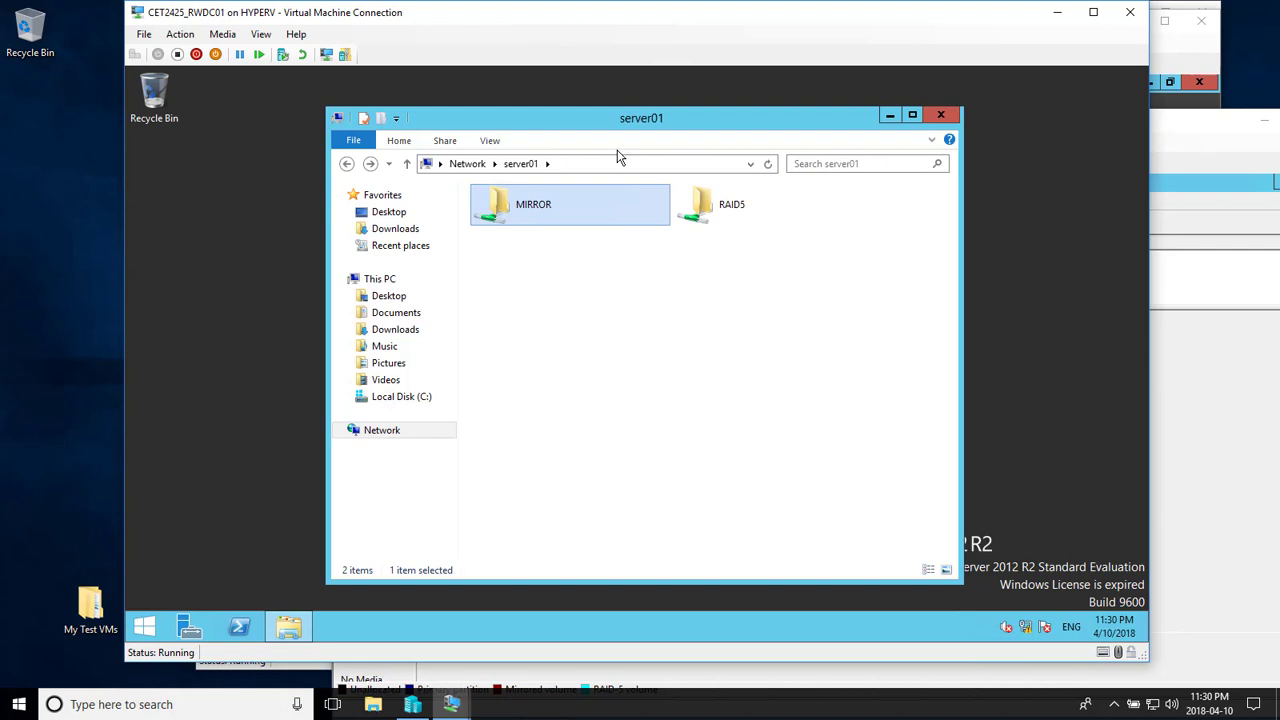
pyautogui.doubleClick(703, 210)
pyautogui.doubleClick(503, 218)
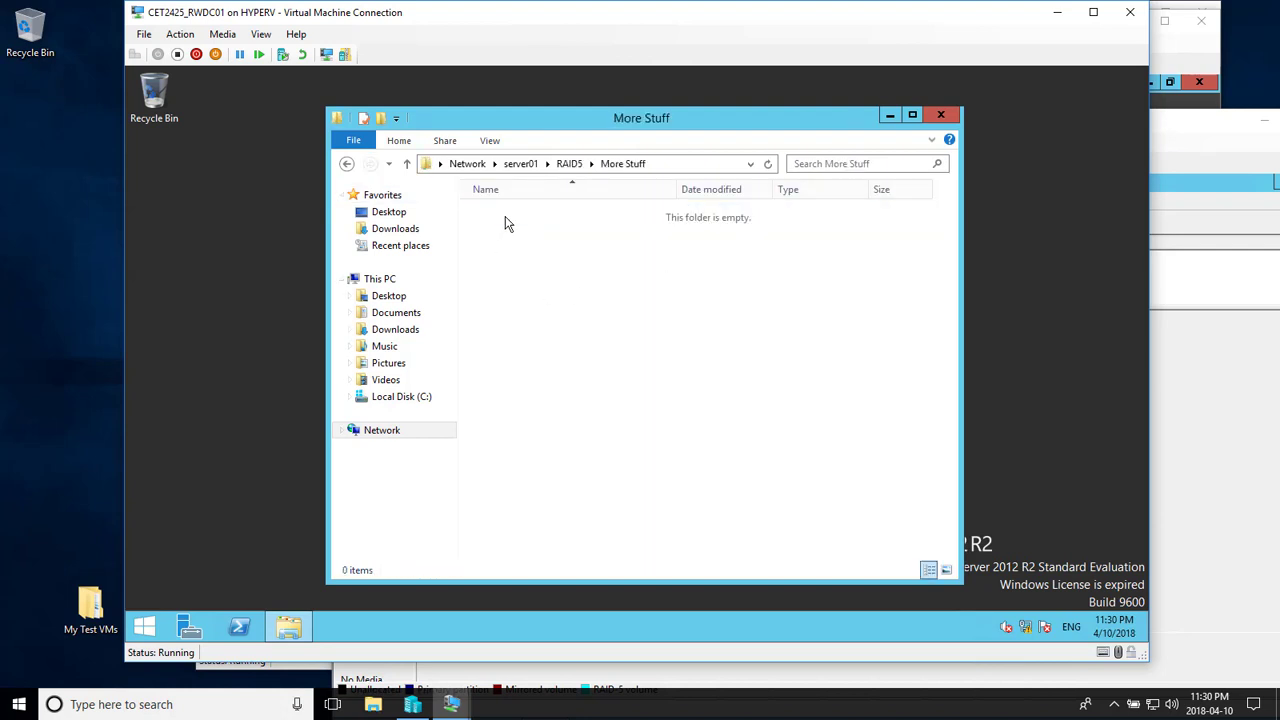
pyautogui.rightClick(563, 297)
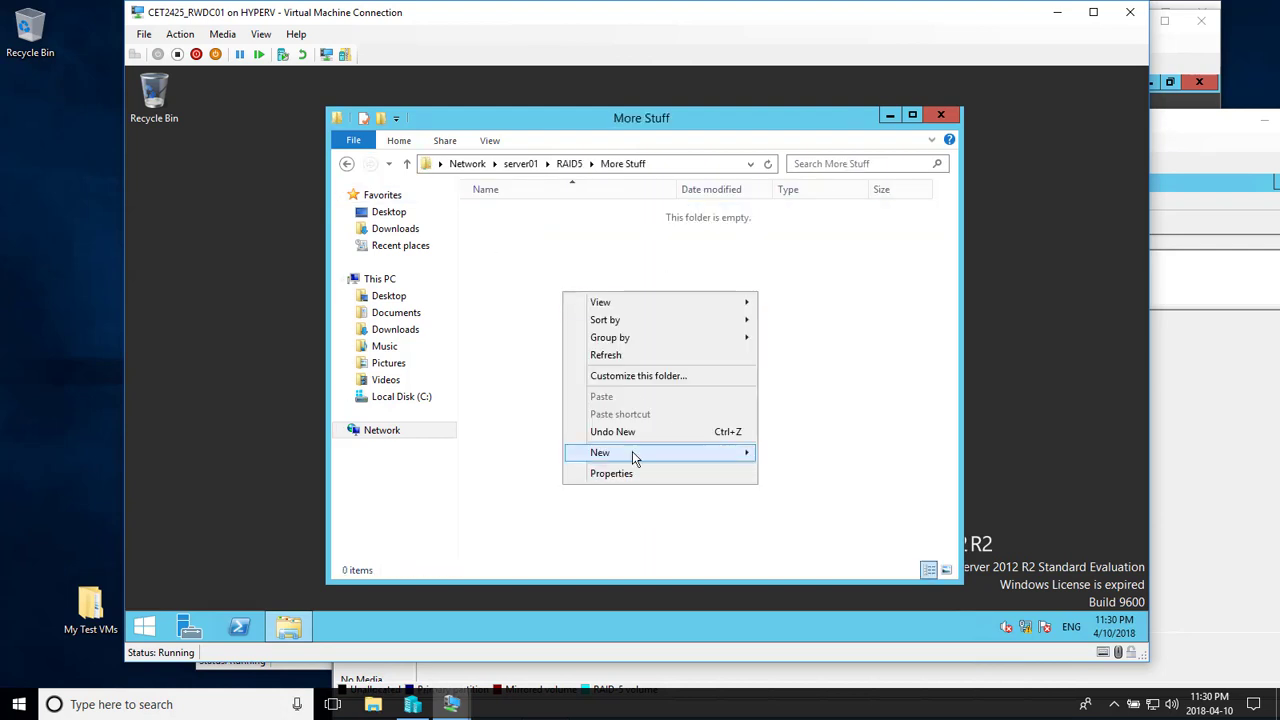
pyautogui.moveTo(632, 452)
pyautogui.click(813, 543)
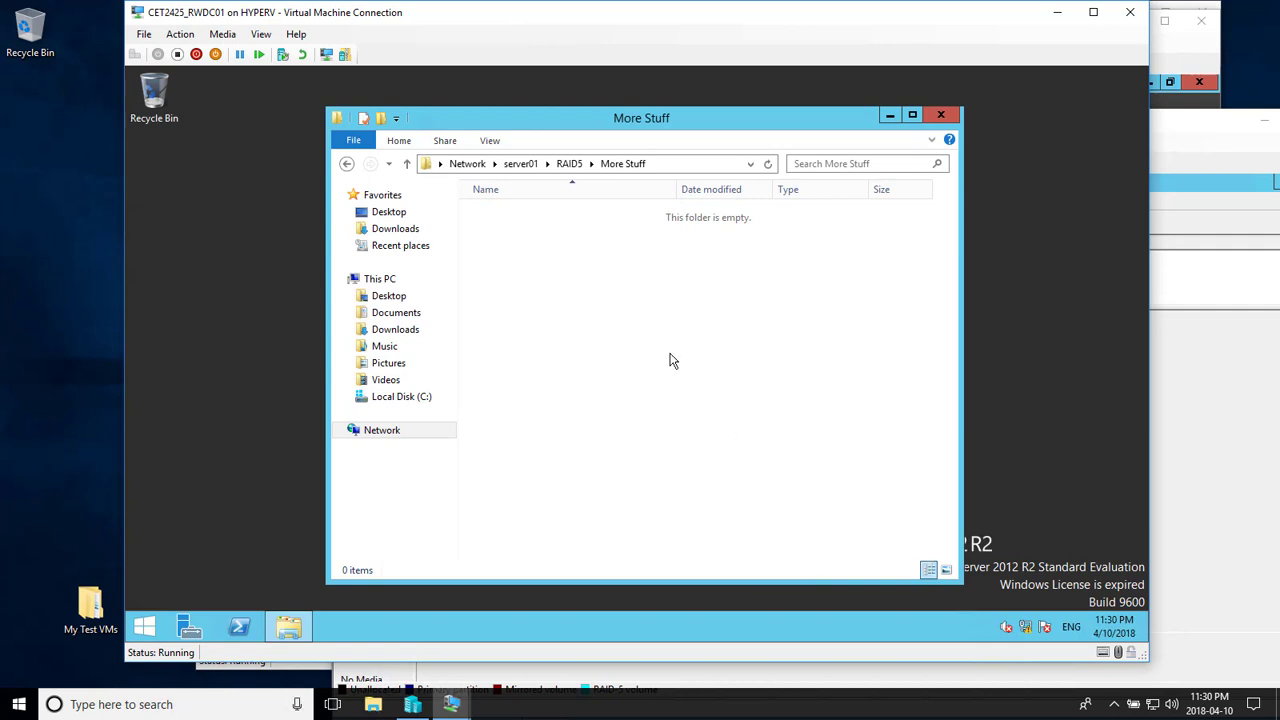
pyautogui.click(640, 350)
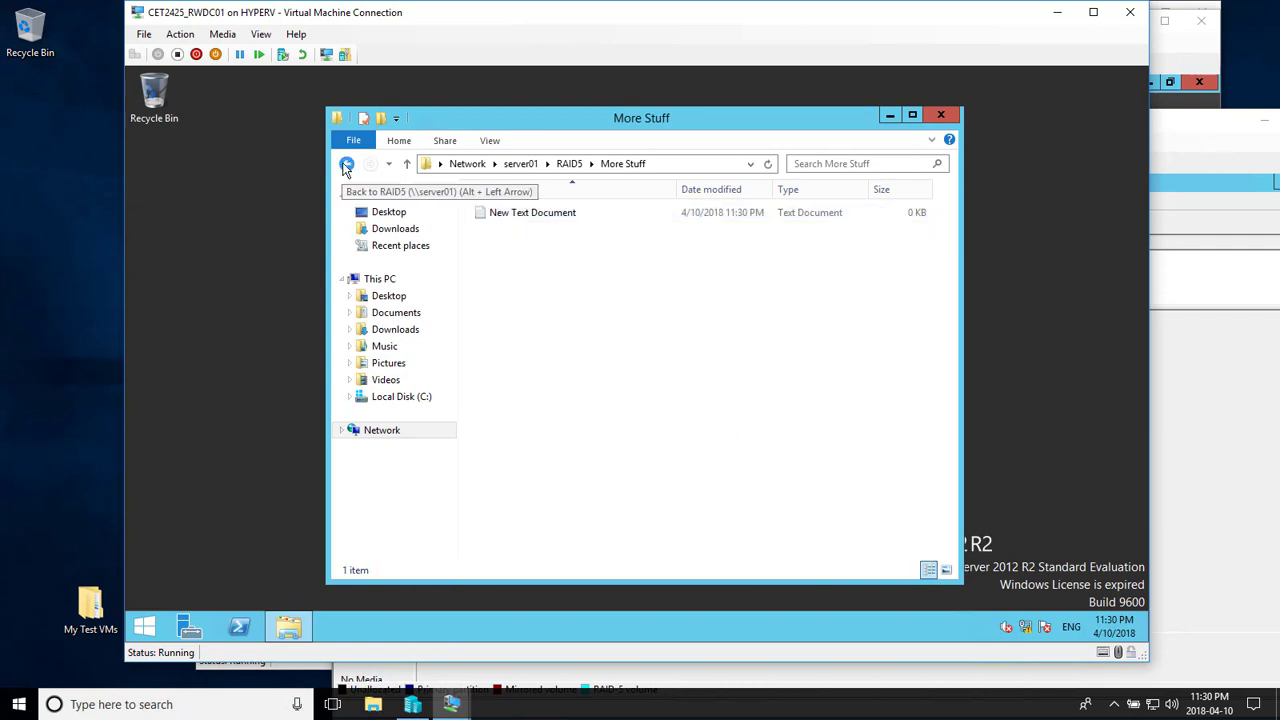
# - Return to server01's share list, close File Explorer on the domain controller, and minimize the CET2425_RWDC01 virtual machine window
pyautogui.click(346, 164)
pyautogui.click(346, 164)
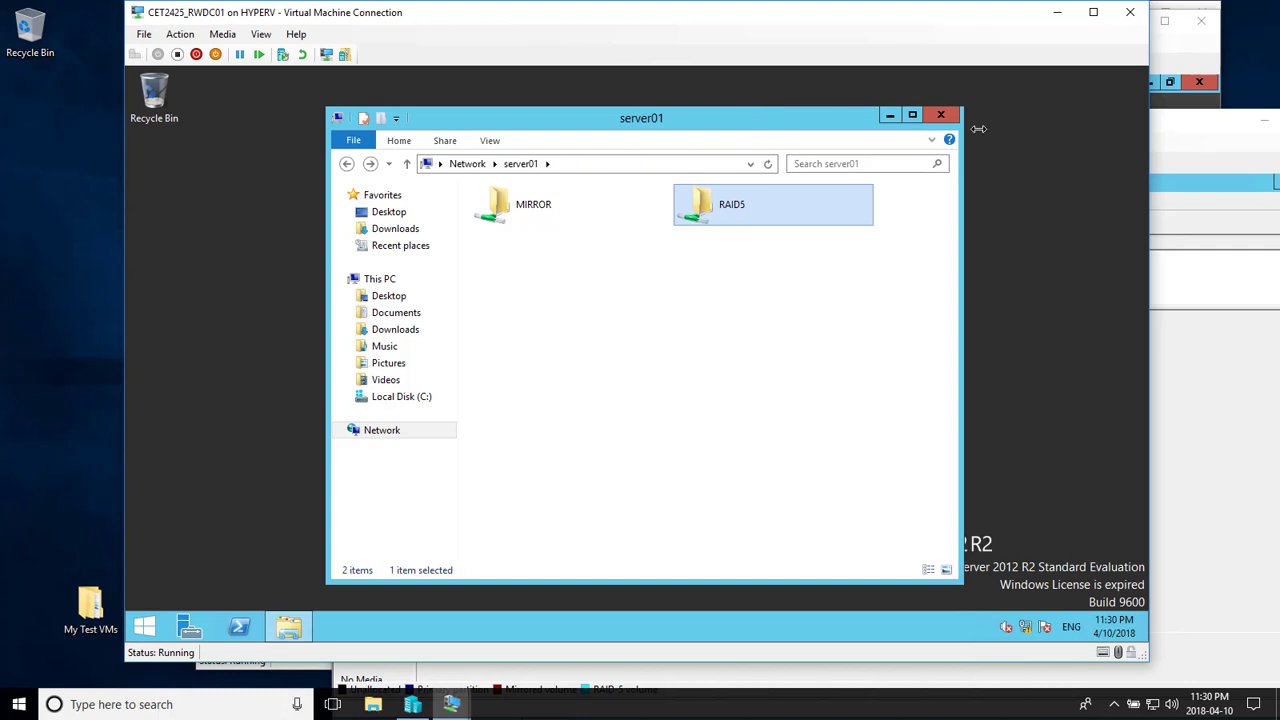
pyautogui.click(950, 116)
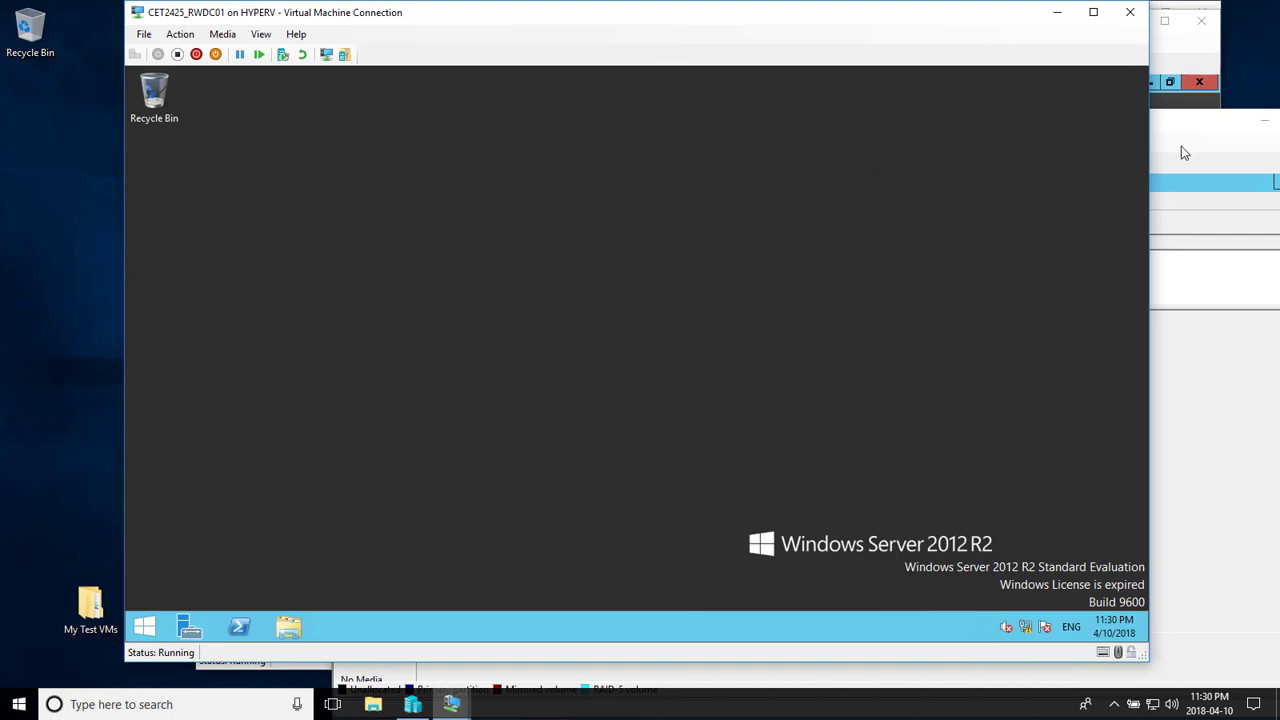
pyautogui.click(1058, 13)
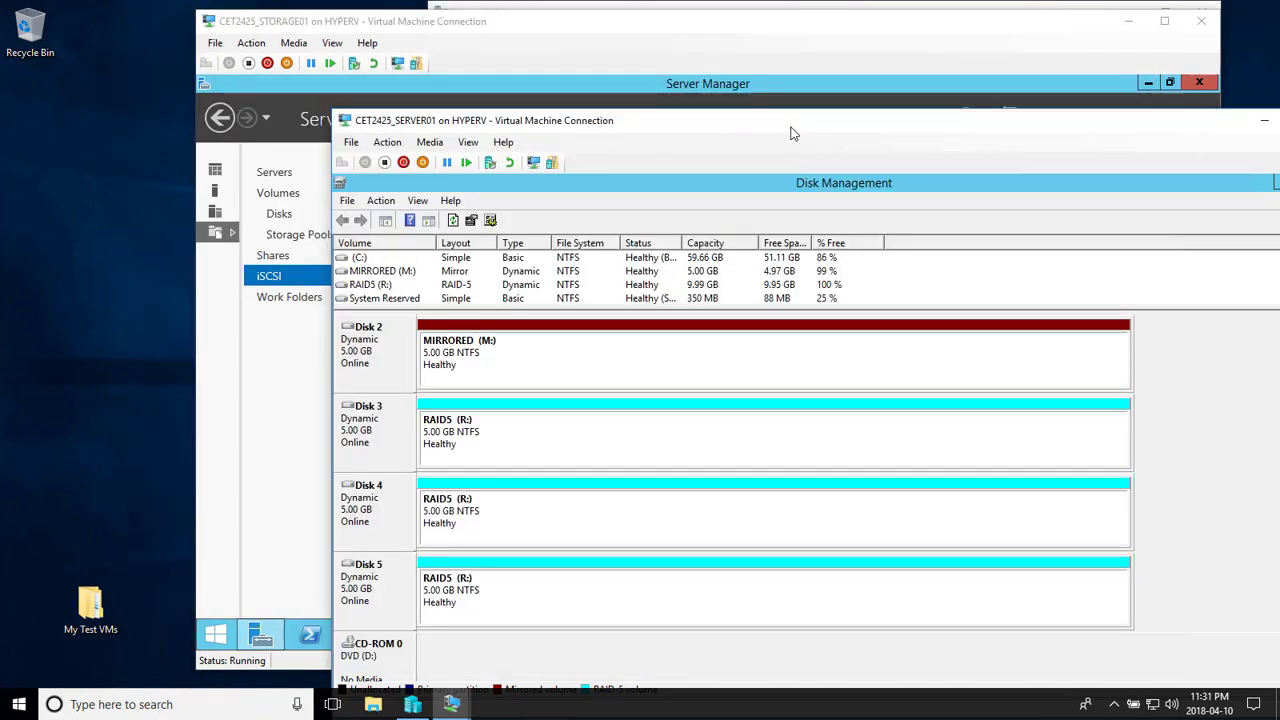
# - Move the CET2425_SERVER01 window fully into view, minimize its Disk Management, and open the iSCSI Initiator from Server Manager
pyautogui.moveTo(792, 128); pyautogui.dragTo(638, 42)
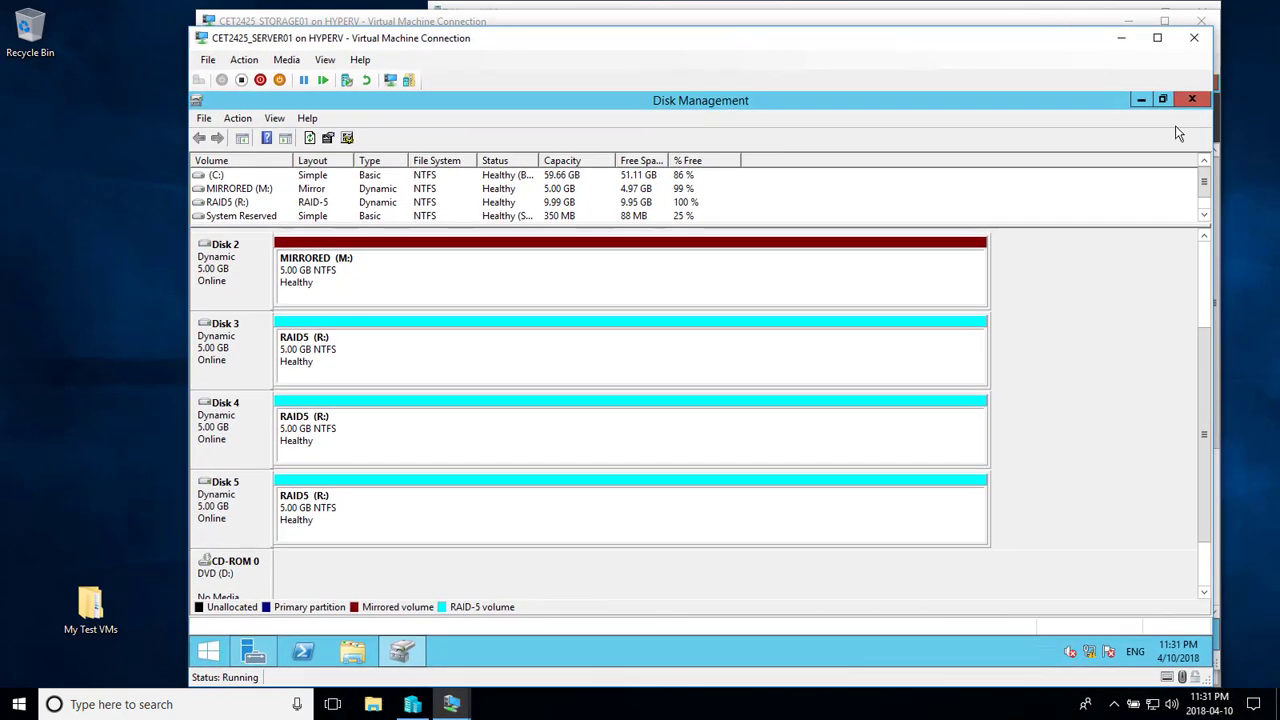
pyautogui.click(1141, 99)
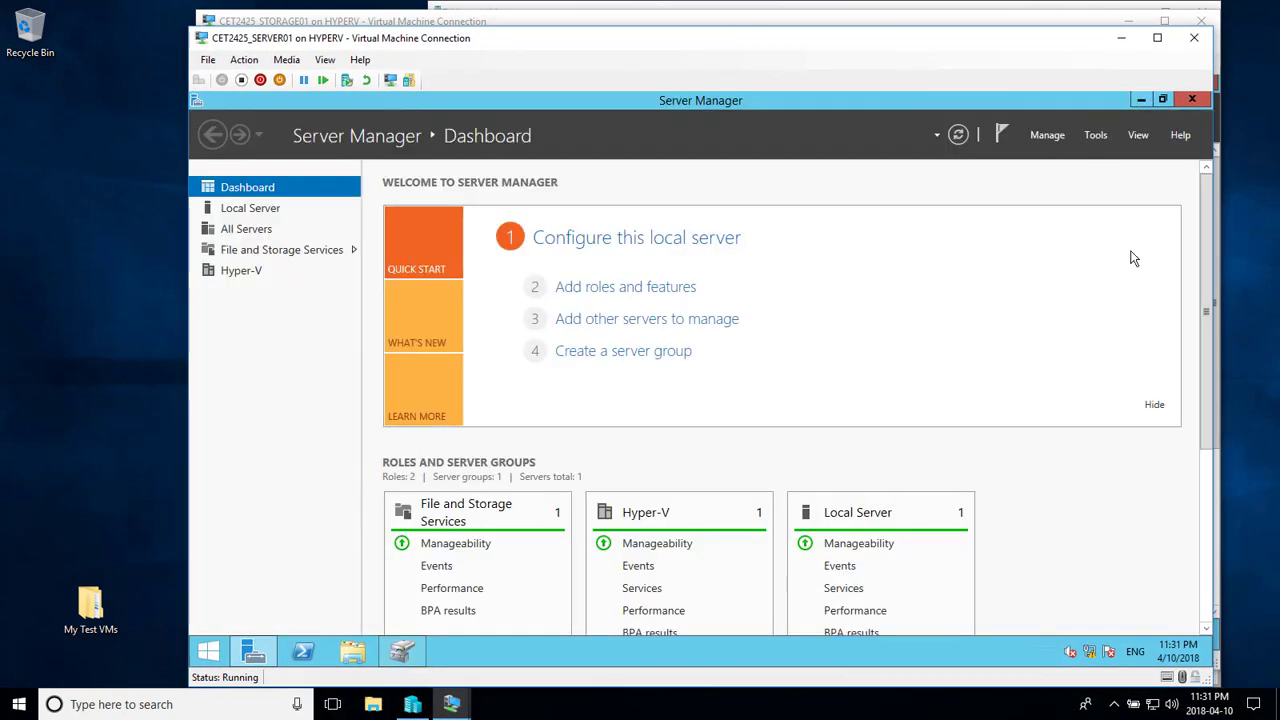
pyautogui.click(1095, 134)
pyautogui.click(1010, 240)
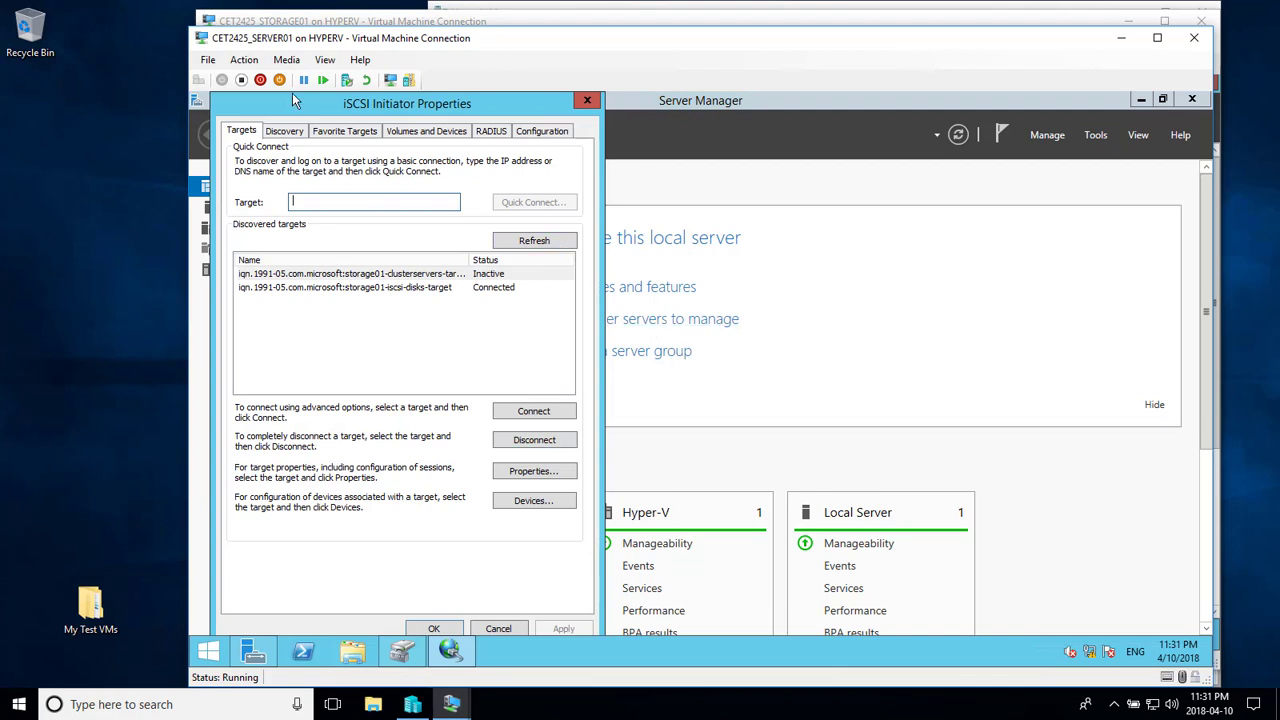
# - Connect the unconnected second network adapter of the CET2425_SERVER01 virtual machine to the External1 virtual switch
pyautogui.click(207, 59)
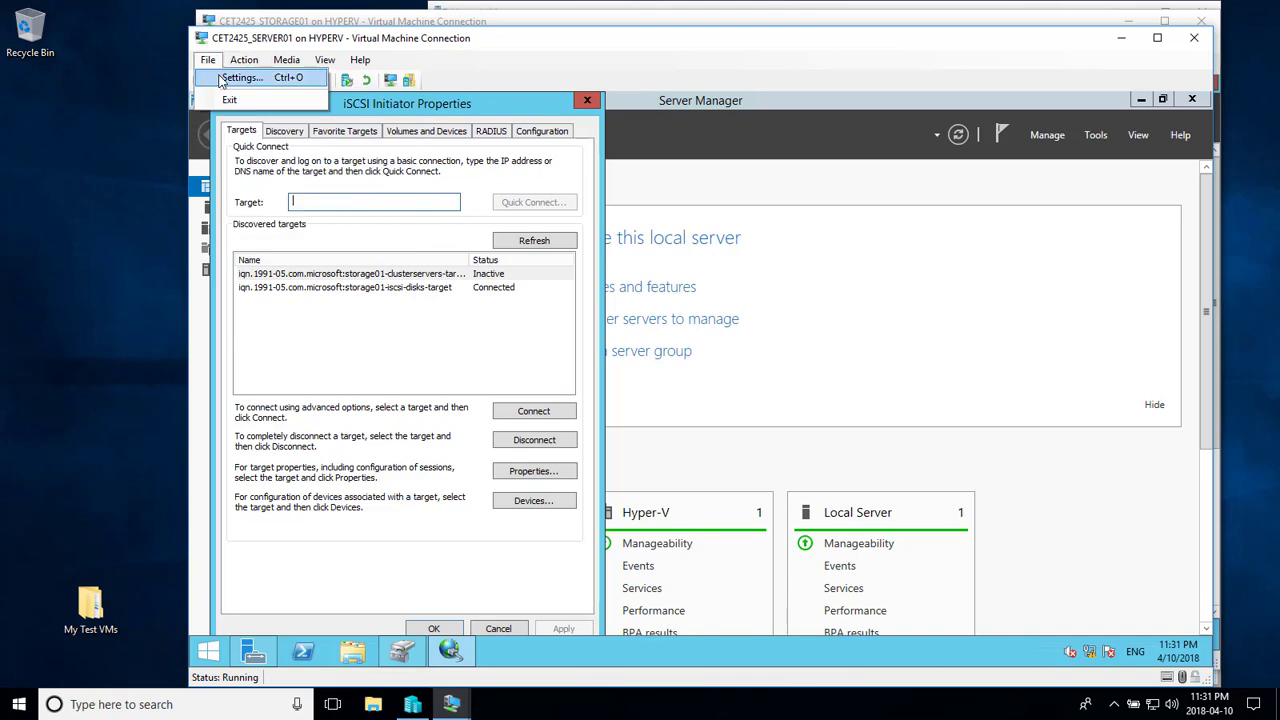
pyautogui.click(240, 77)
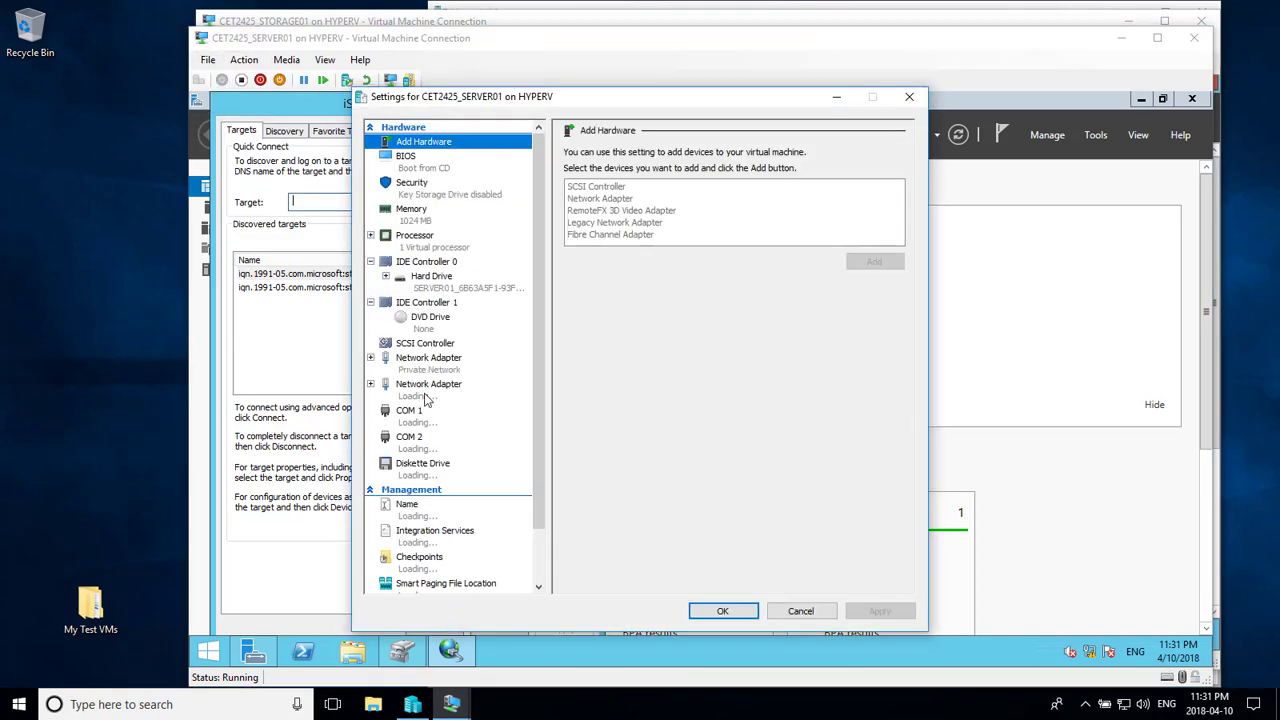
pyautogui.click(425, 396)
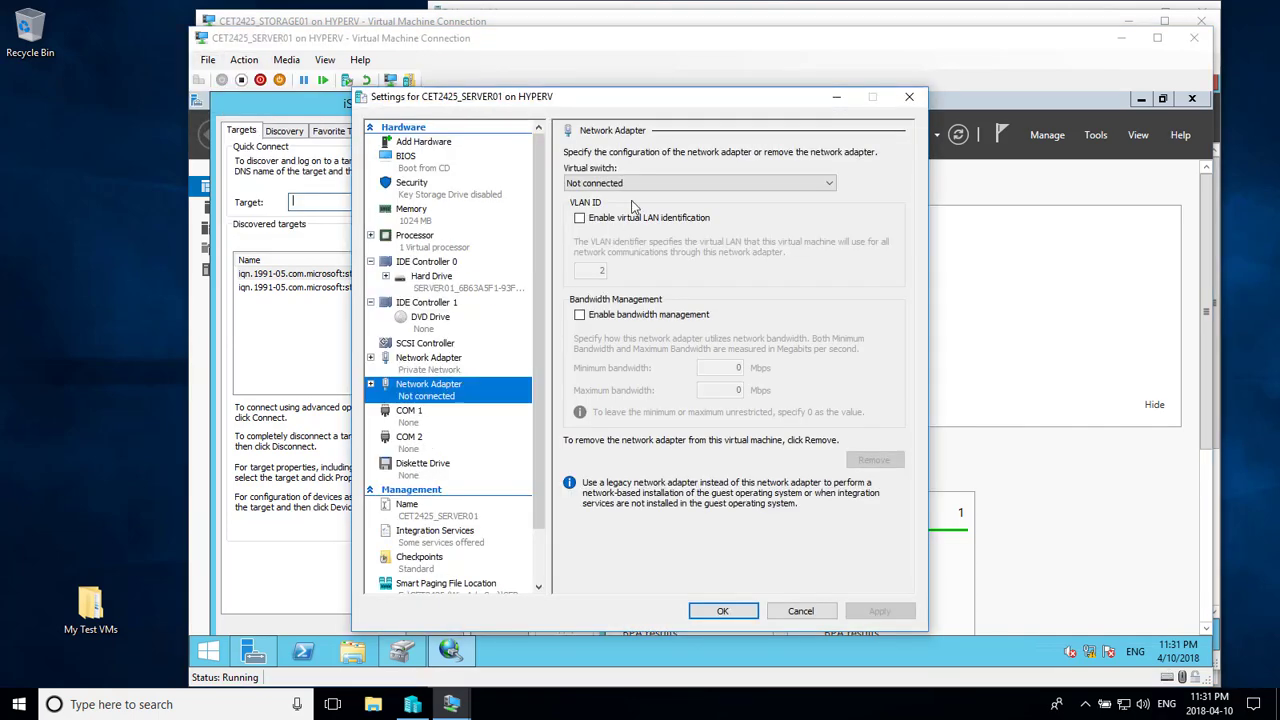
pyautogui.click(683, 183)
pyautogui.click(587, 251)
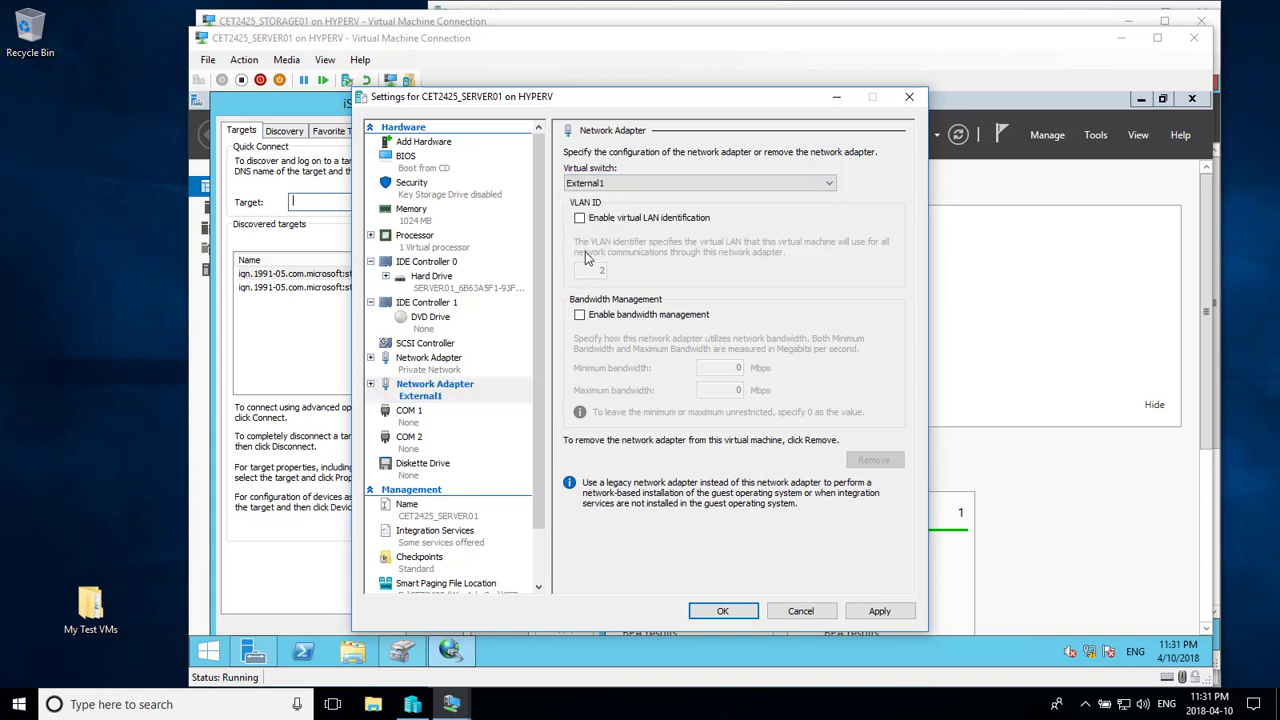
pyautogui.click(705, 611)
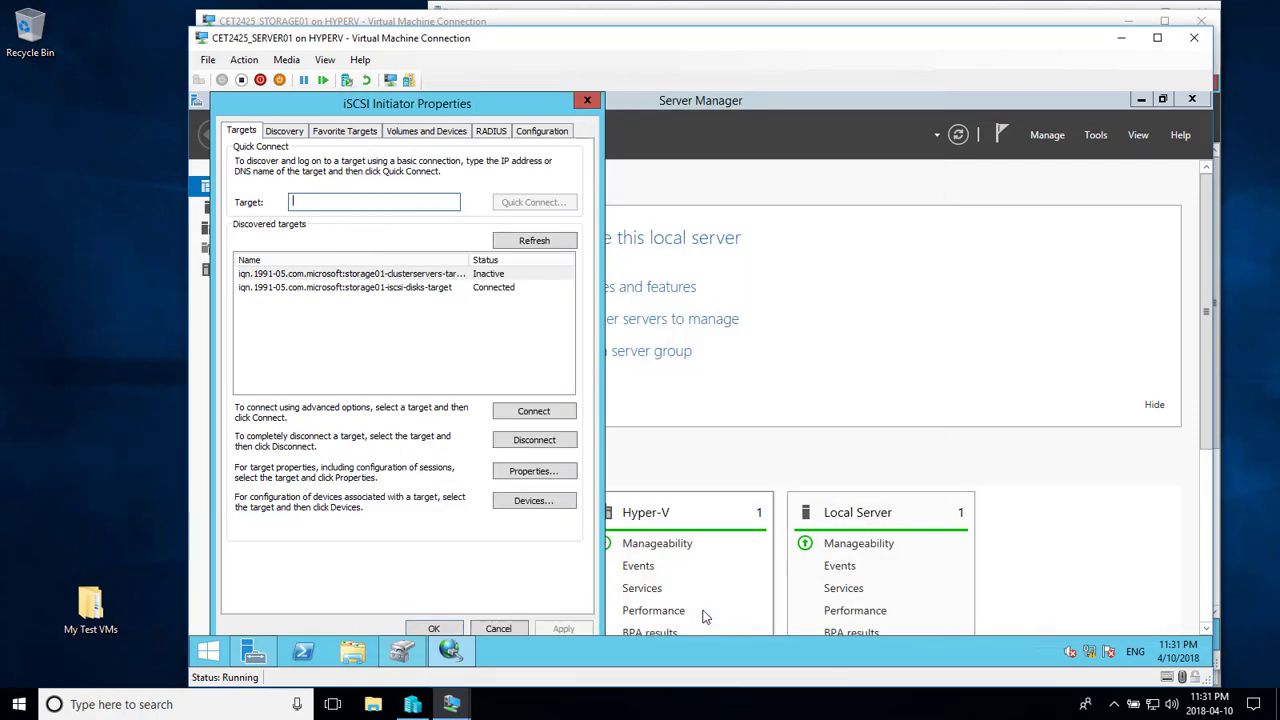
# - Add target portal 192.168.1.12 to iSCSI discovery, using the Microsoft iSCSI Initiator adapter and initiator IP 192.168.1.155
pyautogui.click(284, 132)
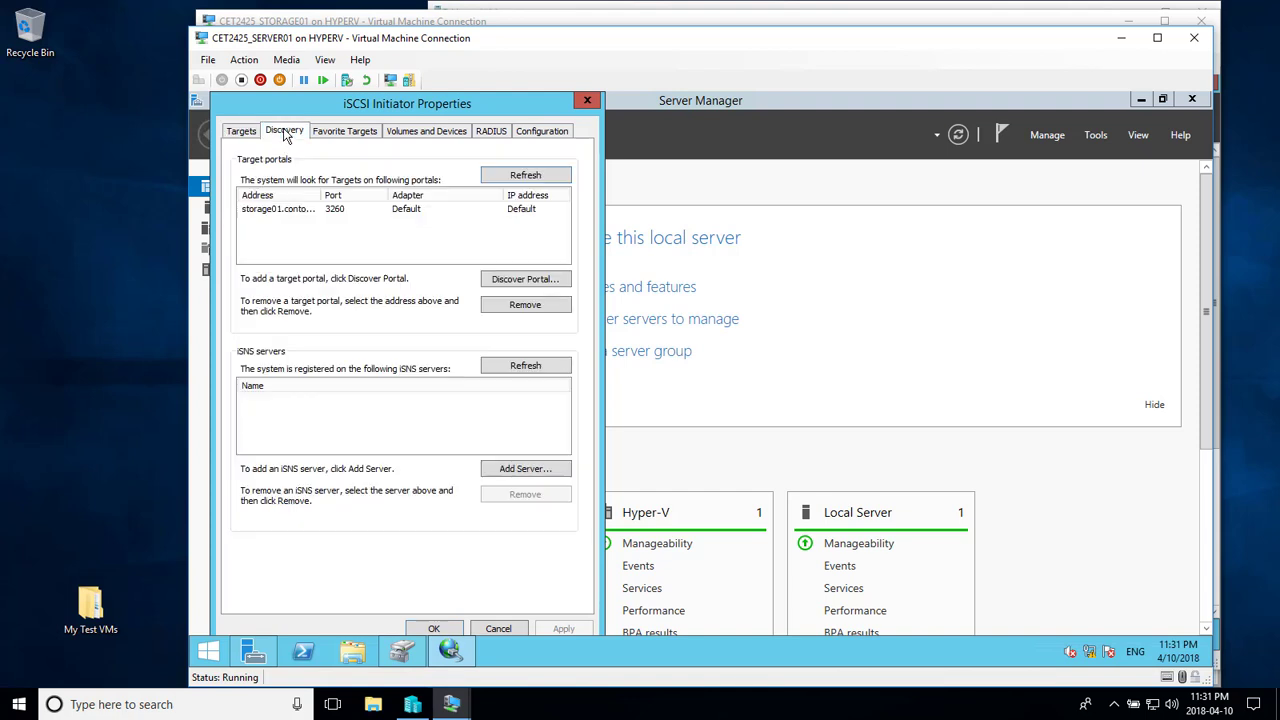
pyautogui.click(516, 279)
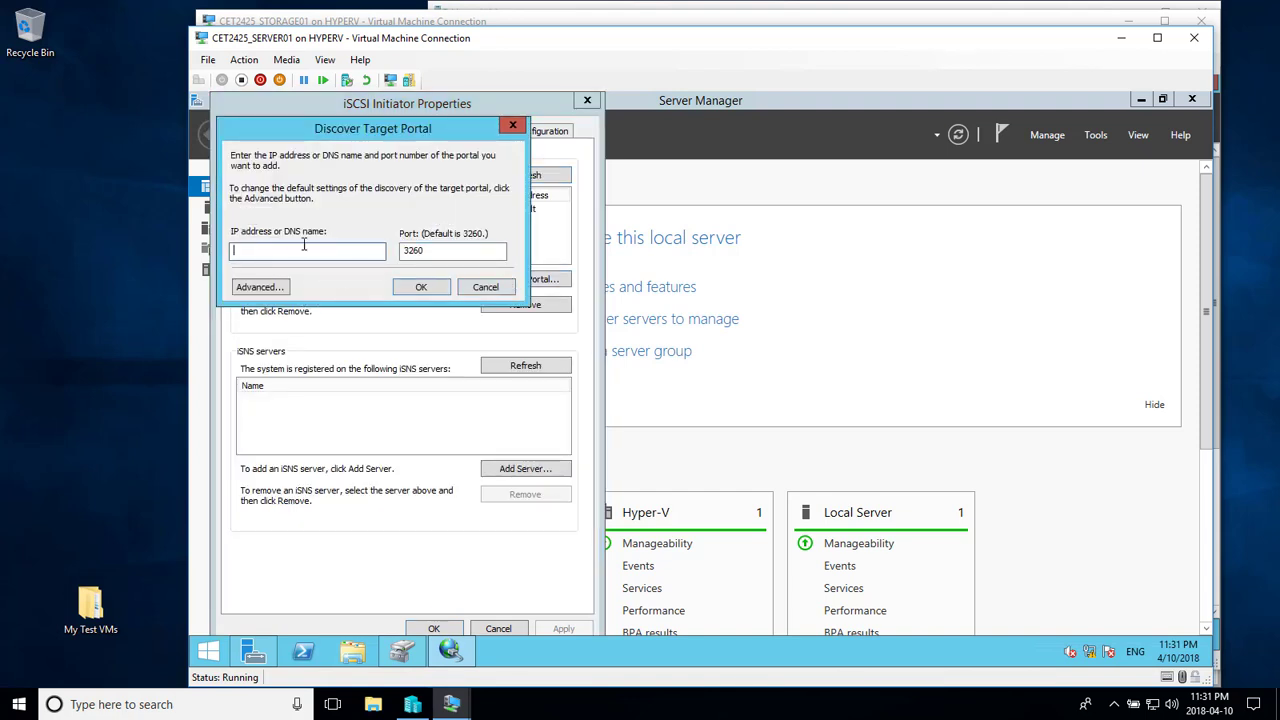
pyautogui.write('192.168.1.12')
pyautogui.click(264, 290)
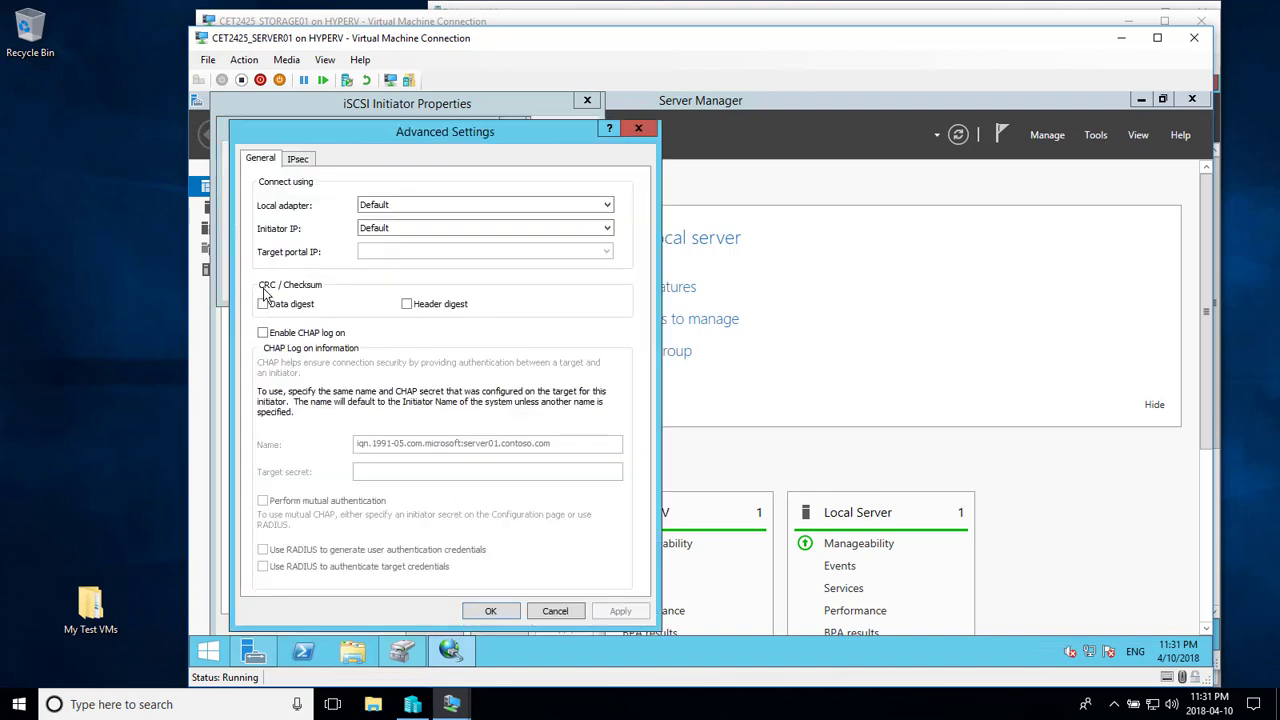
pyautogui.click(398, 207)
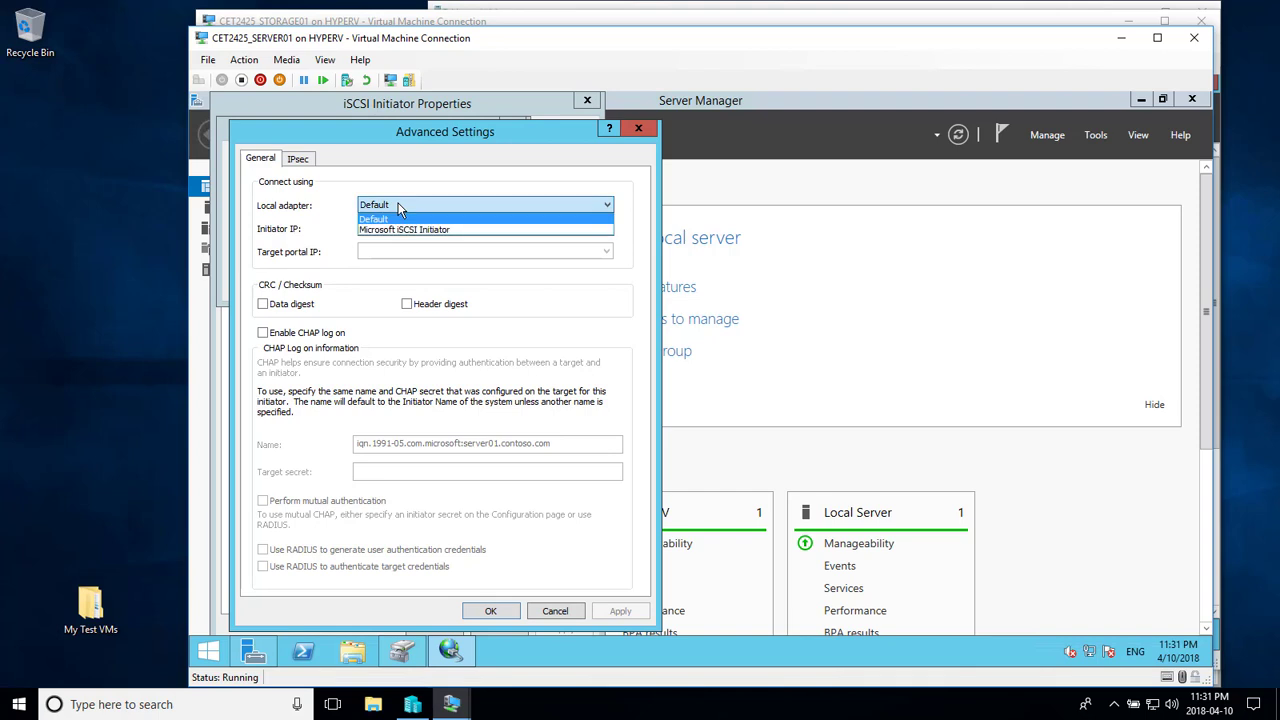
pyautogui.click(408, 230)
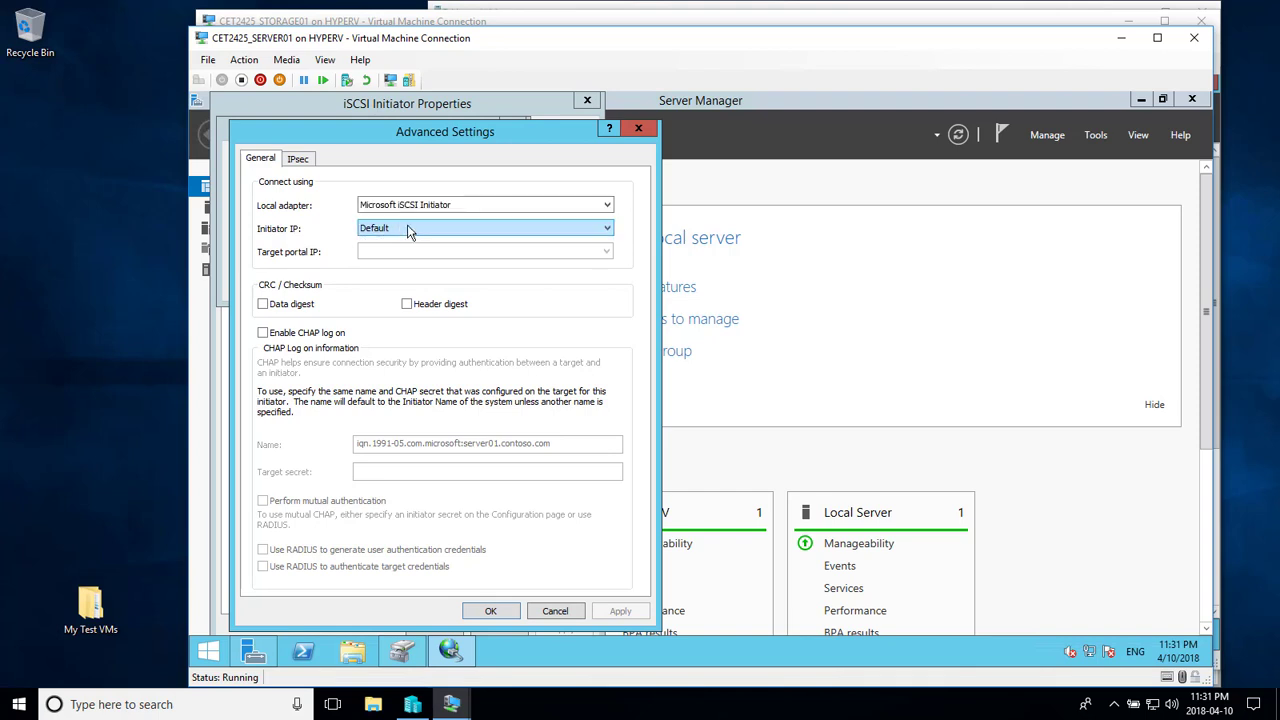
pyautogui.click(408, 229)
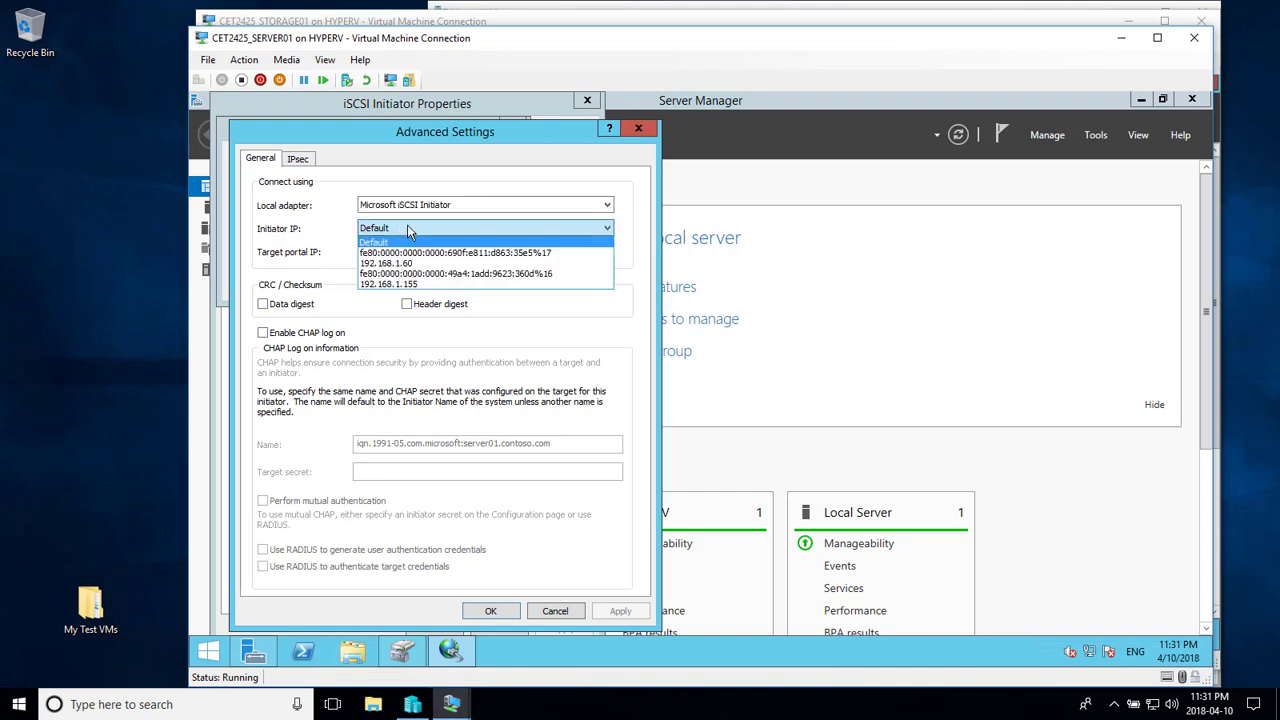
pyautogui.click(396, 285)
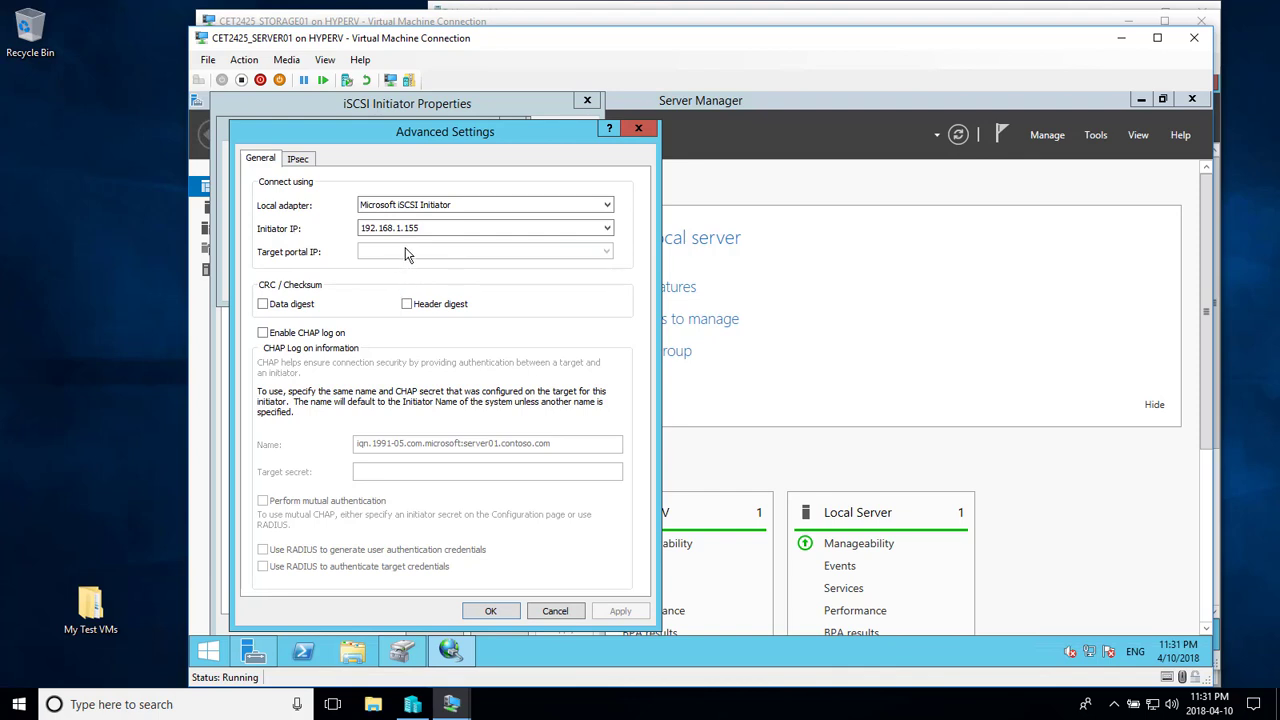
pyautogui.click(488, 610)
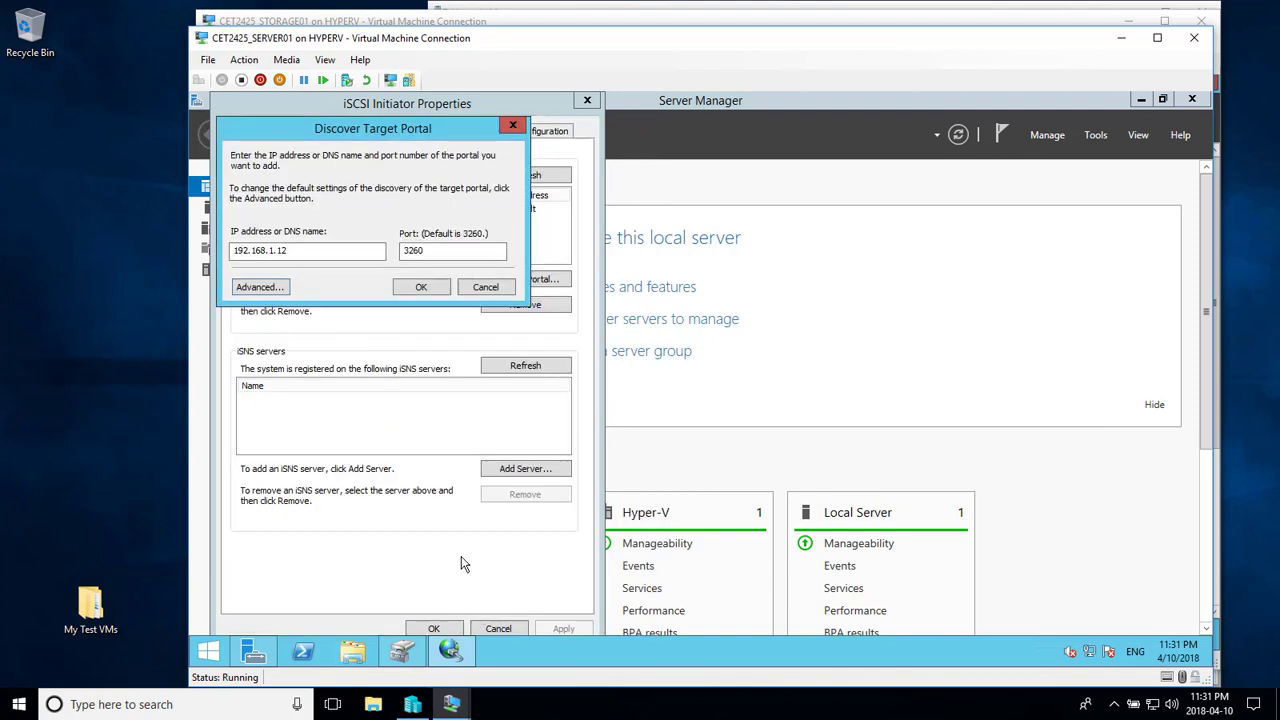
pyautogui.click(419, 289)
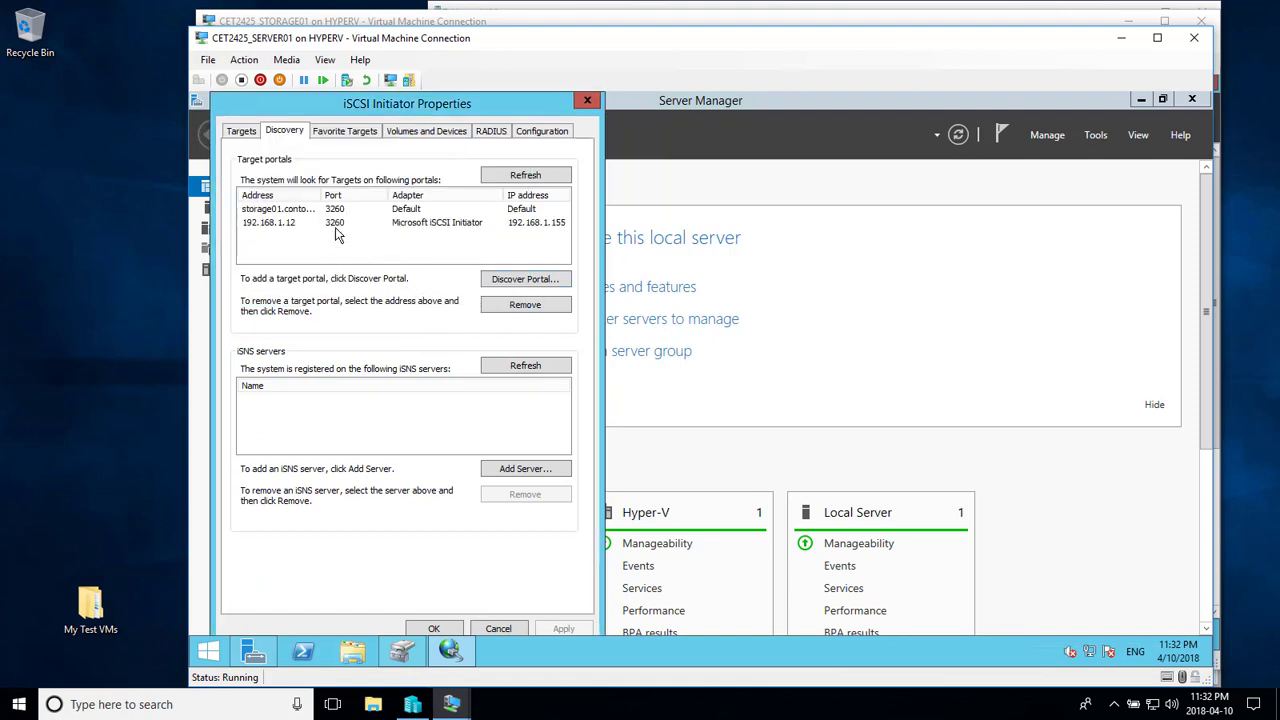
pyautogui.click(292, 223)
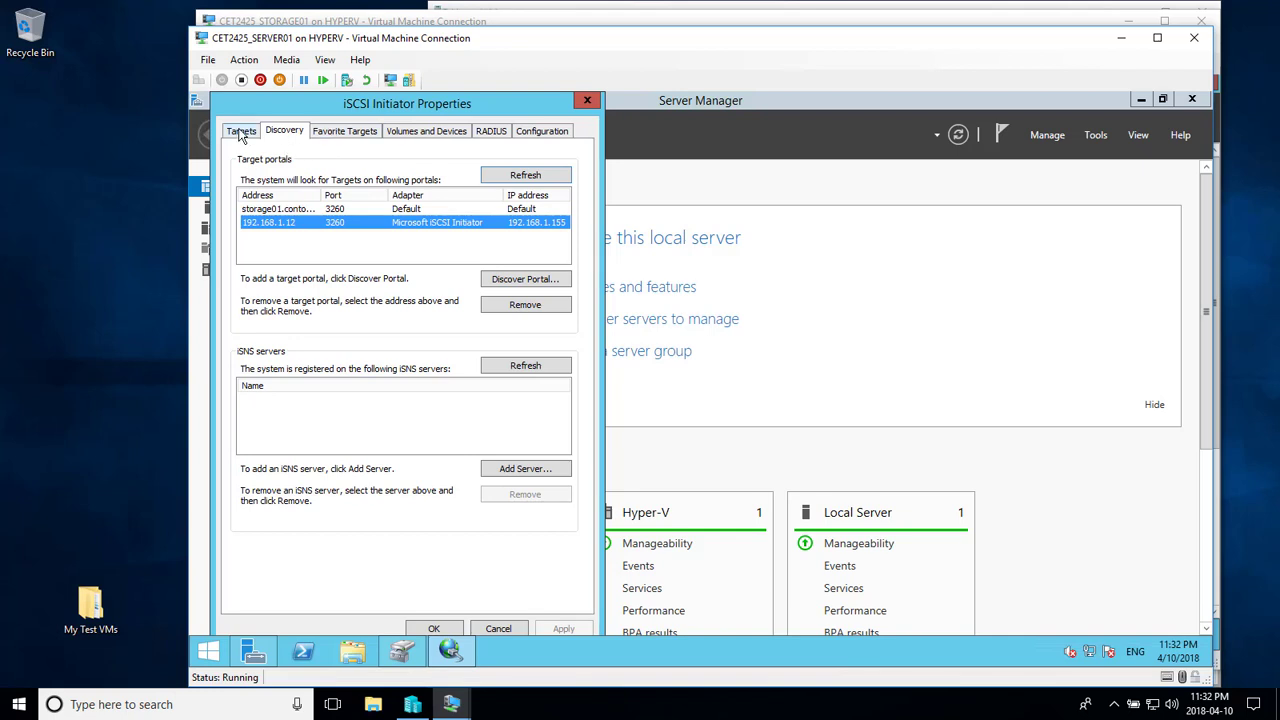
# - Connect to the discovered Synology NAS2 iSCSI target with the default connection options
pyautogui.click(241, 134)
pyautogui.click(352, 302)
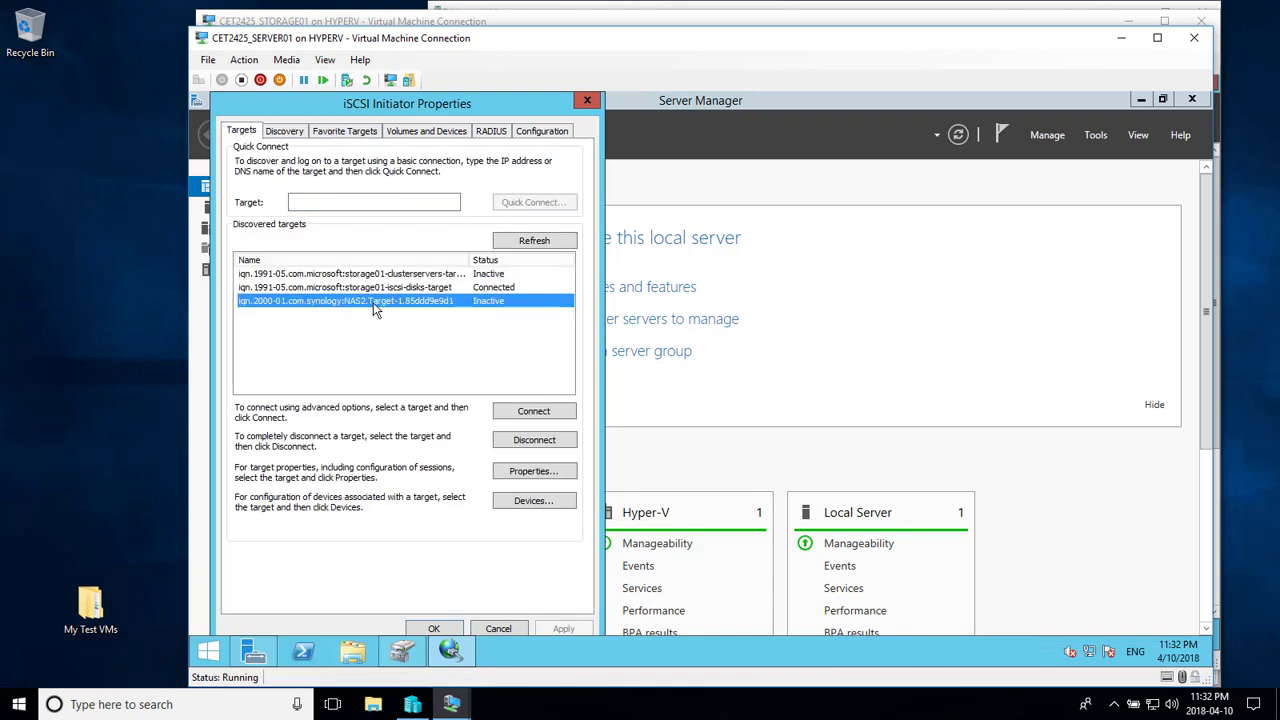
pyautogui.click(503, 415)
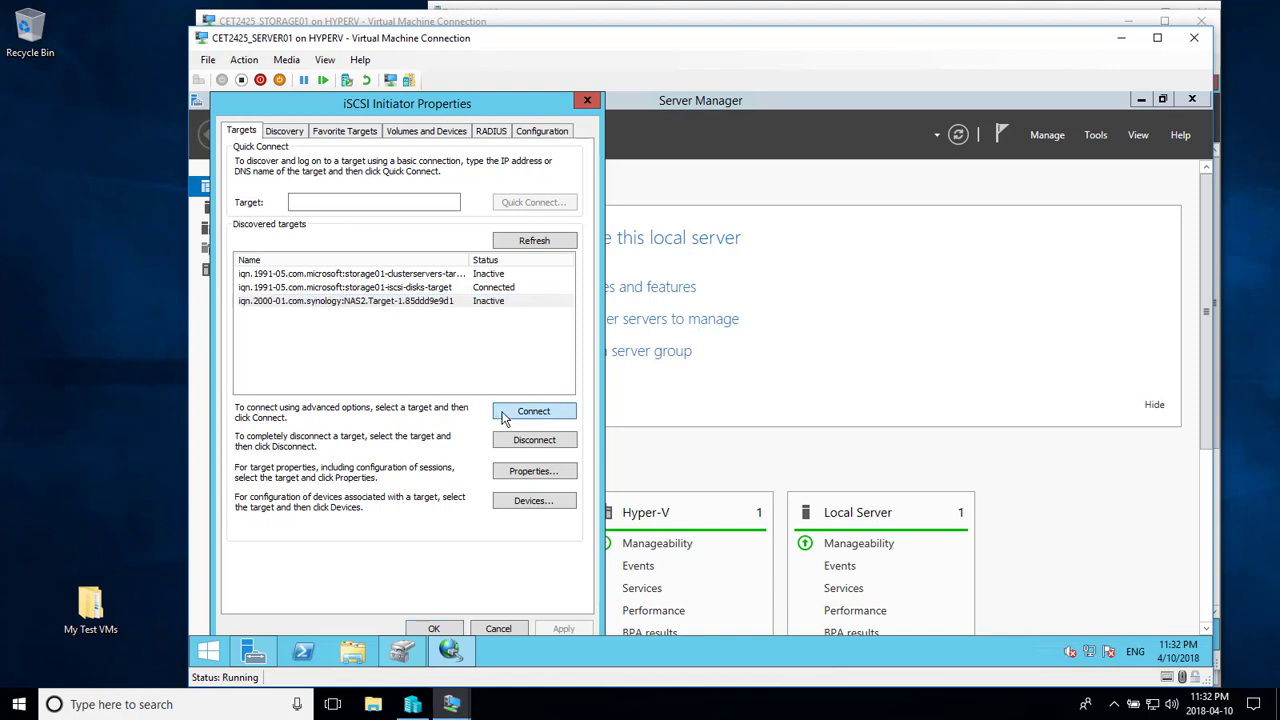
pyautogui.click(446, 274)
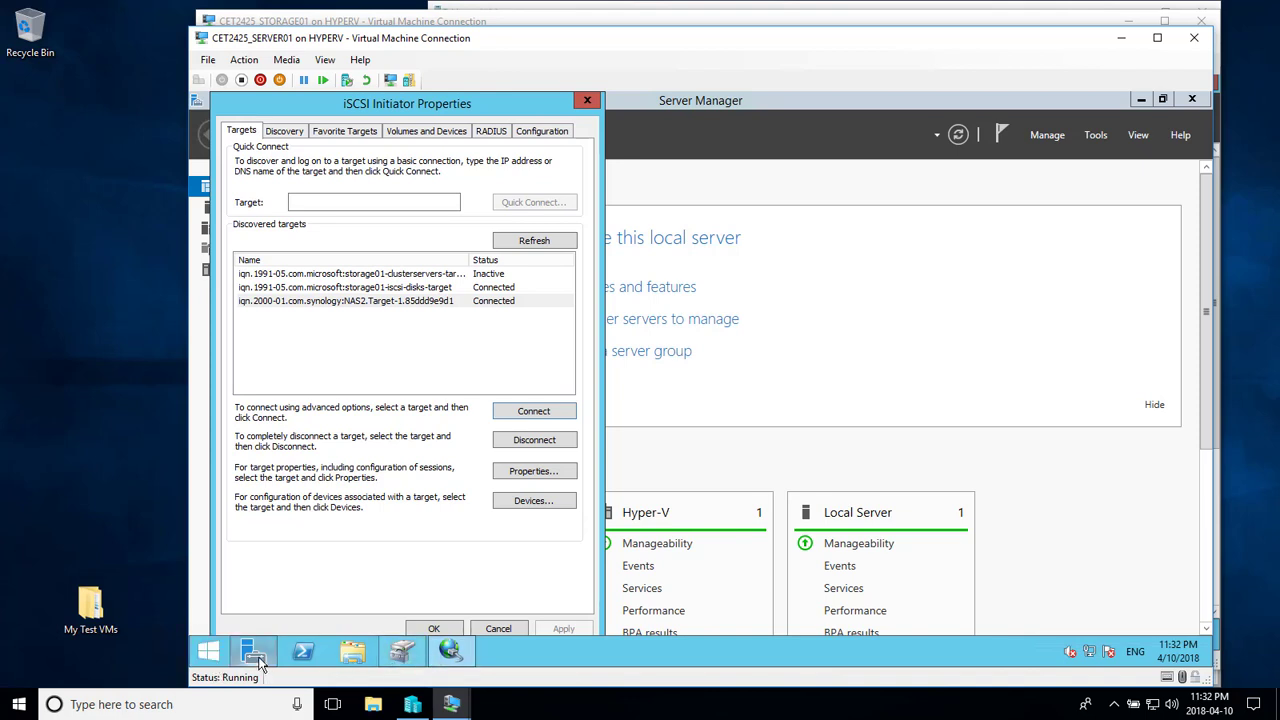
# - Open Disk Management on SERVER01 and maximize its window
pyautogui.rightClick(210, 654)
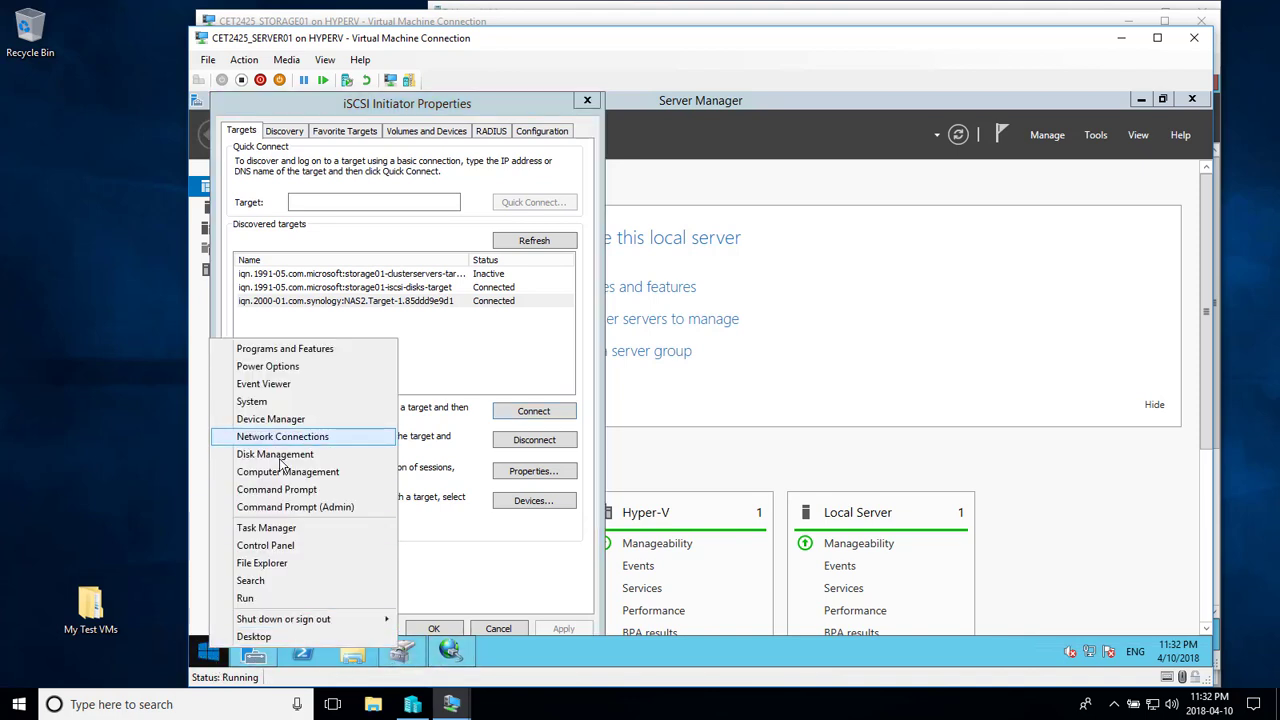
pyautogui.click(285, 453)
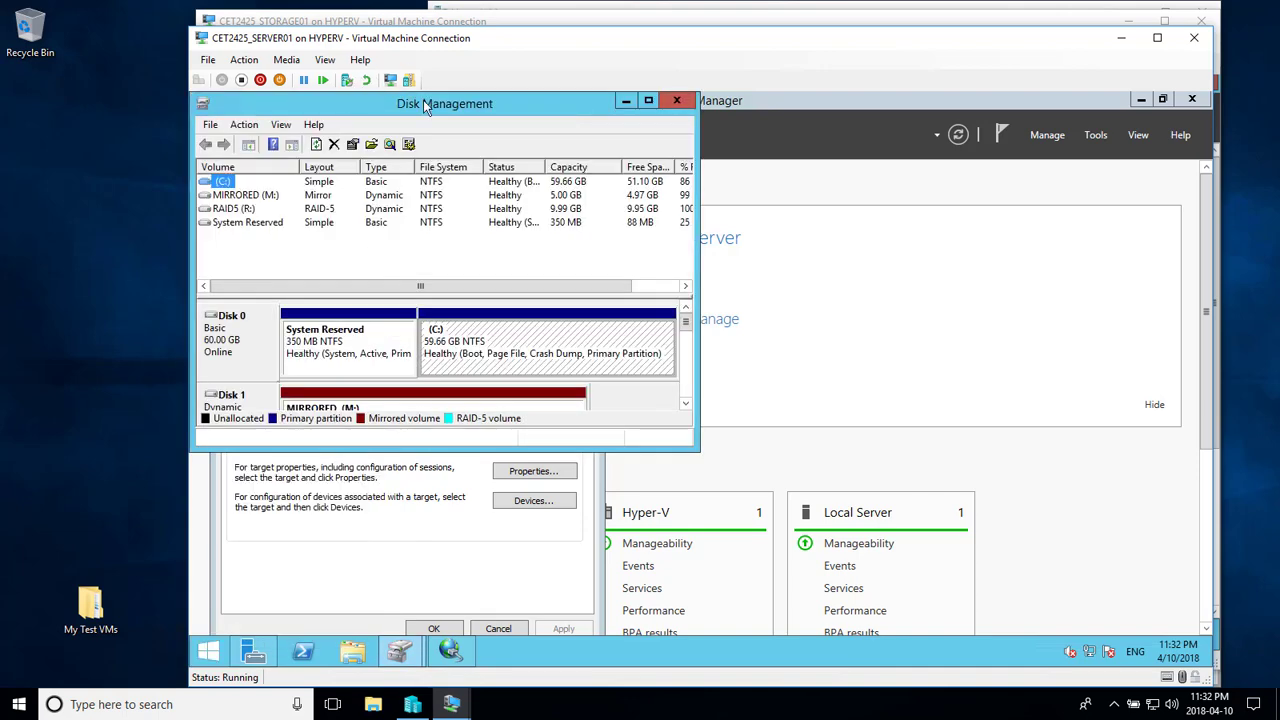
pyautogui.doubleClick(423, 100)
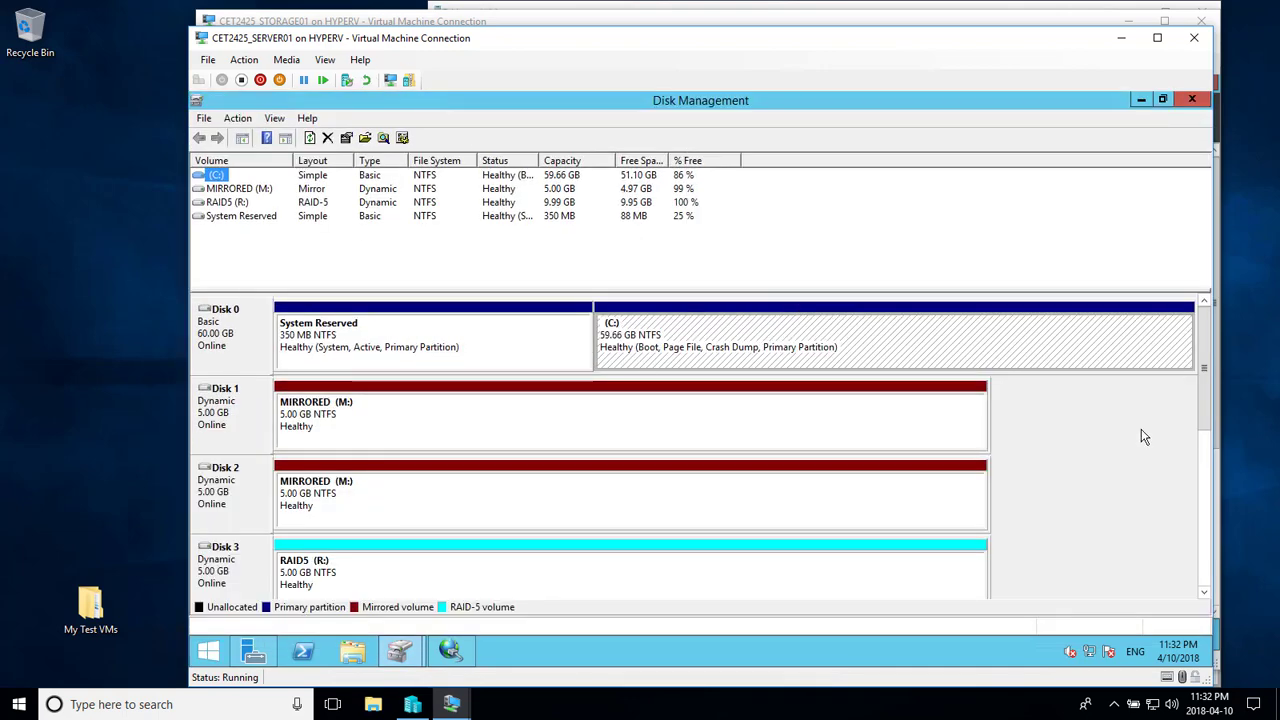
# - Bring the 20 GB Disk 6 online and initialize it with the MBR partition style
pyautogui.moveTo(1204, 400); pyautogui.dragTo(1210, 525)
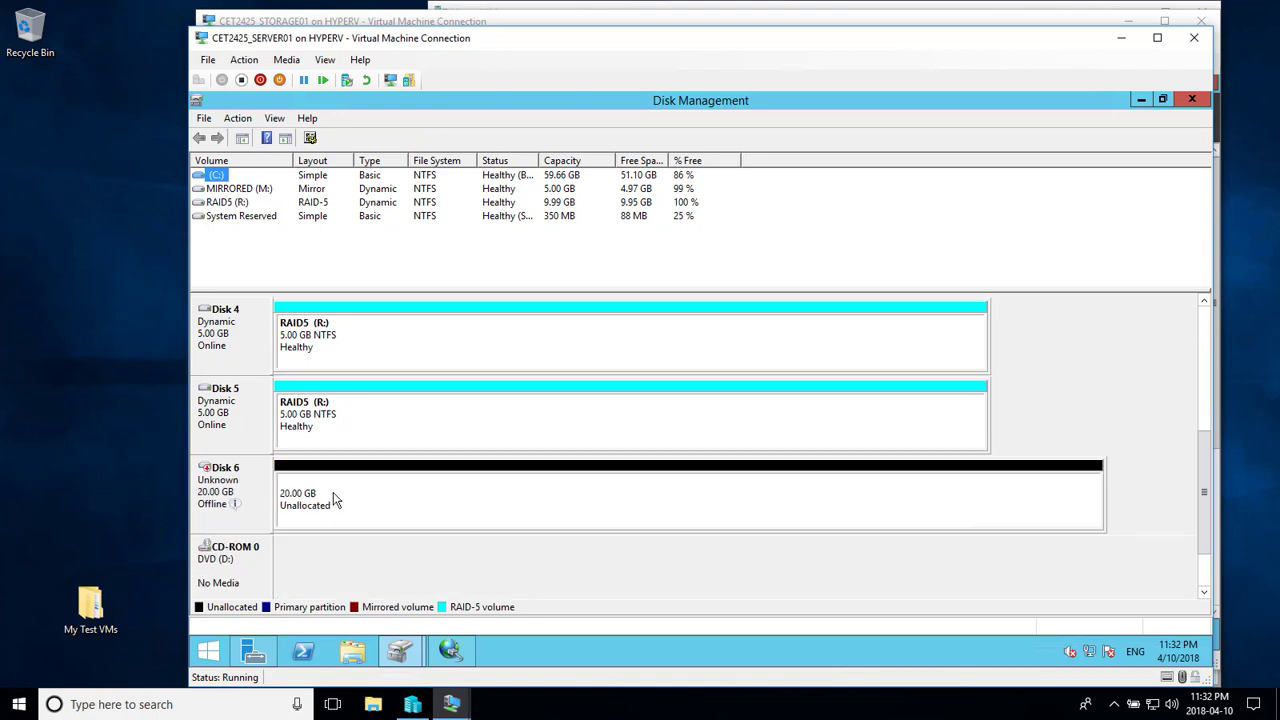
pyautogui.click(335, 502)
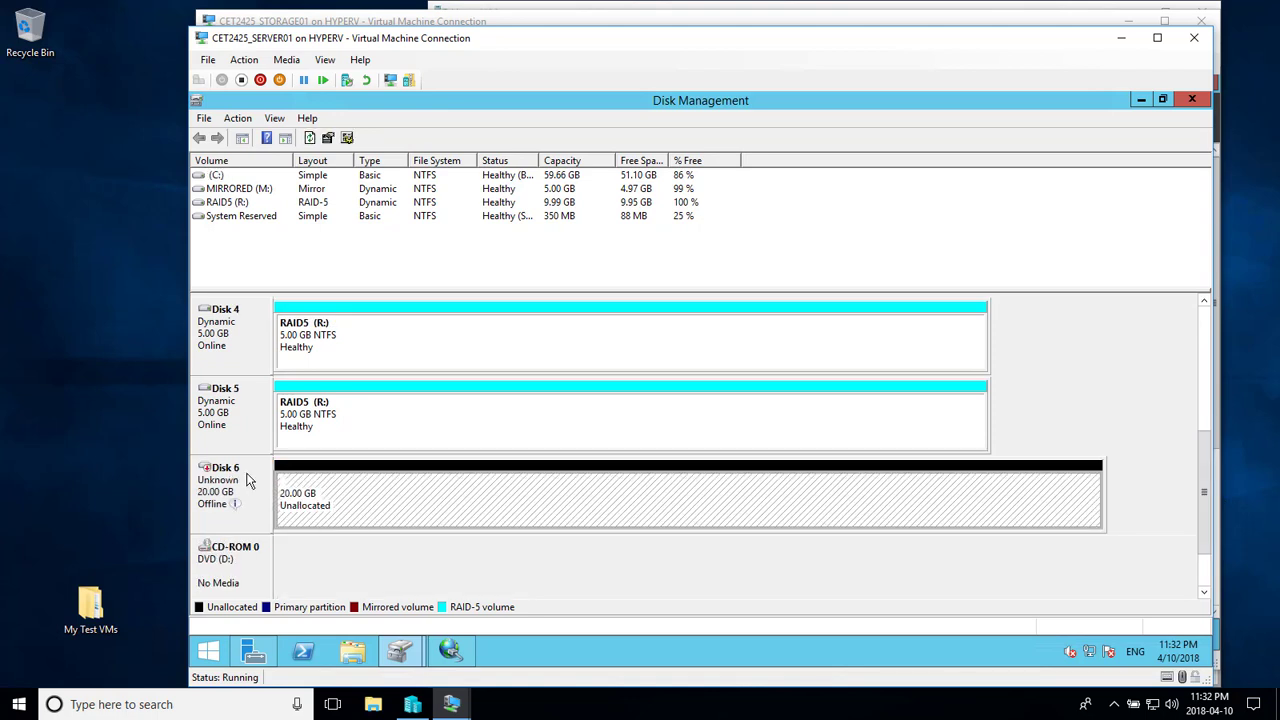
pyautogui.rightClick(212, 482)
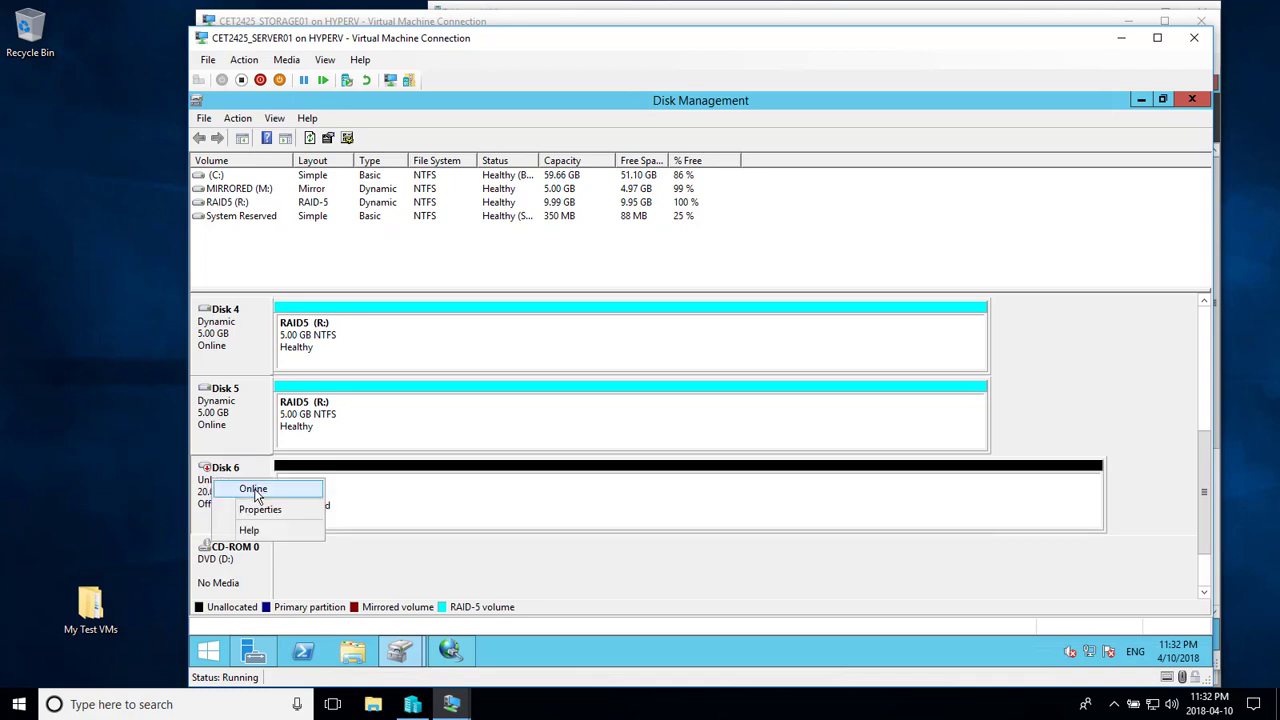
pyautogui.click(254, 490)
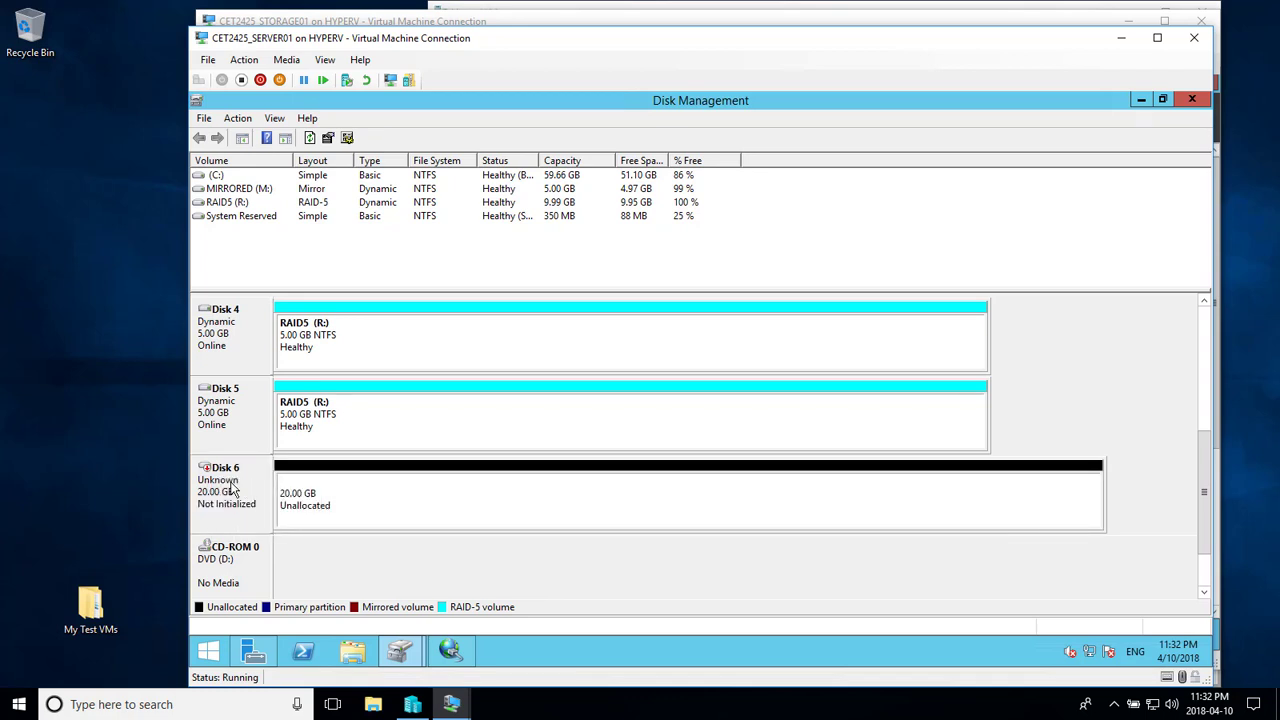
pyautogui.rightClick(232, 488)
pyautogui.click(272, 493)
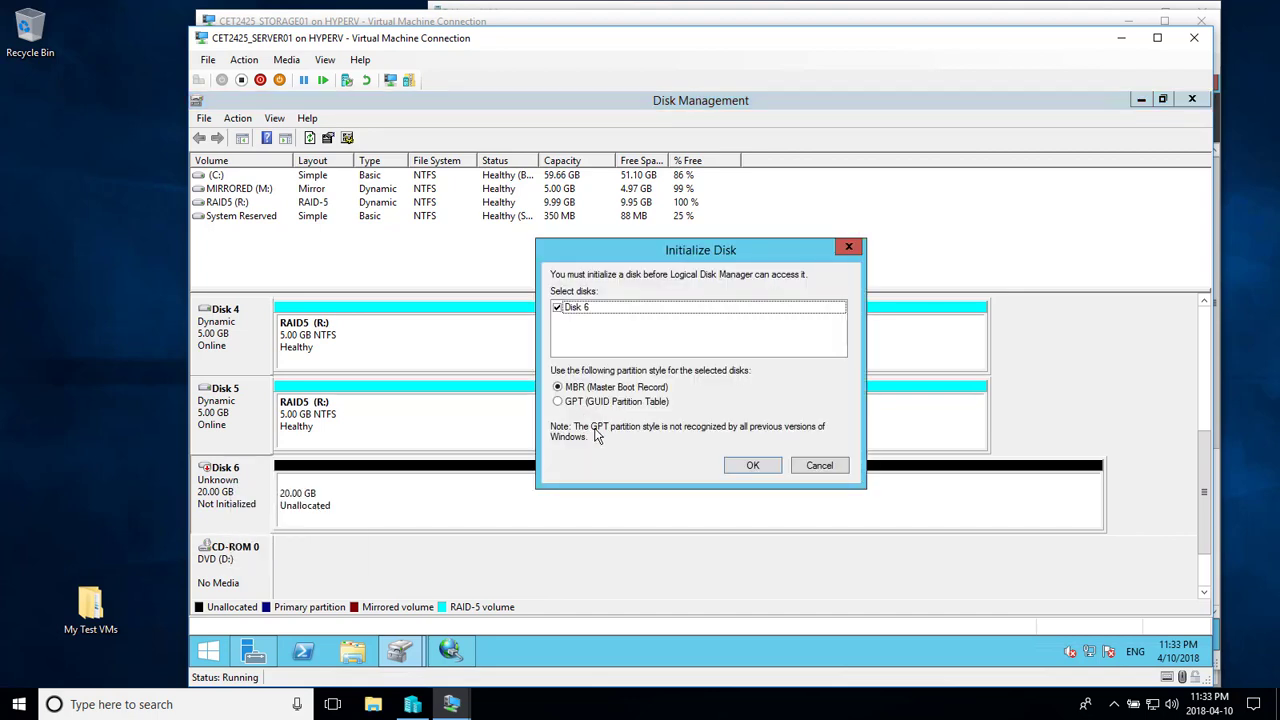
pyautogui.click(753, 465)
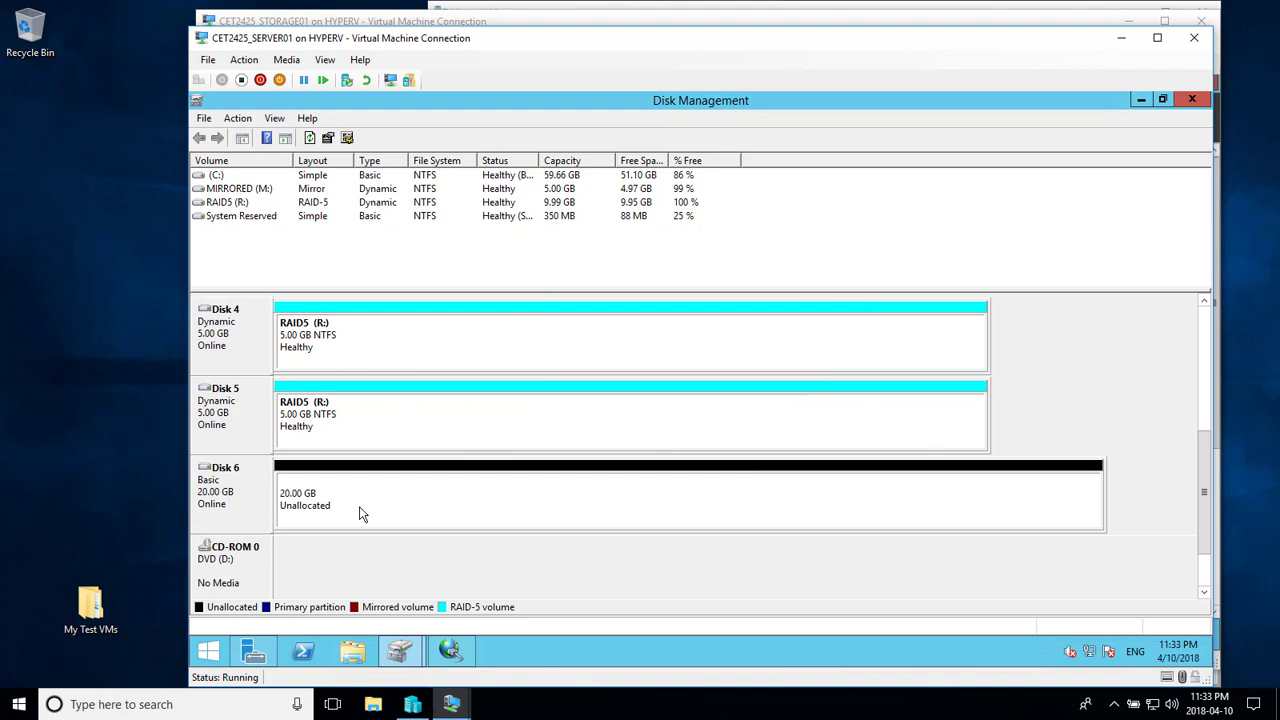
# - Start a new simple volume in Disk 6's unallocated space and set its size to 5000 MB
pyautogui.rightClick(360, 512)
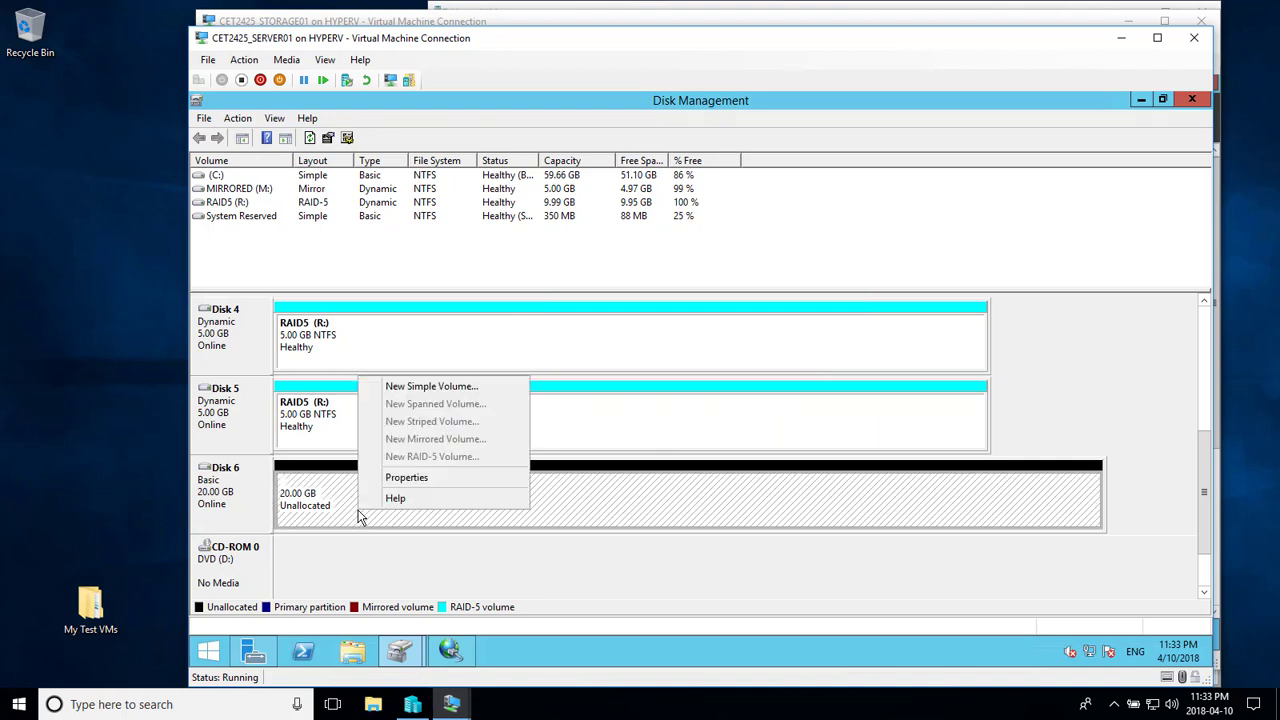
pyautogui.click(422, 390)
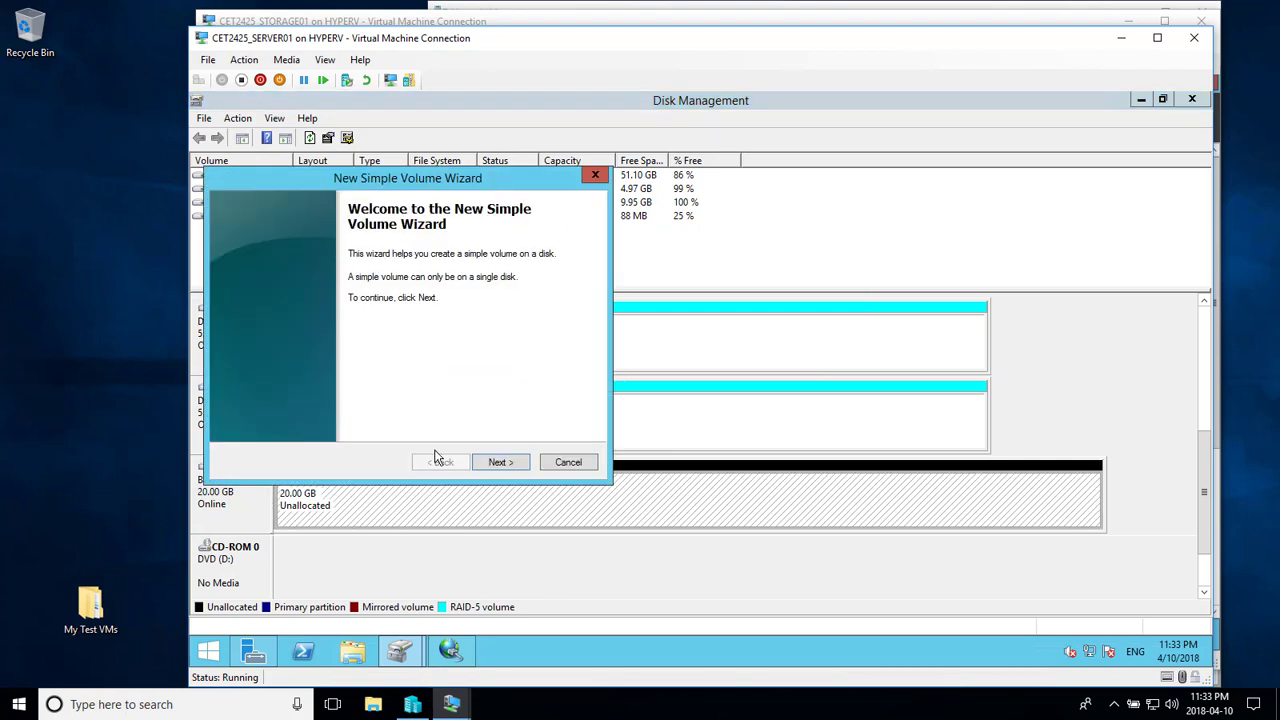
pyautogui.click(497, 463)
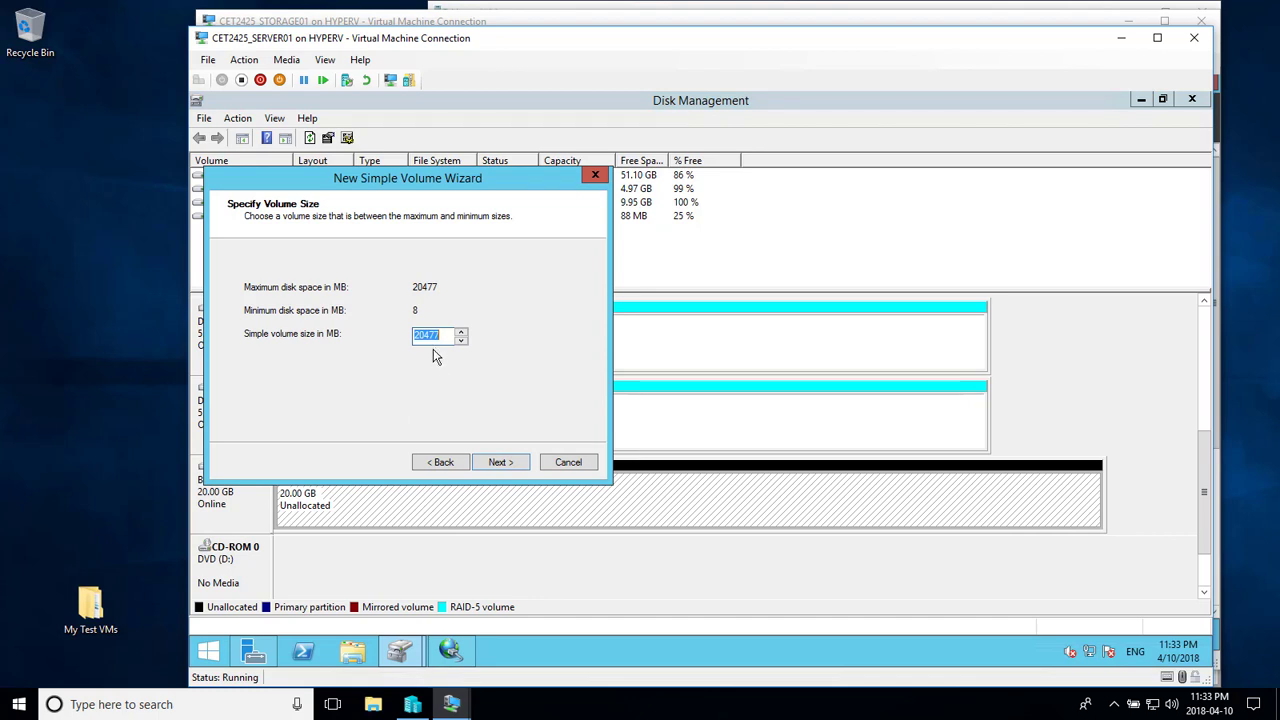
pyautogui.write('10')
pyautogui.press('BackSpace')
pyautogui.press('BackSpace')
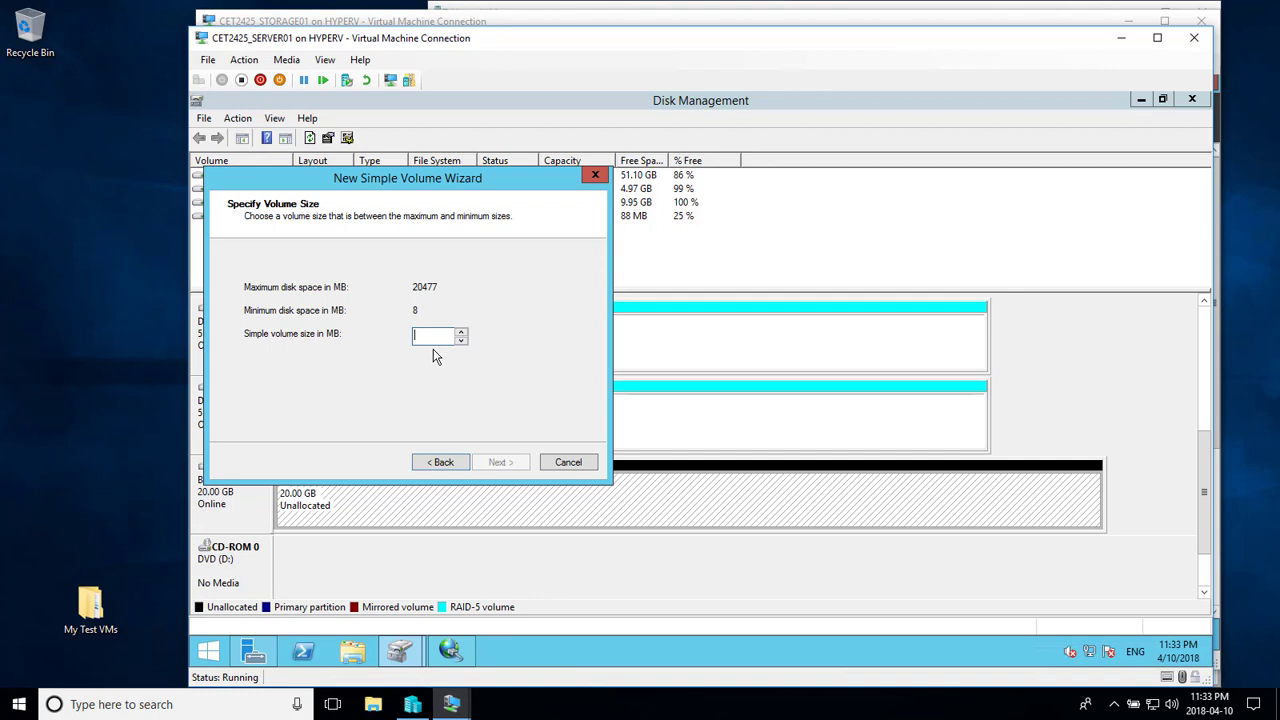
pyautogui.write('5000')
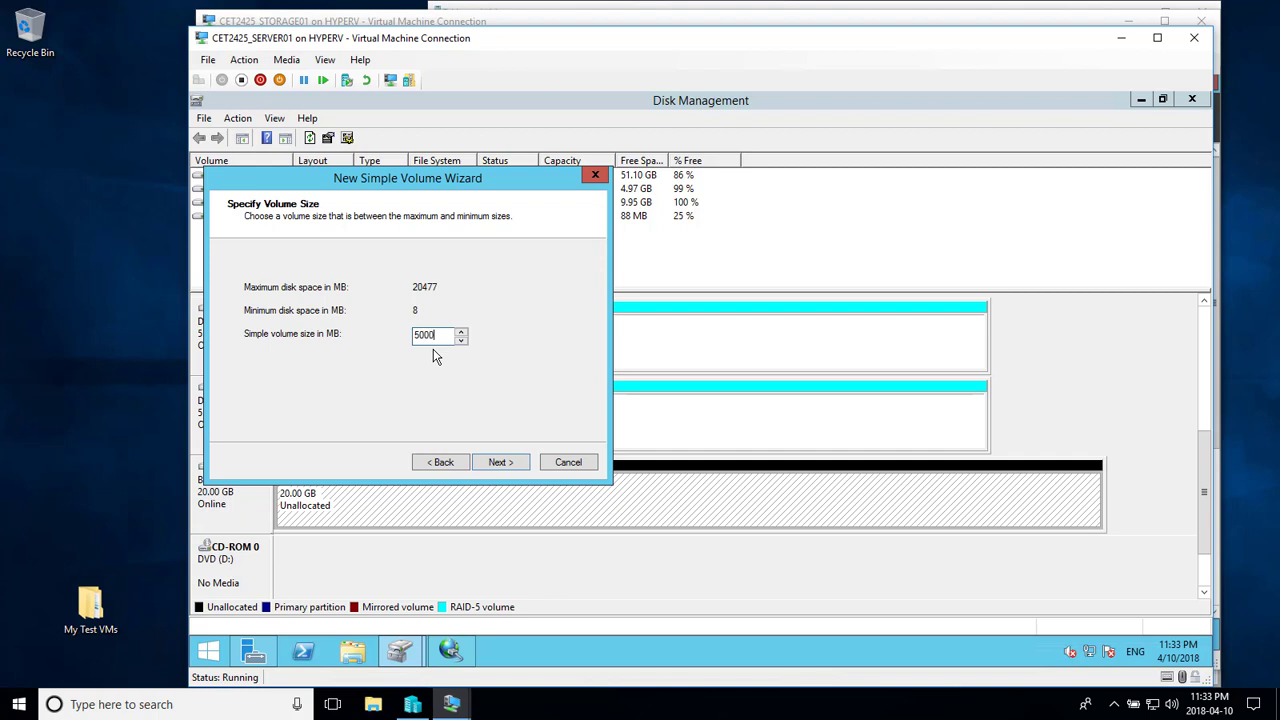
pyautogui.click(503, 462)
# - Assign drive letter Z, quick-format the volume as NTFS labelled NAS, and dismiss the prompt to format drive E
pyautogui.click(482, 289)
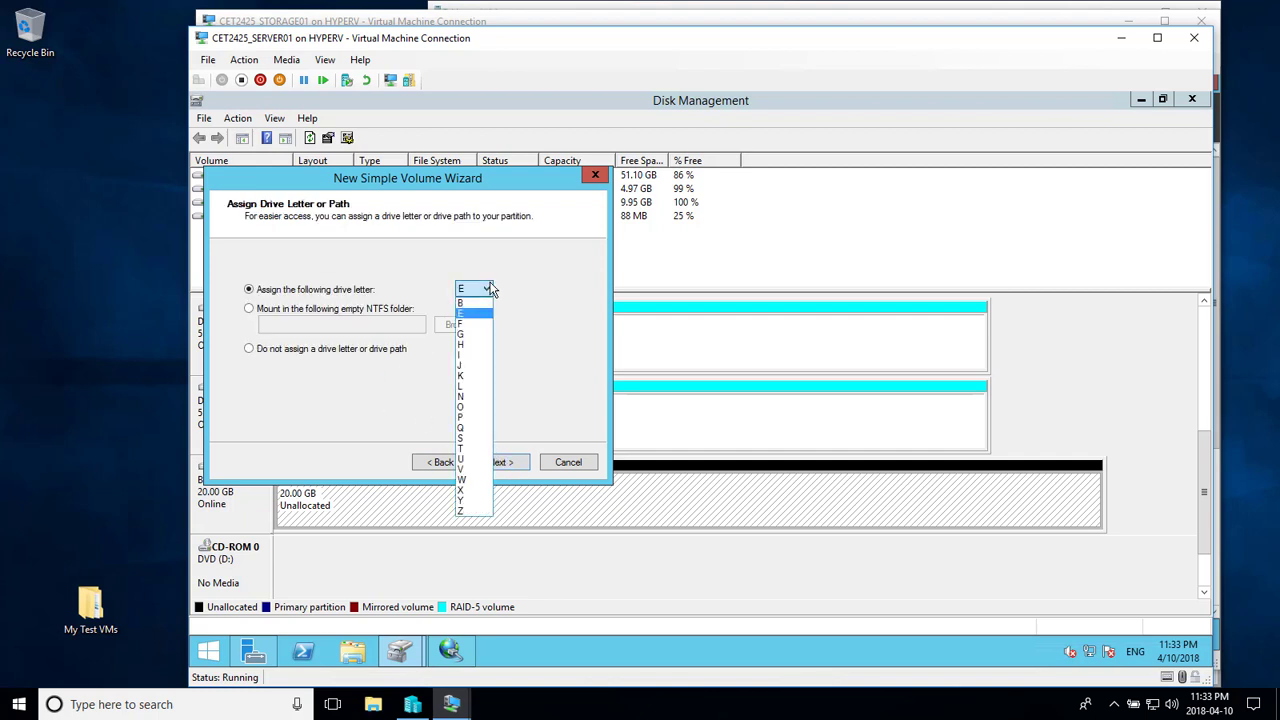
pyautogui.click(466, 511)
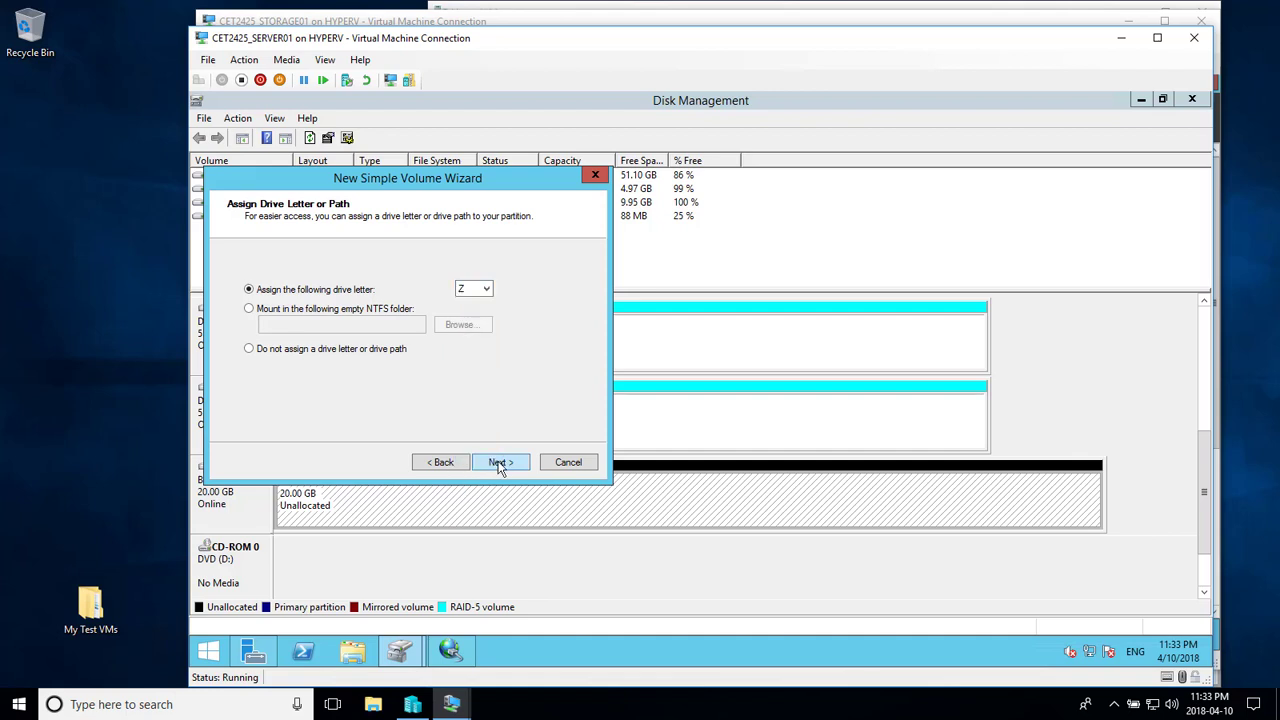
pyautogui.click(495, 463)
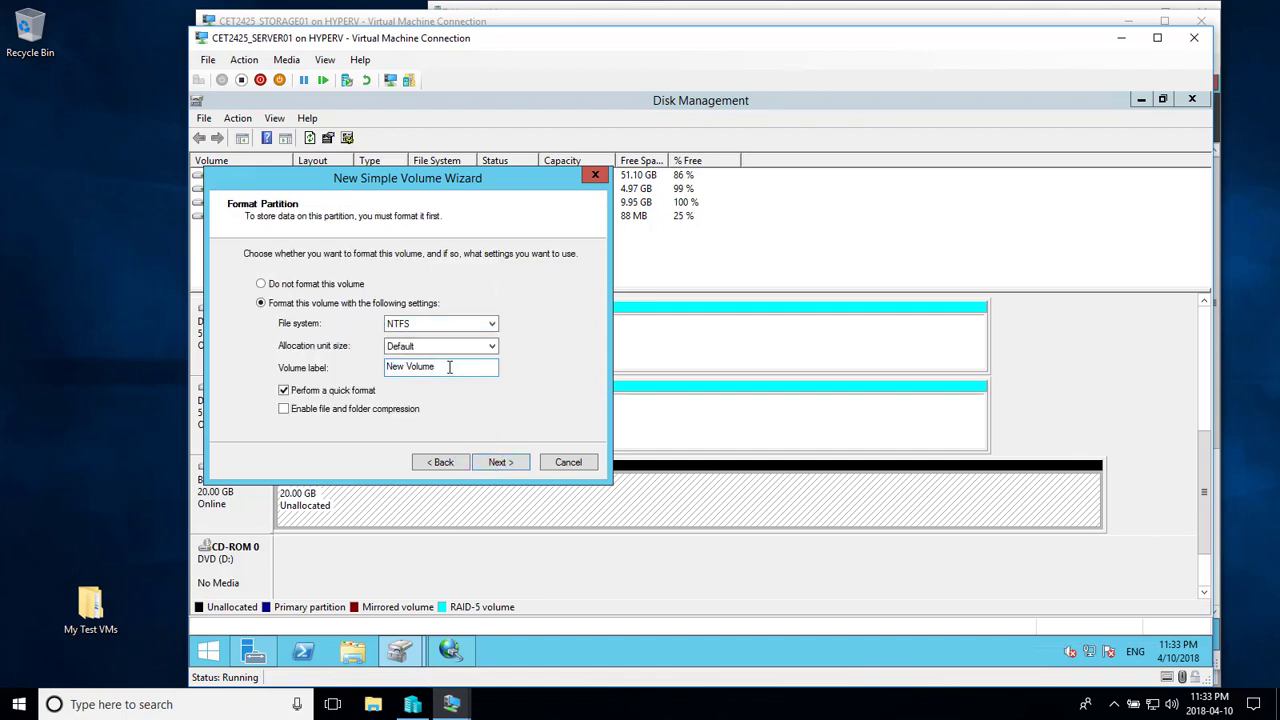
pyautogui.moveTo(449, 367); pyautogui.dragTo(229, 367)
pyautogui.write('NAS')
pyautogui.click(490, 468)
pyautogui.click(497, 465)
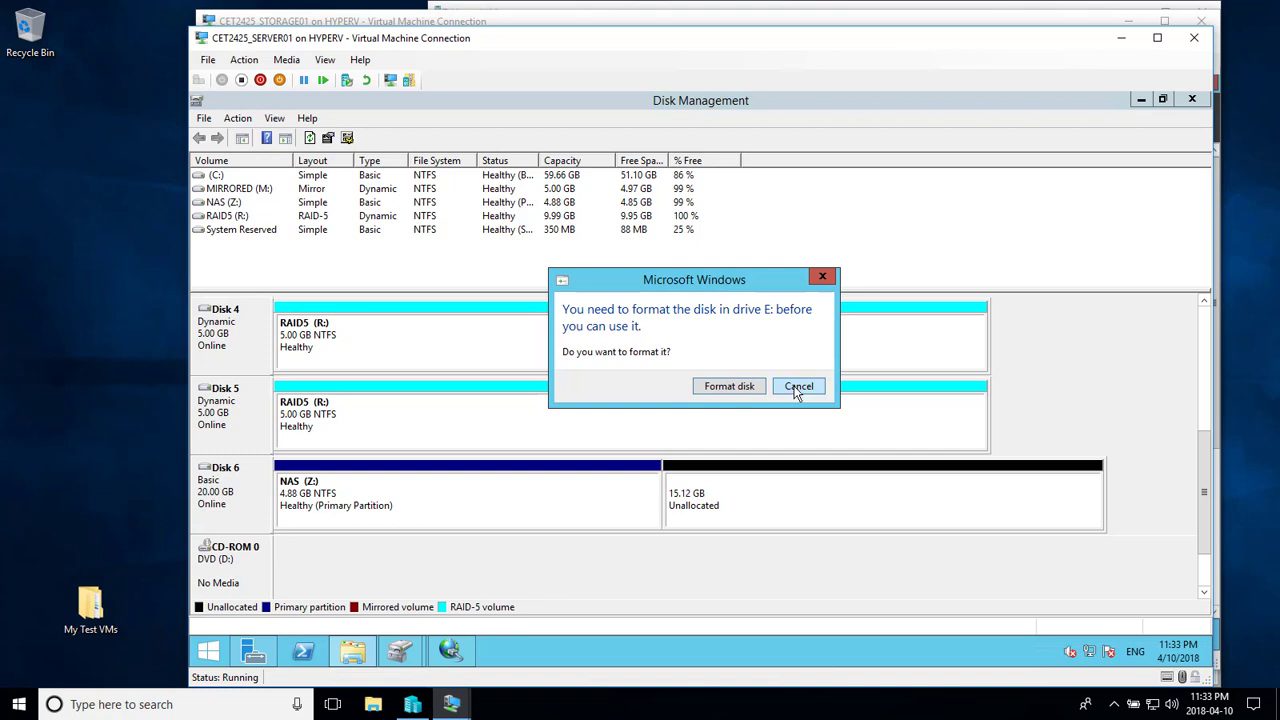
pyautogui.click(797, 388)
# - Open the NAS (Z:) drive in File Explorer and create a folder there, keeping the default name
pyautogui.click(362, 654)
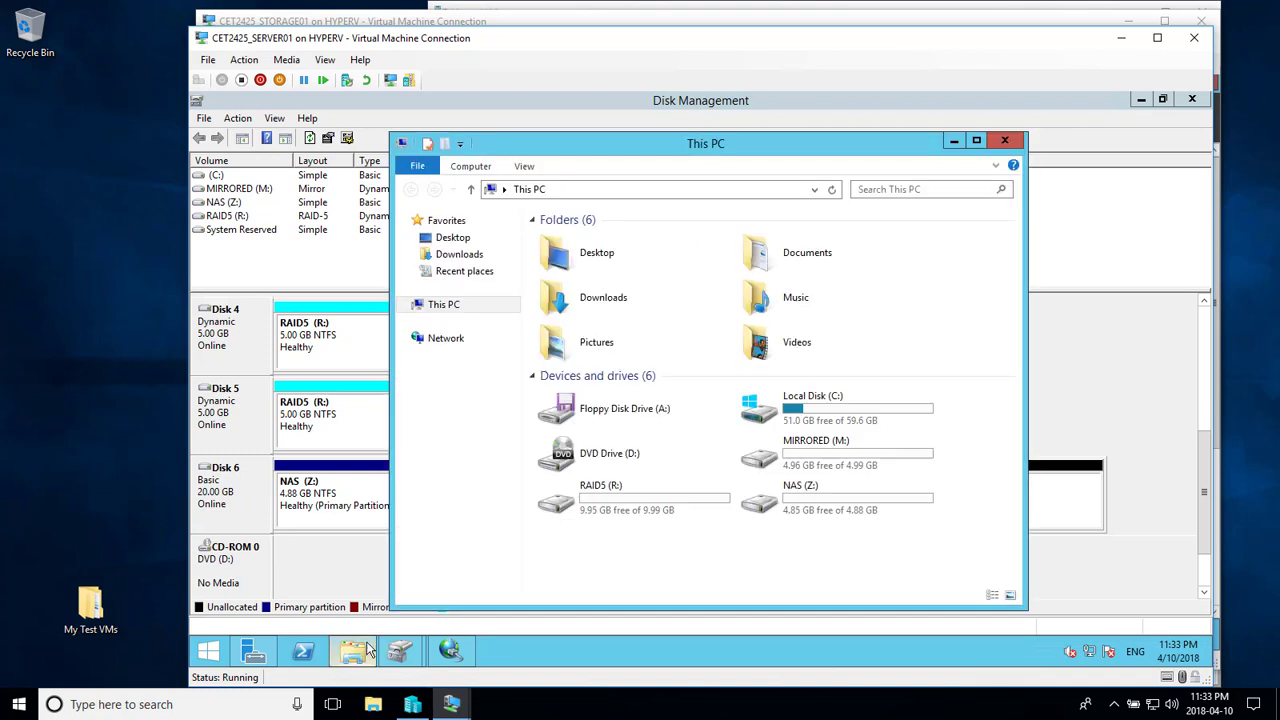
pyautogui.doubleClick(810, 502)
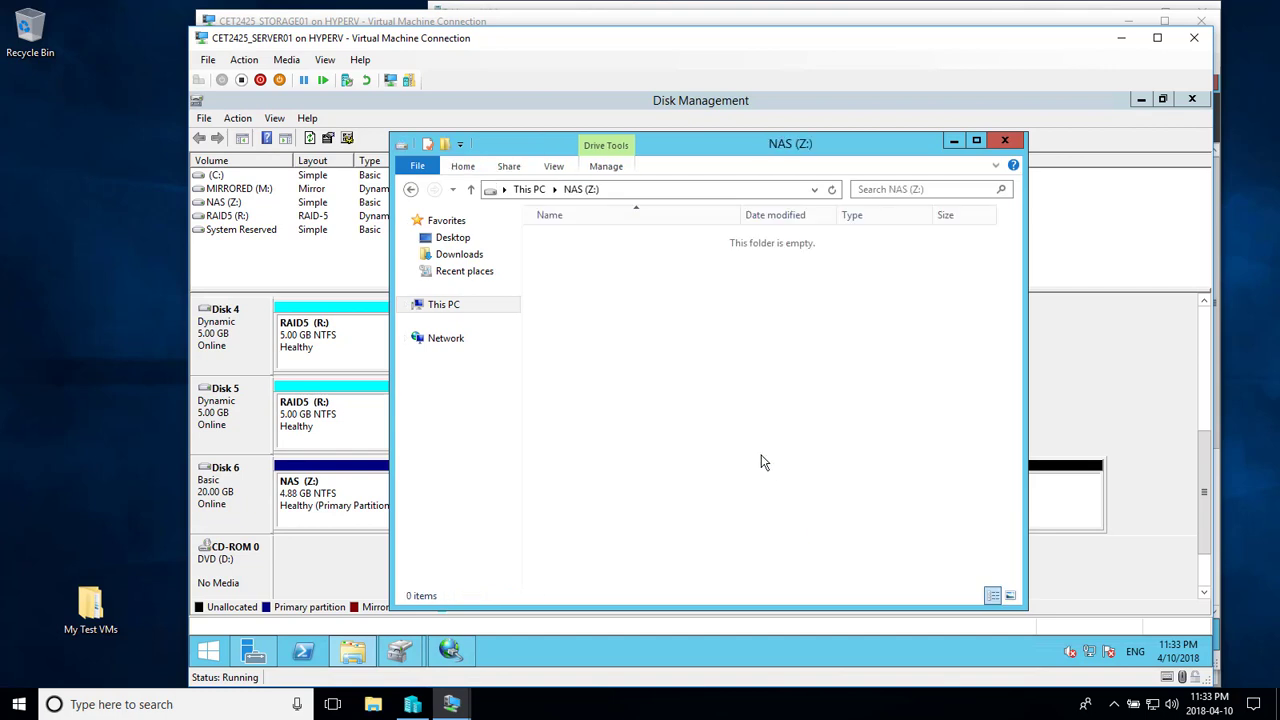
pyautogui.rightClick(750, 440)
pyautogui.moveTo(872, 404)
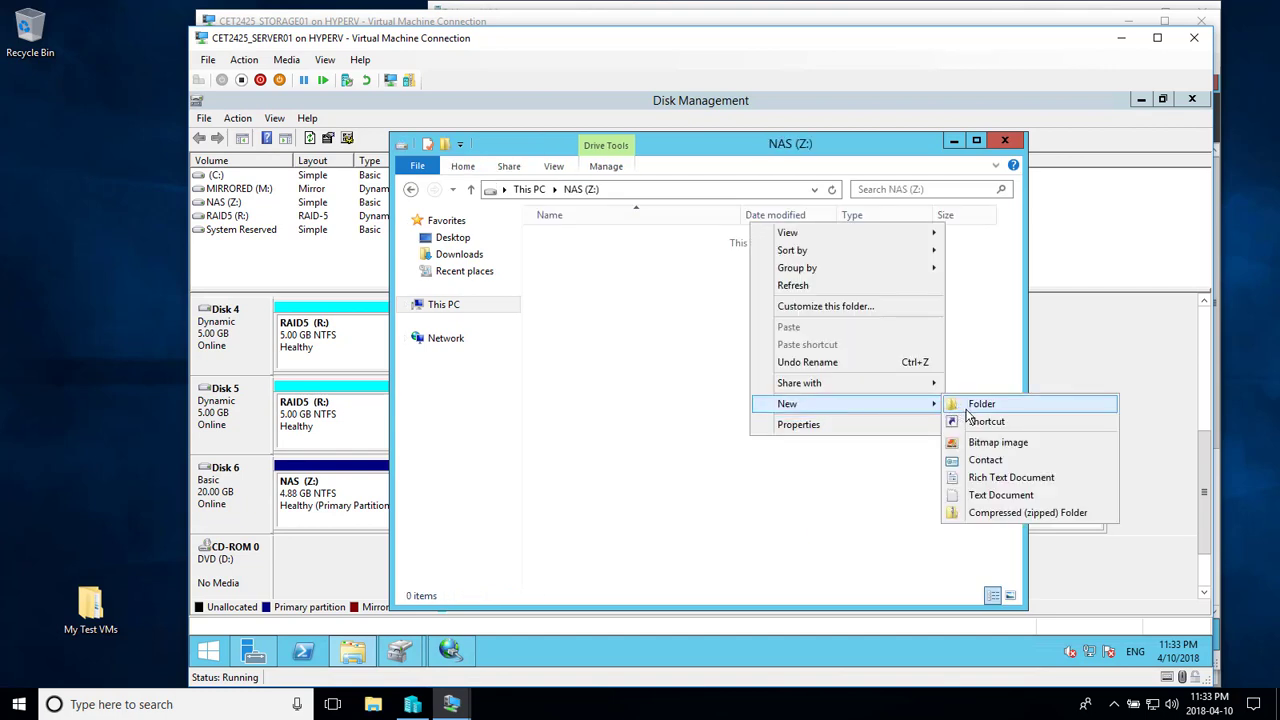
pyautogui.click(967, 408)
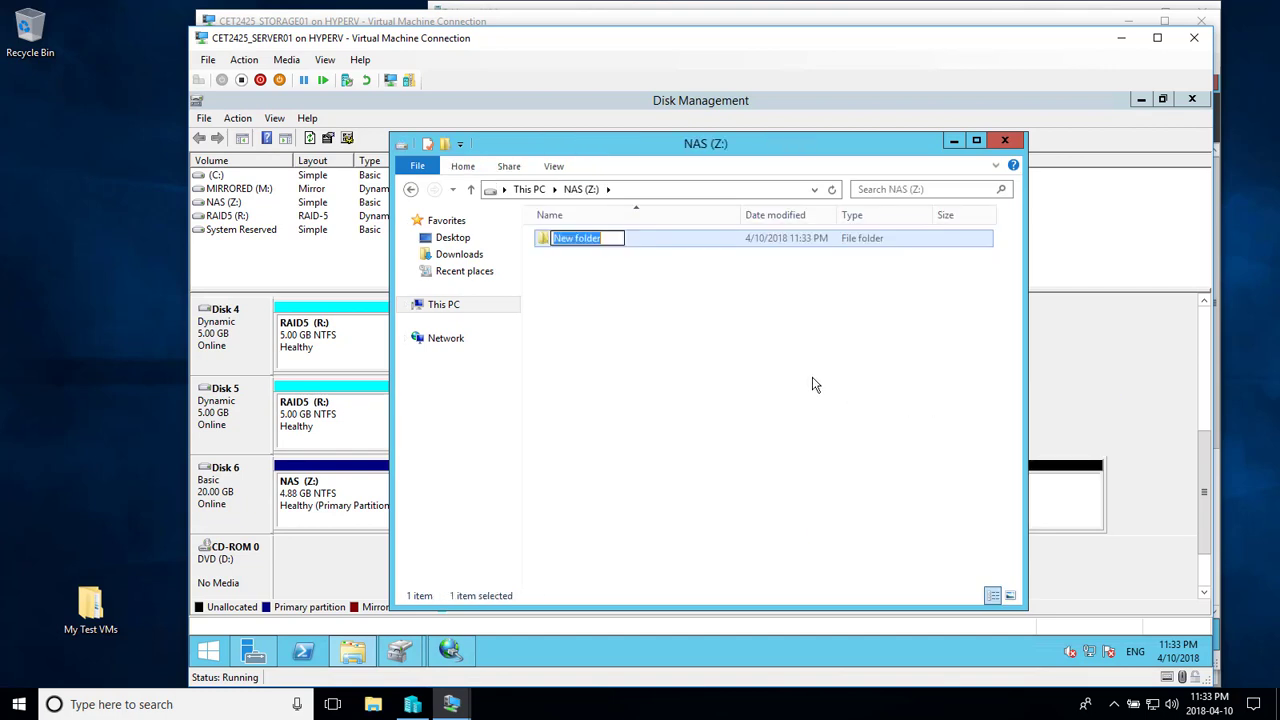
pyautogui.click(806, 390)
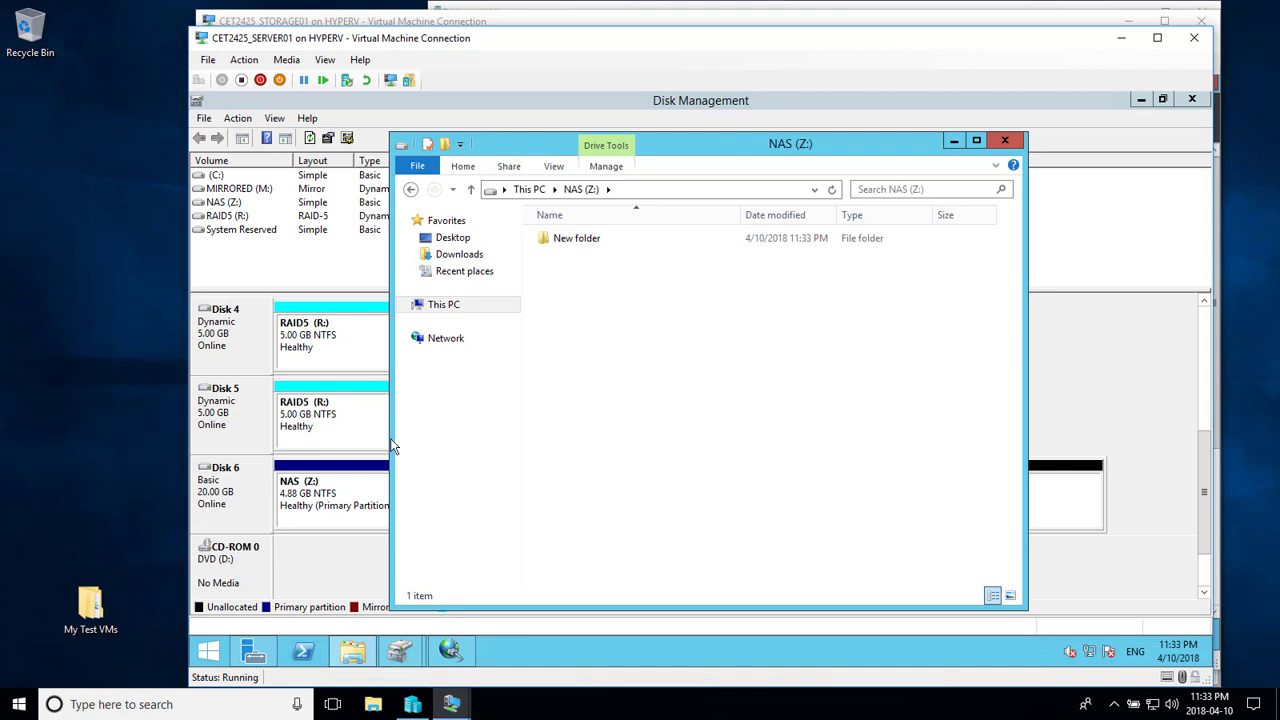